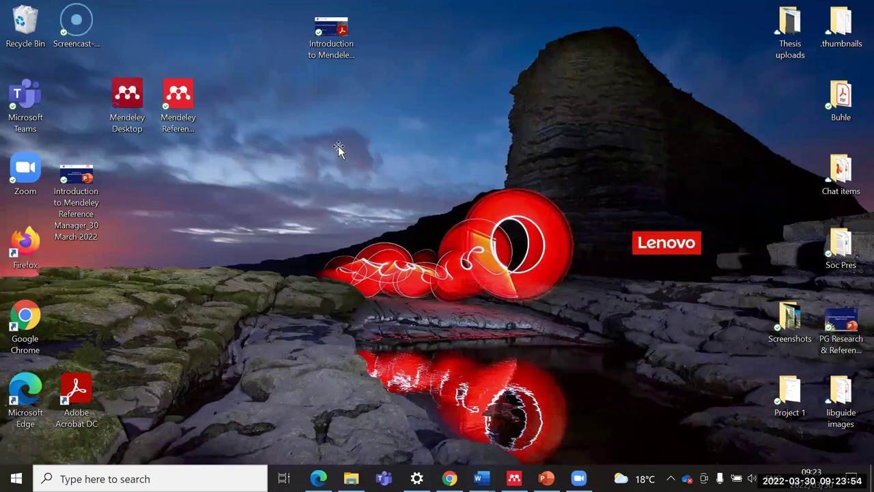
Step: Launch and close Mendeley Desktop, then in Chrome replace the extra Zoom page with a new tab
double_click(127, 94)
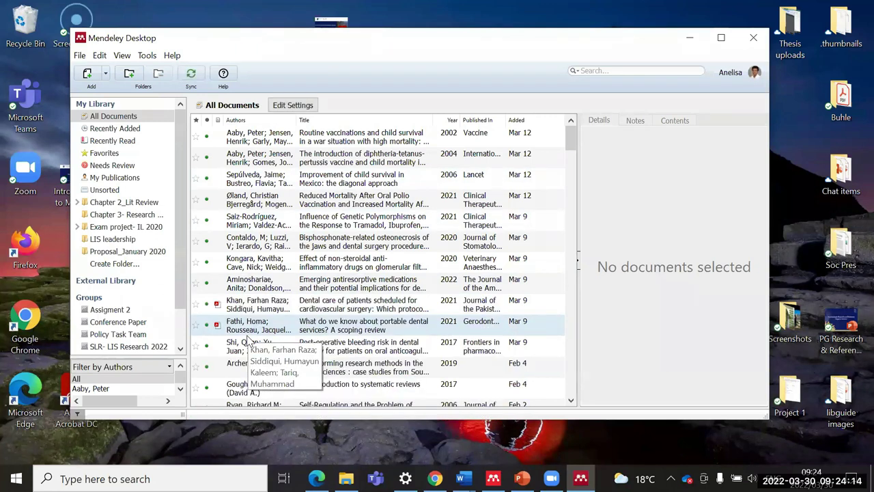
click(754, 42)
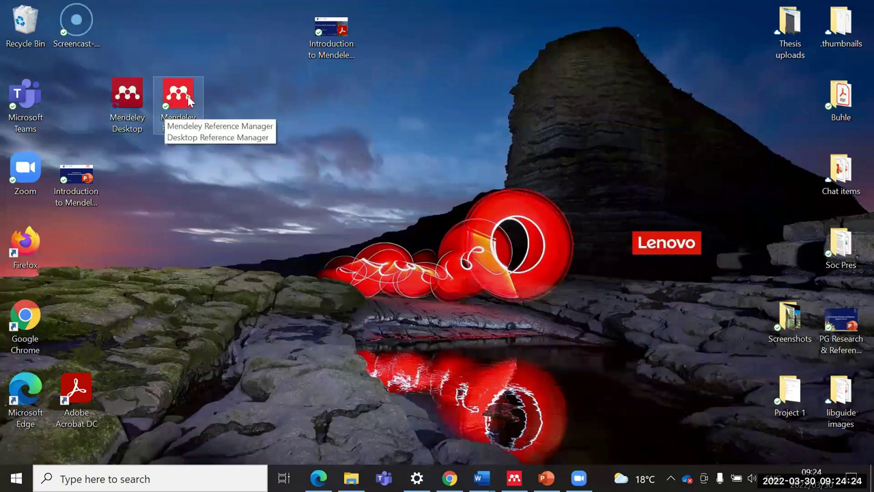
click(449, 478)
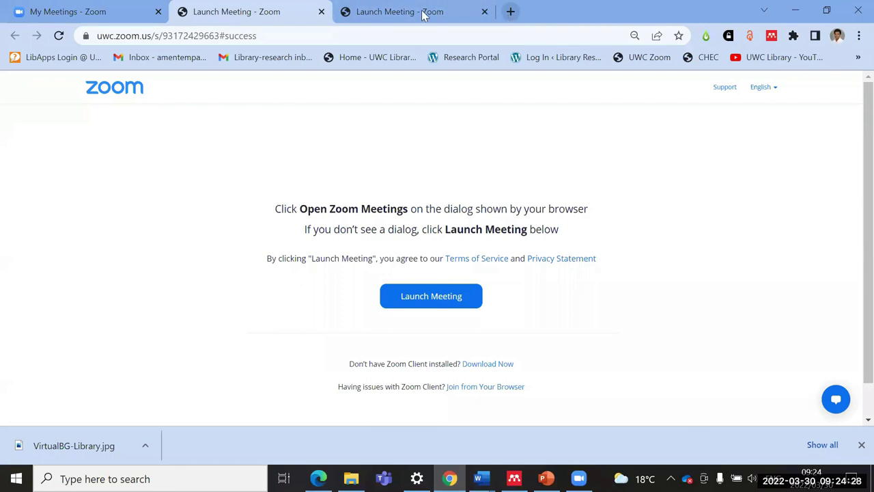
click(483, 12)
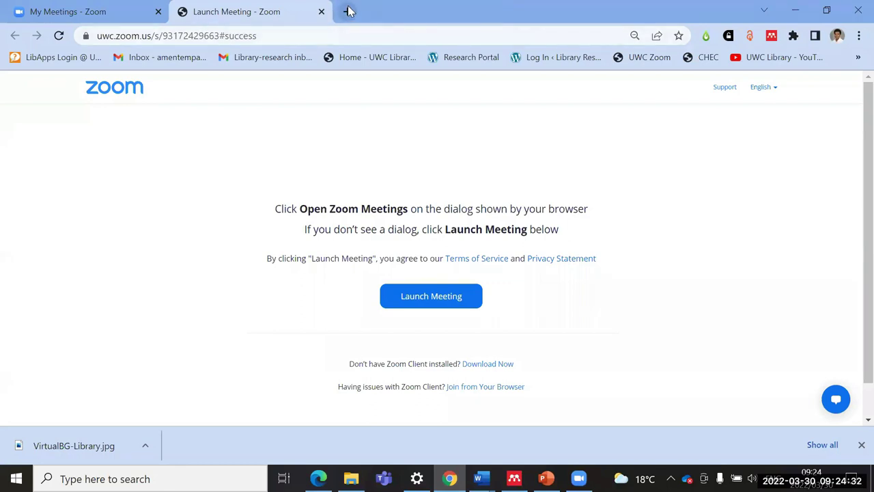
click(349, 12)
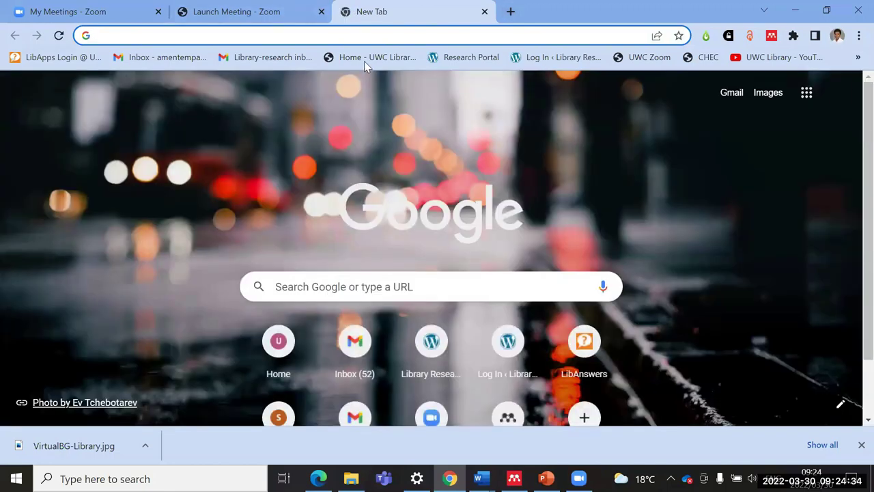
Step: Go from UWC Library through Research Portal to Information & Research Guides, zoom out, and open Postgraduate Research Support
click(376, 60)
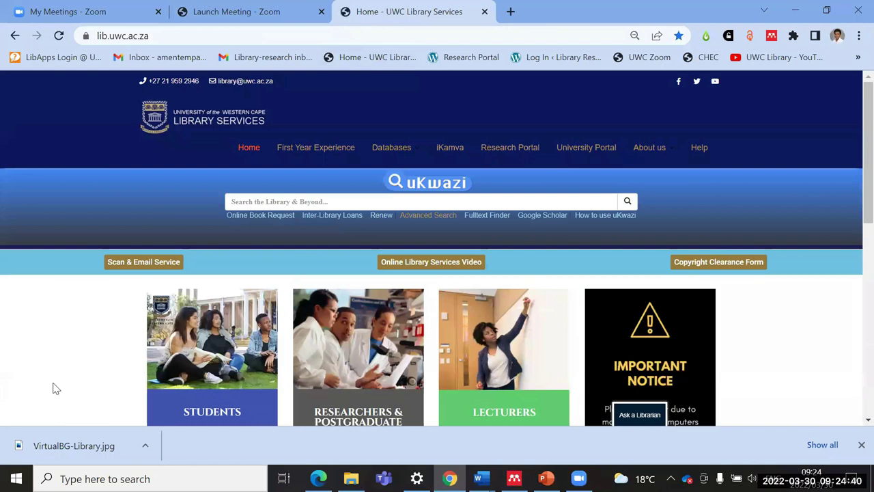
click(515, 156)
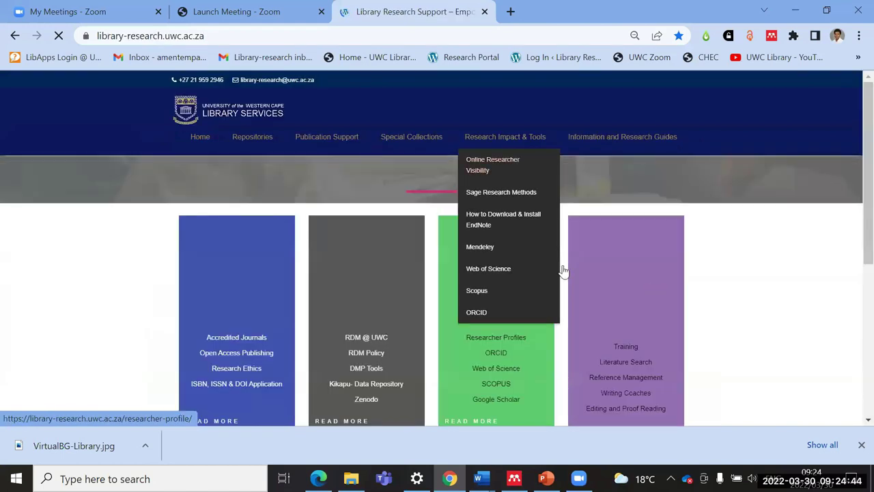
scroll(601, 205, down, 1)
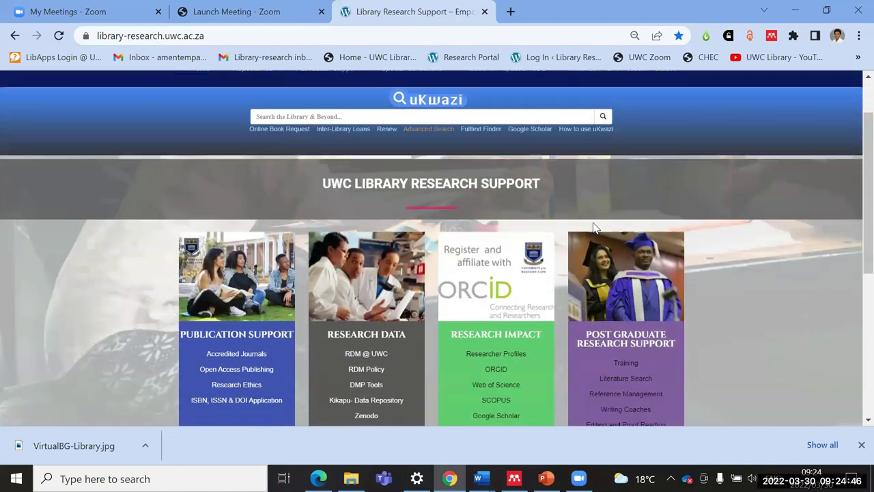
scroll(622, 127, up, 1)
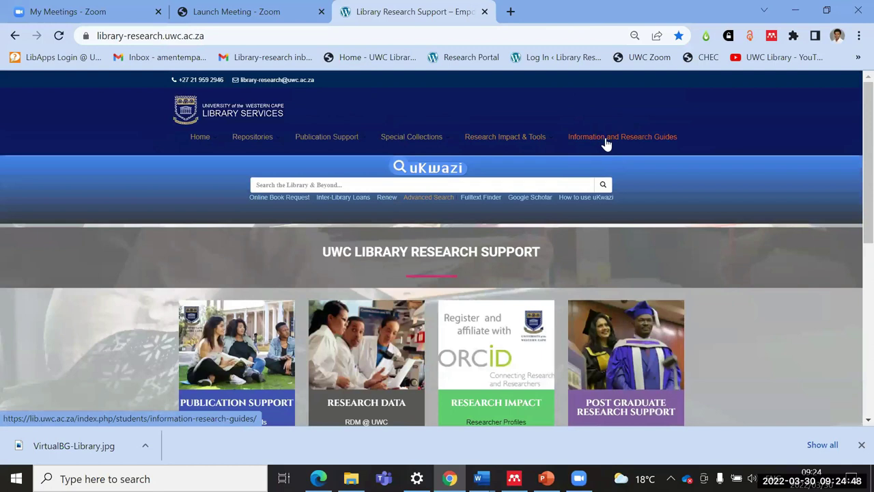
click(613, 140)
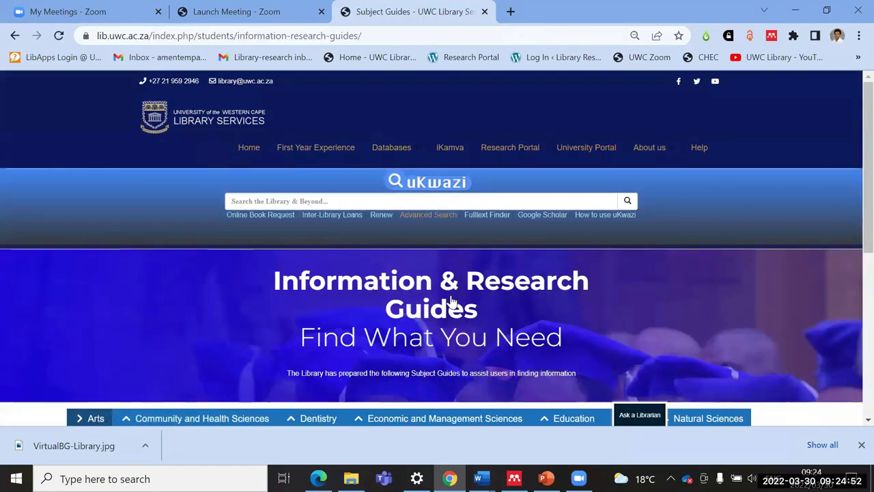
scroll(450, 300, down, 3)
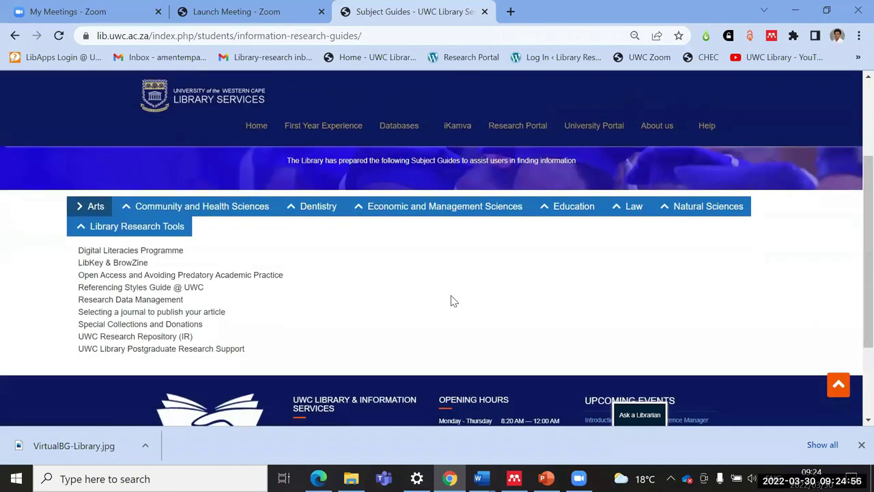
key(ctrl+minus)
key(ctrl+minus)
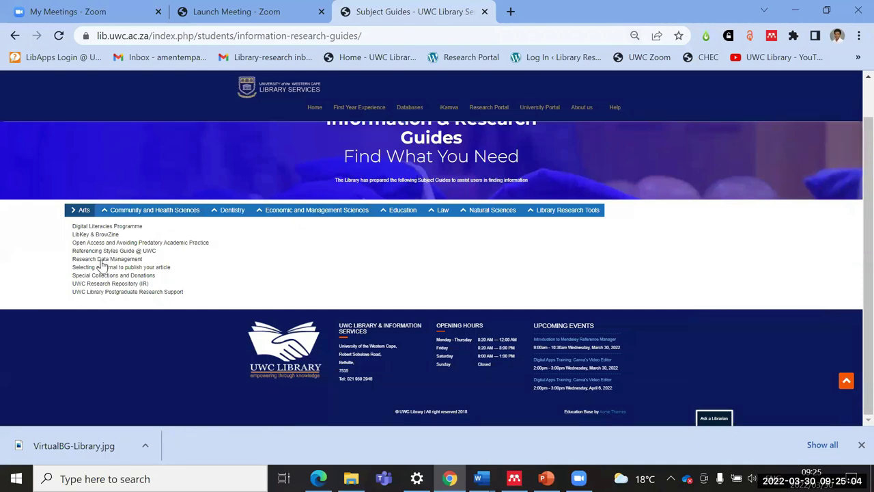
click(113, 292)
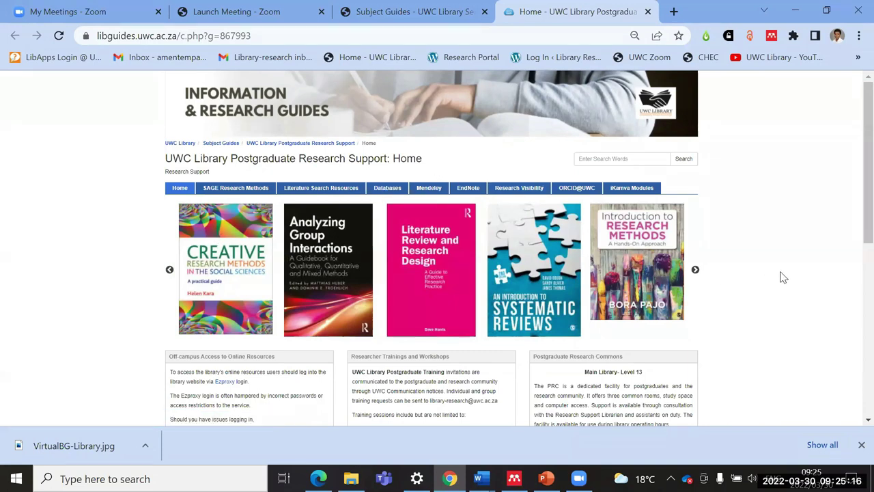
Step: Browse the Postgraduate Research Support guide and open its Mendeley page
scroll(783, 277, down, 1)
scroll(783, 277, down, 3)
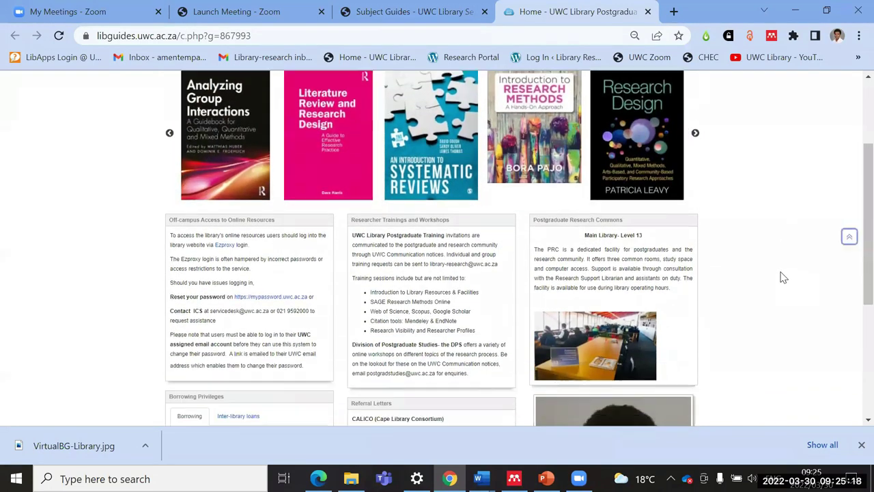
scroll(783, 277, down, 1)
scroll(781, 278, up, 5)
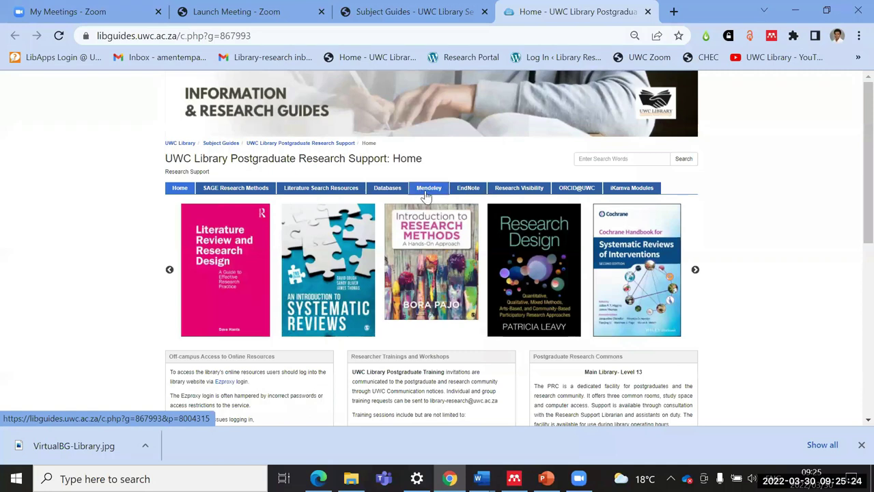
click(427, 194)
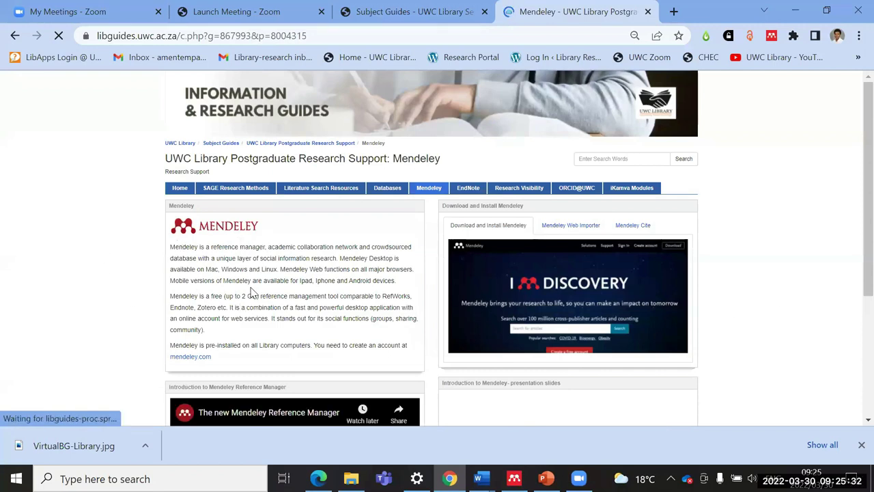
Step: Read the Mendeley page, go back to the guide home, and return to the Subject Guides tab
scroll(306, 280, down, 2)
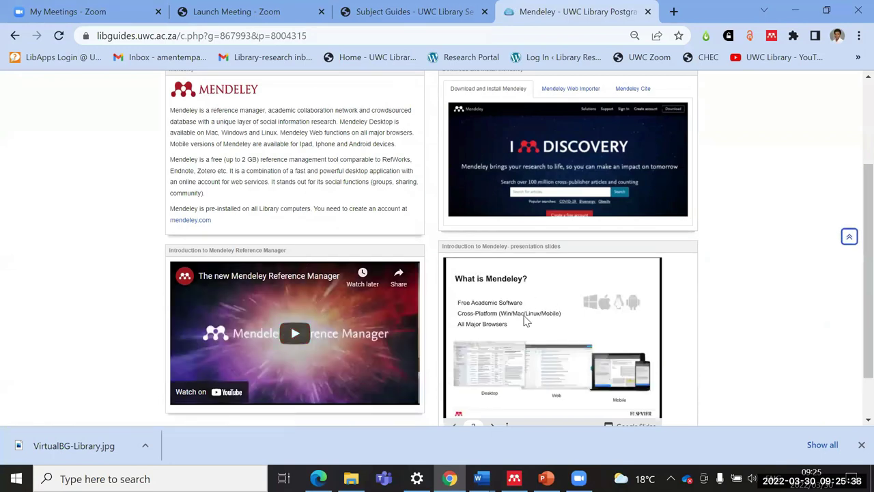
scroll(584, 345, up, 1)
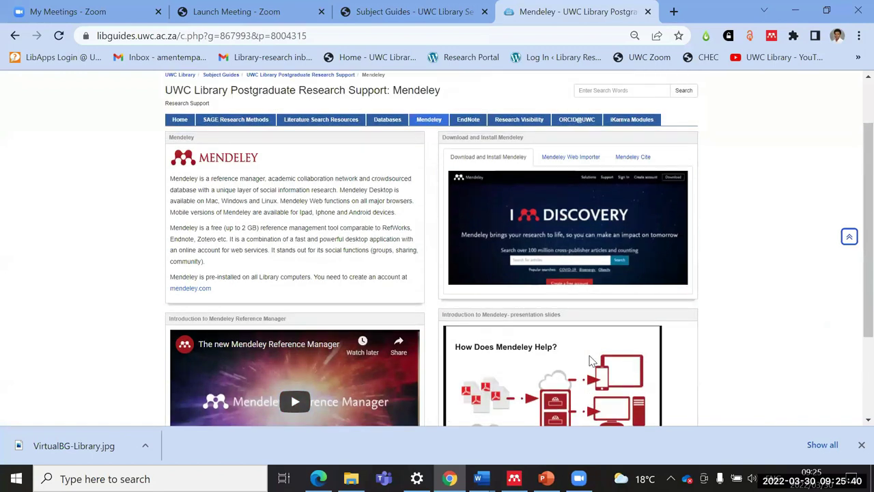
scroll(576, 359, up, 1)
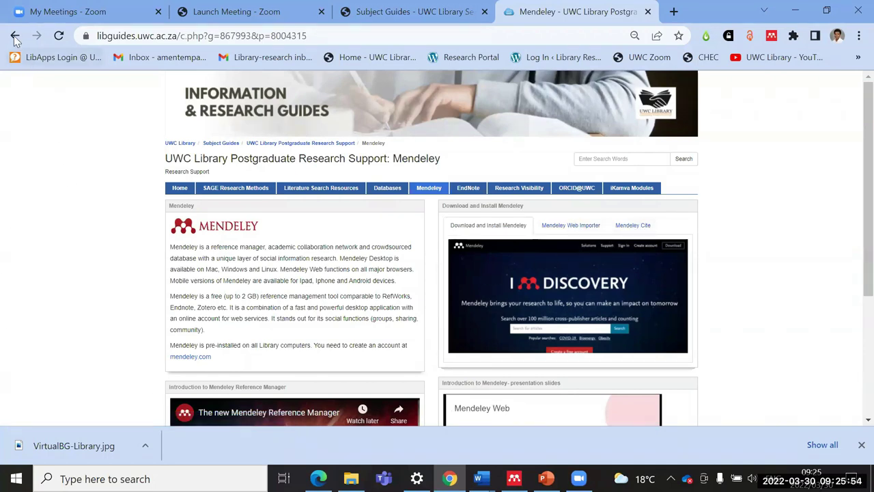
click(15, 36)
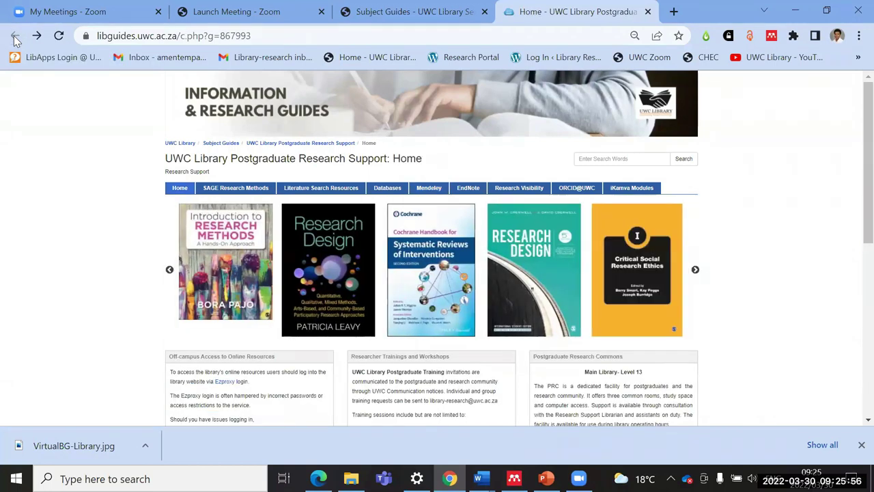
click(386, 13)
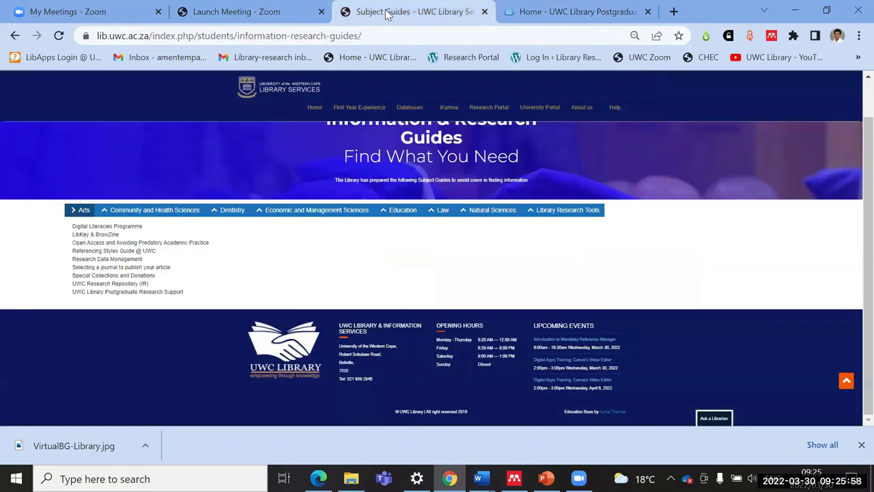
scroll(614, 217, up, 2)
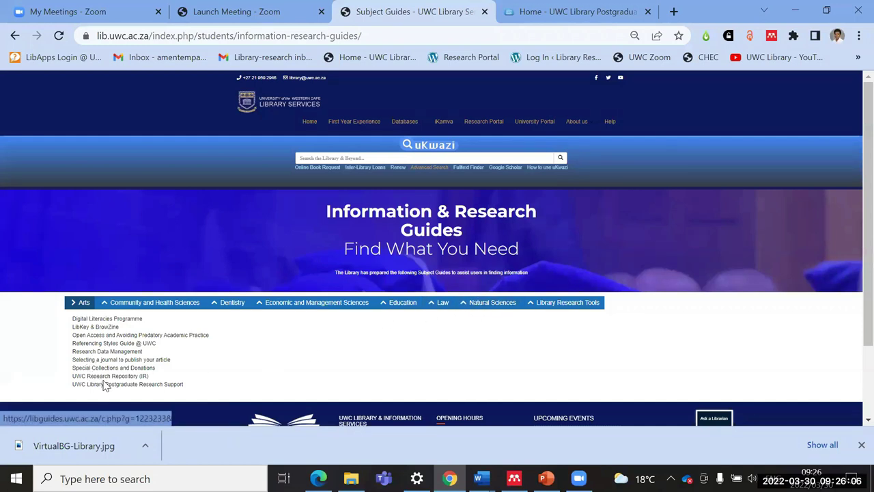
Step: Close both library guide tabs, load mendeley.com in a new tab, and start signing in
click(485, 12)
click(485, 12)
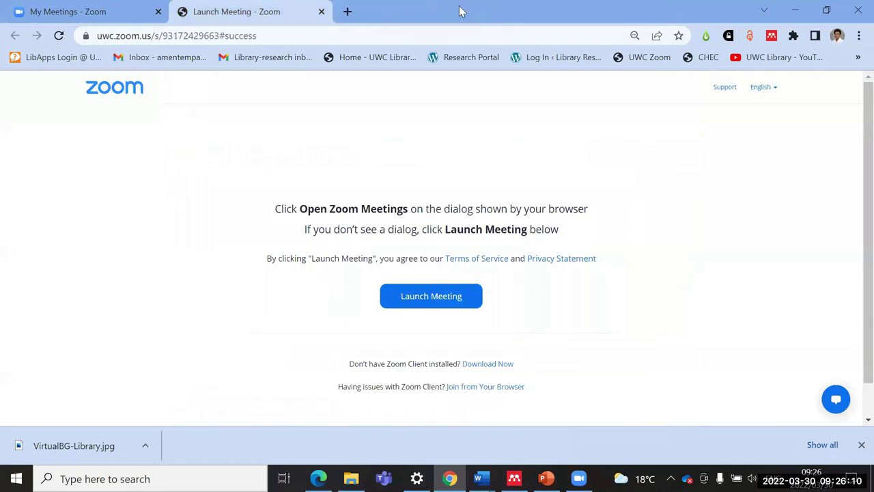
click(347, 12)
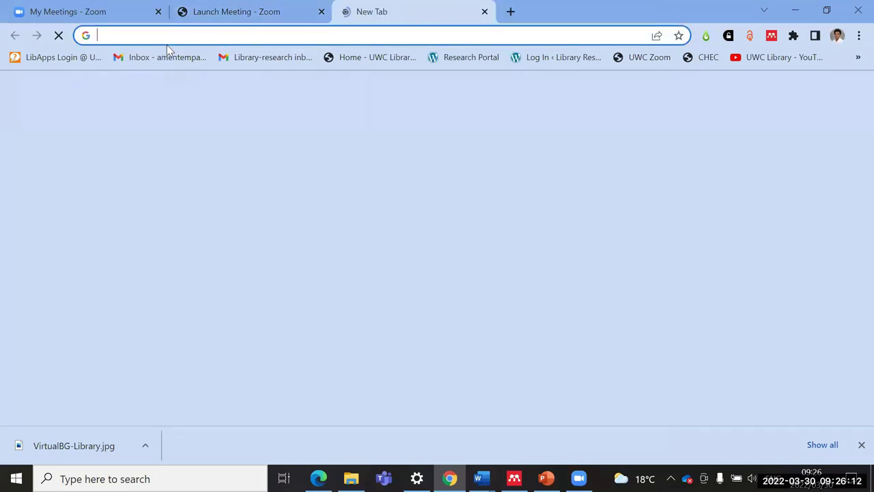
click(173, 35)
text(mende)
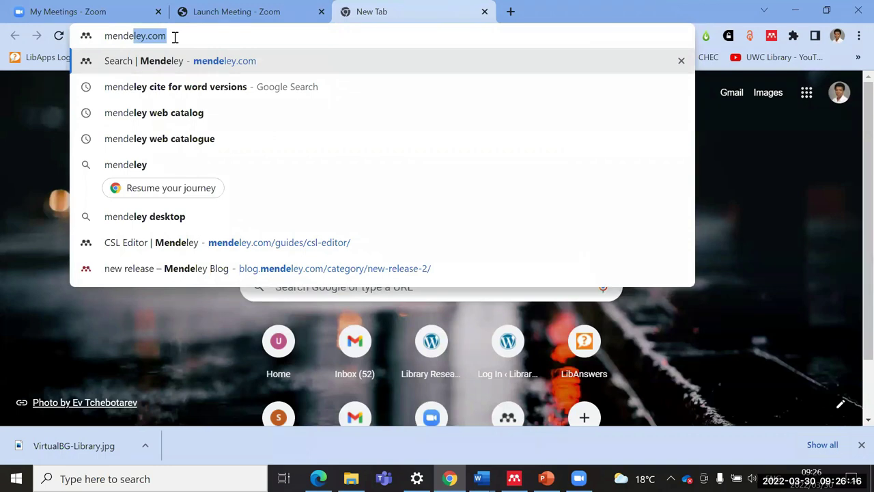
text(ley)
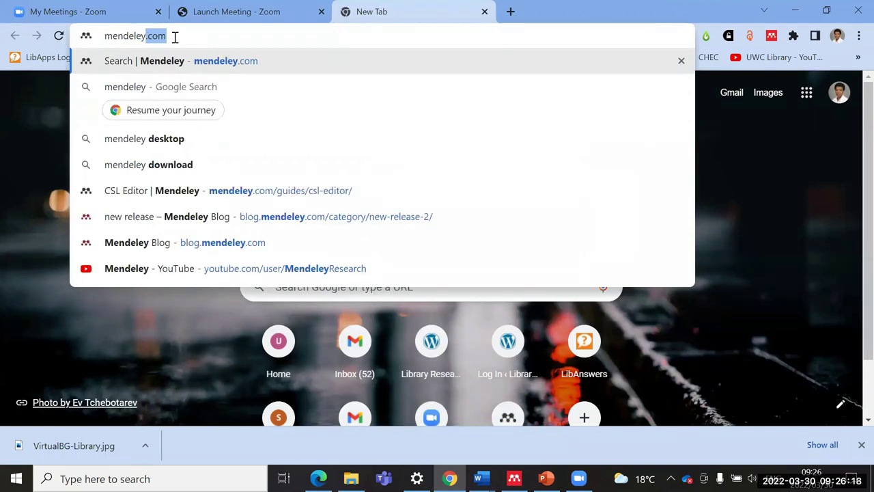
text(.com)
key(Return)
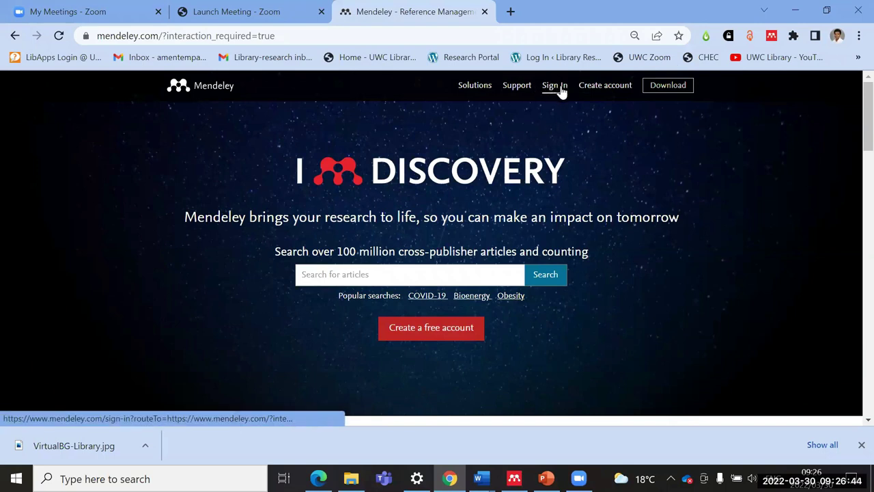
click(422, 333)
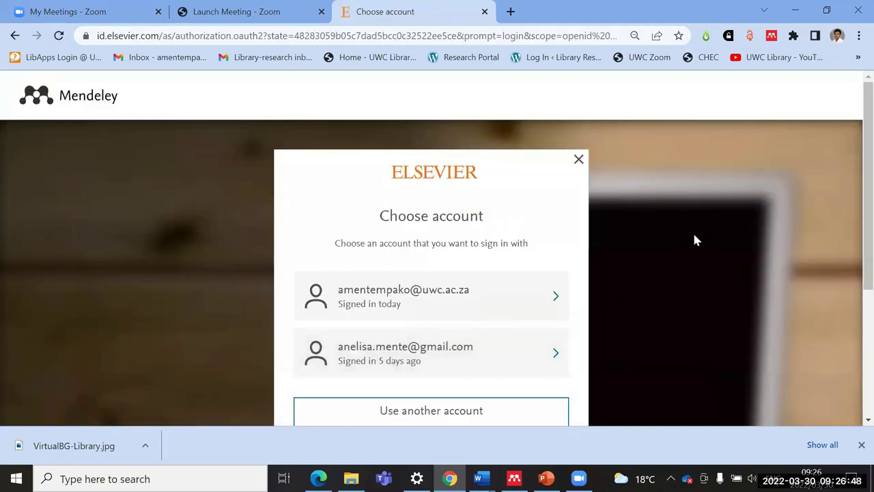
scroll(692, 232, down, 1)
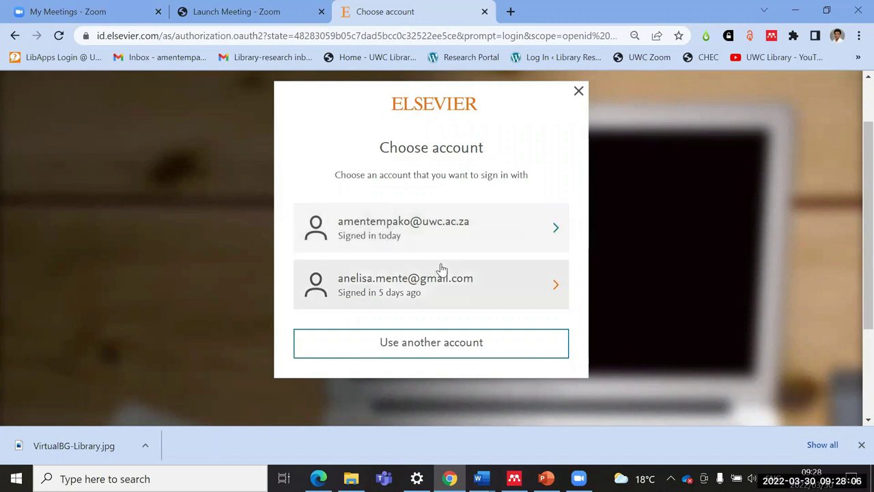
Step: Sign in with the university account, entering its password after correcting a typo
click(371, 234)
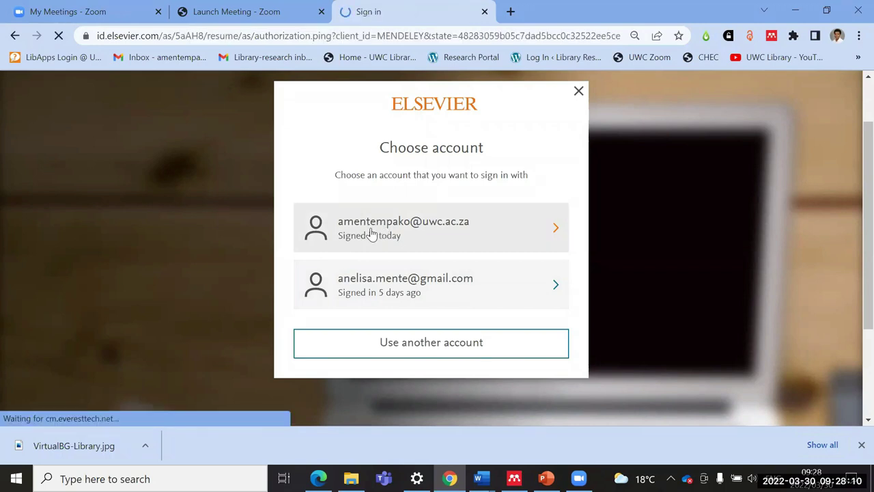
scroll(357, 269, down, 1)
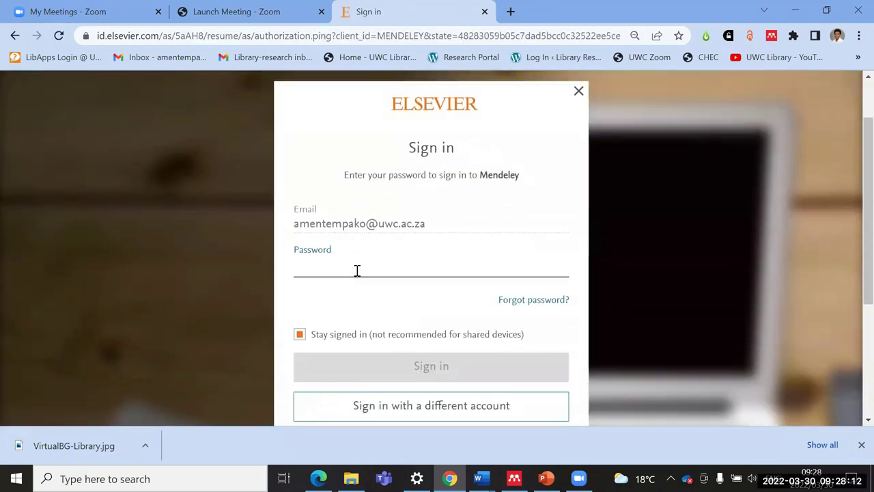
text(•)
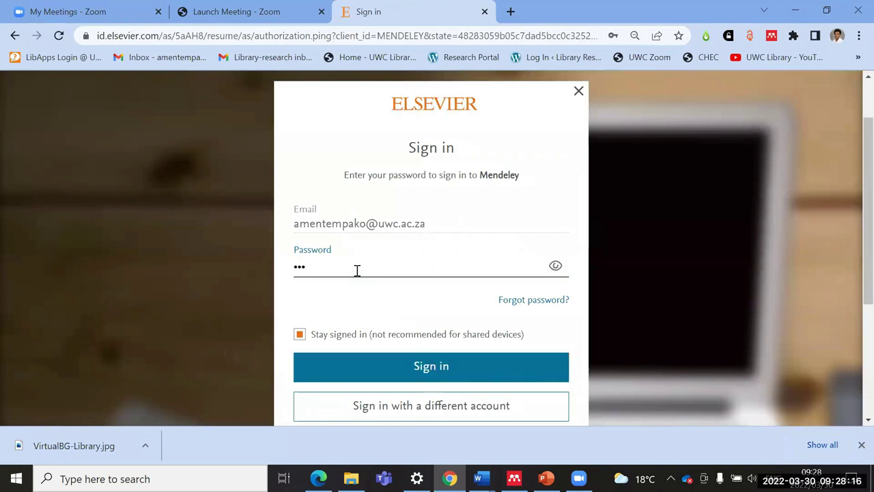
key(BackSpace)
key(BackSpace)
key(BackSpace)
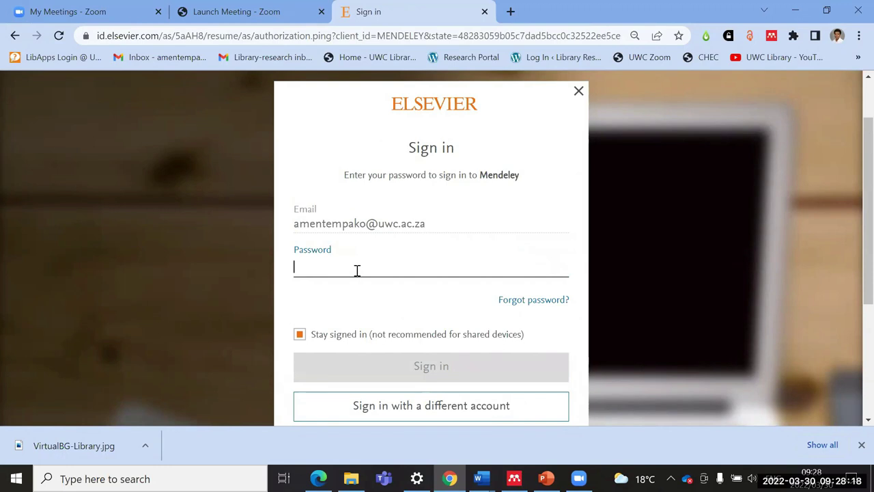
text(•)
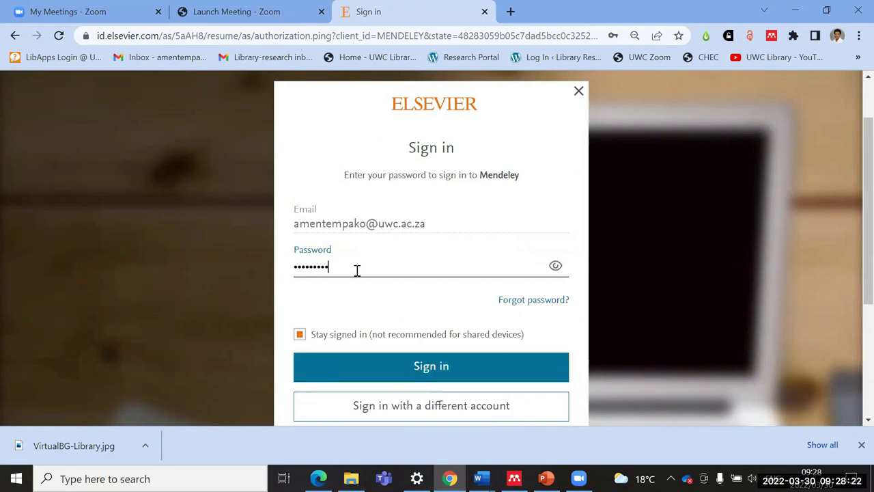
click(399, 367)
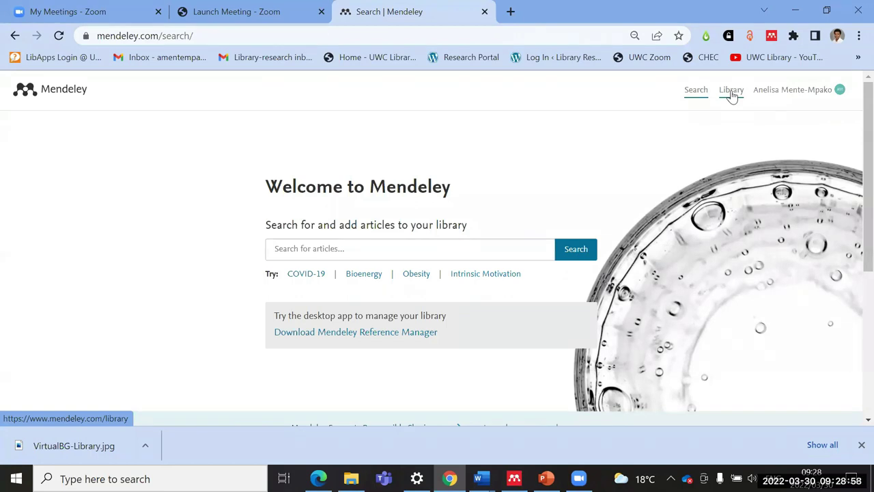
click(839, 92)
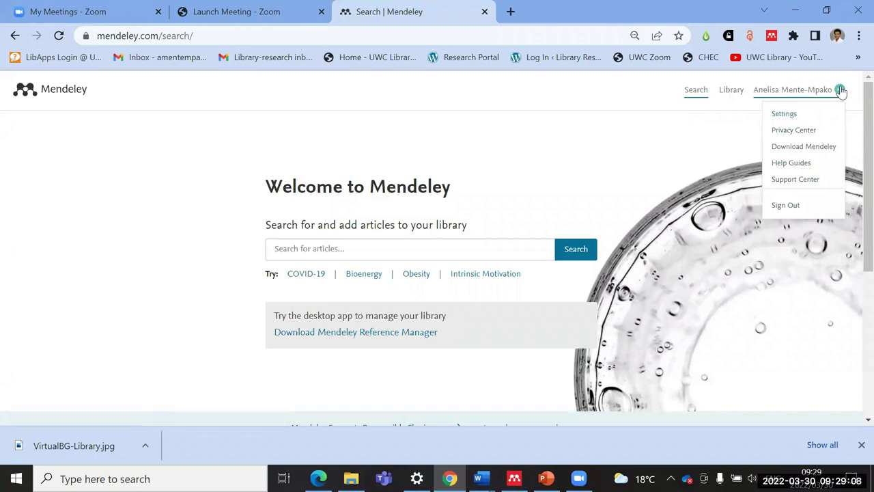
Step: Review the Account details in settings, then visit the Scopus Profile and Notifications pages
click(783, 115)
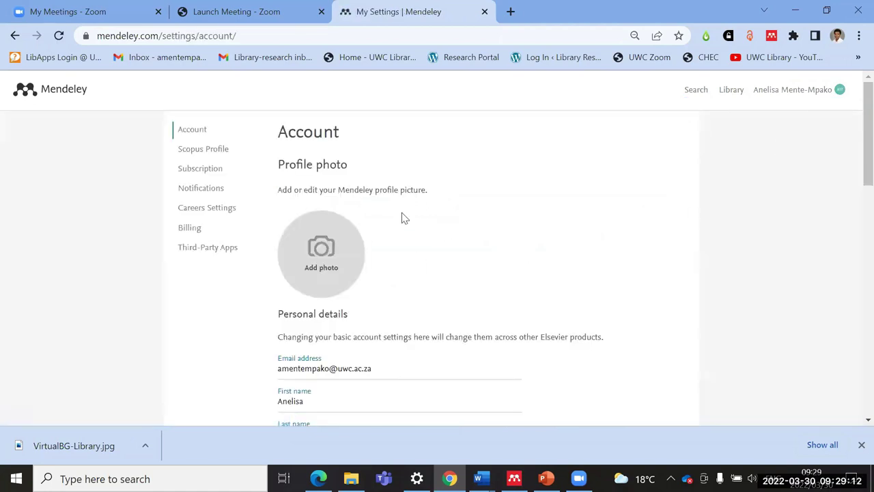
scroll(382, 214, down, 1)
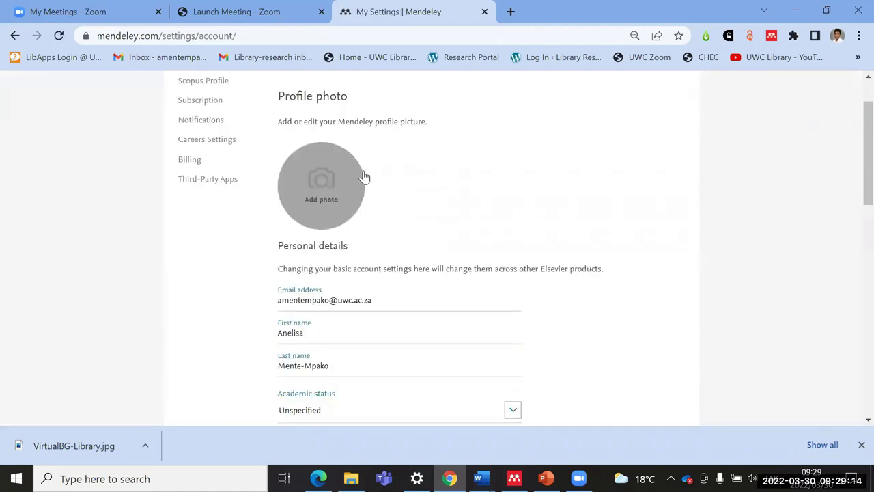
scroll(382, 297, down, 1)
drag(374, 233, 273, 233)
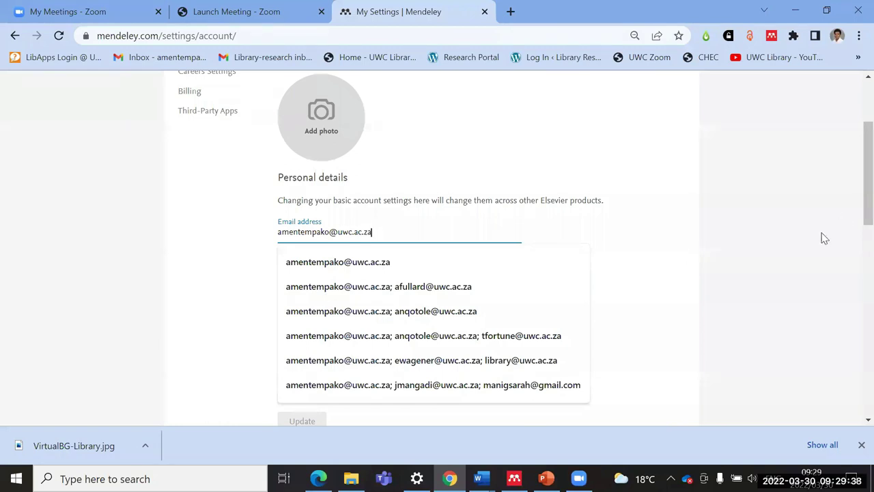
click(790, 257)
scroll(790, 257, up, 2)
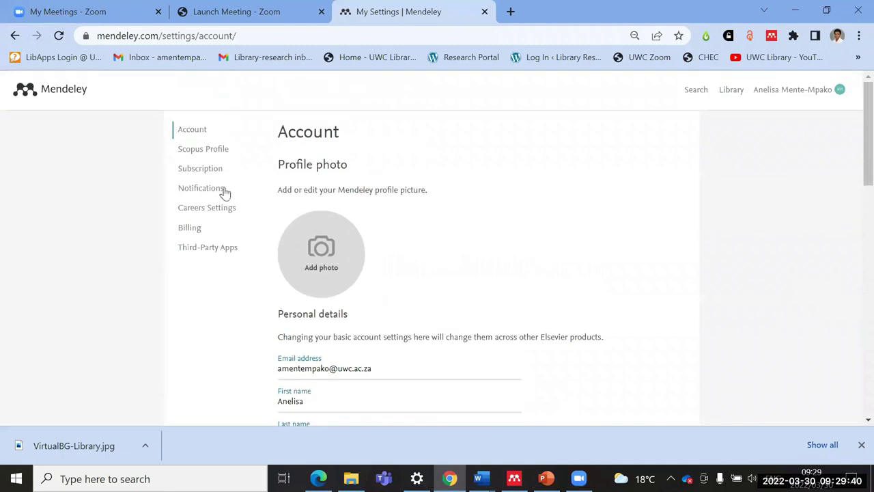
click(203, 152)
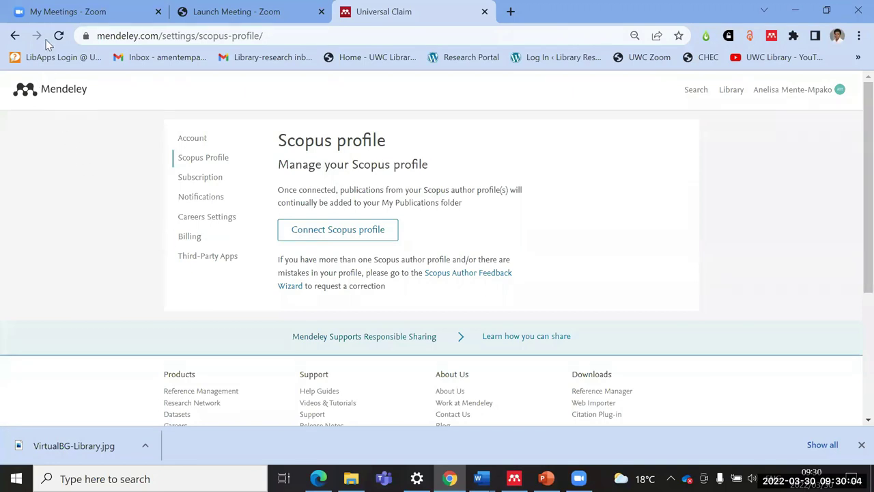
click(206, 202)
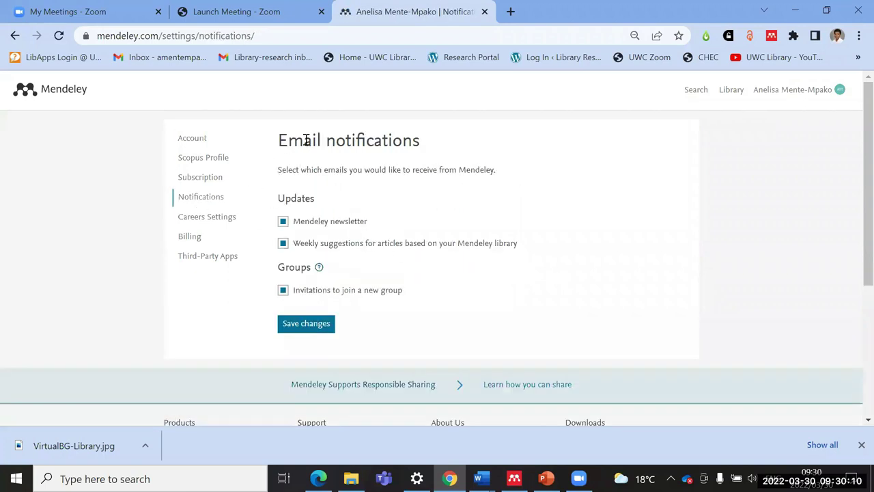
Step: Uncheck the Mendeley newsletter, keep weekly suggestions and group invitations checked, and save
click(282, 221)
click(283, 243)
scroll(361, 267, down, 1)
click(284, 176)
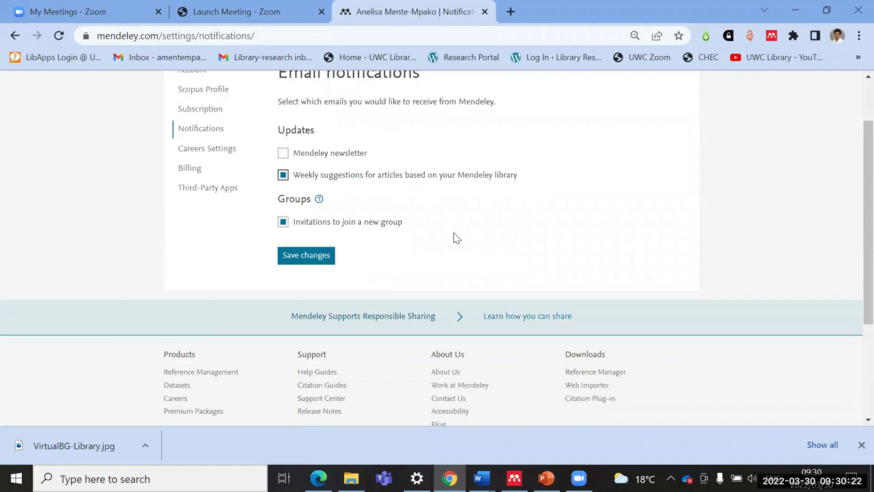
scroll(456, 237, up, 1)
click(301, 325)
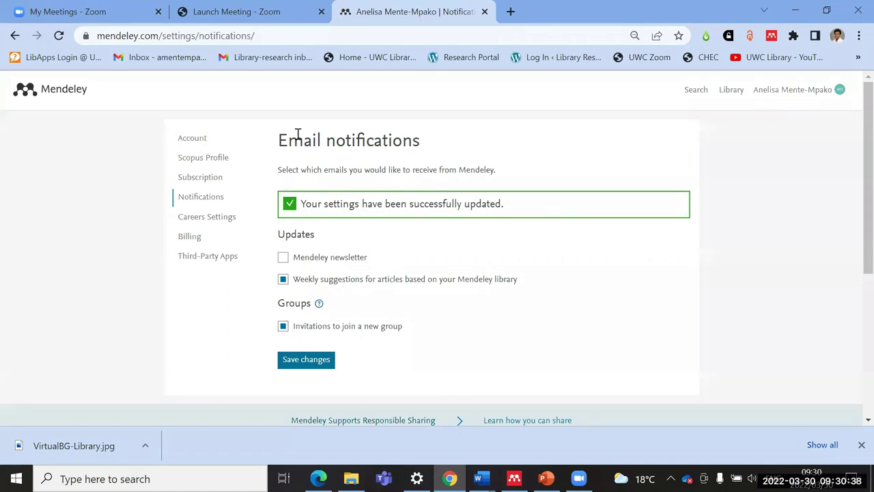
Step: View the Subscription page showing the Free package, then return to the Welcome to Mendeley search page
click(196, 179)
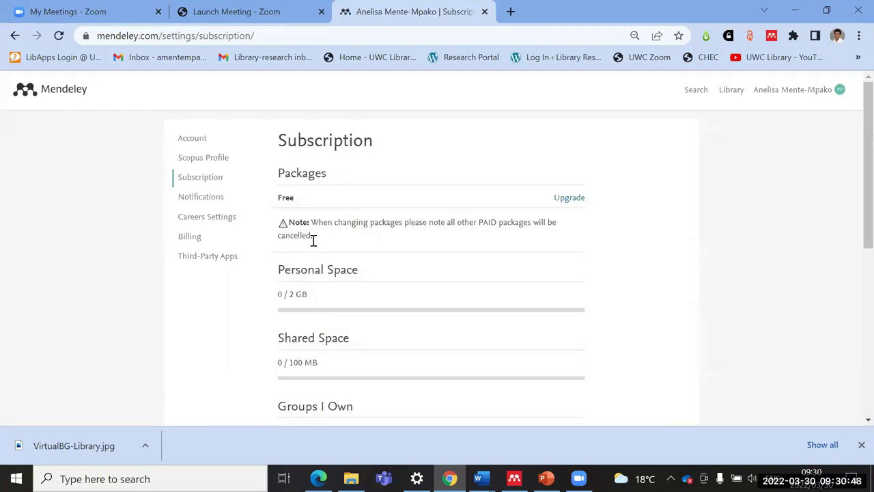
scroll(302, 292, down, 1)
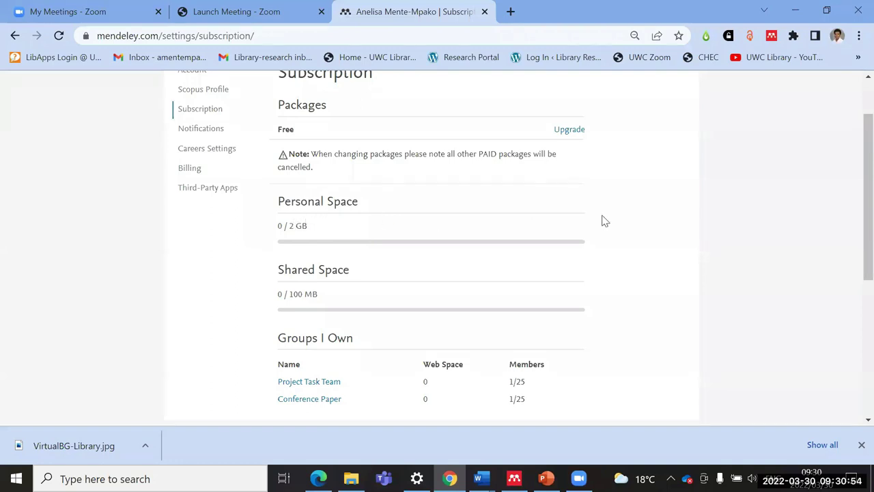
scroll(573, 214, up, 1)
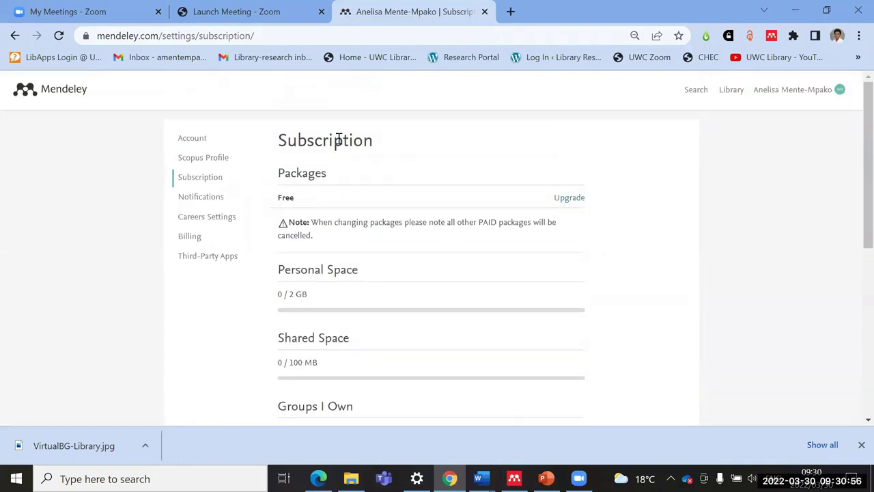
double_click(286, 198)
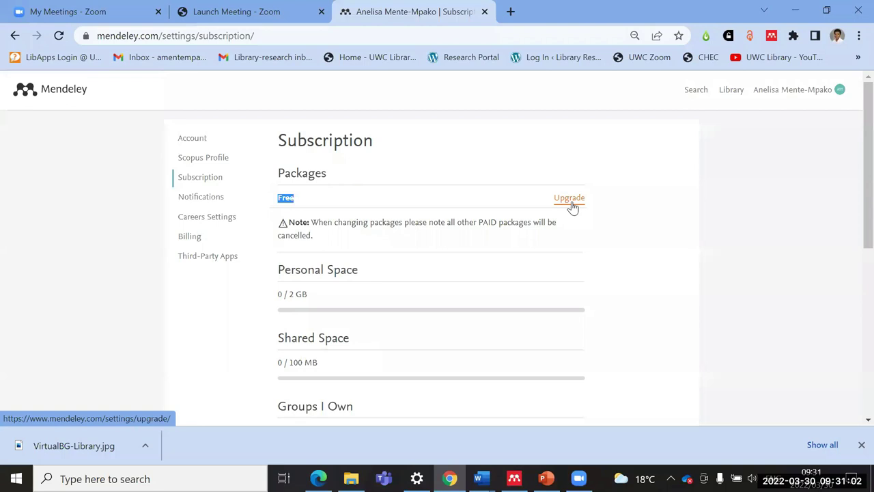
click(696, 90)
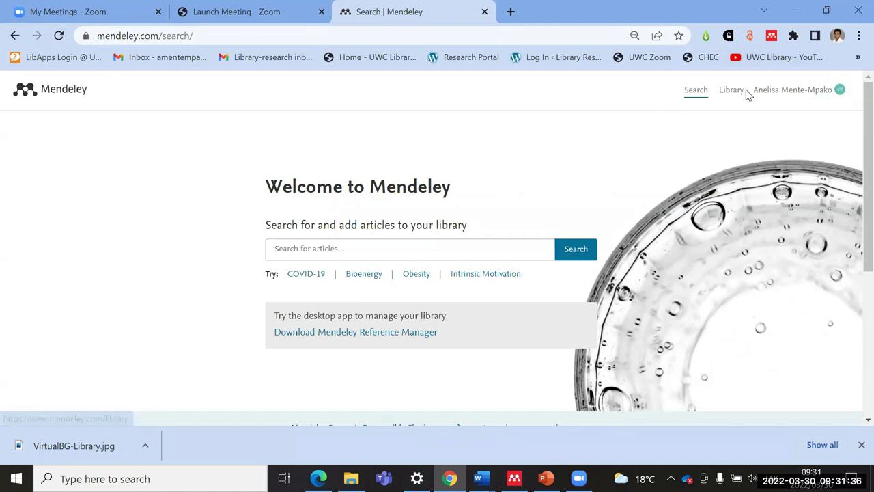
Step: Open the web Library showing the Chapter 1, Chapter 2 and EndNote import collections
click(731, 90)
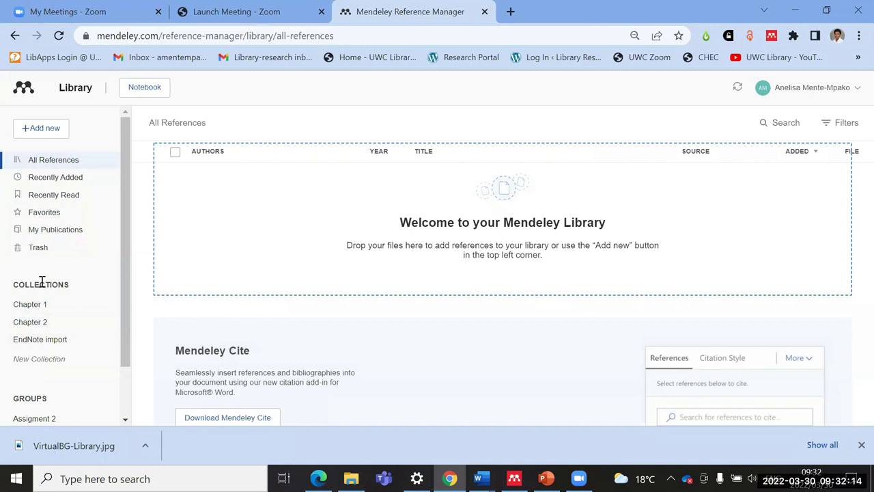
Step: Create a new collection named 'Research Methodology'
click(40, 361)
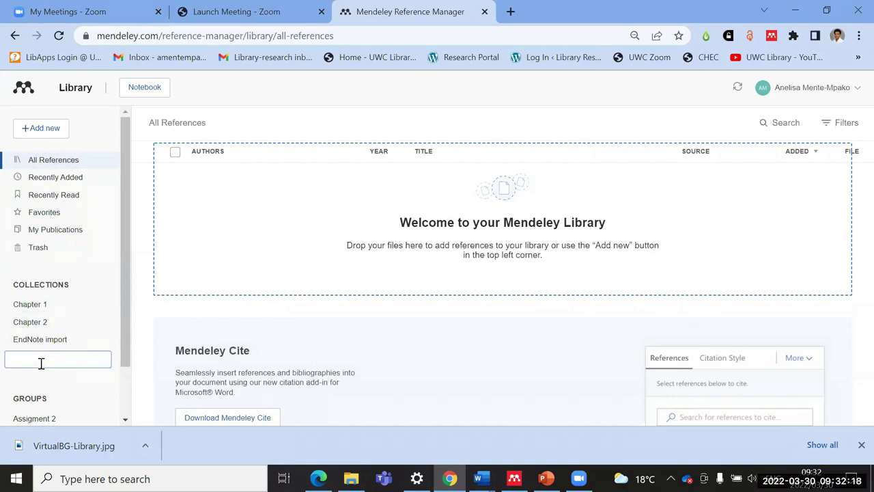
text(Research Methodo)
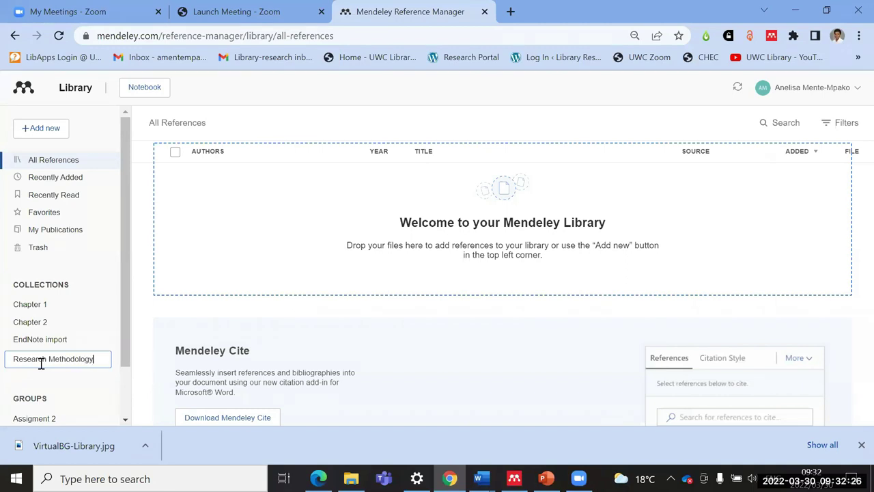
text(logy)
key(Return)
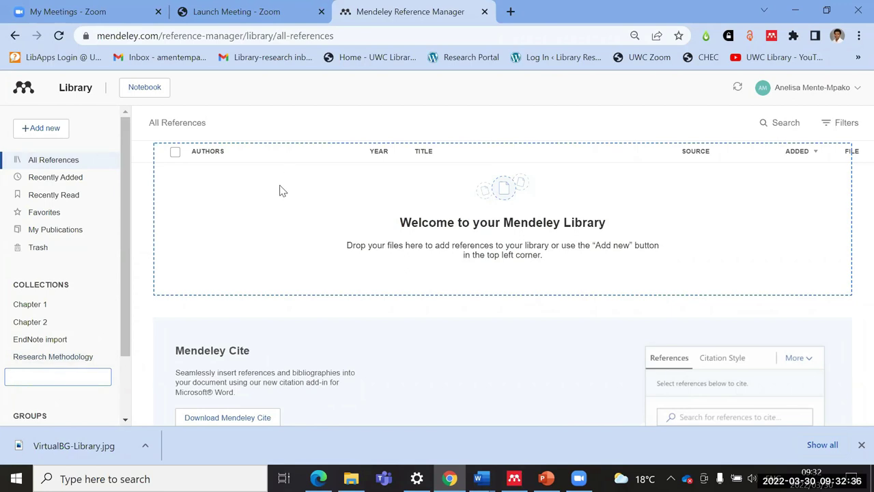
Step: Add a 'Research design' sub-collection under Research Methodology
right_click(33, 364)
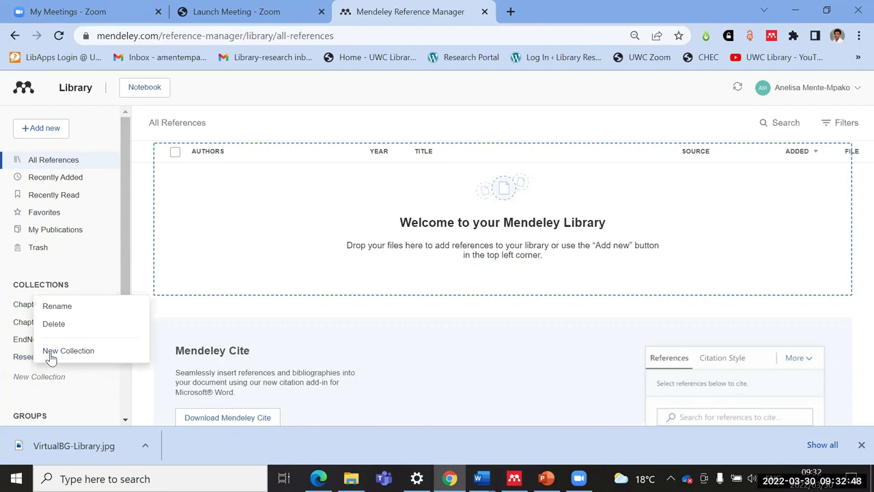
click(67, 351)
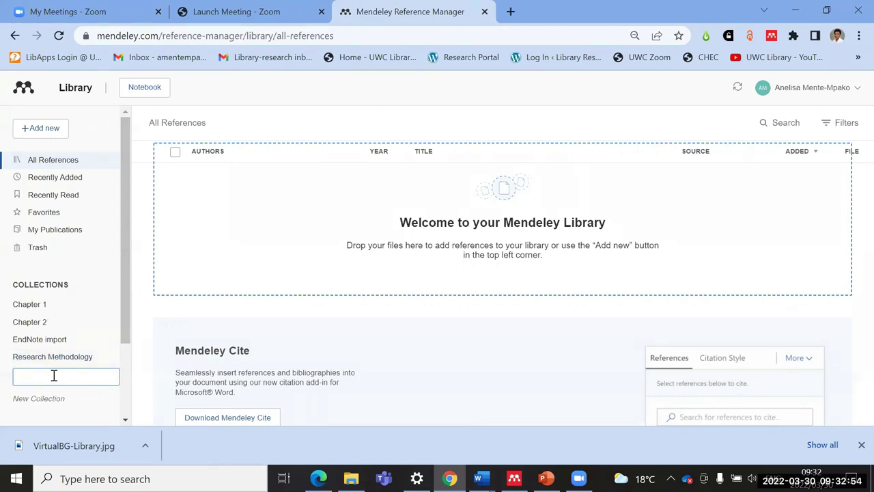
text(Research design)
key(Return)
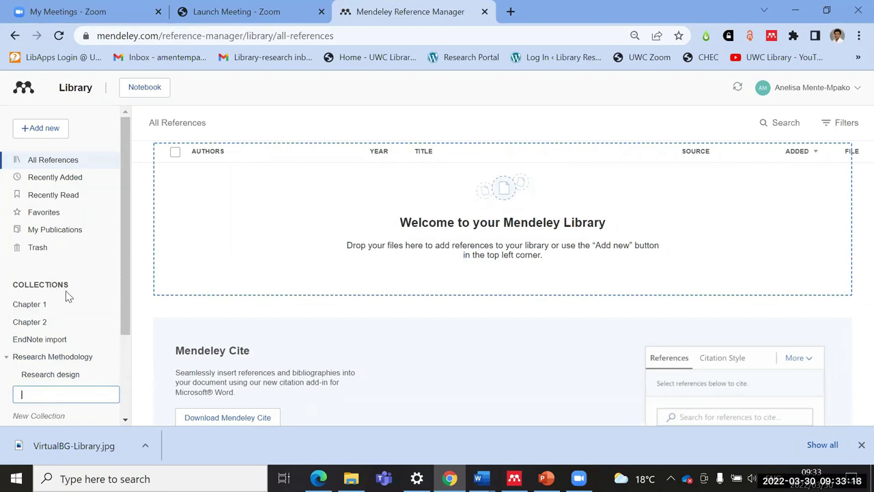
scroll(109, 321, down, 3)
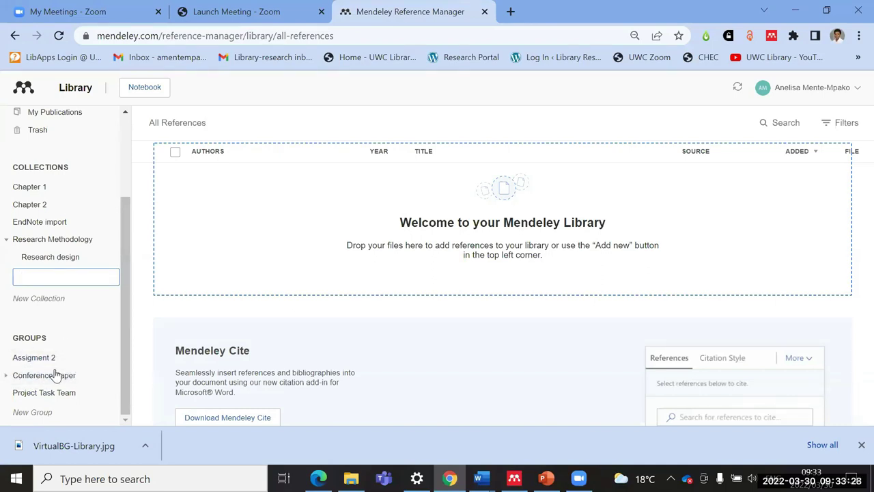
Step: Check the options and references of the Assigment 2 and Conference Paper groups
right_click(58, 362)
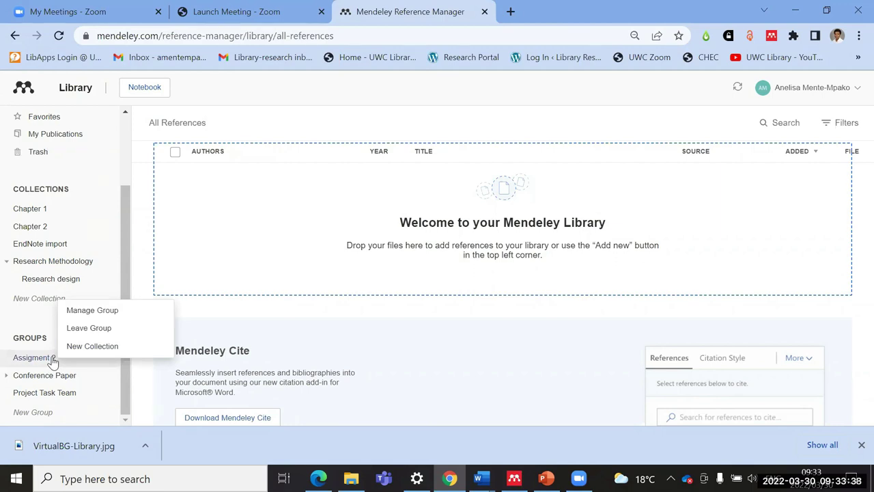
click(82, 379)
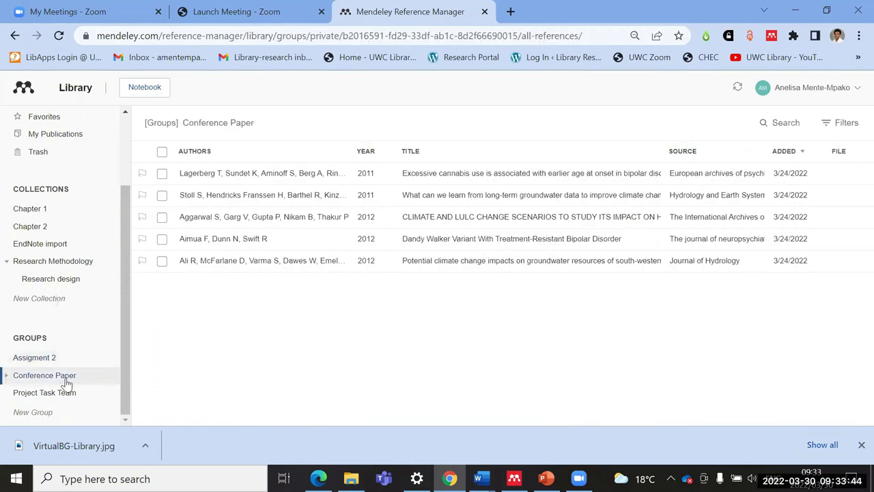
right_click(71, 377)
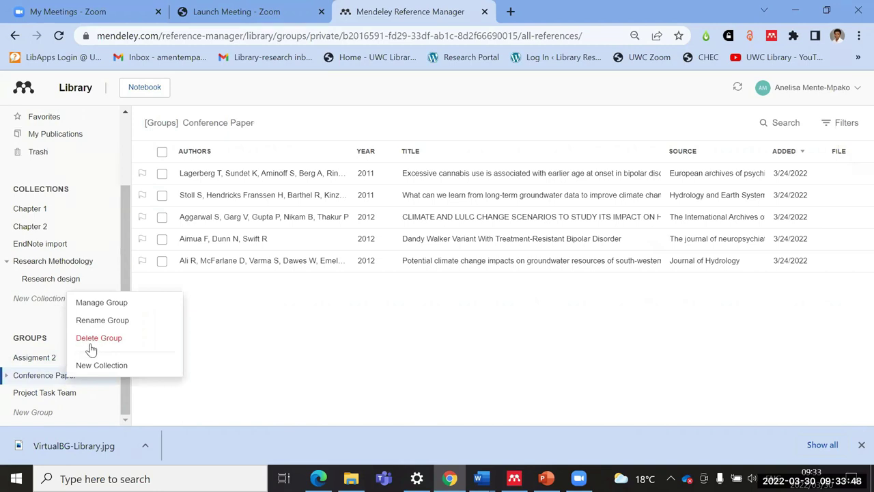
Step: Create the group 'Task Team 2' and open its empty reference list
click(50, 413)
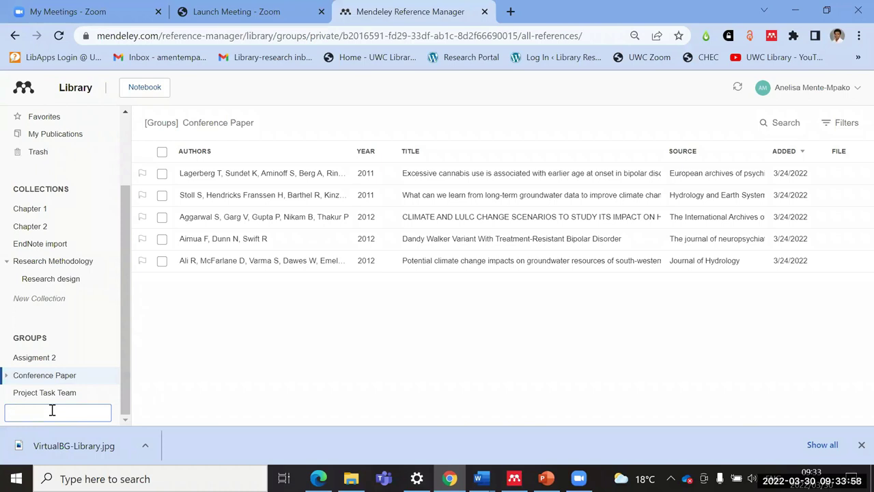
text(T)
text(ask)
text(k)
text( Team)
text( 2)
key(Return)
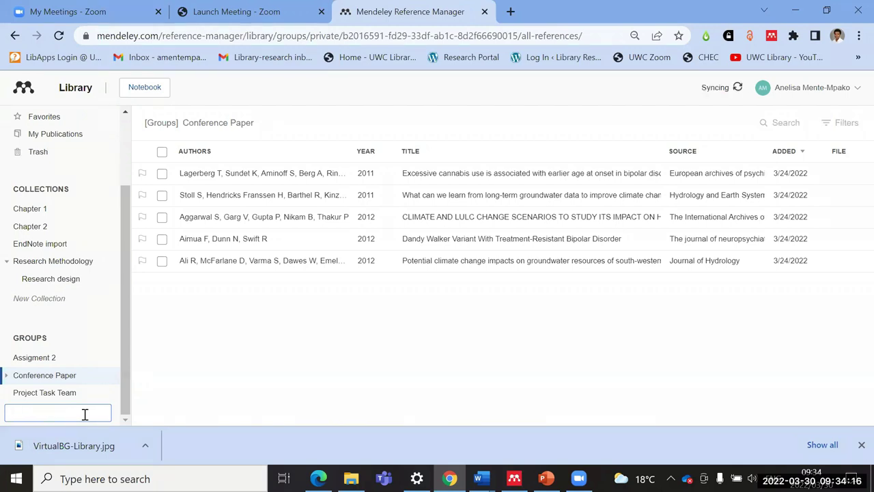
scroll(102, 355, down, 1)
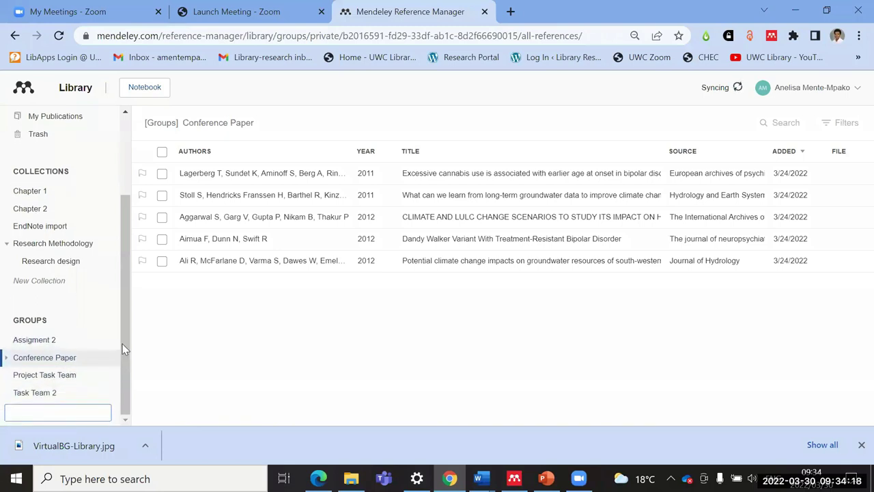
click(46, 395)
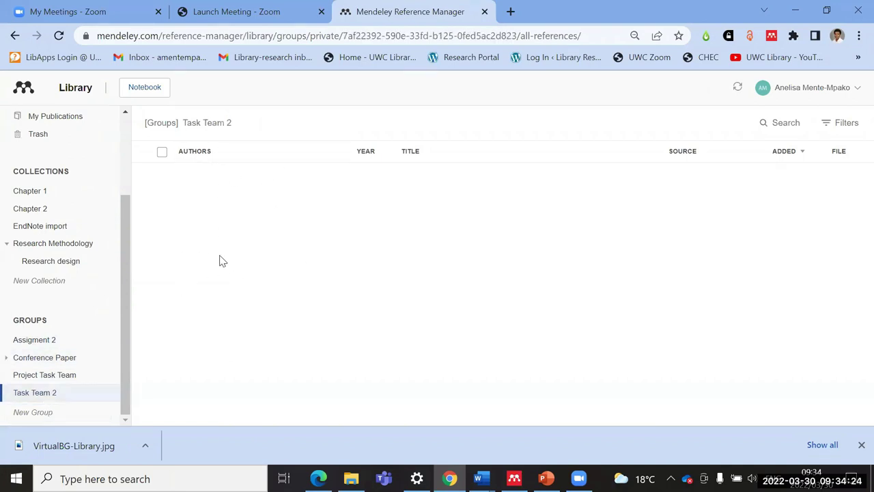
right_click(65, 400)
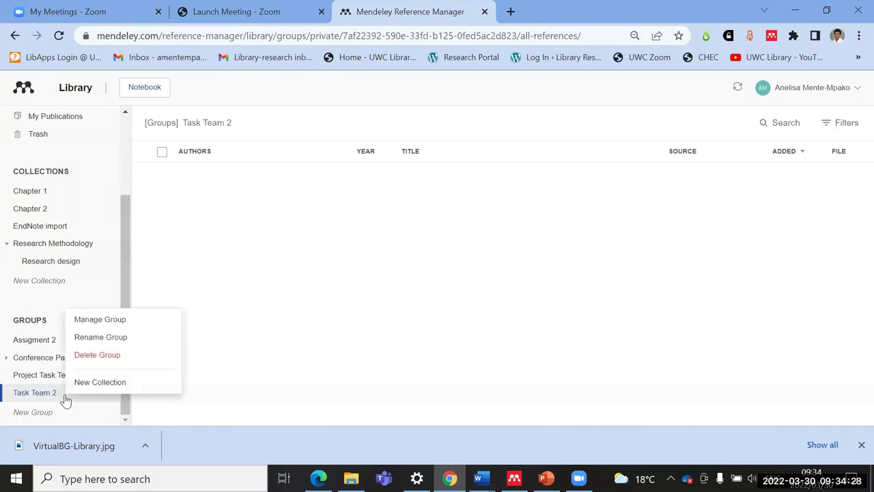
Step: Open Task Team 2's invite-members form and enter the first colleague's e-mail address
click(107, 324)
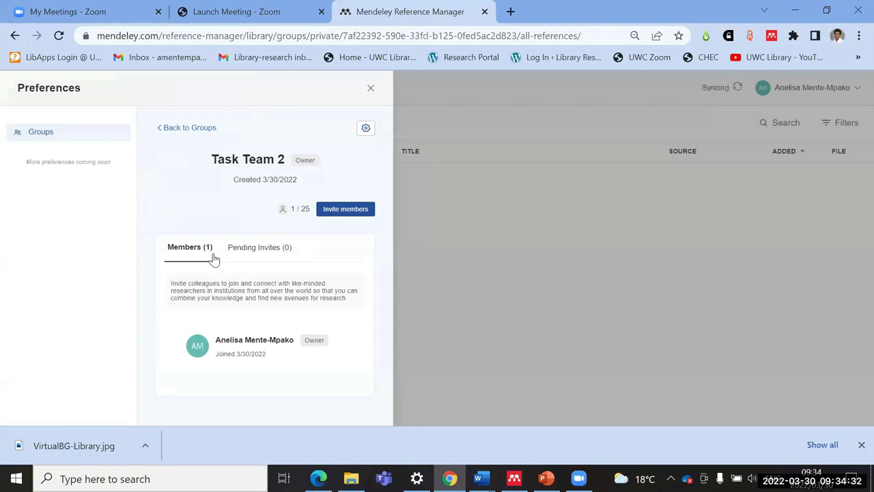
click(346, 210)
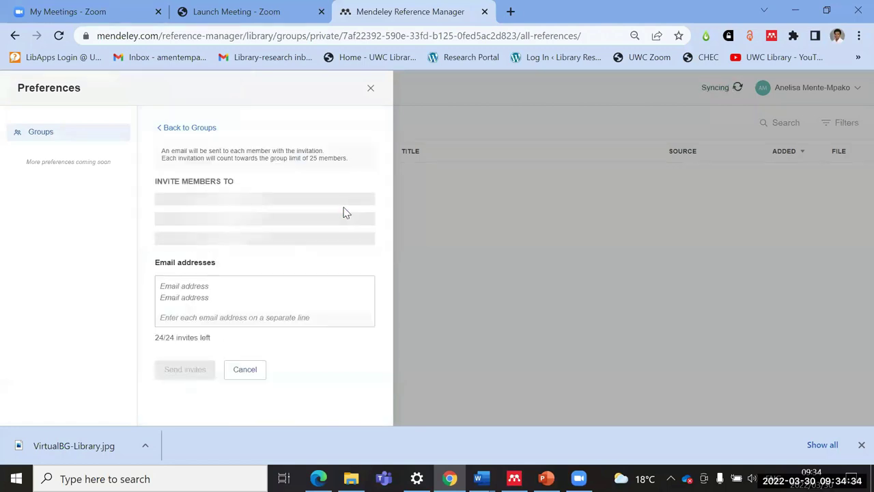
click(192, 288)
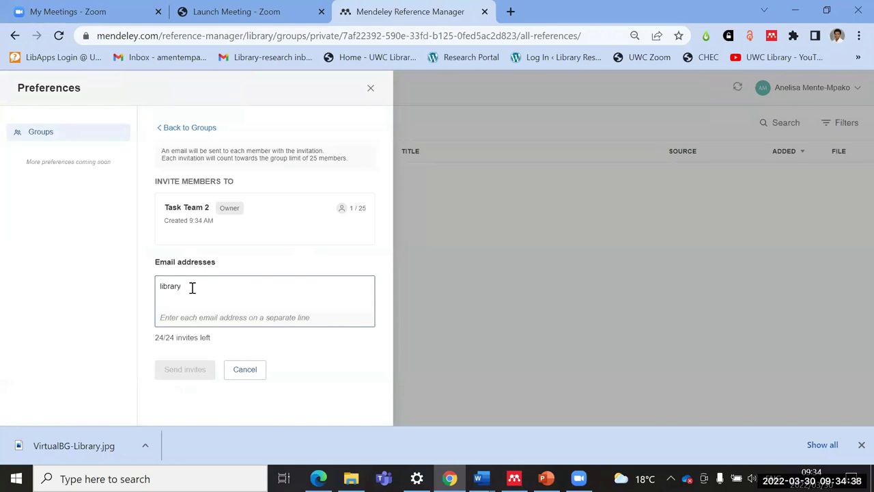
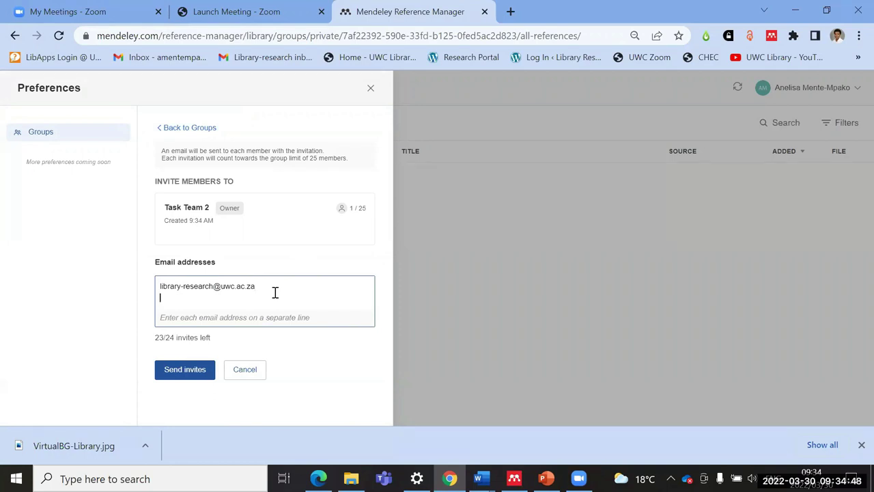
Step: Add the second colleague's e-mail on a new line, send both invites, and return to the groups list
key(Return)
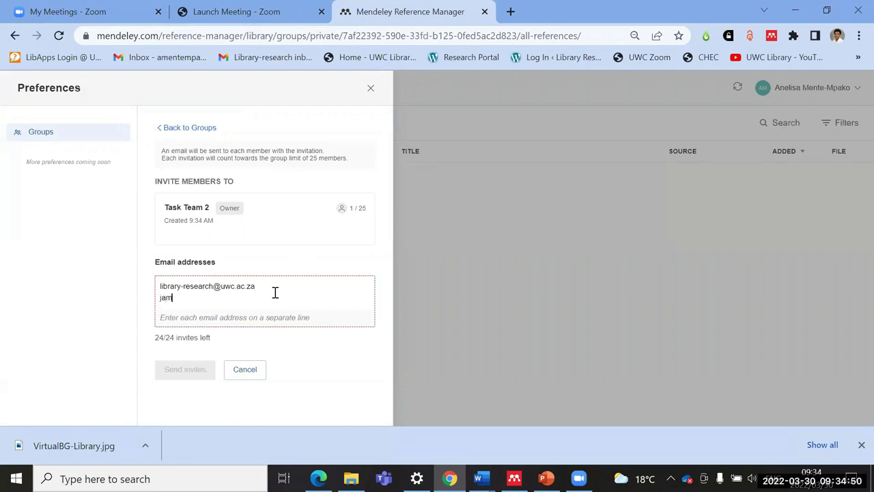
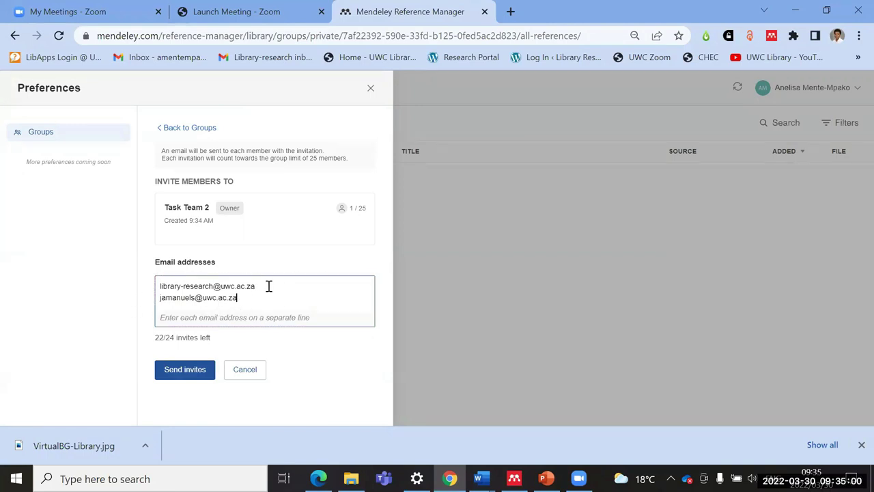
click(185, 372)
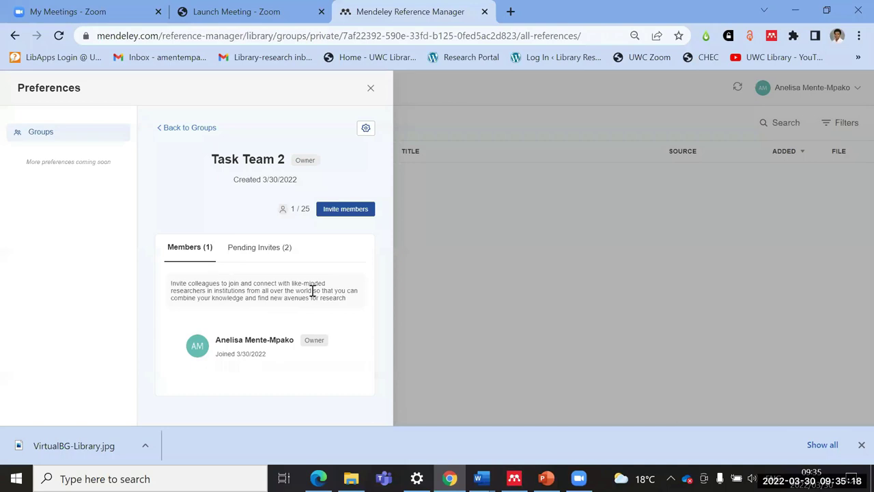
click(159, 128)
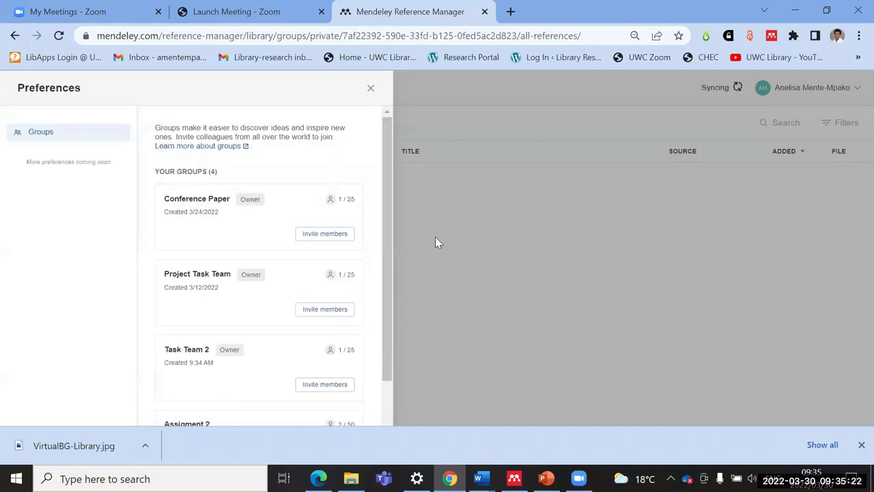
Step: Close the group preferences and show All References in the personal library
click(396, 167)
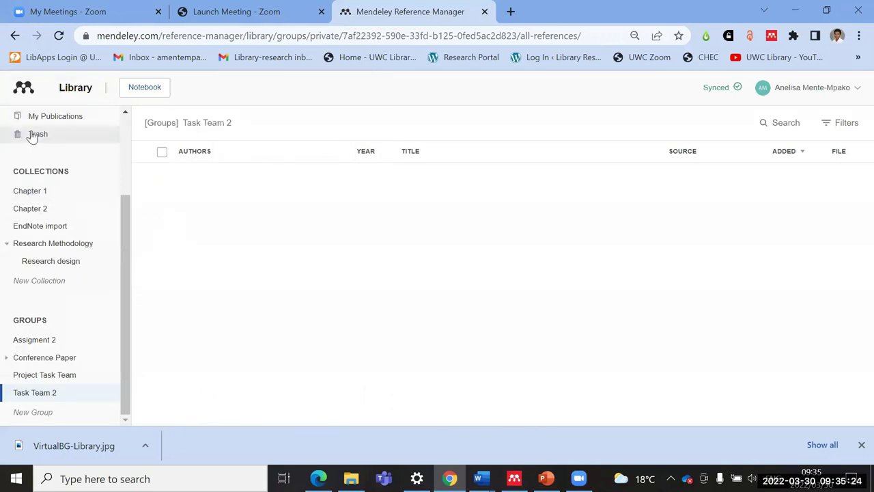
scroll(68, 209, up, 3)
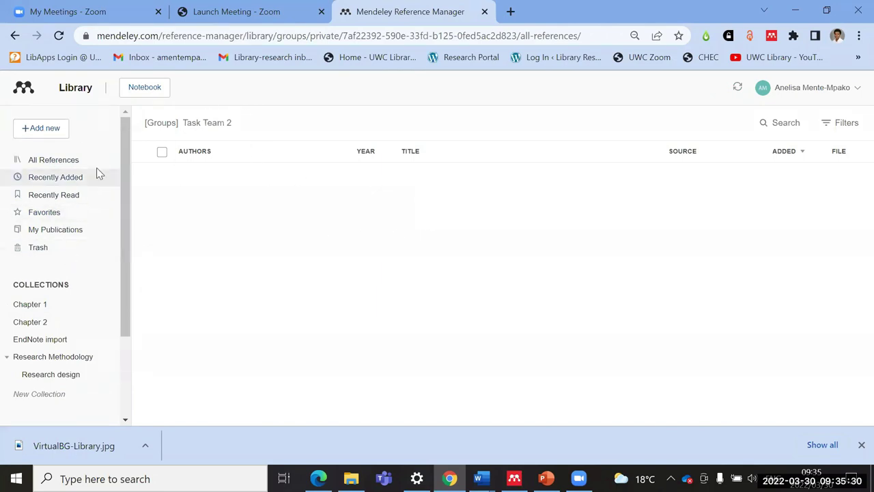
click(41, 162)
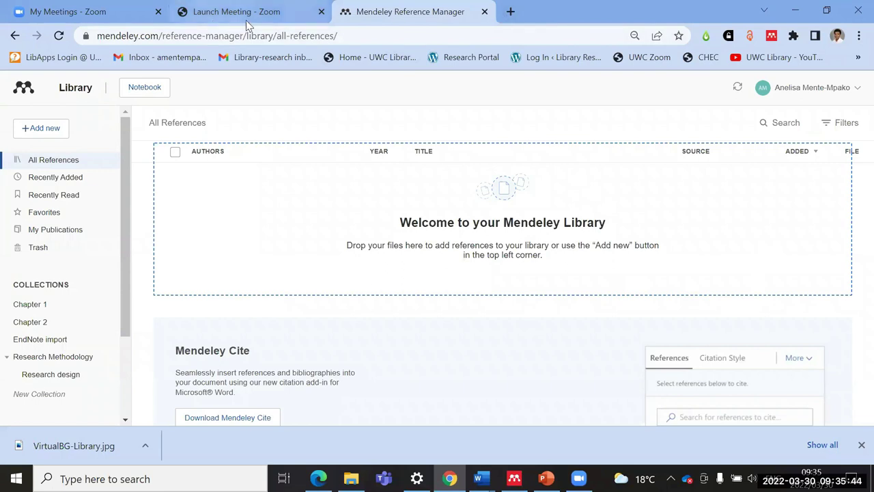
Step: Open the mendeley.com website in a new browser tab
click(510, 12)
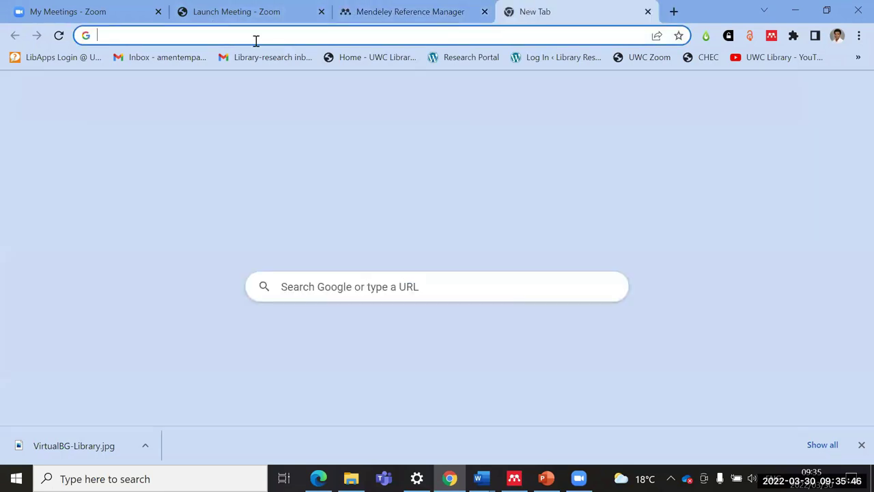
click(256, 36)
text(medne)
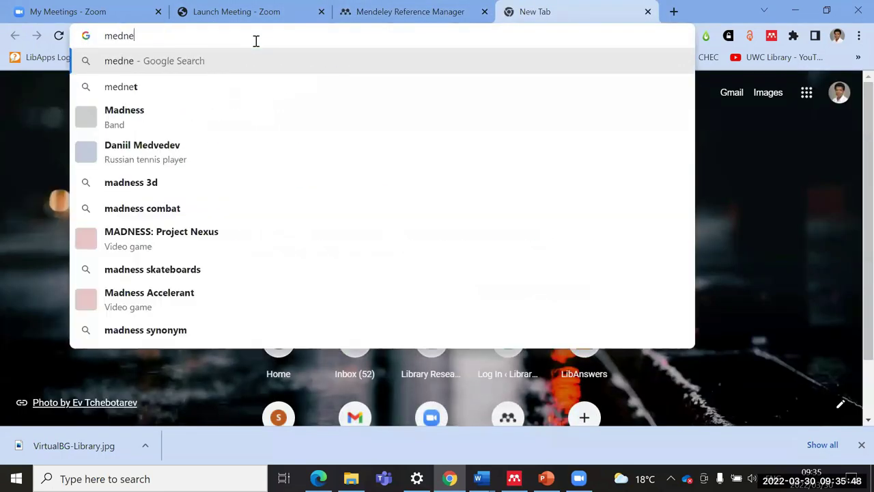
key(BackSpace)
key(BackSpace)
key(BackSpace)
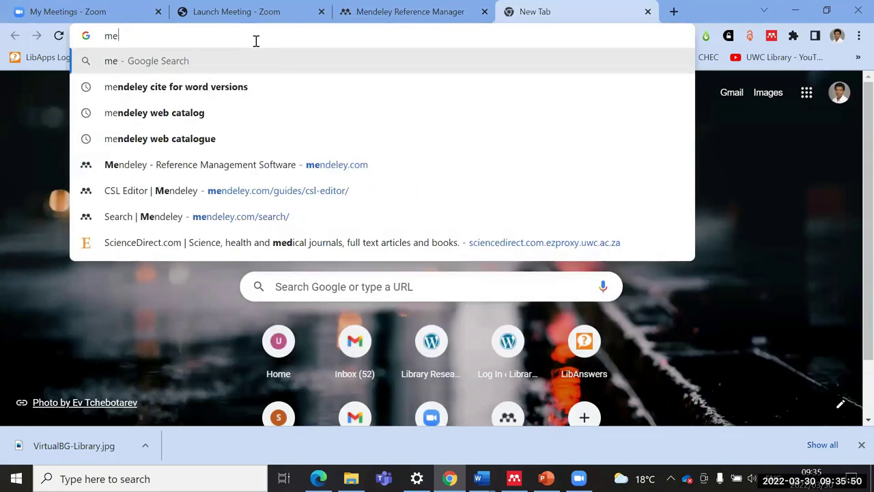
text(nde)
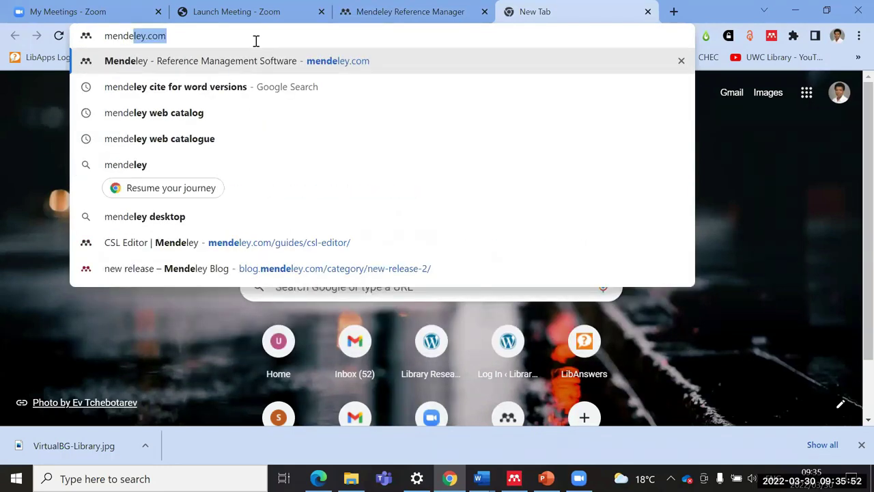
key(Return)
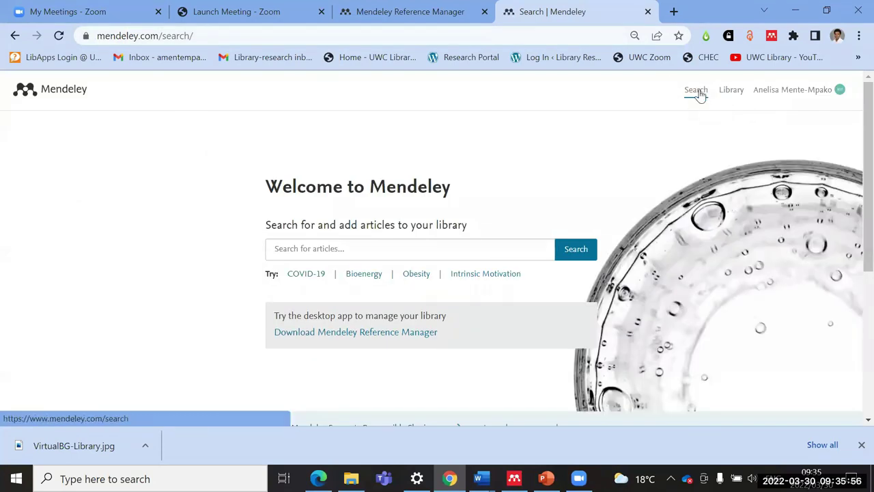
Step: Search for meningitis AND "infant mortality" and highlight the 132-result count
click(314, 252)
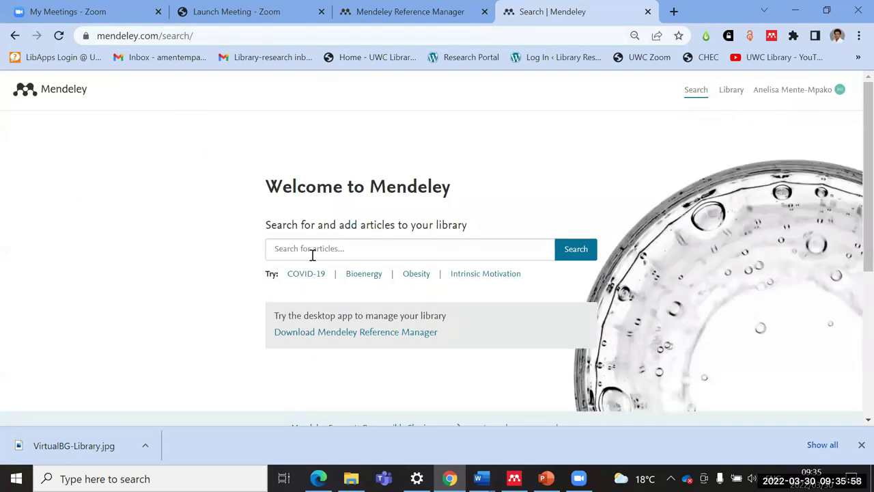
text(meningitis and)
key(BackSpace)
key(BackSpace)
key(BackSpace)
key(BackSpace)
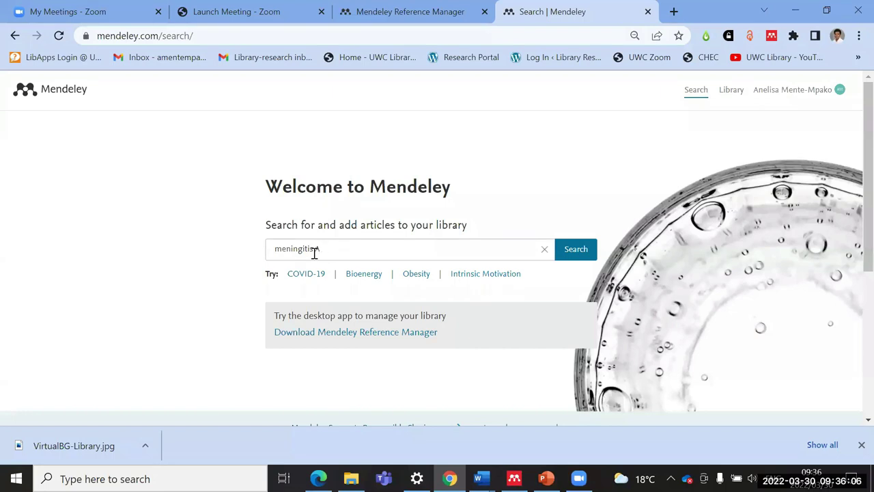
text(AND "infant mortality")
click(576, 250)
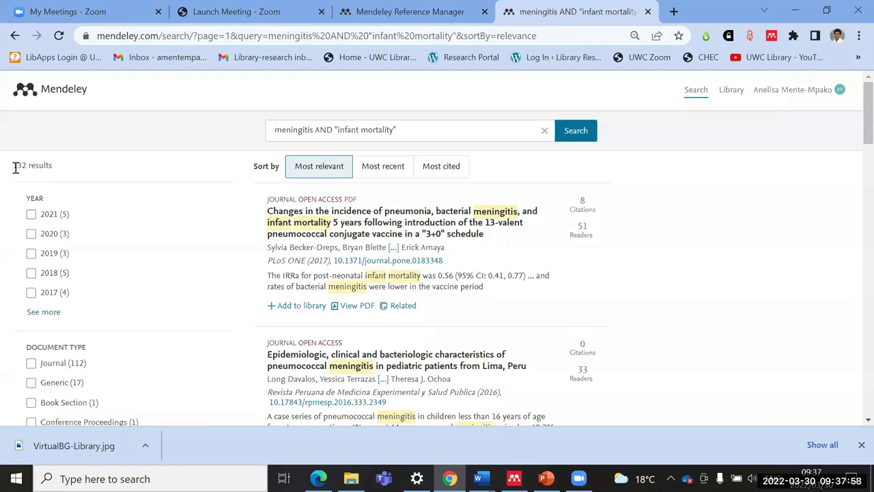
drag(54, 169, 11, 167)
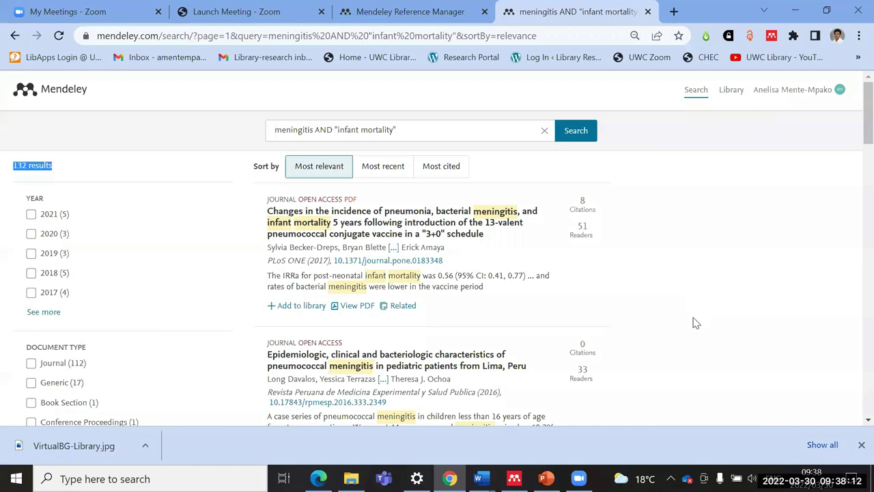
Step: Browse the results and add the first one, the 2017 pneumonia and meningitis article, to the library
click(748, 268)
scroll(43, 301, down, 1)
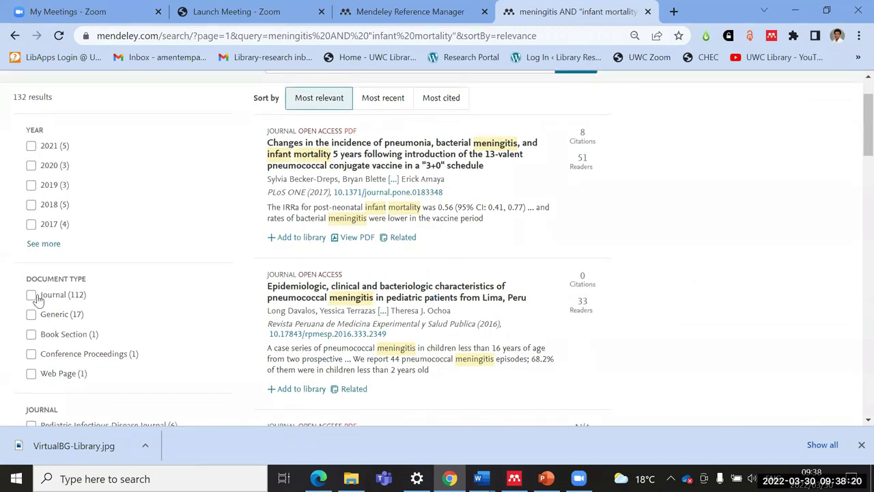
scroll(37, 300, down, 3)
scroll(81, 341, down, 2)
scroll(82, 339, up, 5)
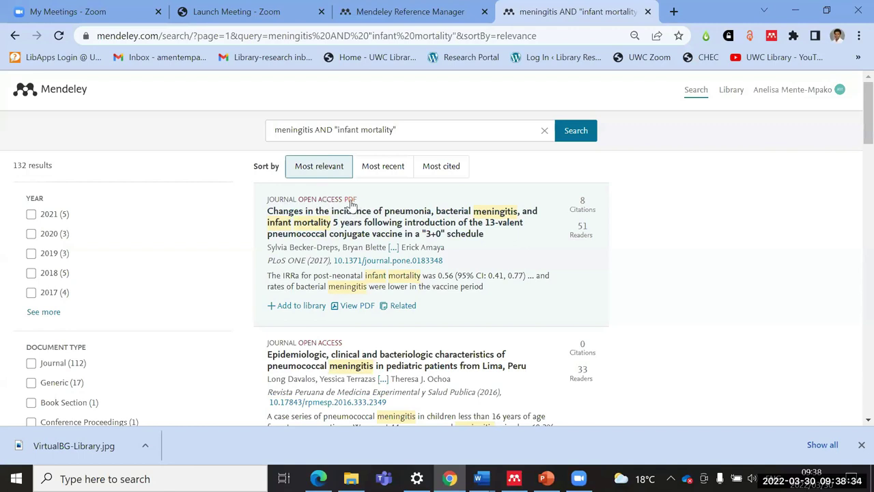
scroll(376, 301, down, 5)
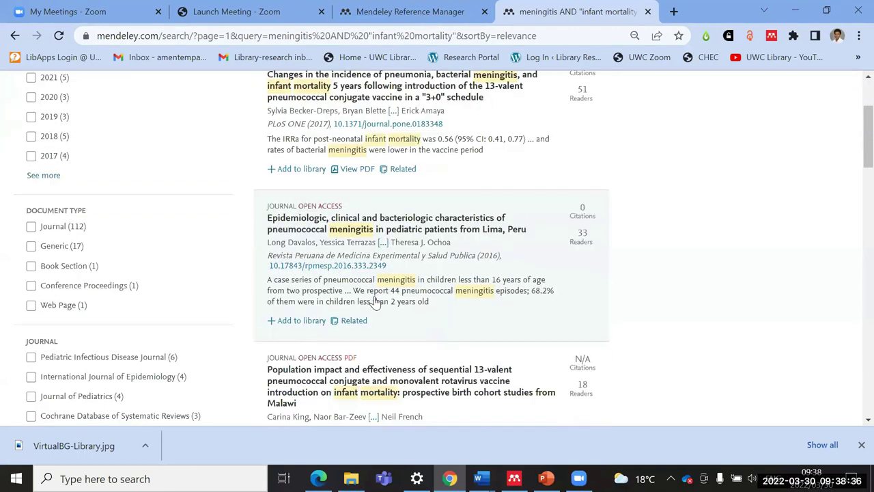
scroll(375, 303, up, 5)
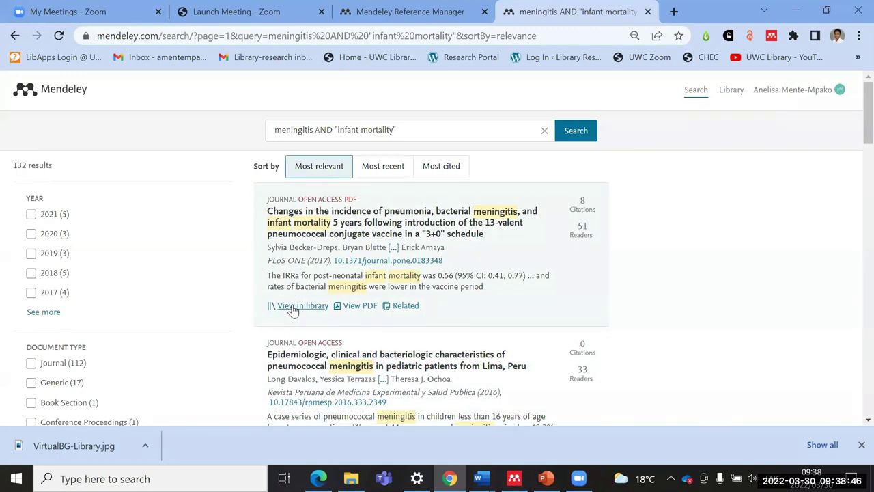
click(293, 307)
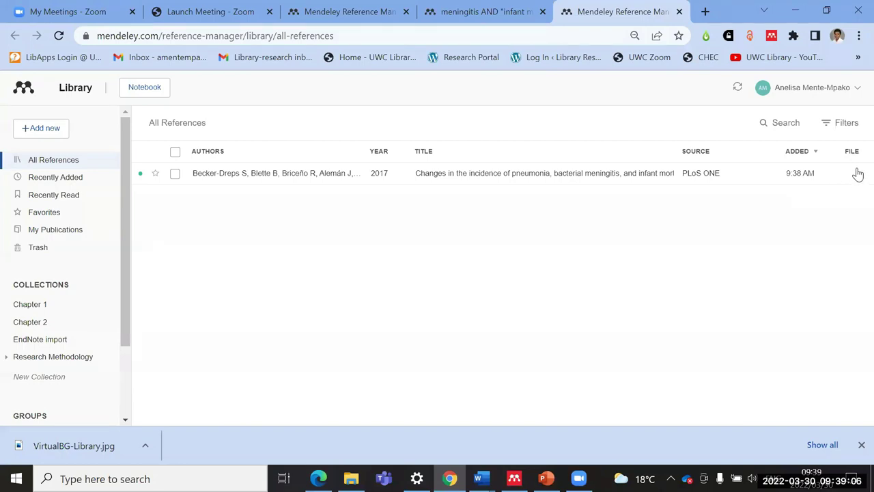
Step: Add the 2016 Lima pediatric meningitis result to the library, then return to the library tab
click(478, 12)
scroll(363, 258, down, 1)
scroll(366, 259, down, 1)
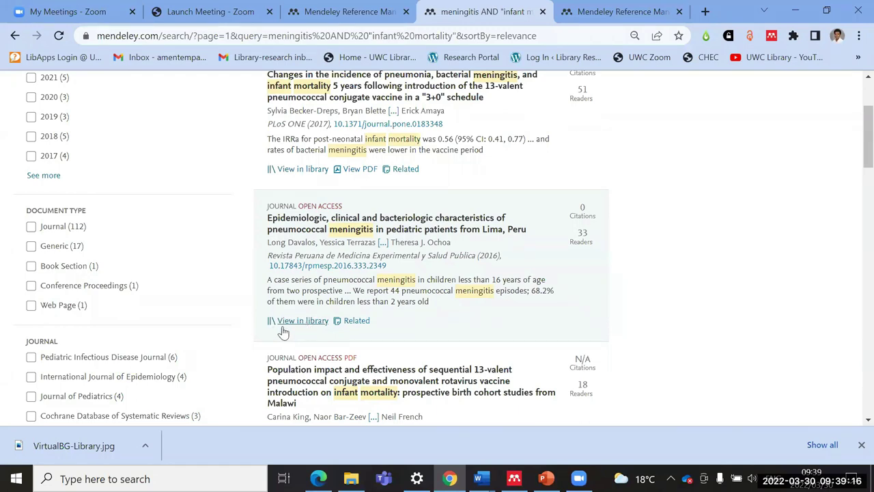
click(607, 13)
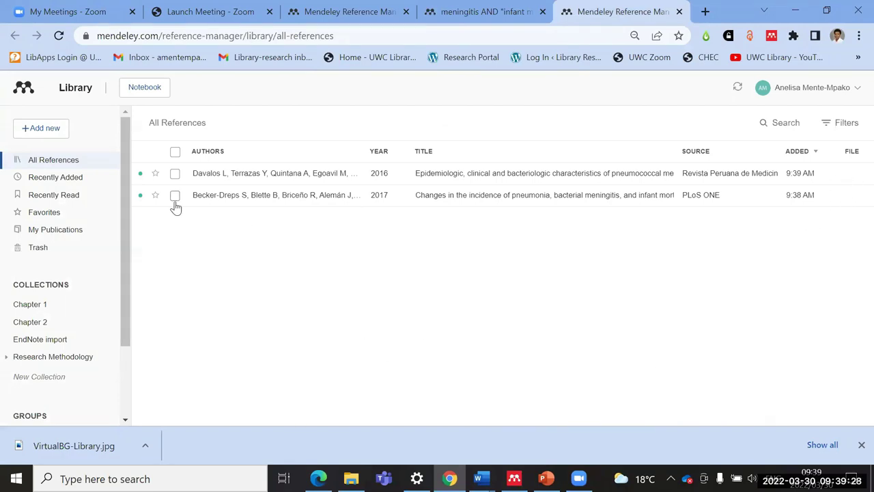
Step: Attach the matching PDF to the 2017 pneumonia reference with Get PDF, then open the Lima reference
click(581, 199)
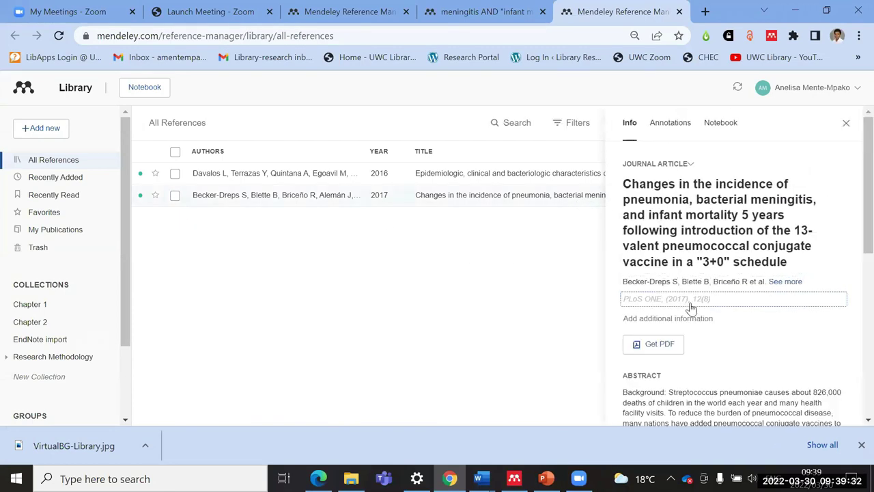
scroll(686, 305, down, 1)
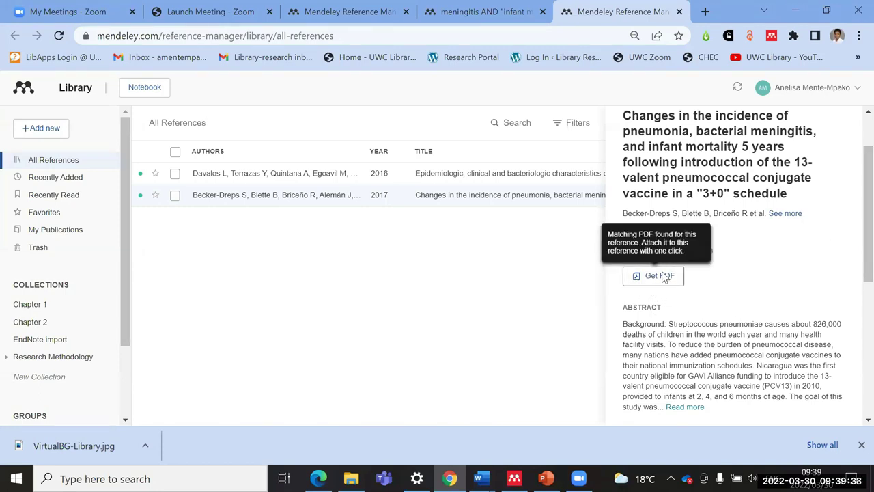
click(662, 278)
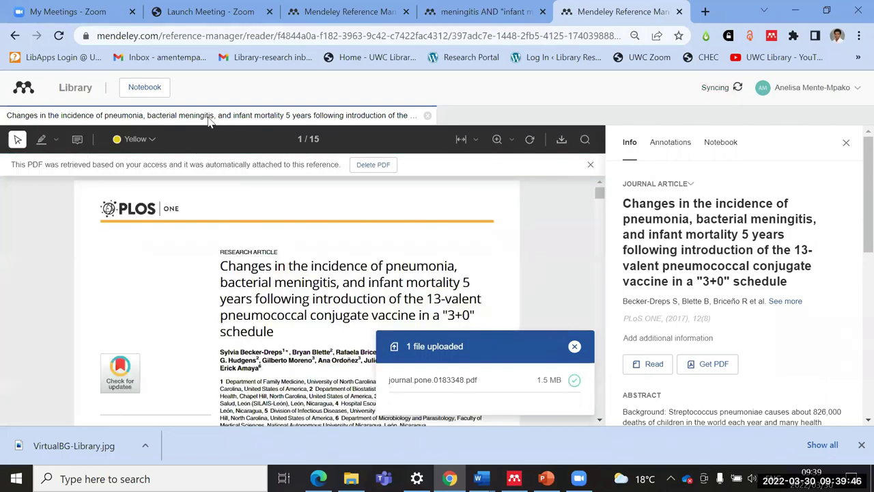
click(71, 89)
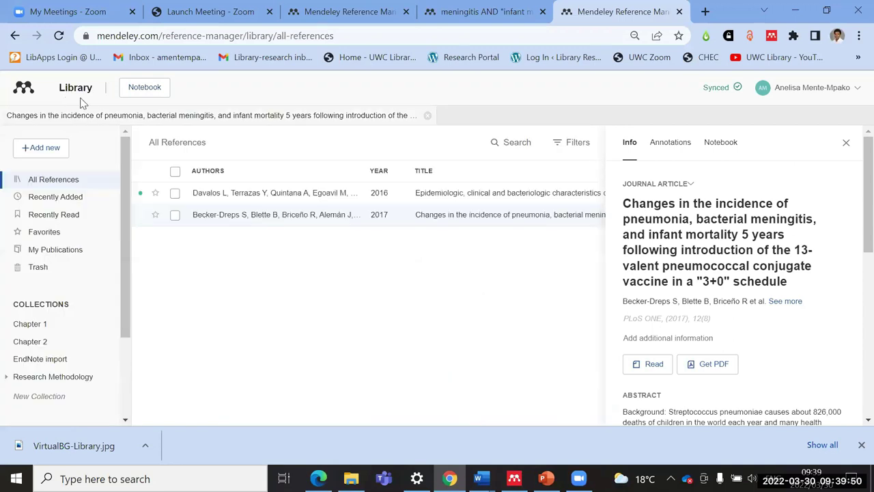
click(846, 141)
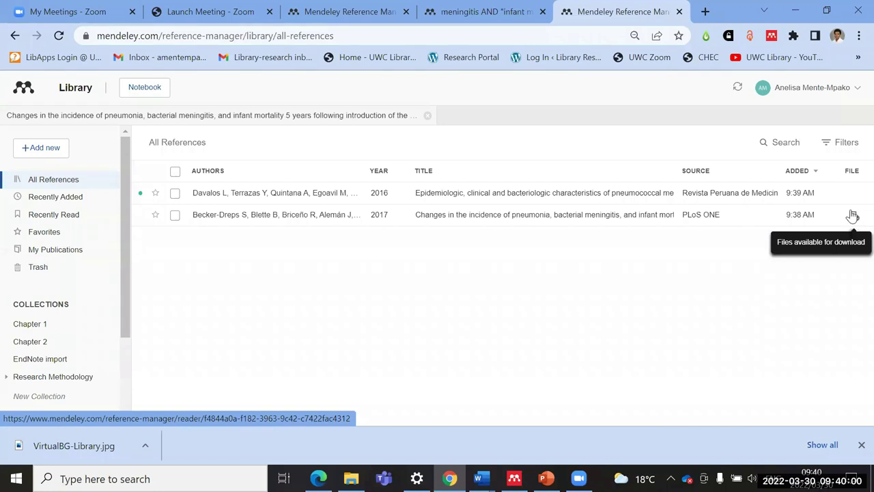
click(506, 196)
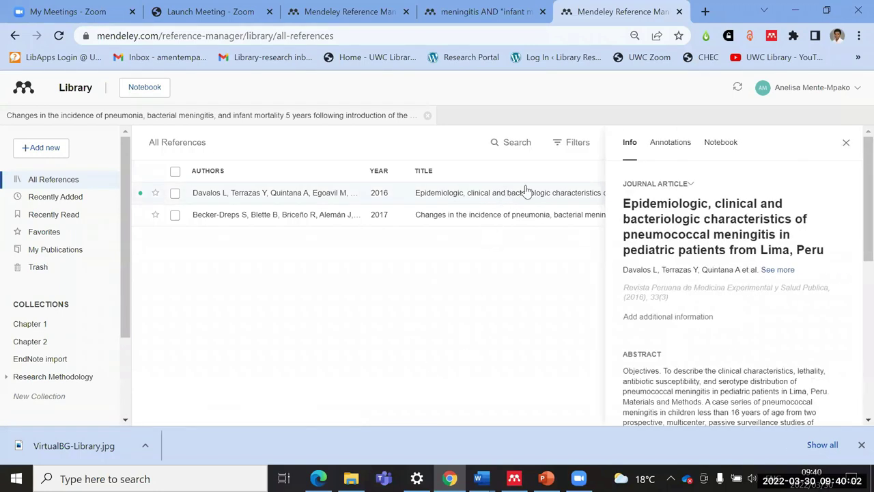
Step: Attach the local PDF yoi140015 to the 2016 Lima reference, then open the 2017 article's PDF
scroll(704, 306, down, 4)
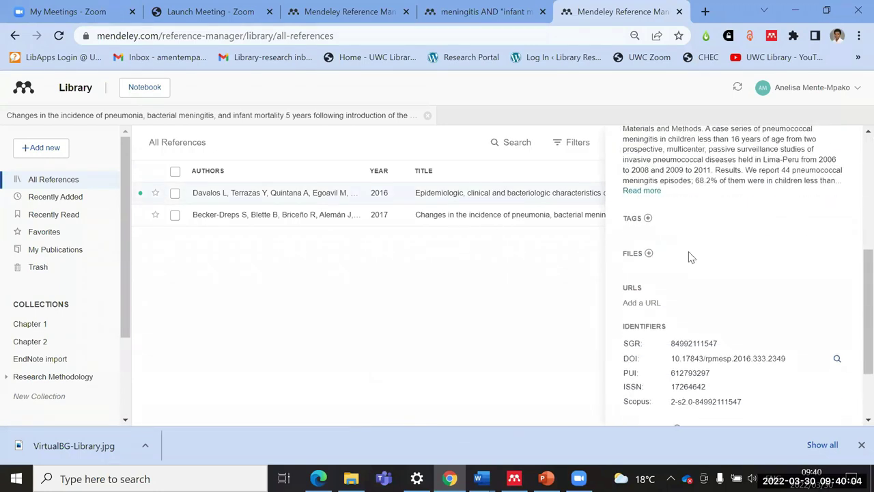
click(650, 254)
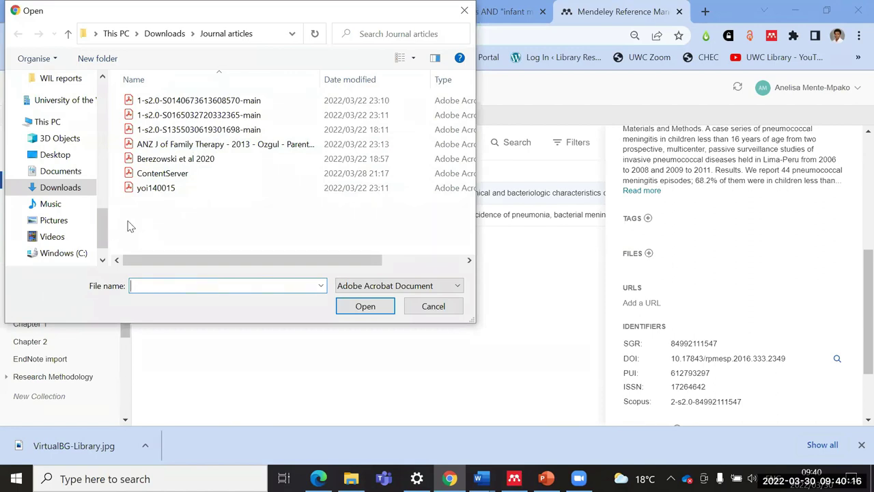
click(150, 191)
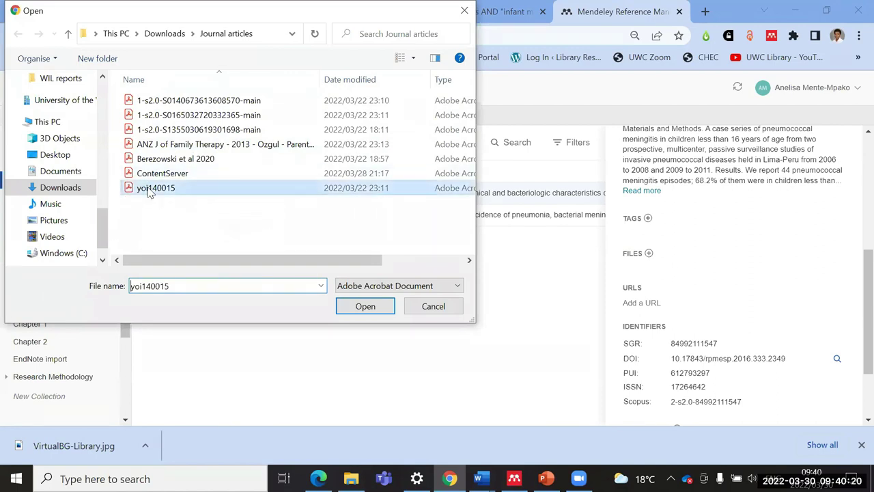
click(365, 307)
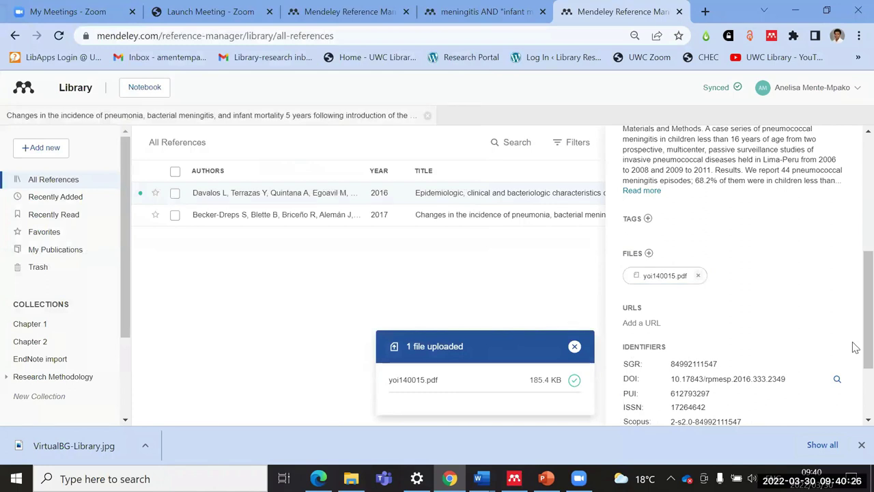
scroll(741, 244, up, 2)
scroll(741, 243, up, 3)
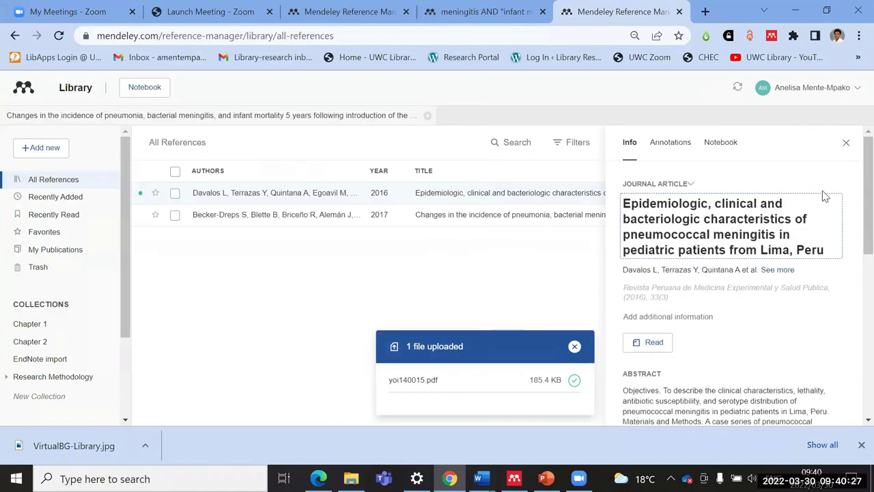
click(845, 143)
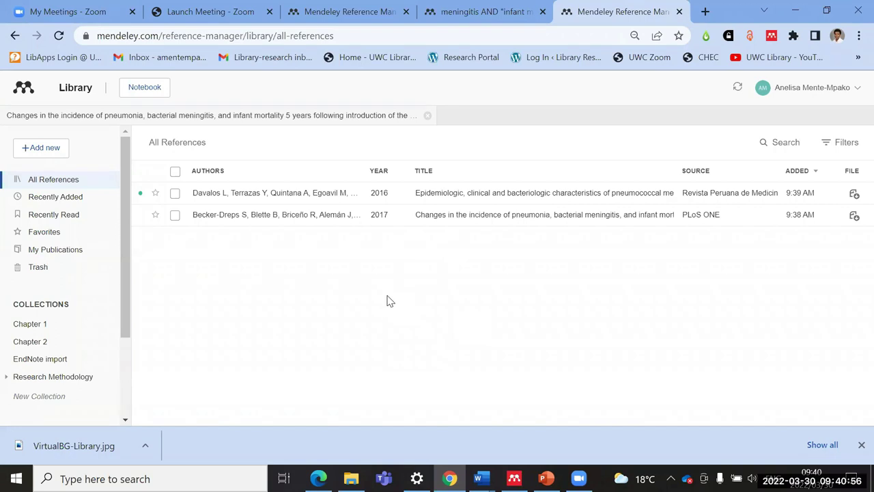
click(309, 114)
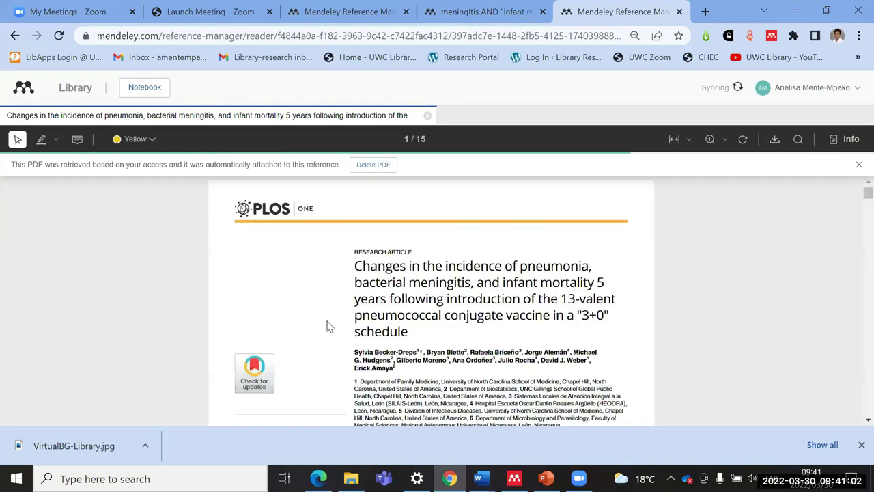
scroll(217, 298, down, 3)
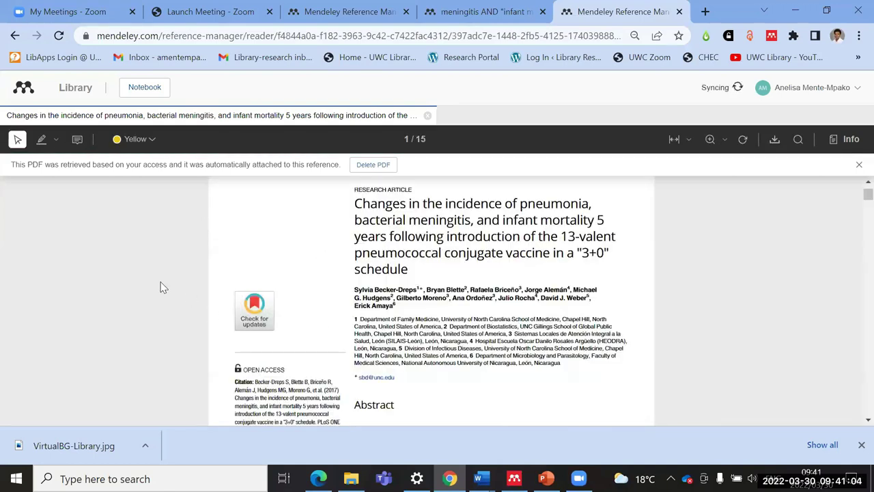
scroll(217, 299, up, 3)
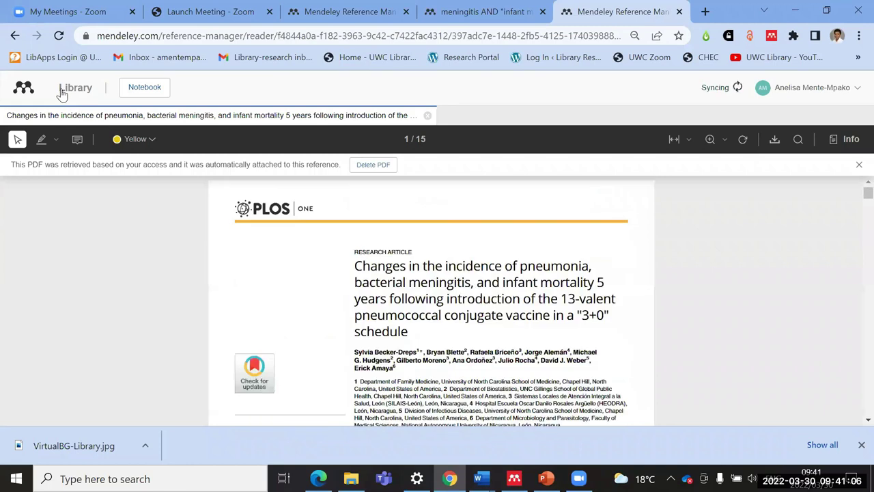
click(70, 88)
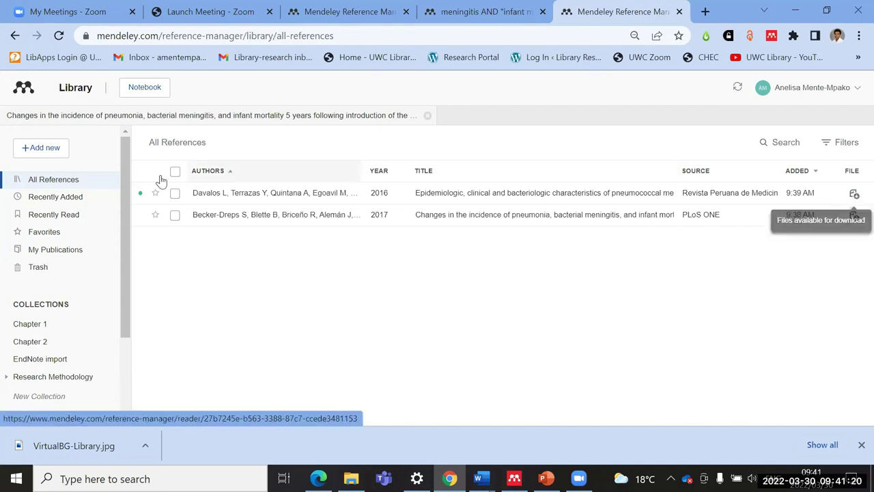
Step: Return from the search results to the library and open the Delhi infant mortality paper's details
click(471, 17)
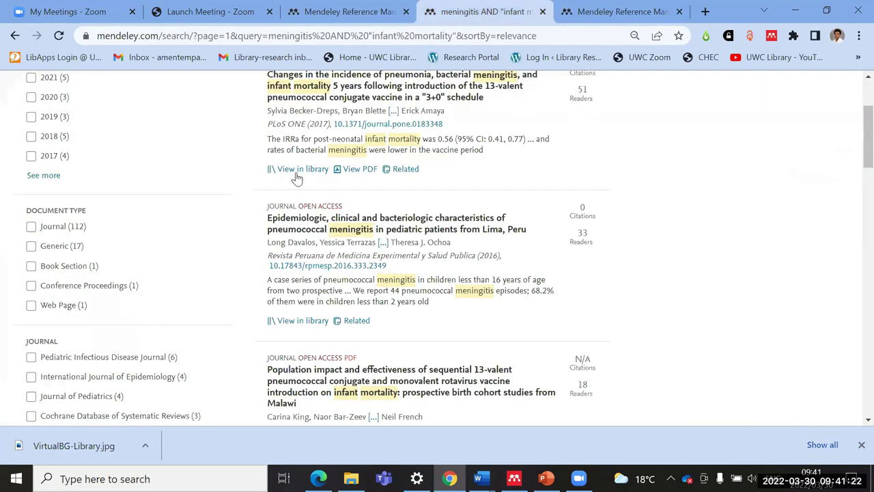
scroll(400, 307, up, 1)
scroll(403, 313, up, 2)
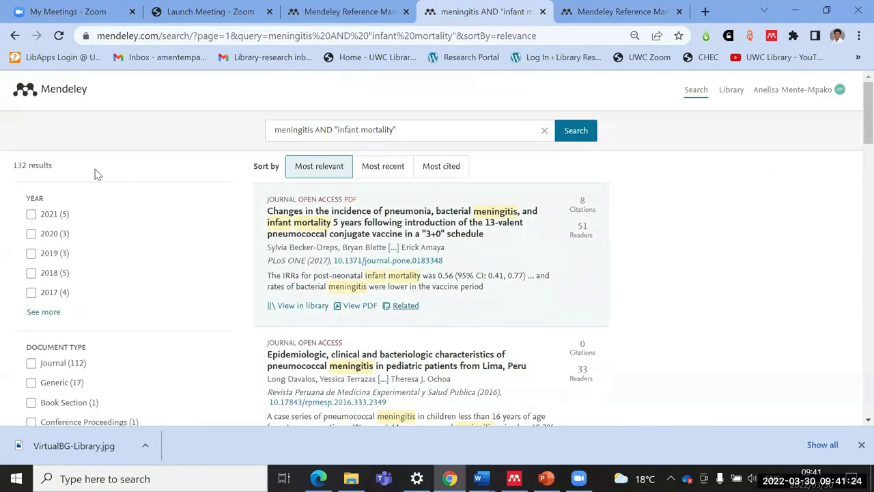
scroll(345, 306, down, 4)
scroll(316, 288, down, 3)
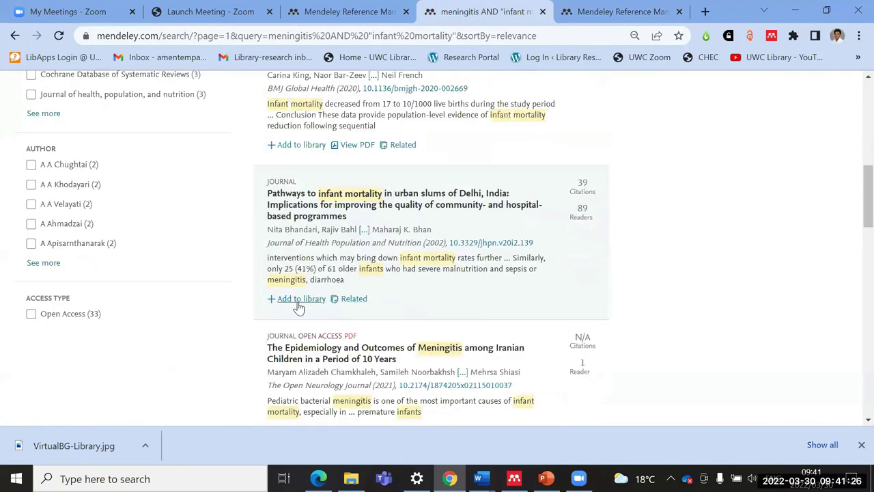
click(596, 15)
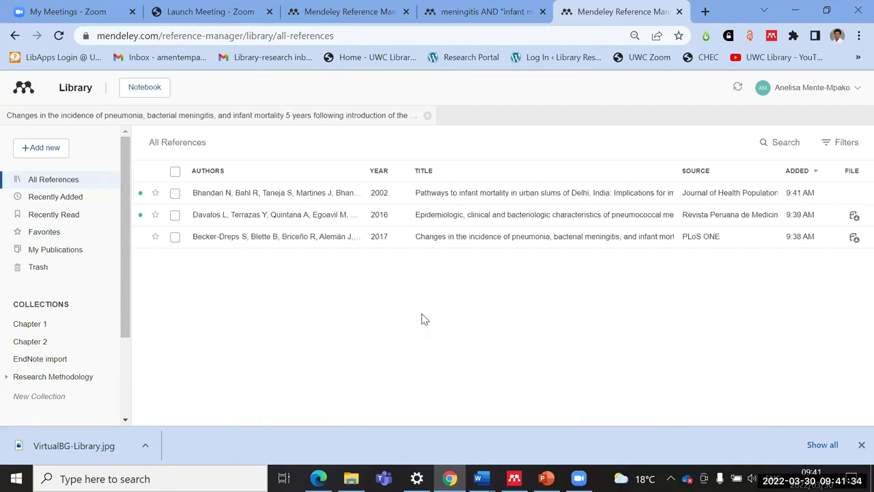
click(491, 195)
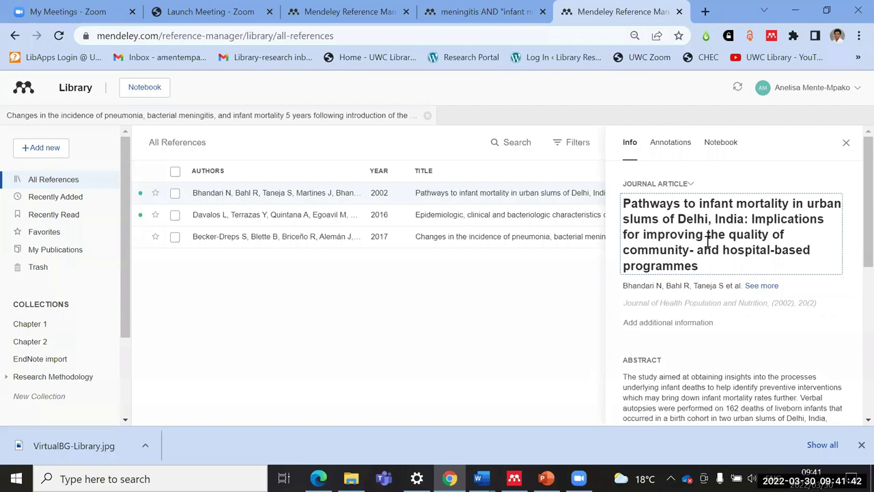
Step: Inspect the Delhi paper's title and details, closing and reopening its panel
drag(626, 202, 710, 263)
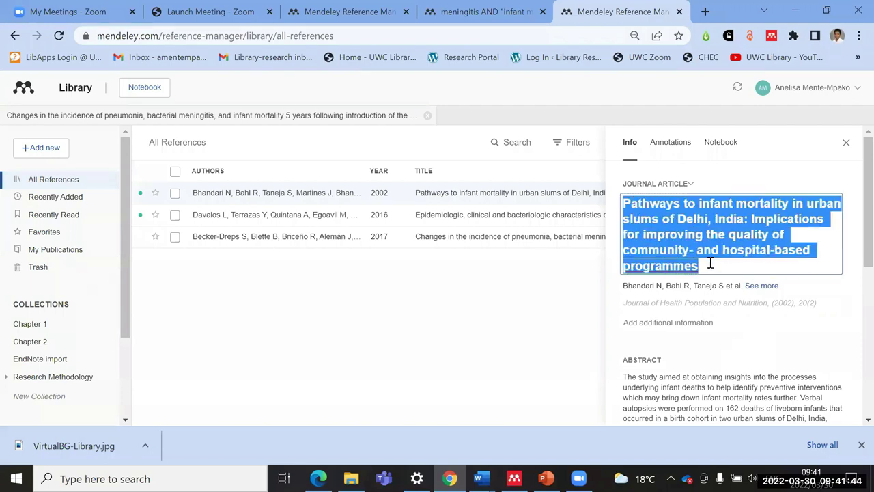
click(550, 308)
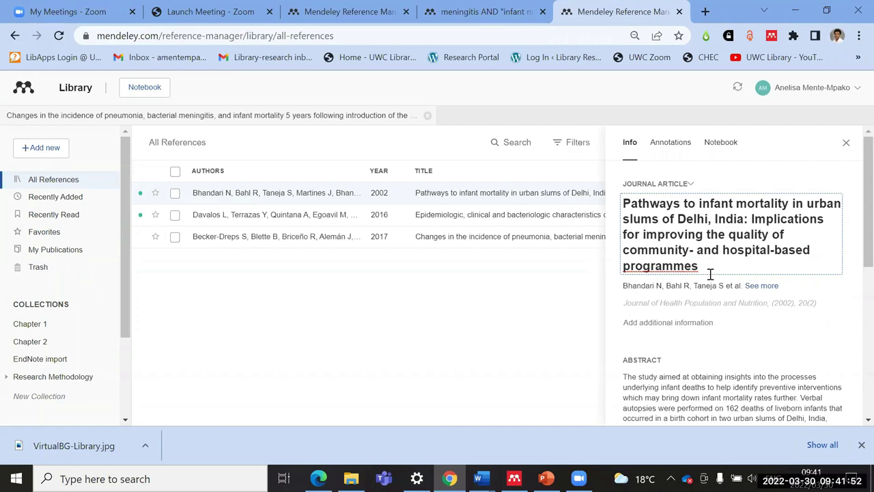
scroll(710, 274, down, 2)
scroll(710, 273, up, 2)
click(709, 266)
click(847, 143)
click(540, 193)
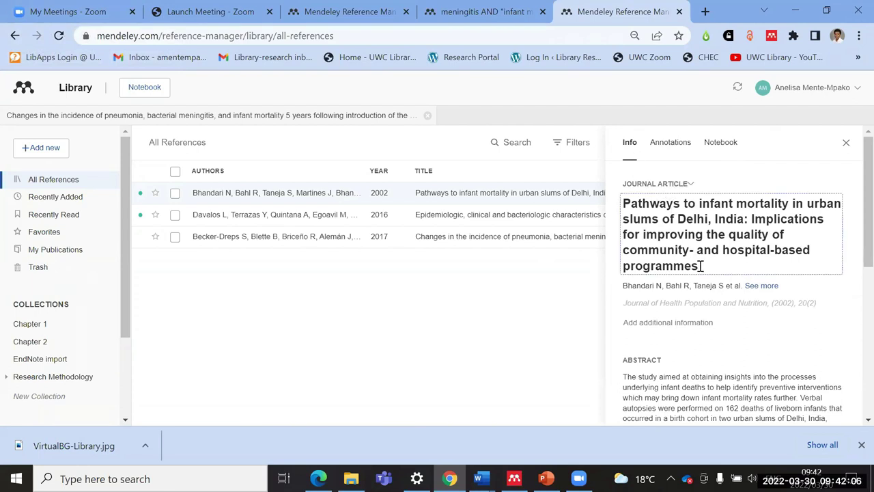
Step: Change the Delhi paper's Year from 2002 to 2020 and save it
scroll(703, 265, down, 2)
scroll(686, 263, up, 1)
click(676, 235)
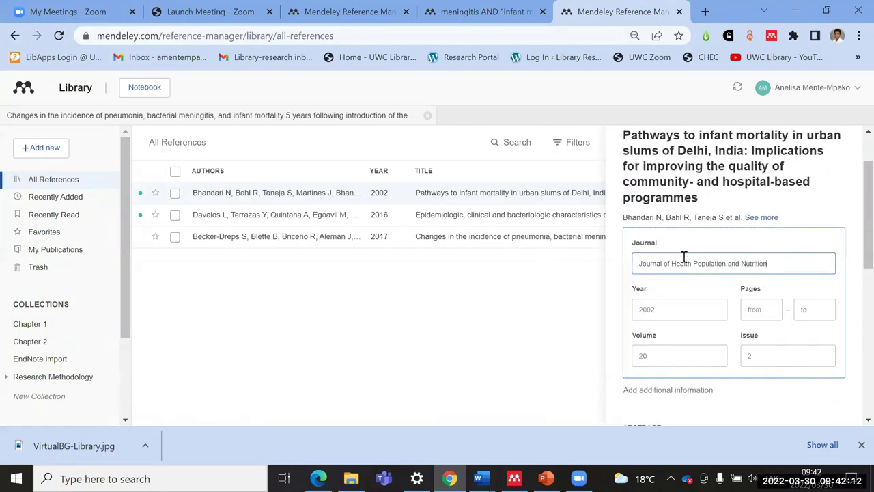
click(660, 312)
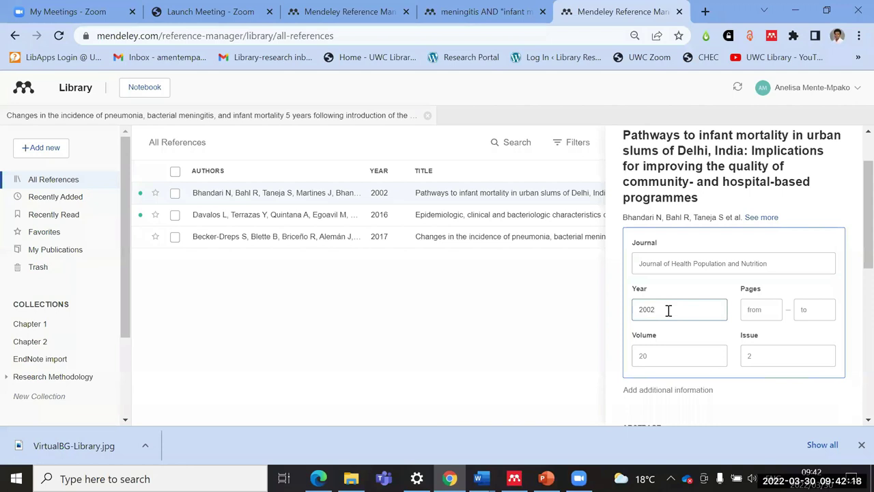
key(BackSpace)
key(BackSpace)
text(20)
click(769, 403)
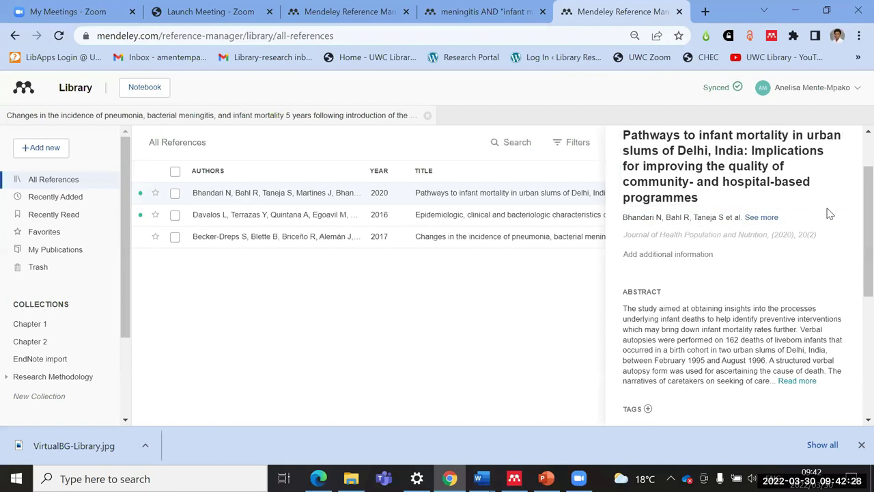
Step: Review the updated details, close the panel, and open the Lima meningitis paper's details
scroll(828, 214, up, 1)
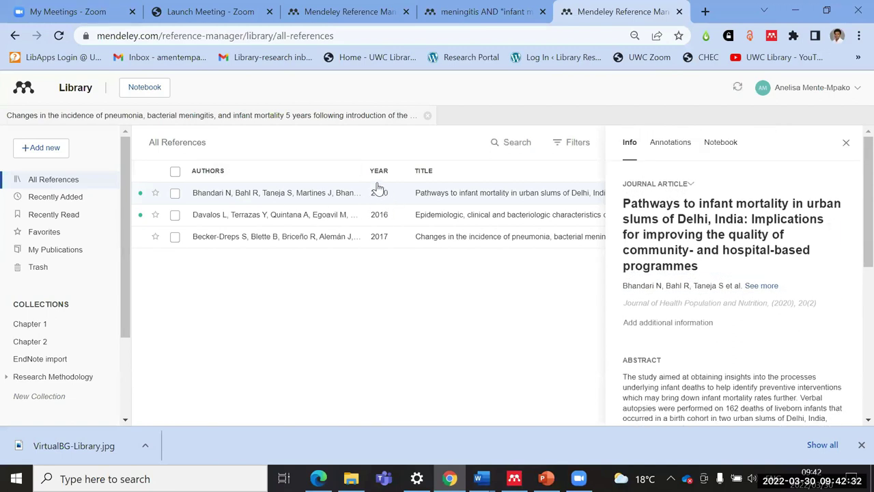
scroll(715, 312, down, 3)
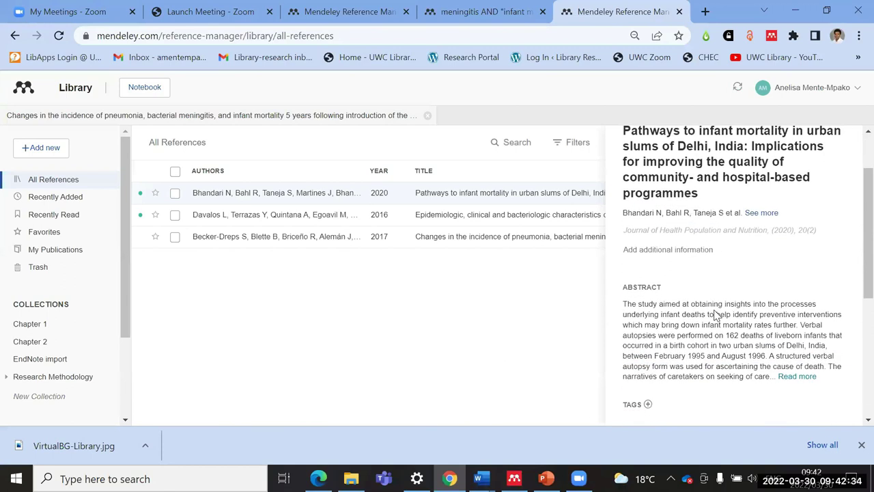
scroll(714, 309, down, 2)
scroll(718, 304, up, 5)
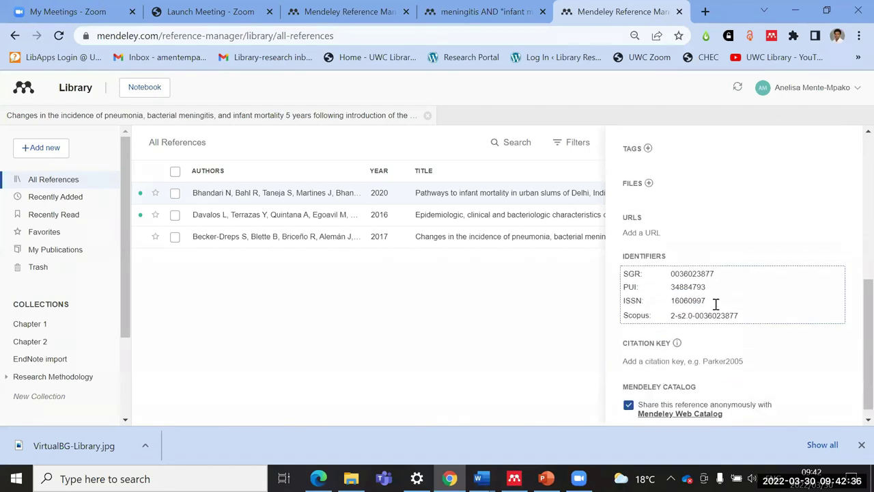
click(848, 145)
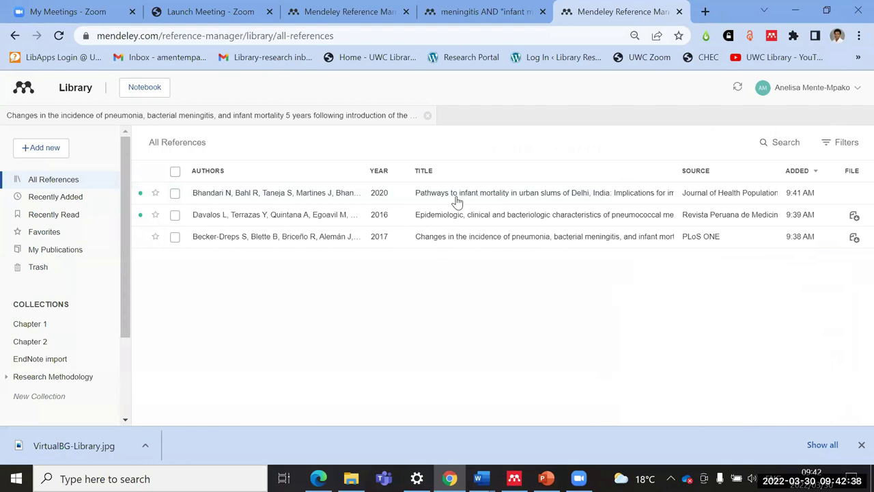
click(708, 220)
scroll(696, 263, down, 6)
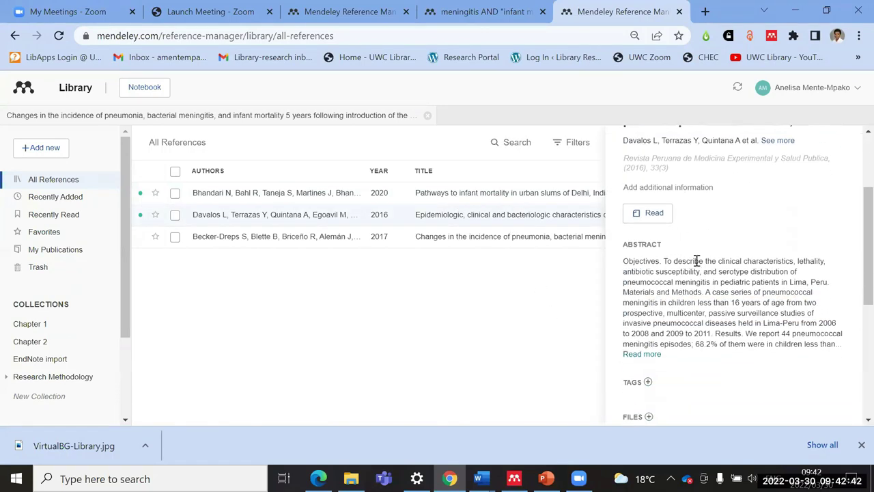
scroll(688, 335, down, 1)
scroll(689, 348, up, 6)
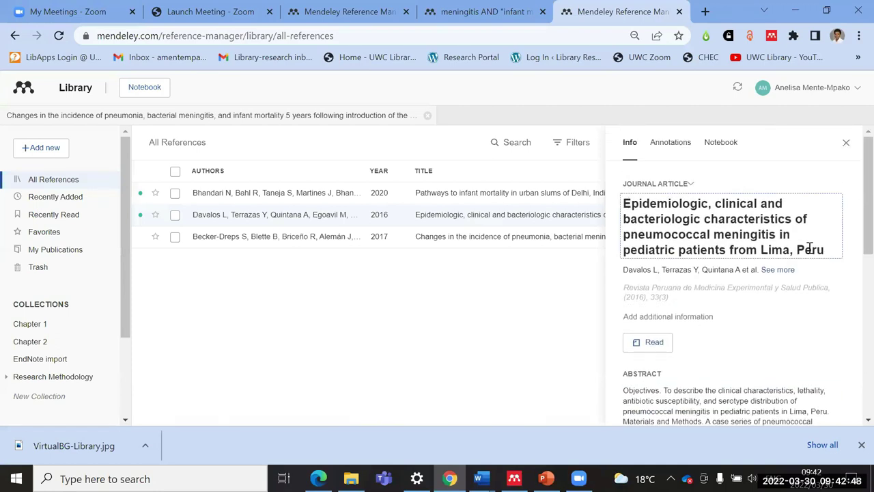
click(845, 143)
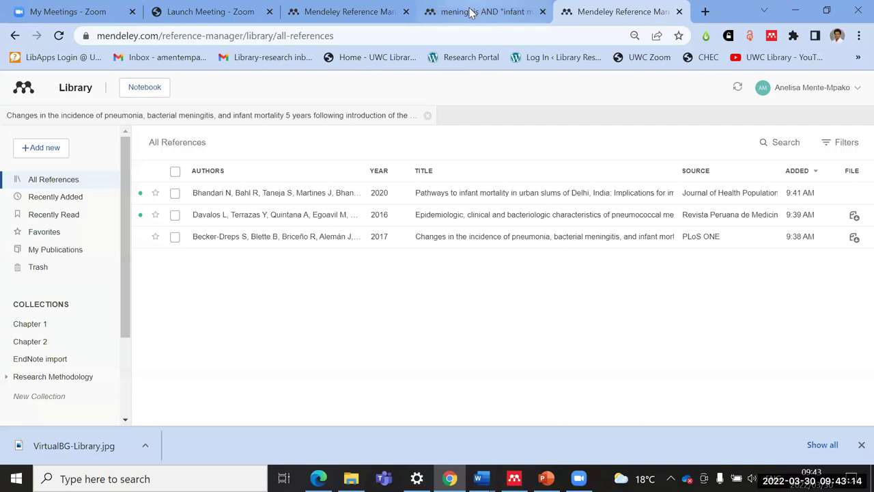
Step: Check the other library tab, then come back to the meningitis AND infant mortality results
click(500, 11)
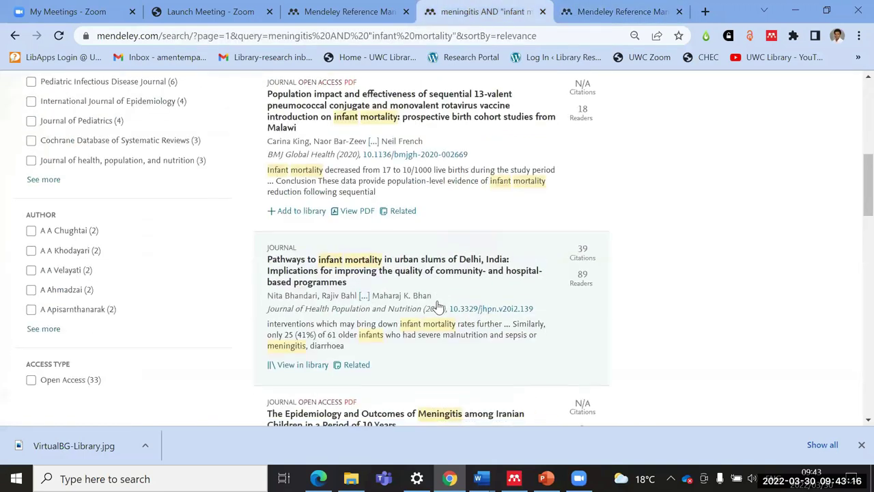
scroll(437, 305, up, 4)
scroll(437, 305, up, 3)
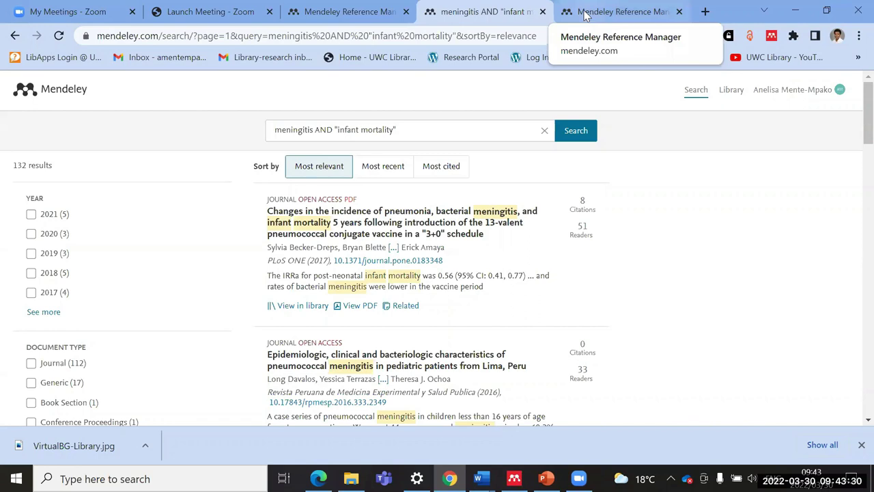
click(344, 11)
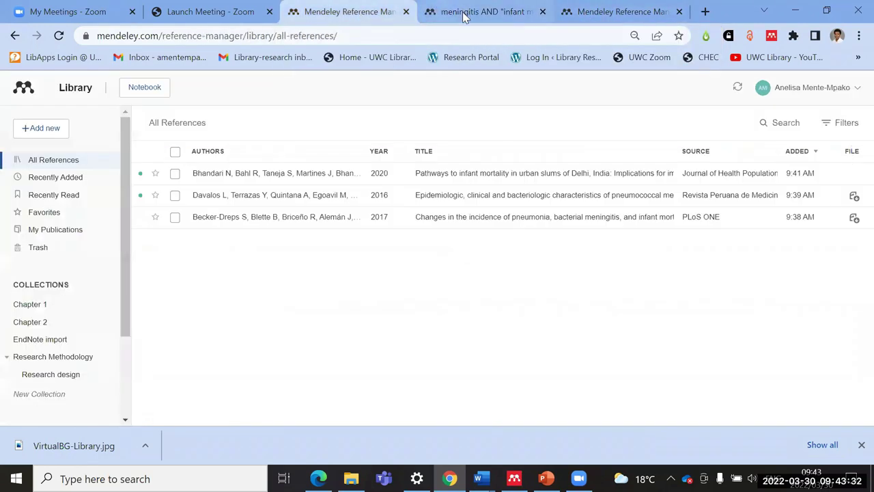
click(464, 16)
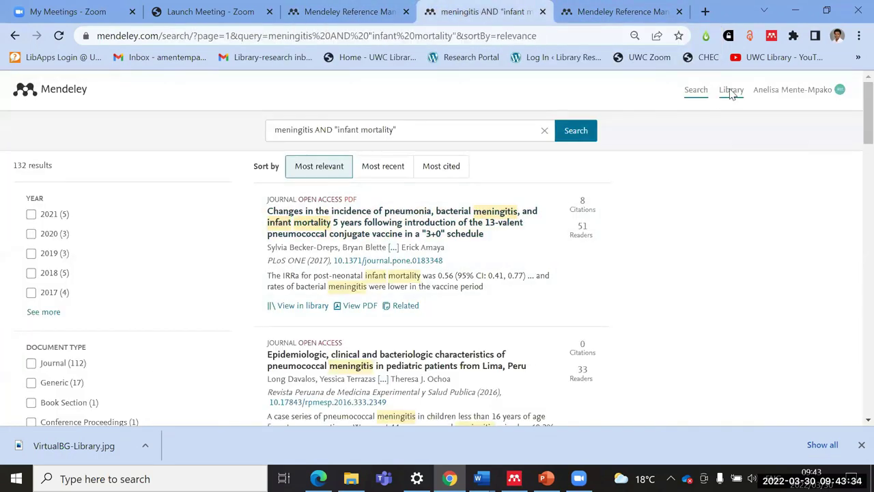
Step: Open the empty Mendeley search page, then bring up the Mendeley desktop app
click(694, 93)
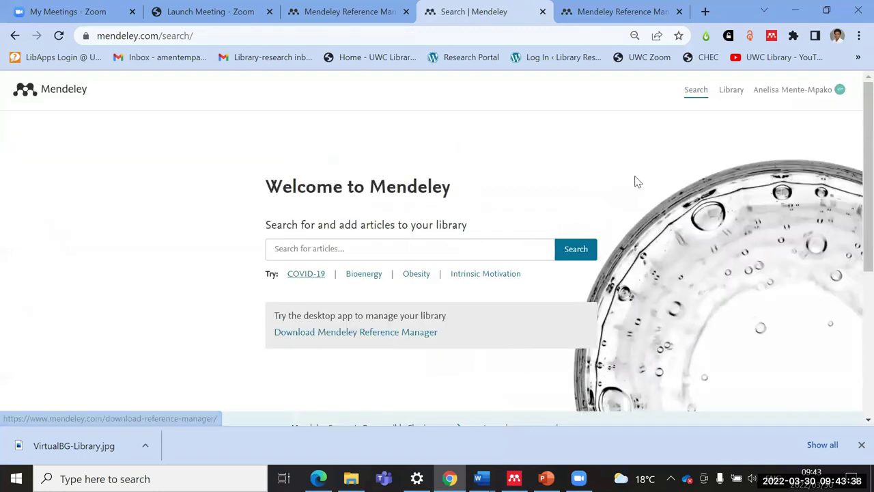
scroll(343, 265, down, 1)
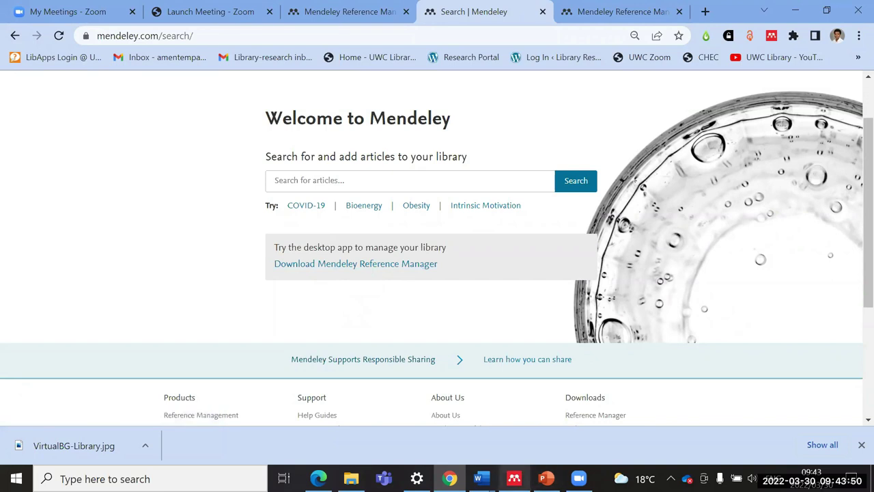
click(514, 478)
Step: Attempt desktop sign-in with the account e-mail, then close the app after the 'Something isn't working' error
click(326, 279)
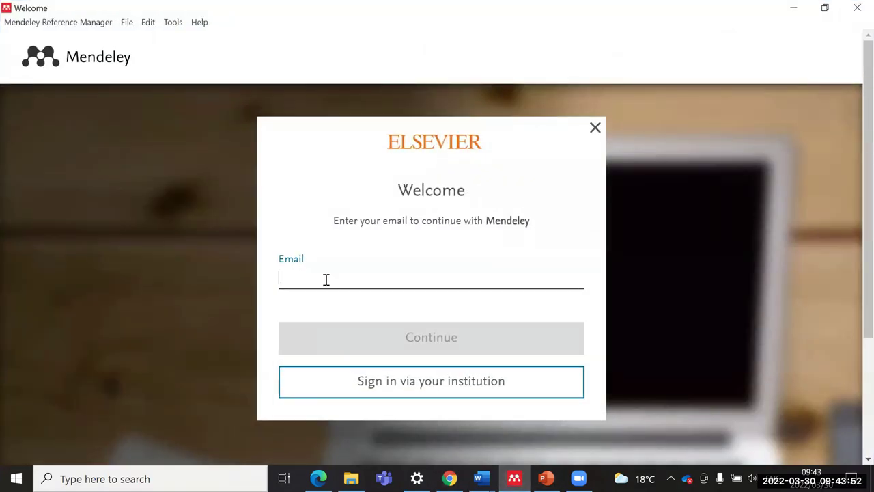
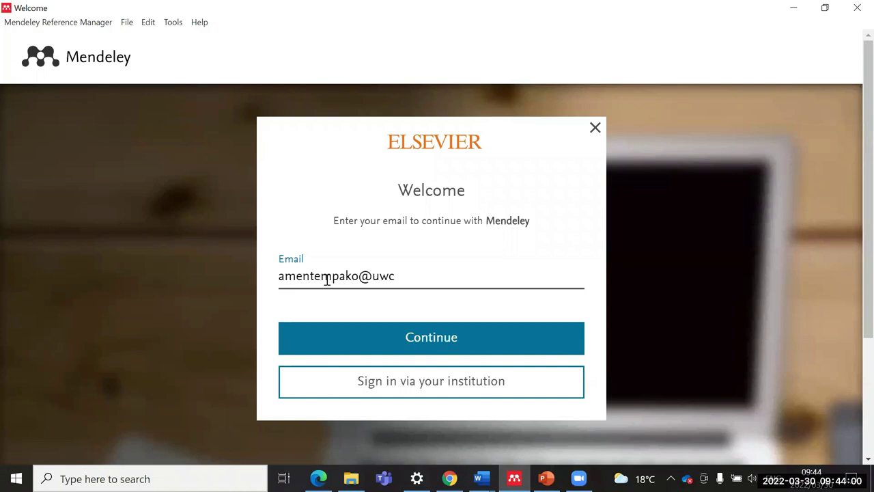
click(429, 348)
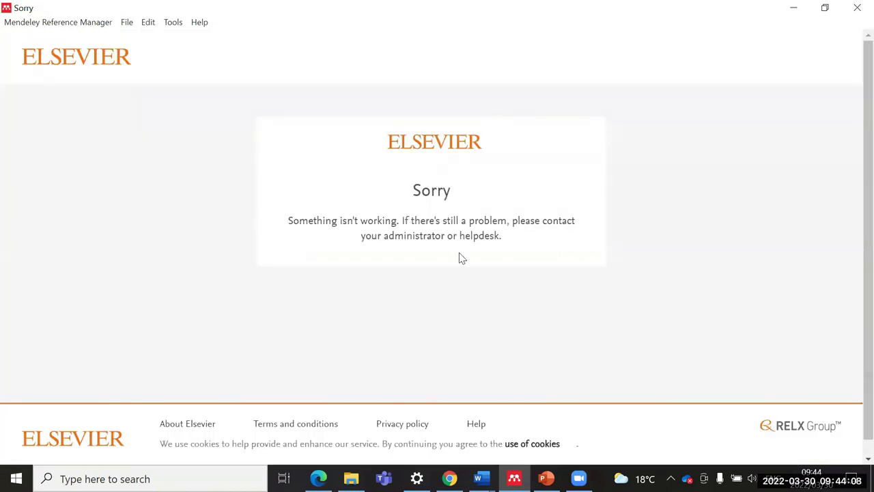
click(856, 12)
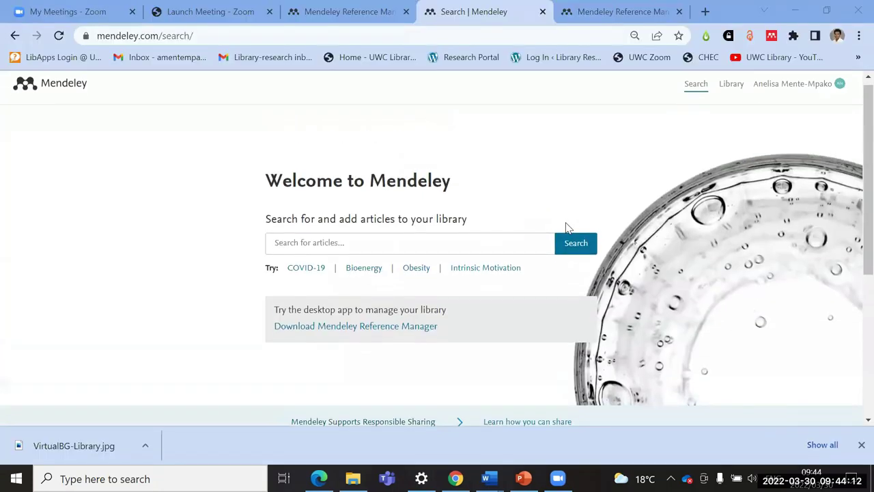
Step: Close the Mendeley search page and relaunch Mendeley Reference Manager from the desktop shortcut
click(543, 11)
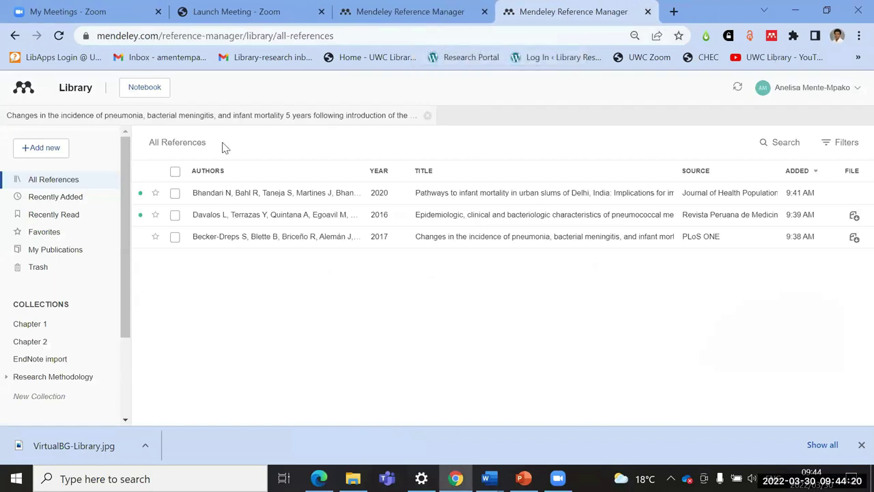
key(super+d)
double_click(193, 94)
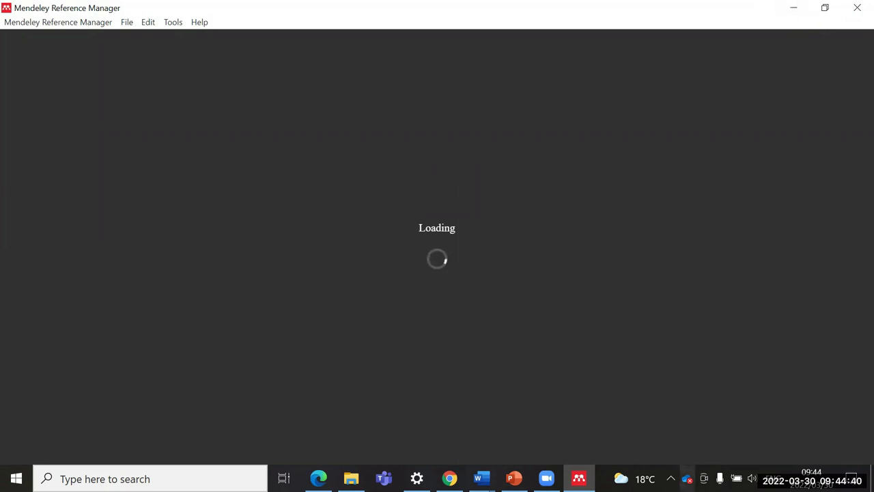
Step: After checking the Wi-Fi, enter the account e-mail and password to sign in to Mendeley
click(671, 478)
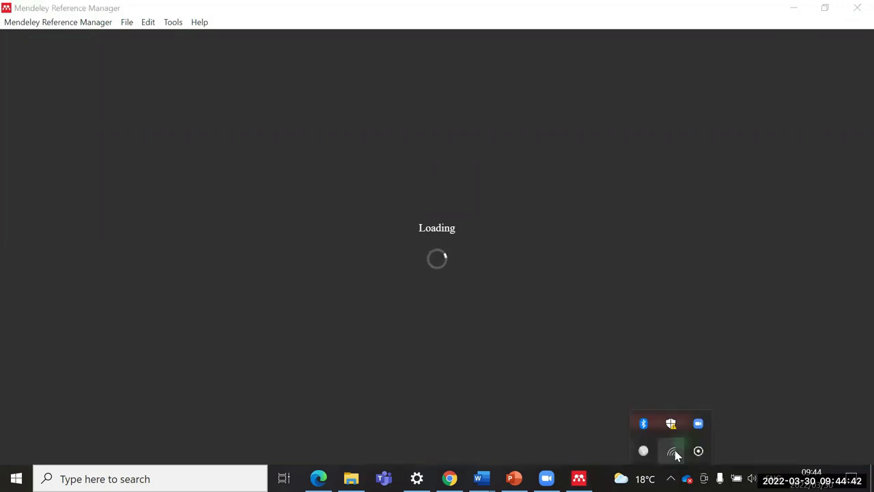
click(632, 303)
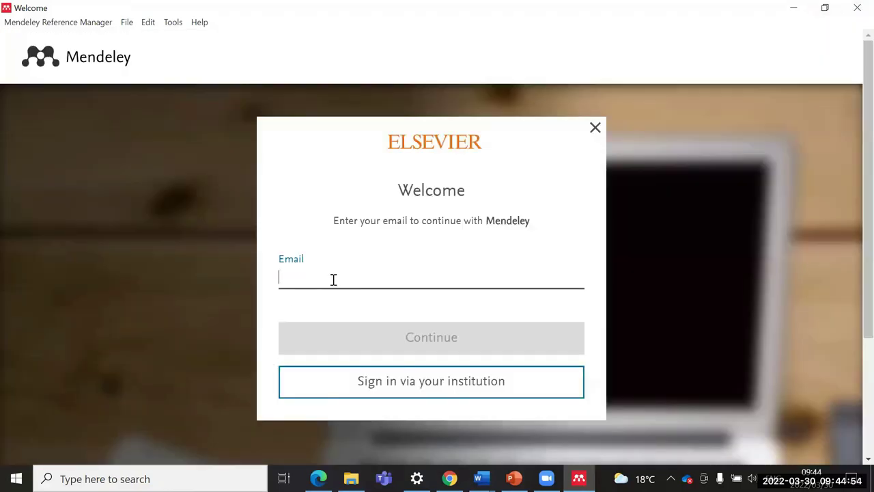
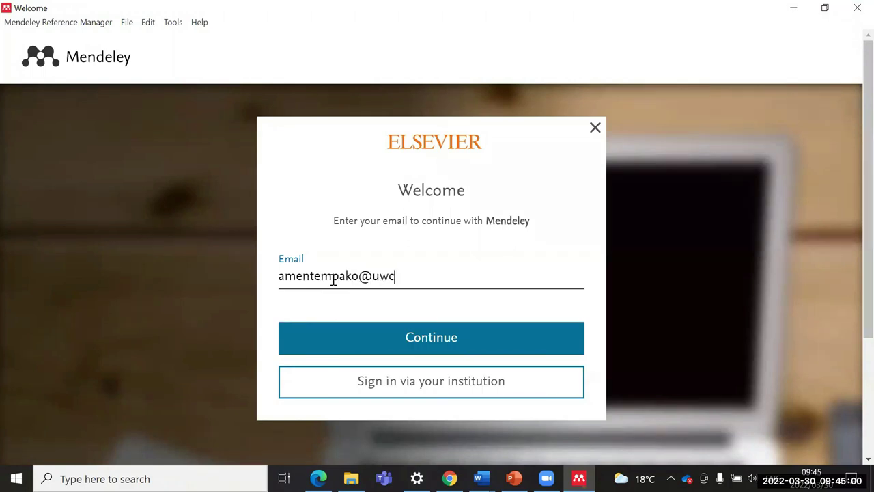
click(373, 336)
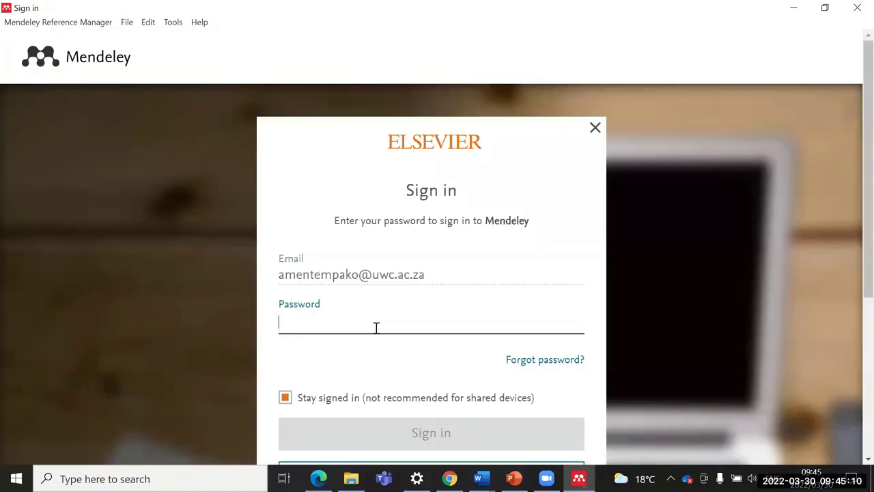
text(•••••)
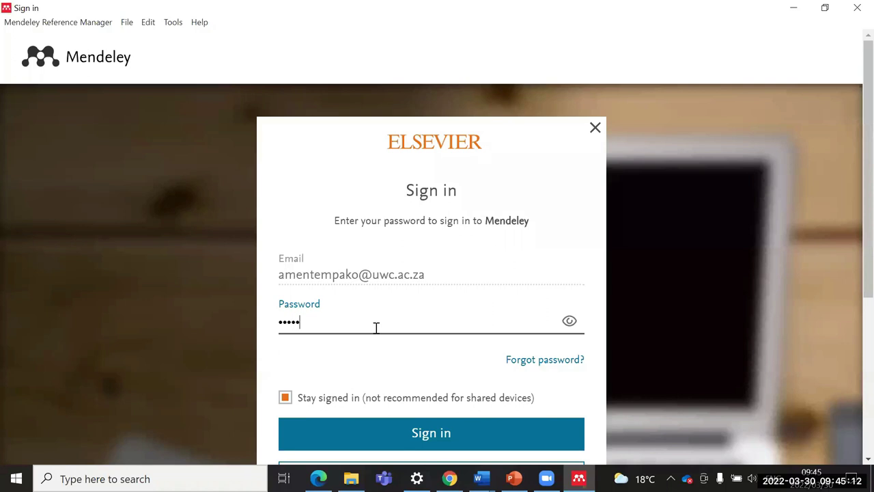
text(••••)
scroll(394, 320, down, 3)
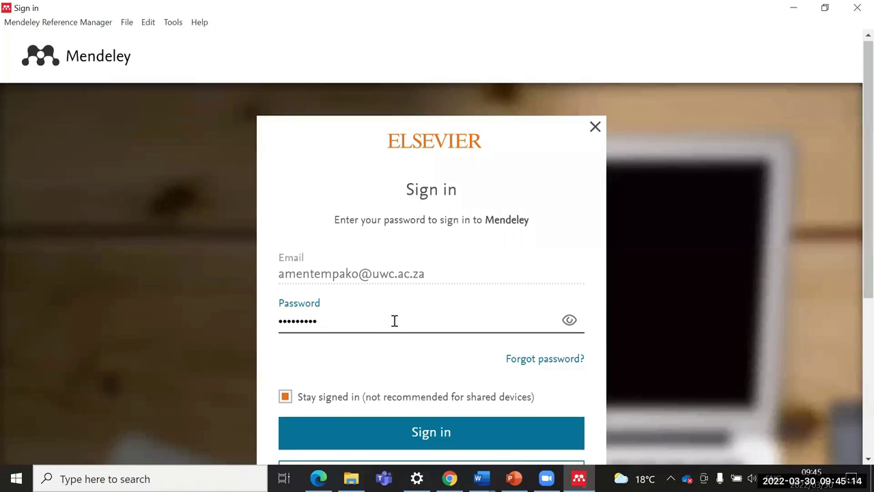
click(429, 235)
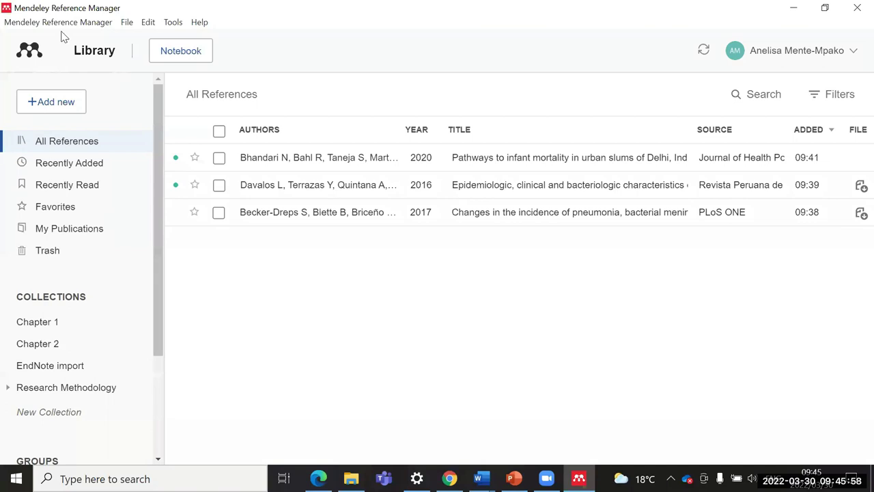
Step: Once the synced library loads, open the Tools menu listing Web Importer and Mendeley Cite
click(172, 22)
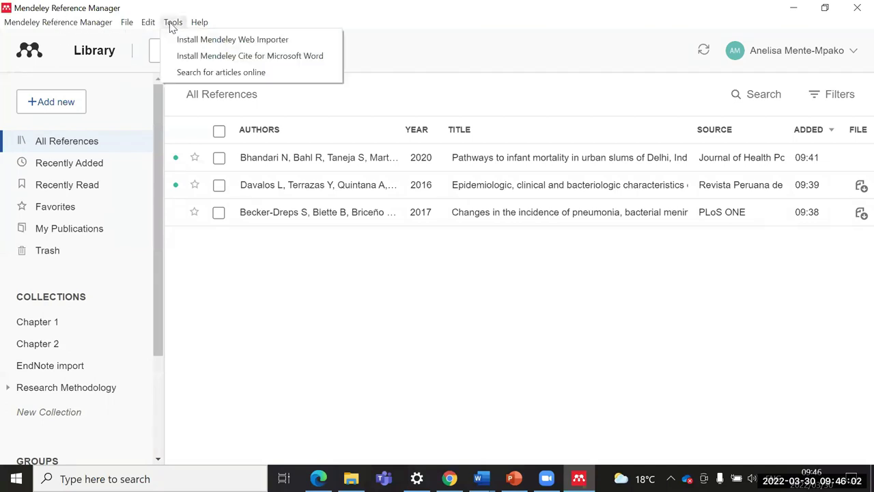
click(198, 25)
click(173, 22)
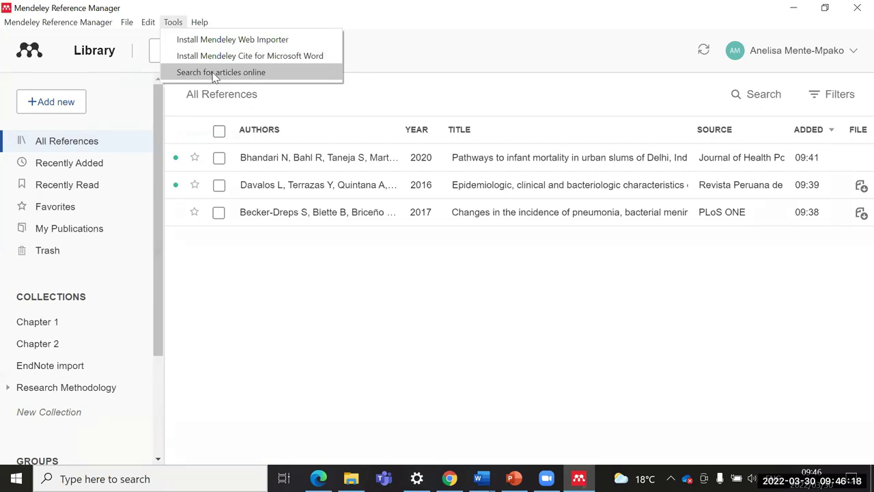
click(232, 303)
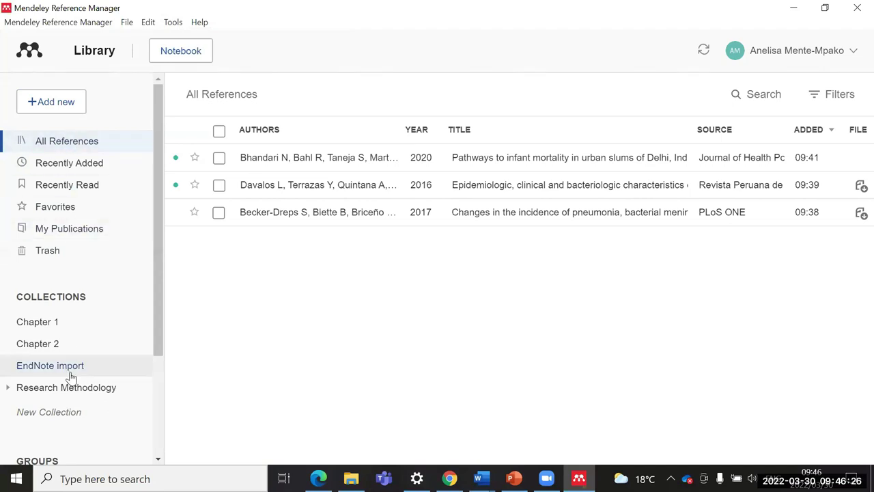
scroll(65, 372, down, 1)
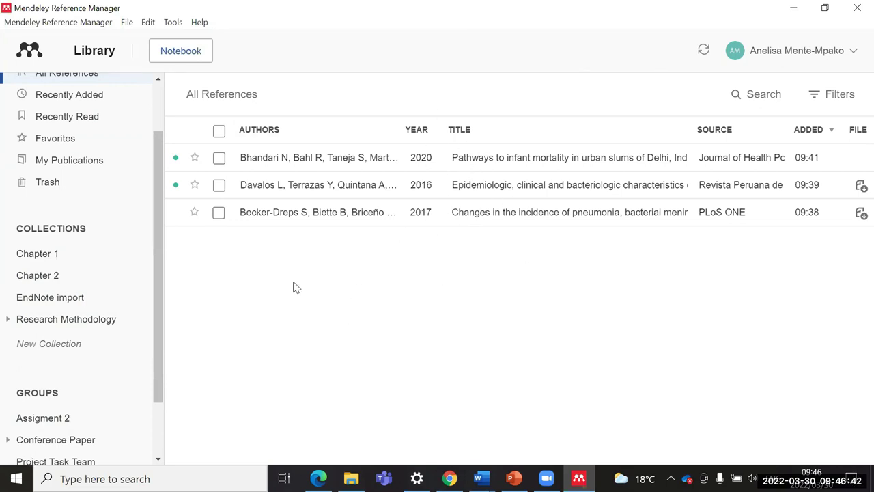
scroll(154, 137, up, 1)
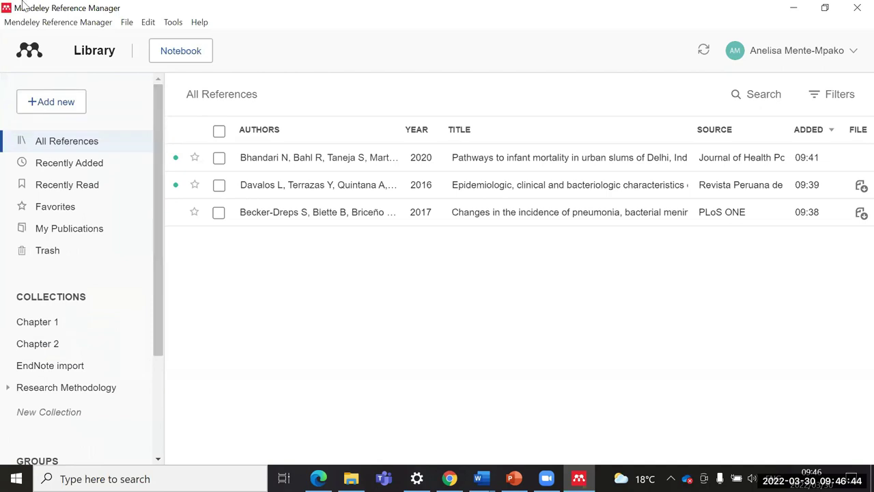
click(174, 22)
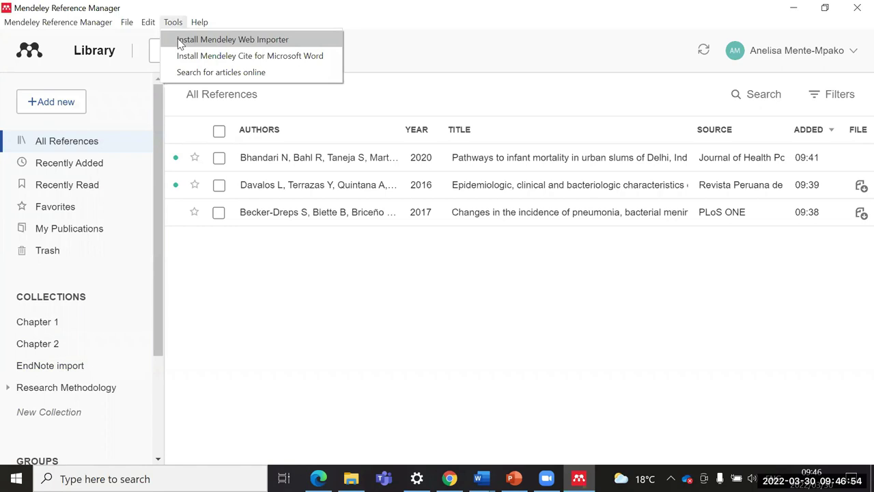
click(238, 300)
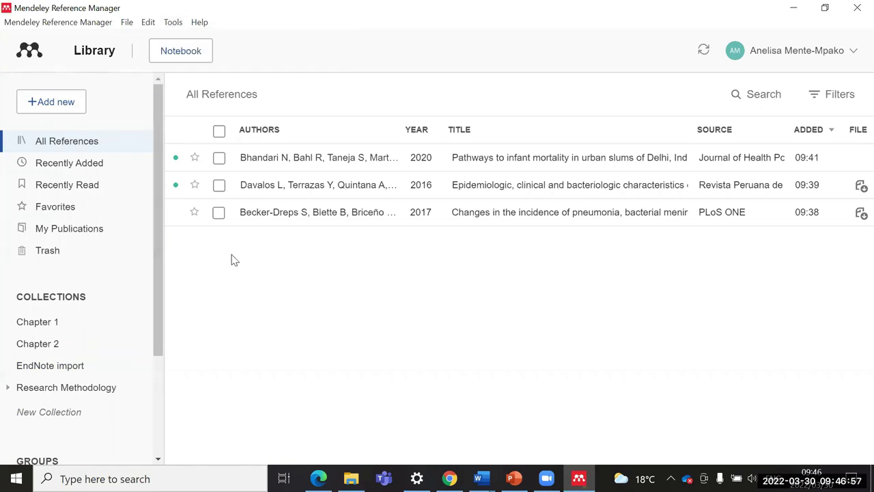
Step: Add the first three PDFs from Downloads > Journal articles to the library via File(s) from computer
click(64, 103)
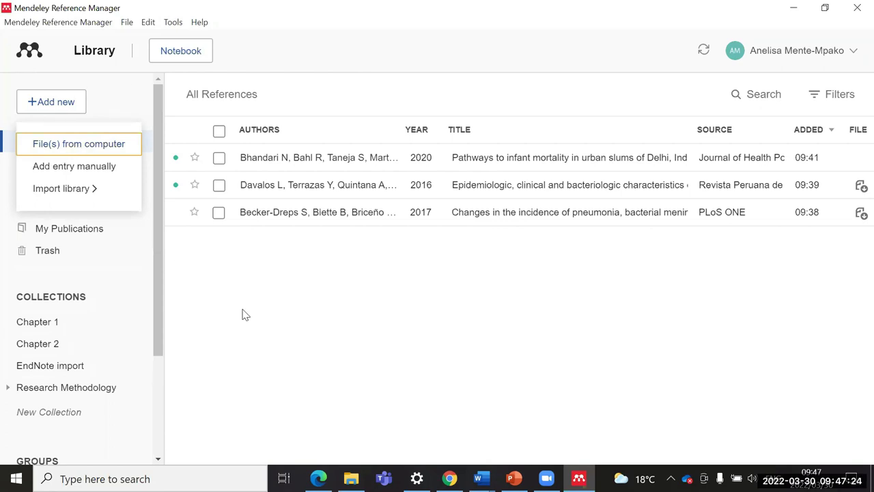
click(33, 96)
click(43, 102)
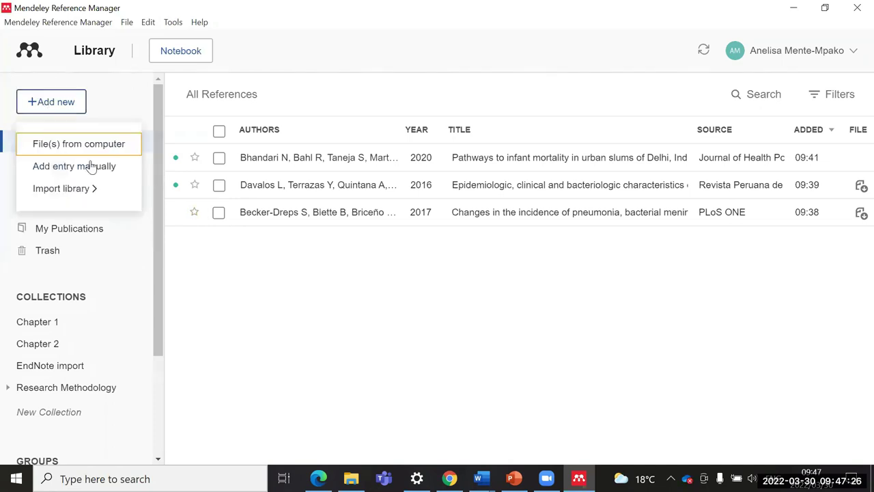
click(96, 146)
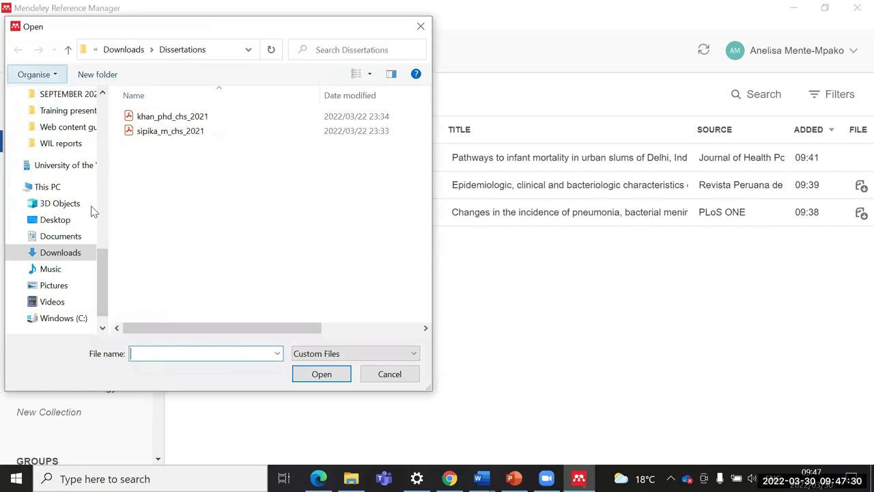
click(69, 257)
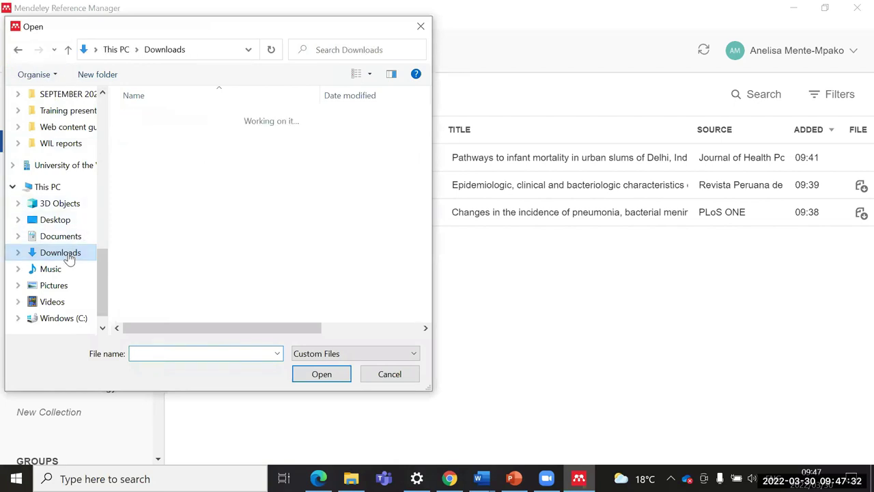
click(151, 170)
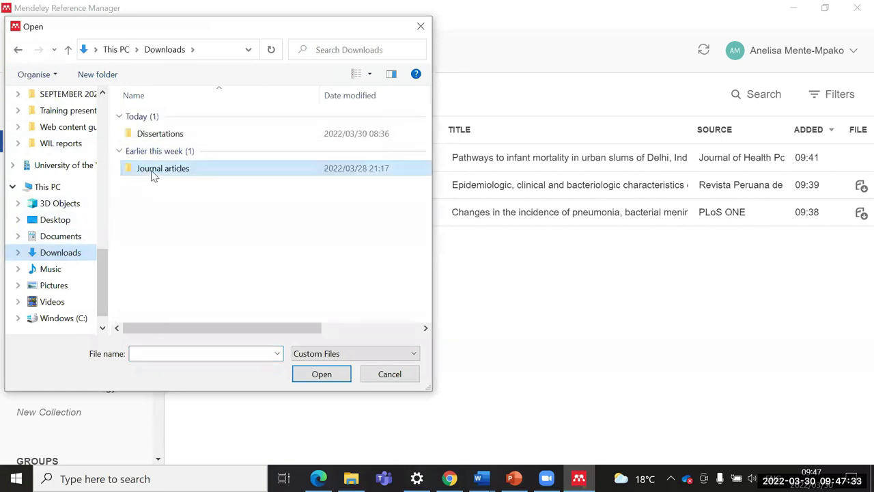
click(308, 375)
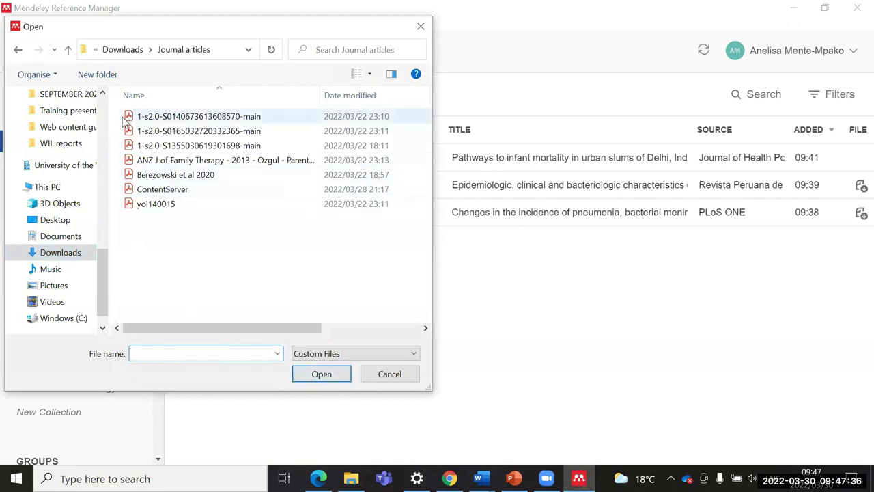
drag(121, 116, 139, 146)
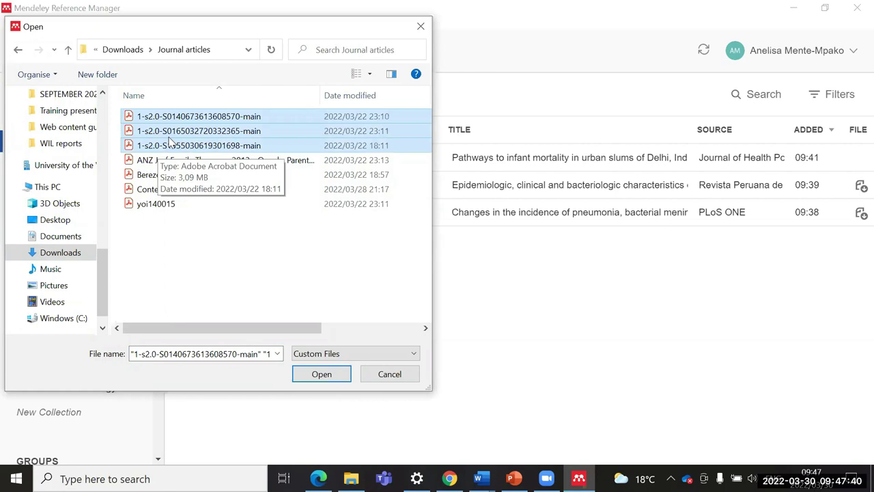
click(320, 374)
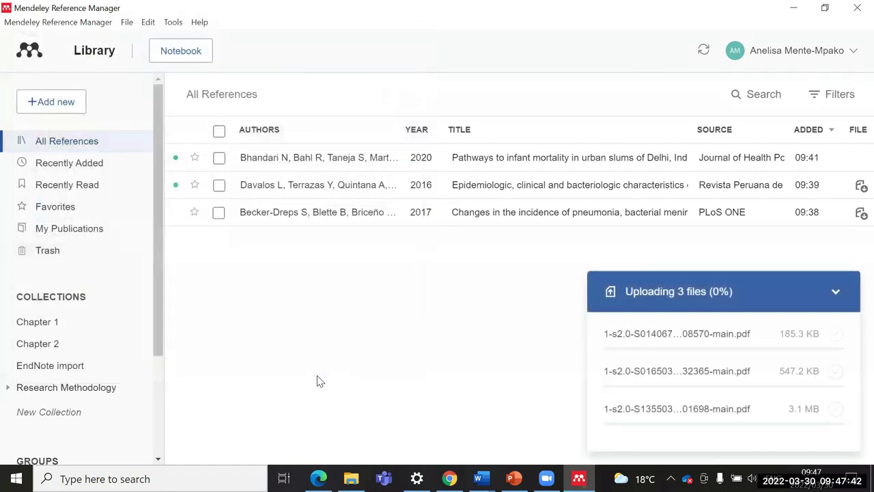
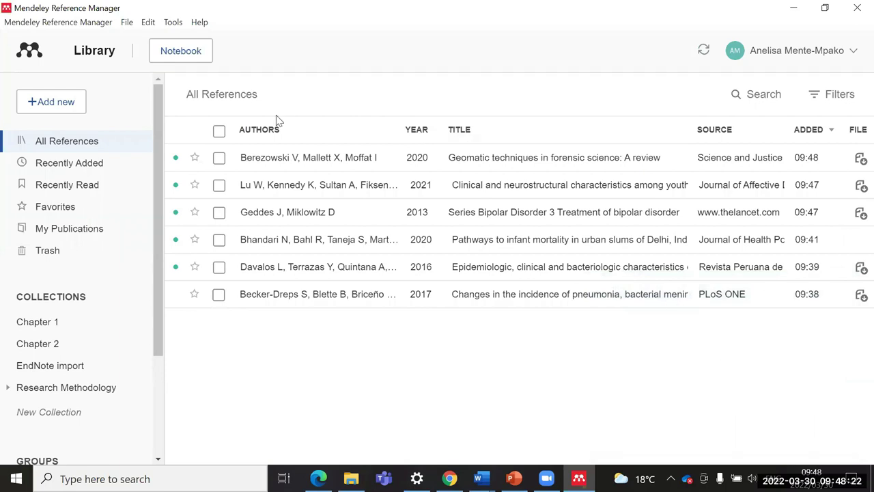
Step: Tick and then untick the Berezowski, Lu W and Geddes references, leaving nothing selected
click(220, 158)
click(219, 185)
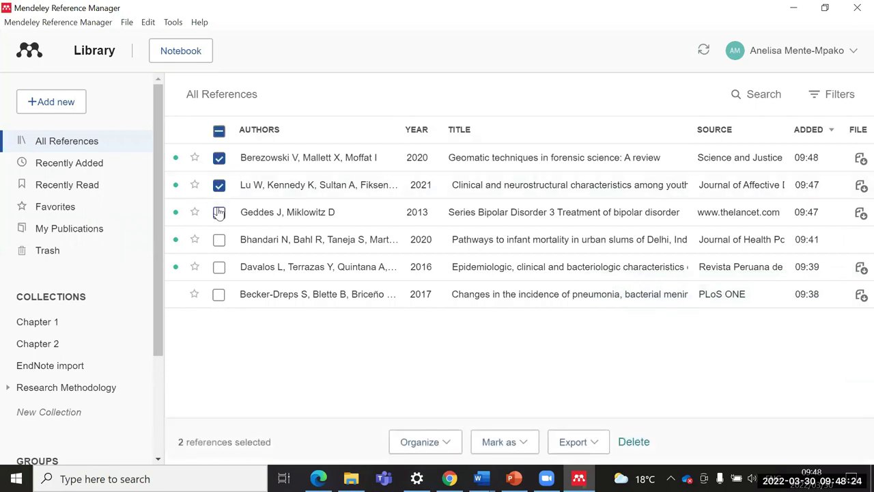
click(219, 212)
click(218, 212)
click(218, 158)
click(218, 184)
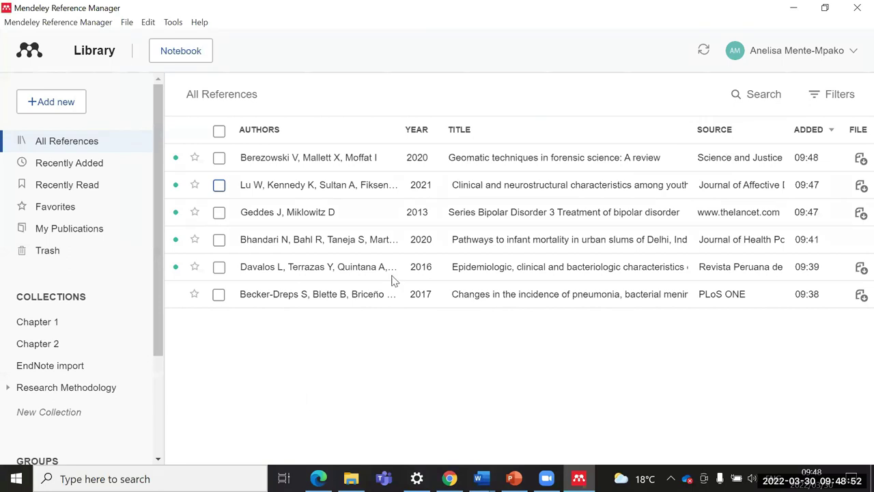
Step: Import both PDFs from Downloads > Dissertations into the library and dismiss the upload summary
click(53, 108)
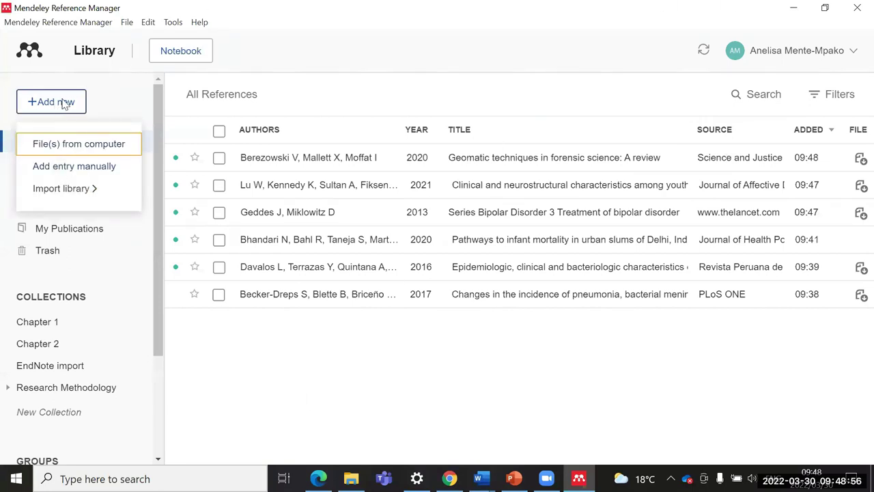
click(57, 146)
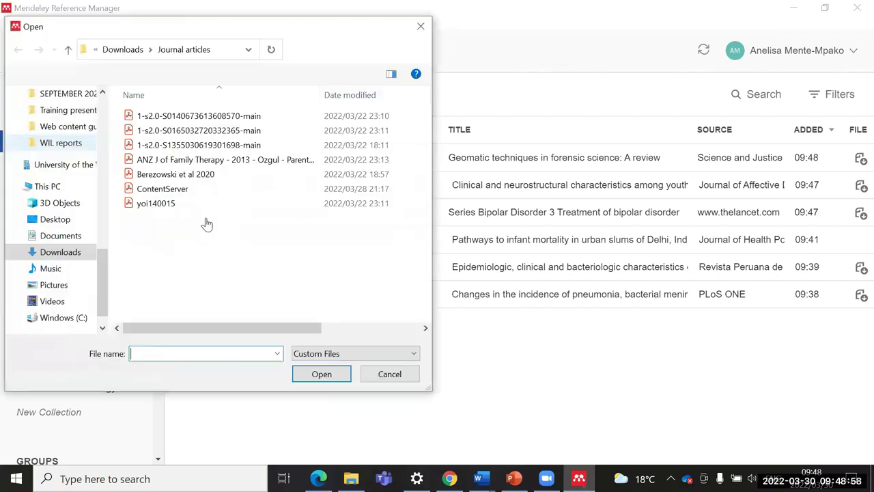
click(67, 256)
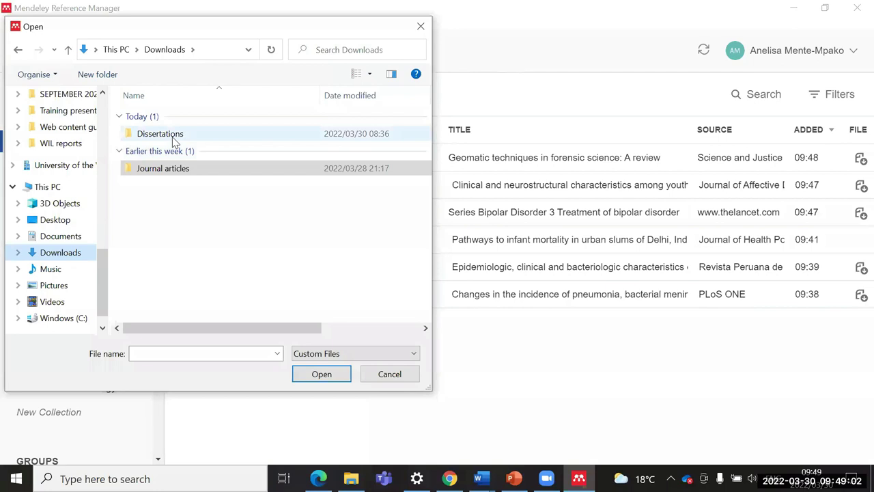
double_click(160, 133)
drag(119, 111, 200, 143)
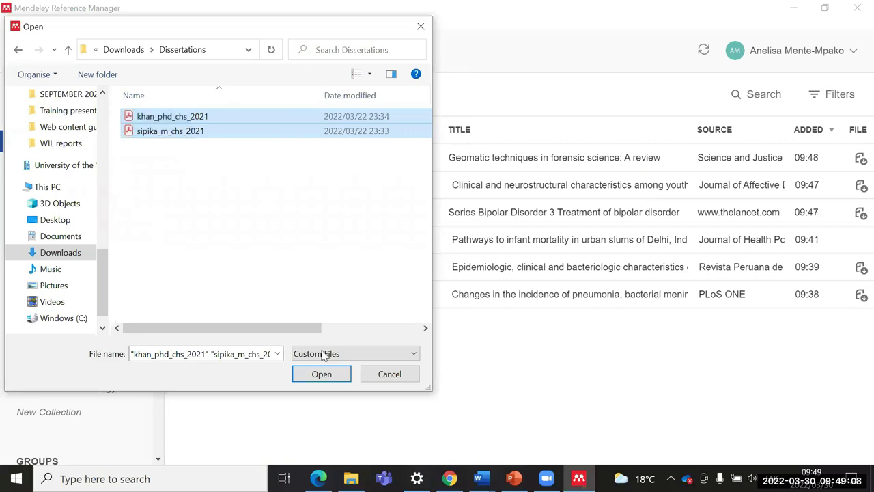
click(317, 378)
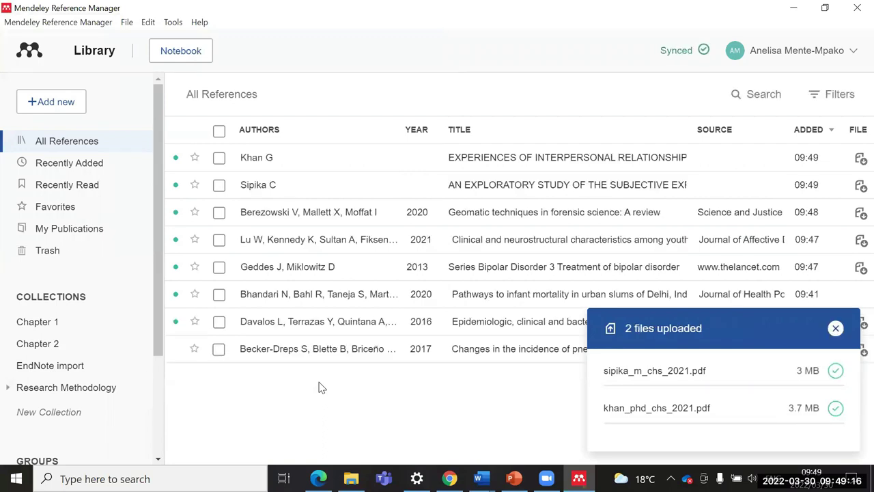
click(835, 328)
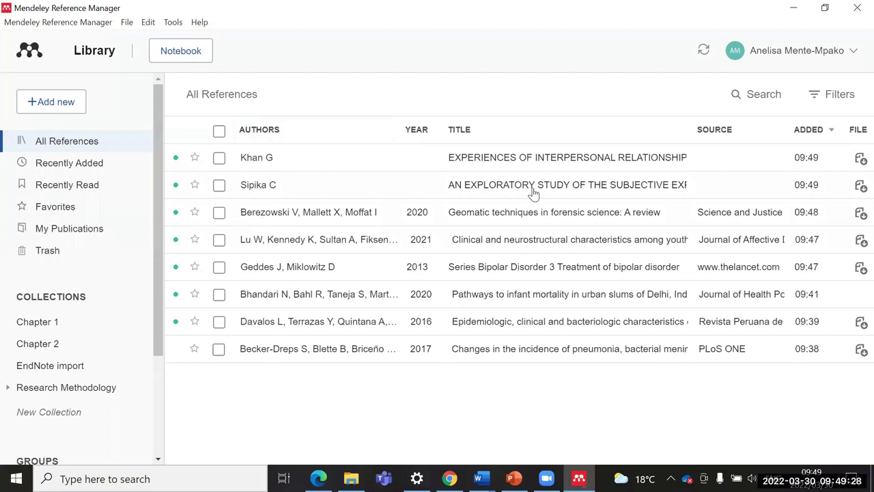
click(620, 164)
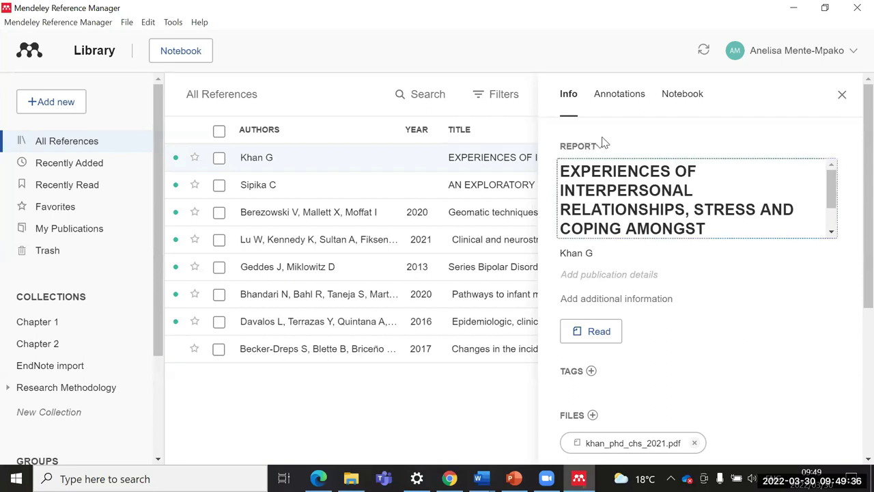
click(841, 94)
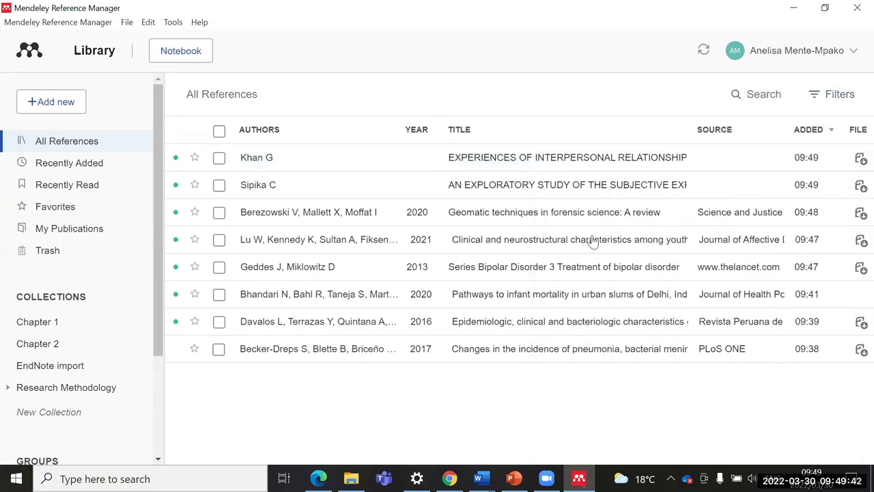
click(617, 222)
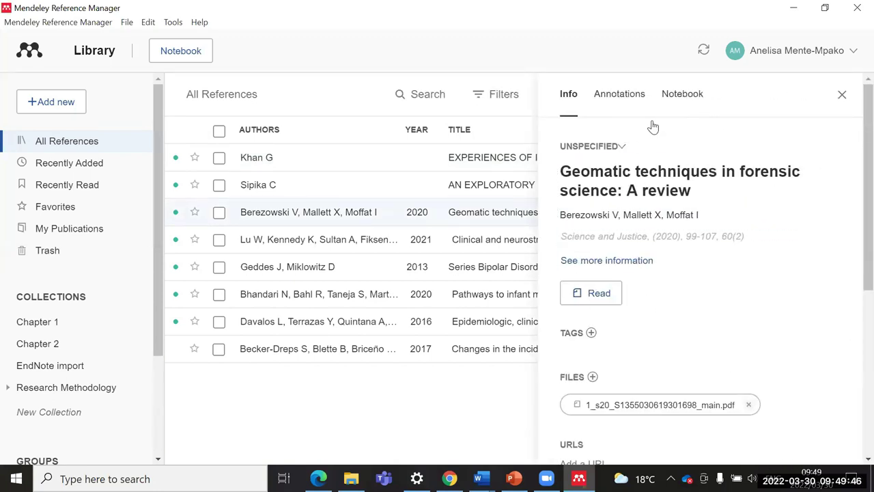
Step: Change the Berezowski review's type from Unspecified to Journal Article and close its details
click(621, 148)
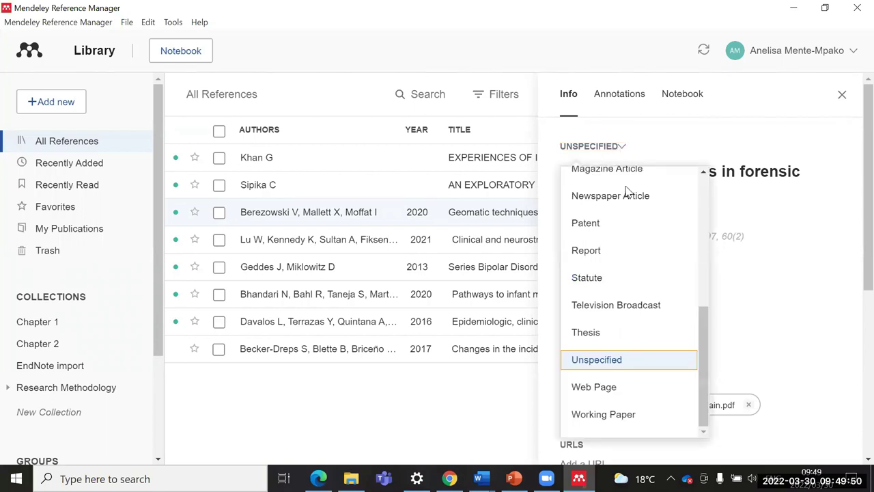
scroll(636, 215, up, 1)
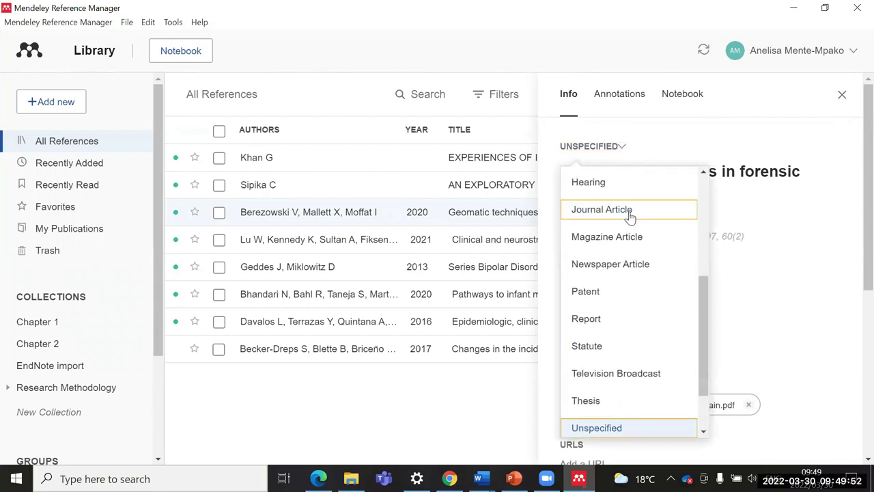
click(629, 213)
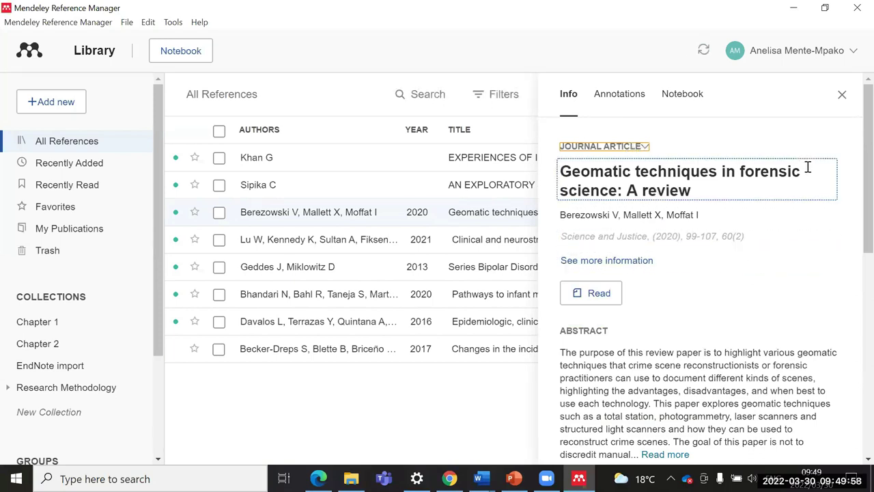
click(842, 96)
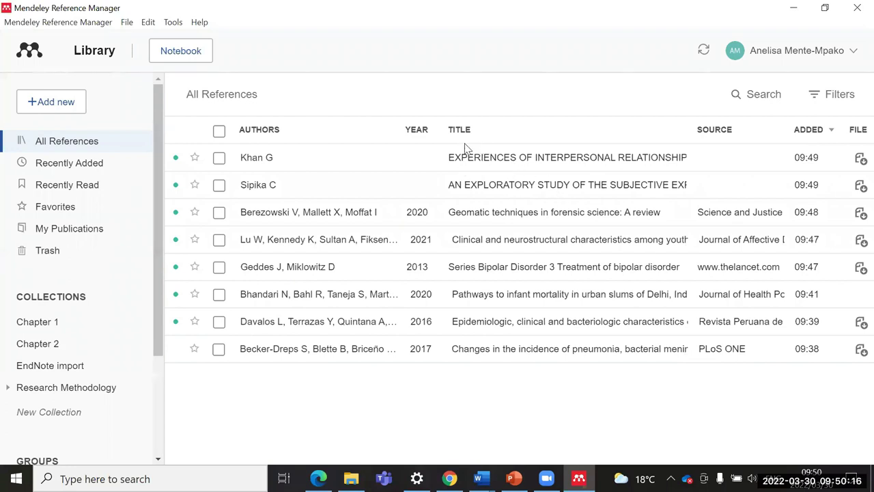
Step: Set the Khan G dissertation's publication year to 2019 and close its details
click(557, 162)
drag(559, 170, 713, 233)
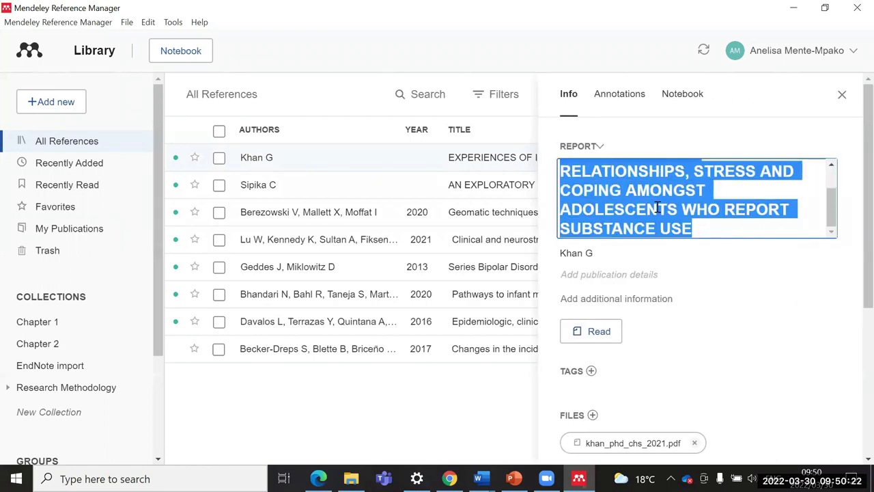
scroll(656, 208, up, 1)
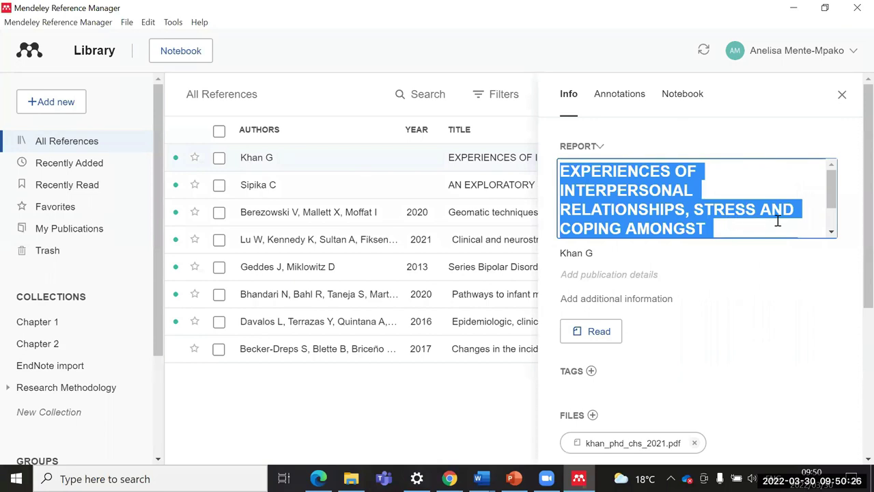
click(842, 95)
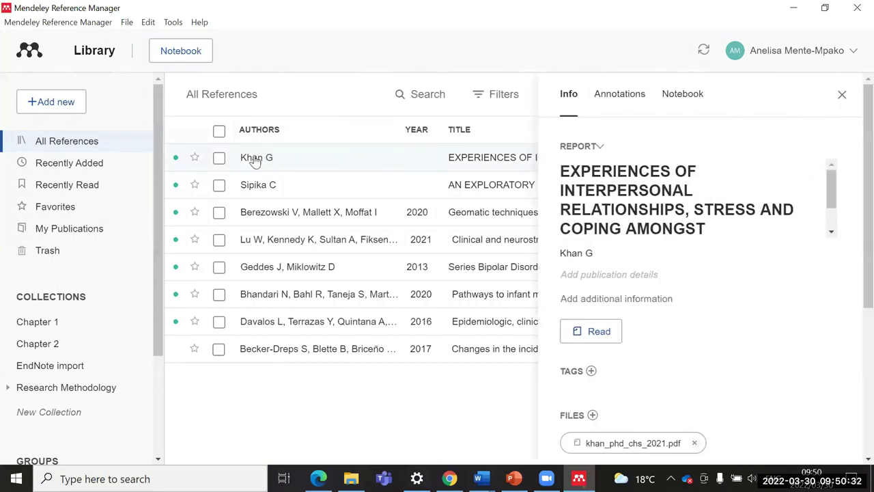
click(602, 275)
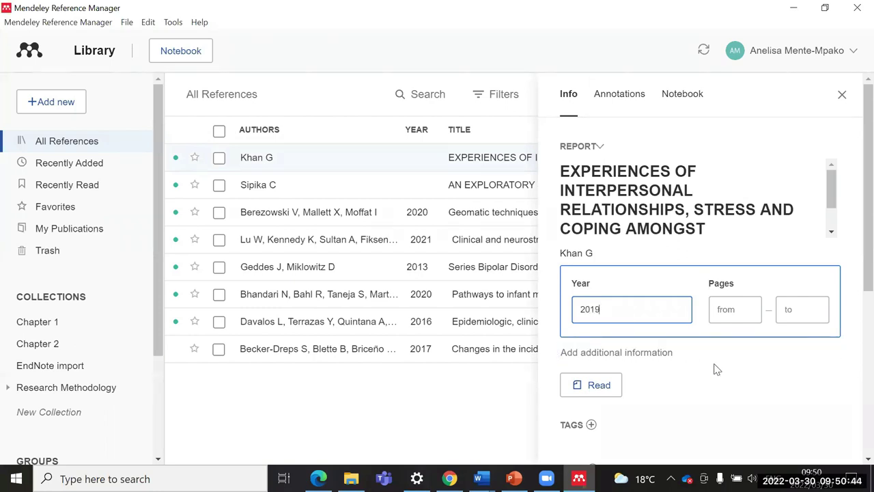
click(498, 387)
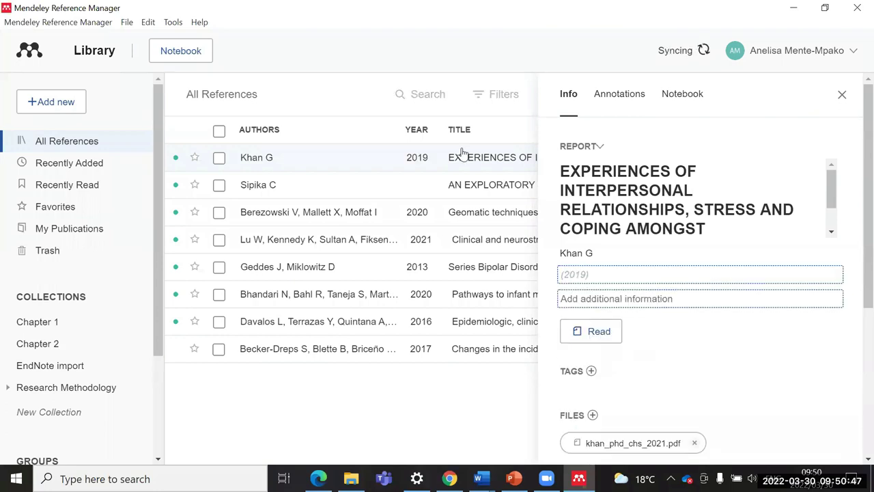
click(844, 96)
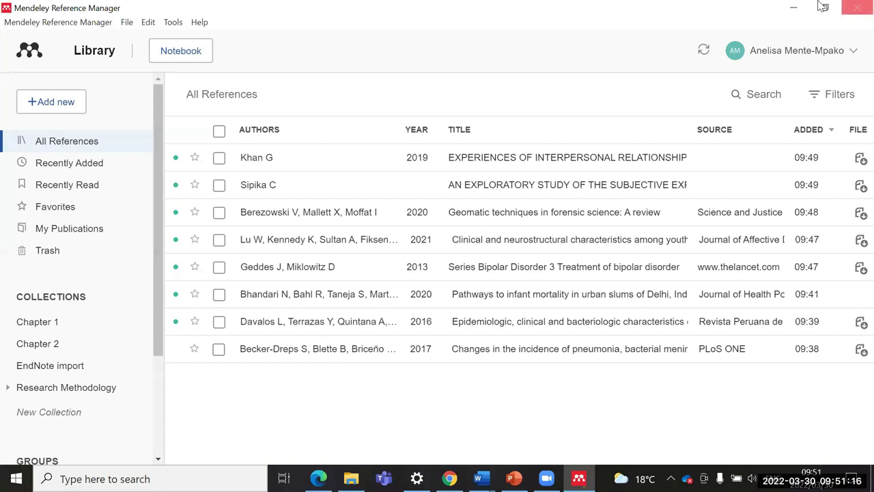
click(43, 106)
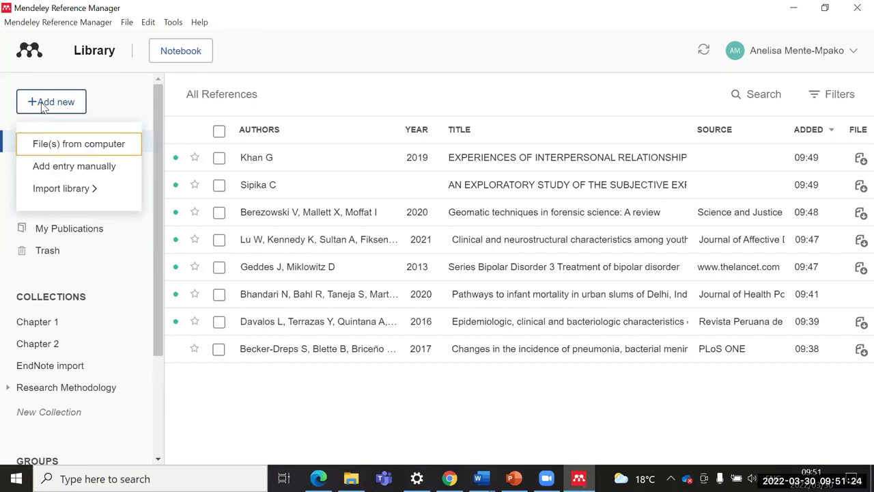
click(64, 168)
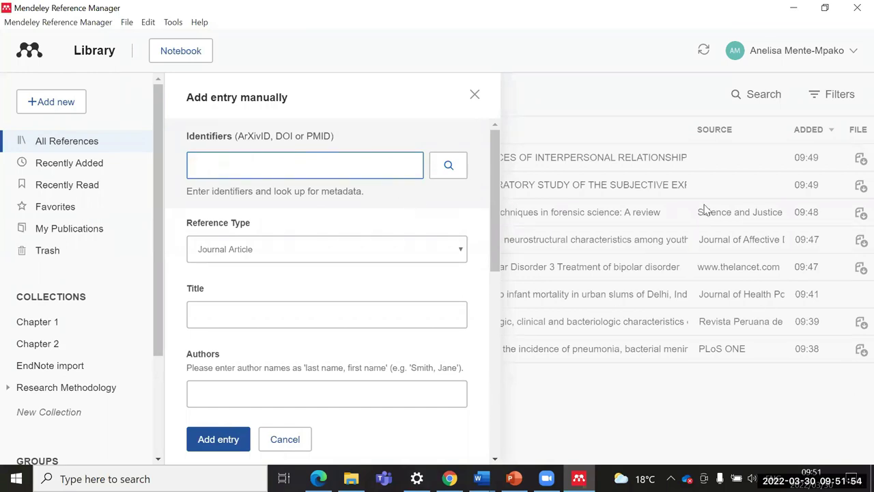
click(723, 218)
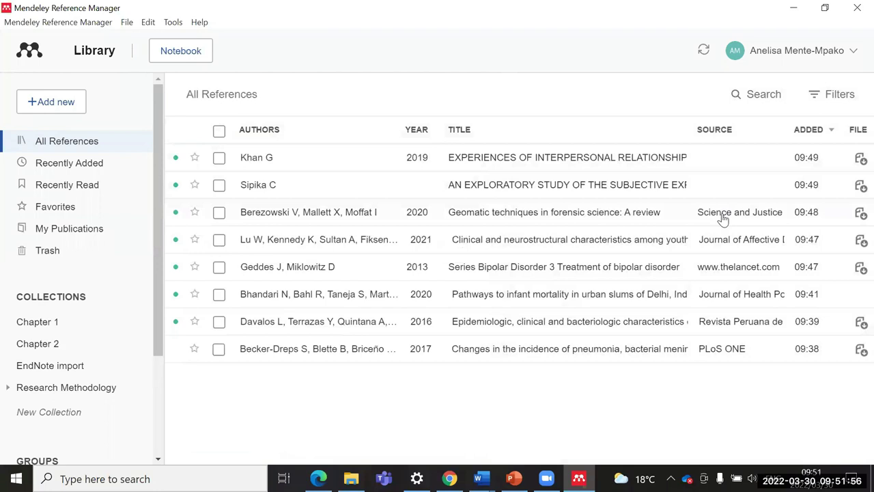
click(727, 222)
Step: Select the Berezowski review's DOI in its Identifiers field, then close the details
scroll(725, 273, down, 10)
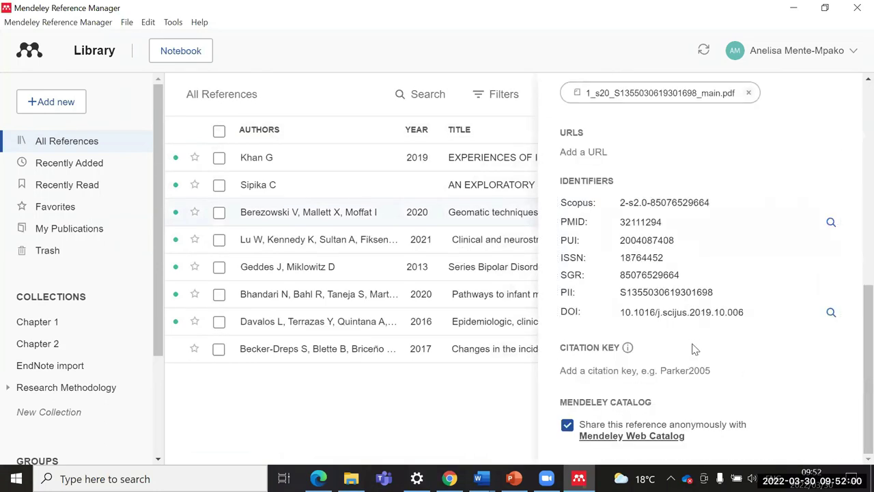
scroll(665, 202, up, 1)
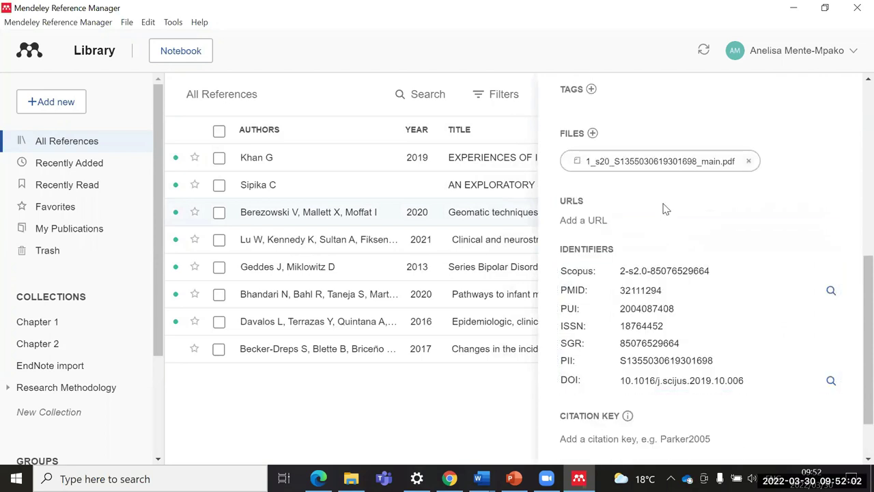
click(635, 273)
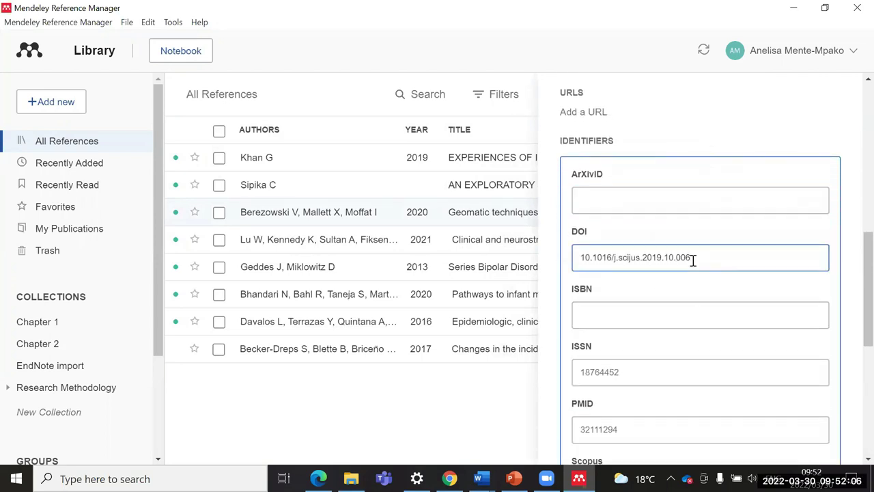
drag(692, 259, 583, 257)
key(ctrl+c)
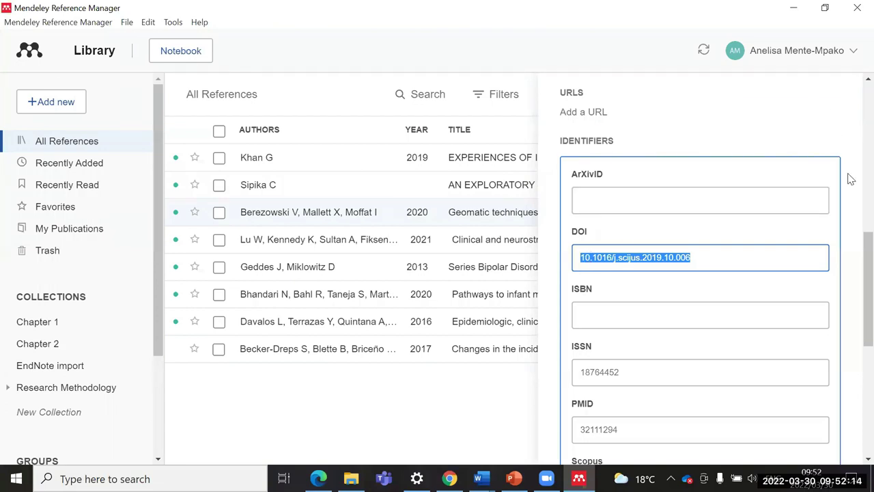
drag(856, 246, 842, 92)
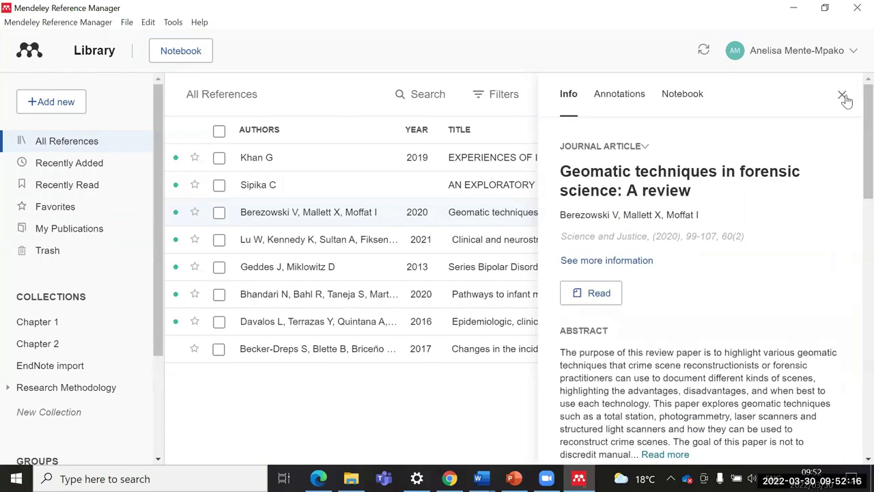
click(56, 104)
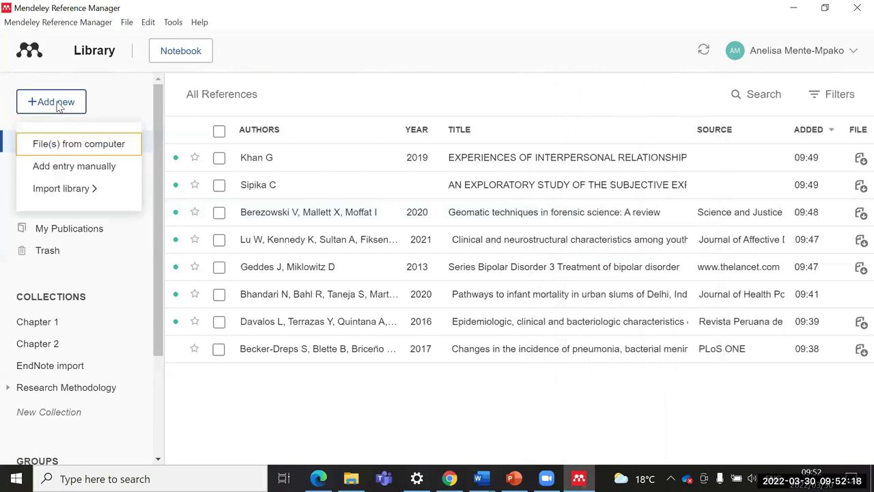
Step: Add a manual entry from DOI 10.1016/j.scijus.2019.10.006, letting the lookup fill its details
click(72, 167)
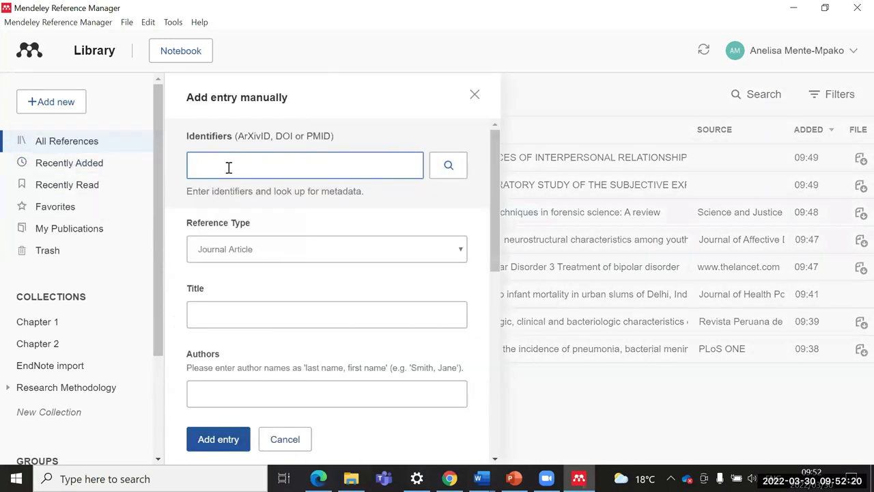
key(ctrl+v)
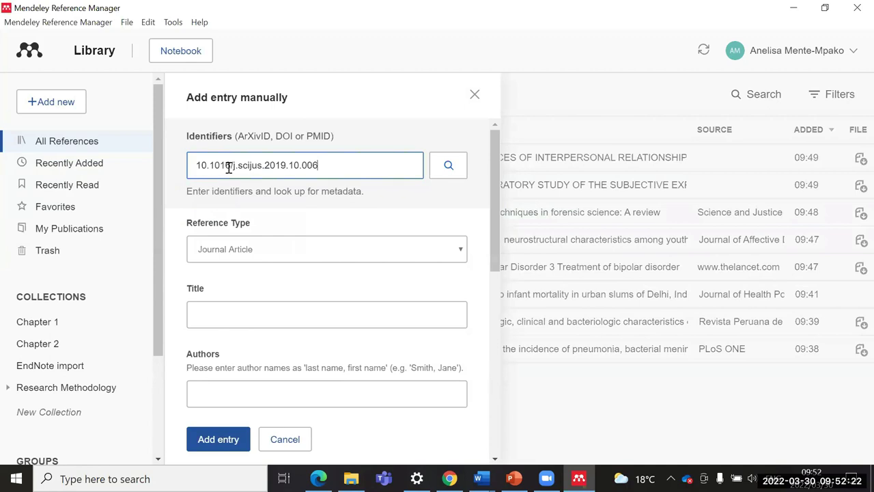
click(459, 172)
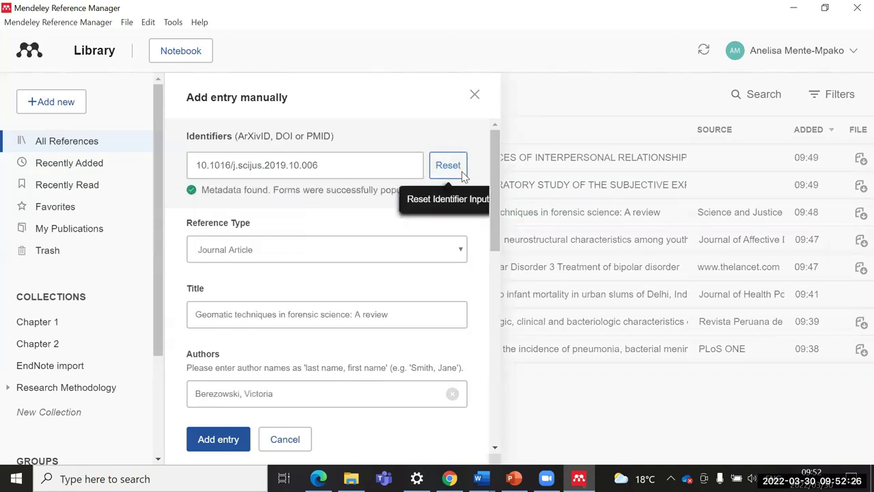
drag(495, 162, 498, 151)
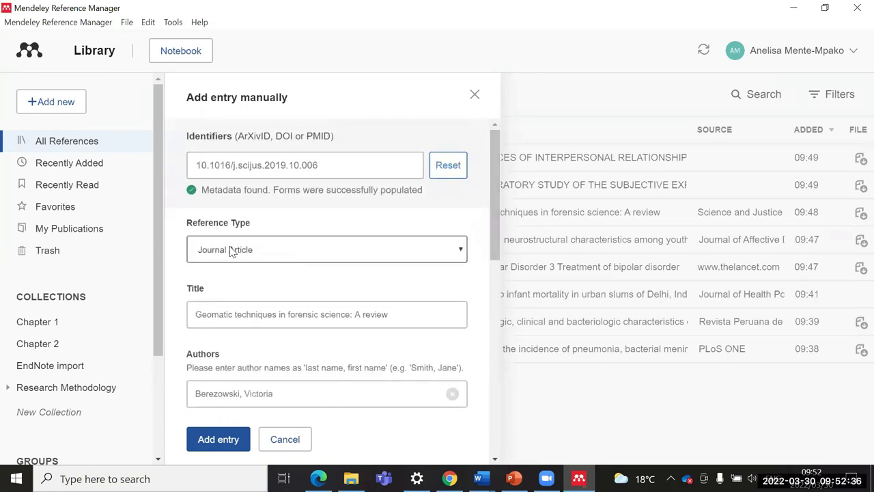
scroll(495, 219, down, 2)
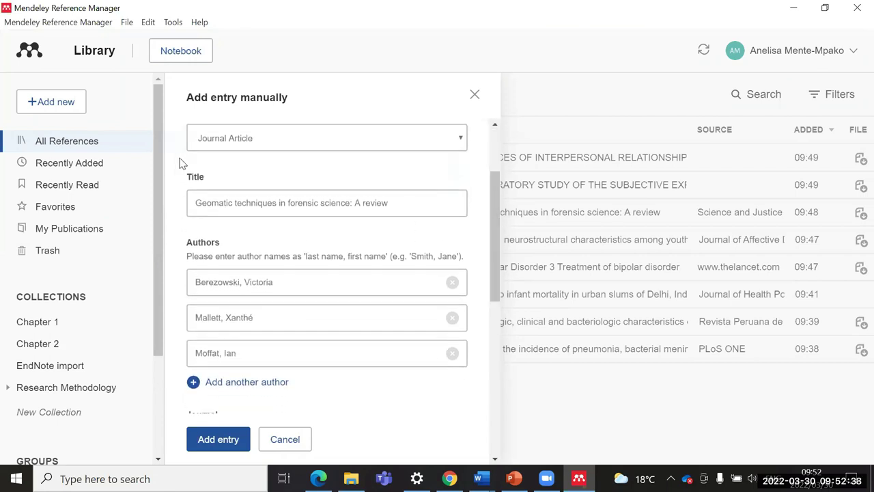
drag(495, 219, 492, 266)
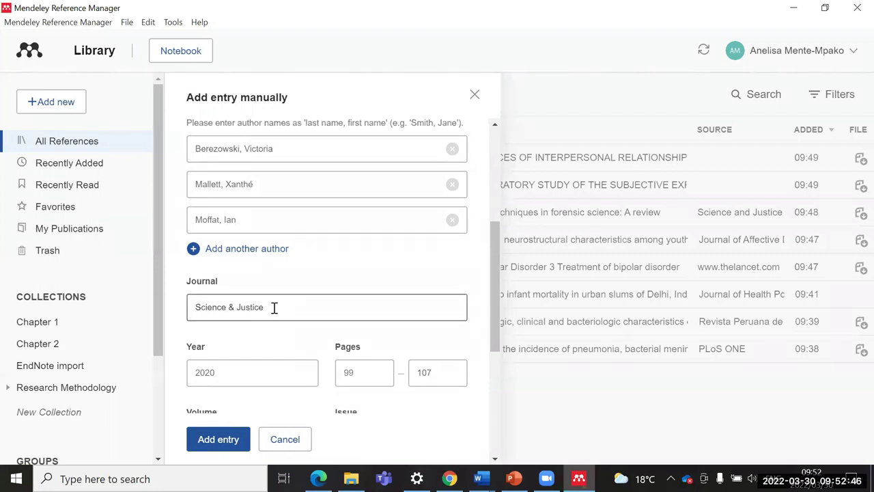
scroll(331, 314, down, 2)
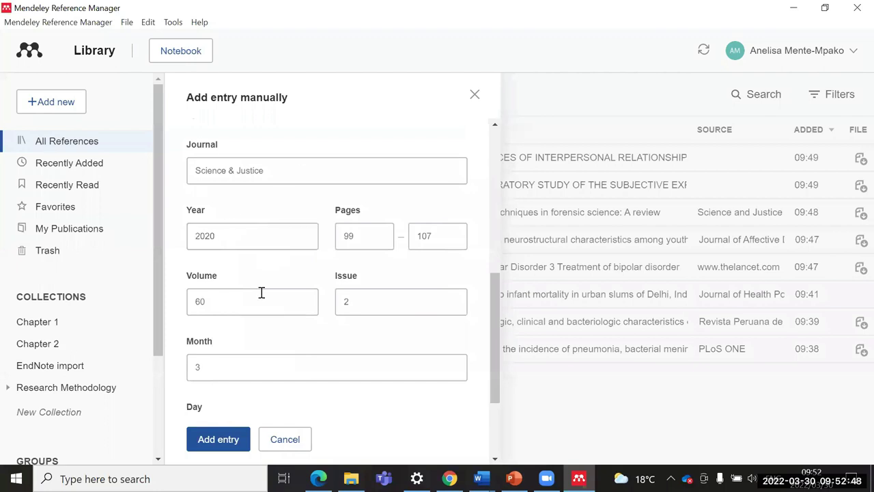
scroll(261, 293, down, 1)
scroll(260, 297, down, 1)
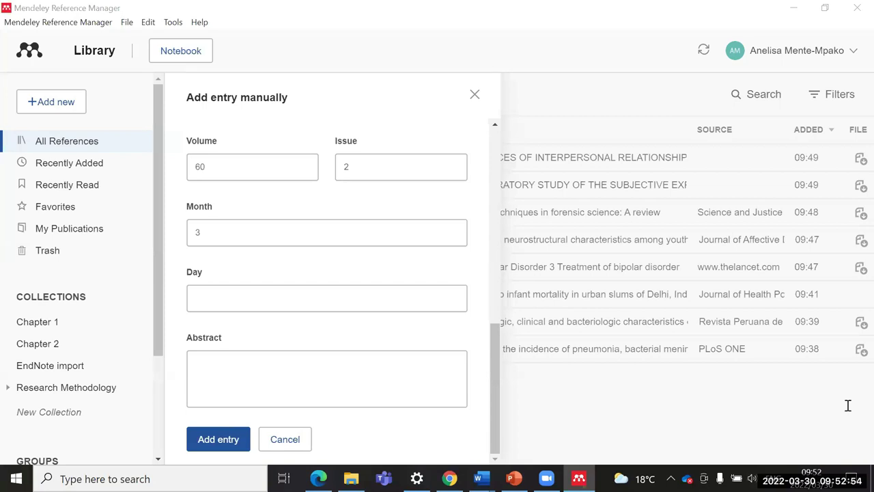
click(218, 439)
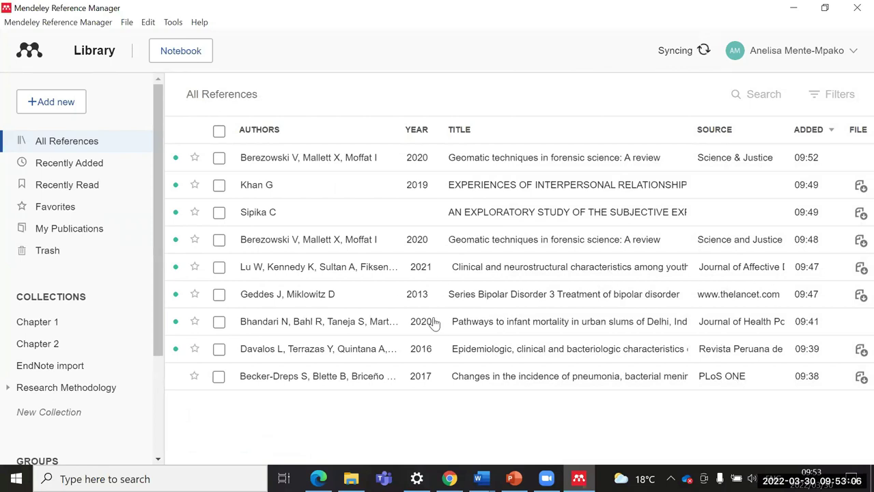
Step: Delete the duplicate Geomatic techniques entry and start a new manually entered reference
click(219, 160)
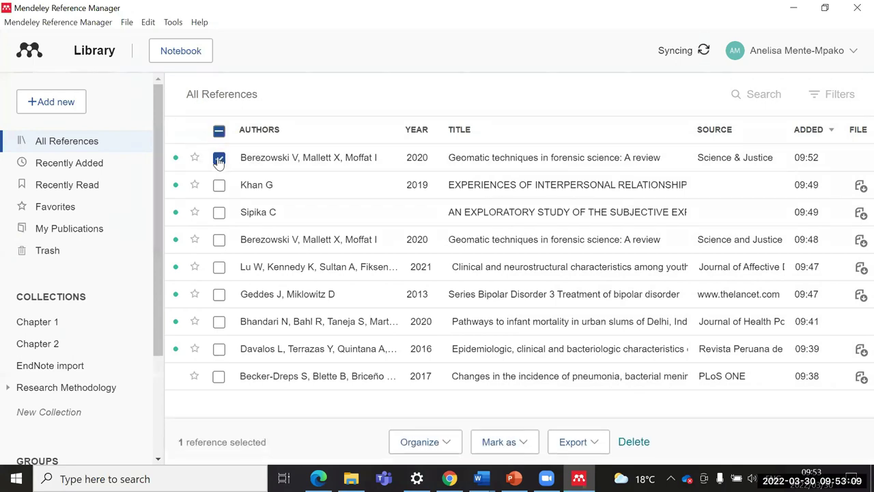
click(639, 444)
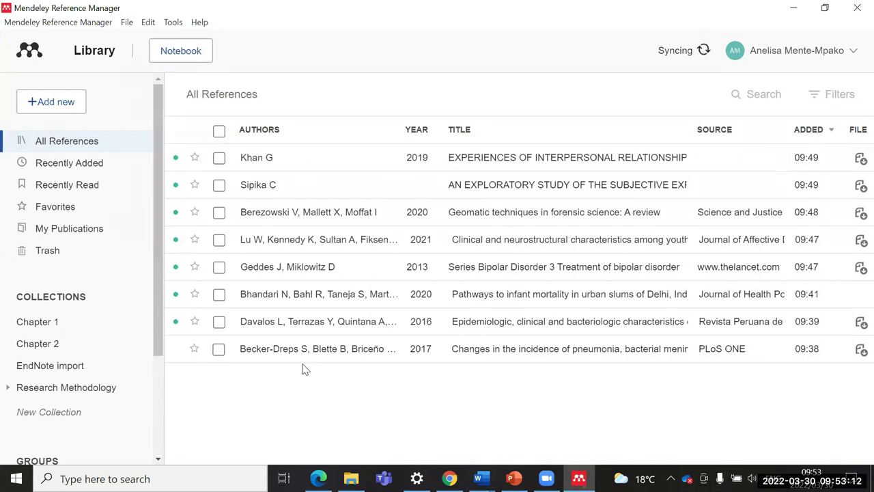
click(38, 104)
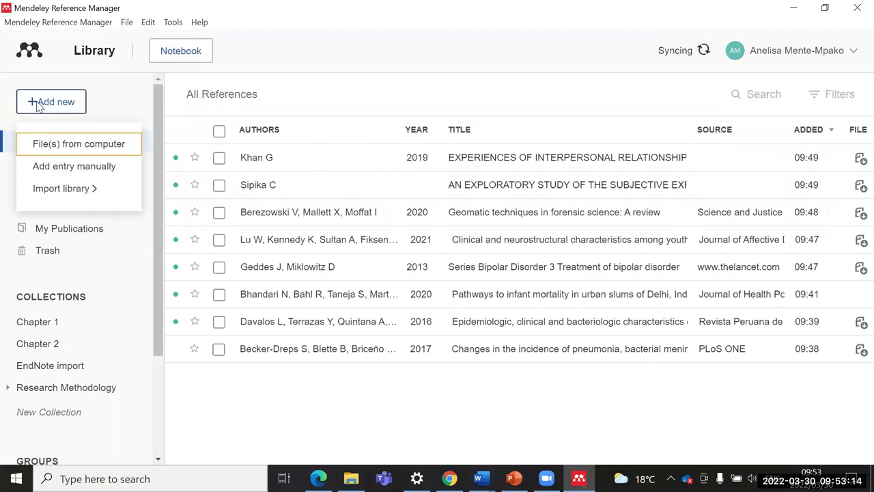
click(77, 167)
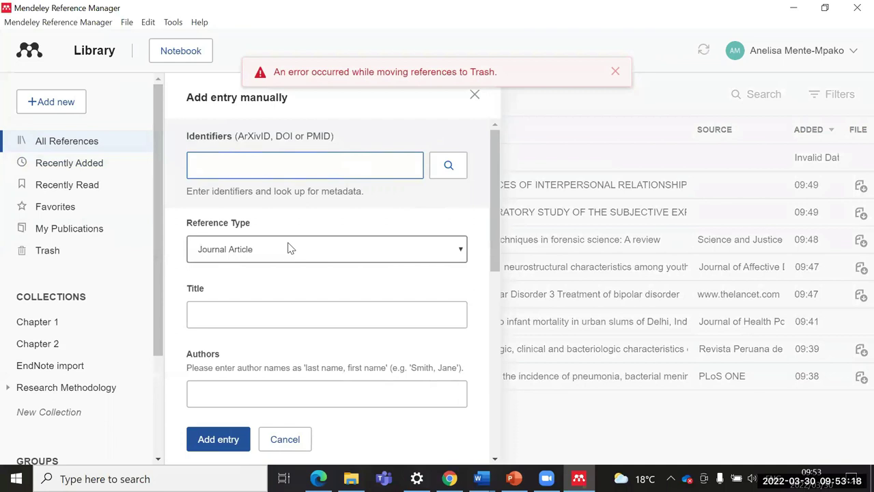
Step: Set the new reference's type to Book
scroll(242, 237, down, 1)
click(239, 237)
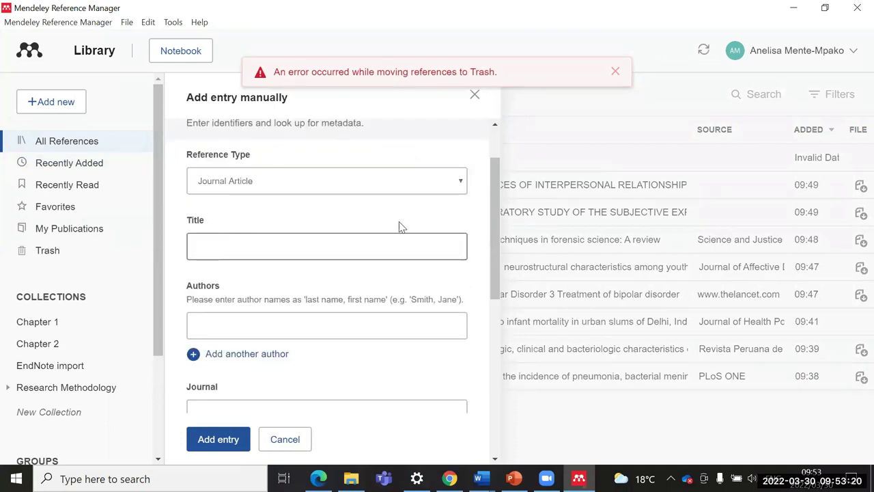
scroll(450, 253, up, 1)
click(463, 251)
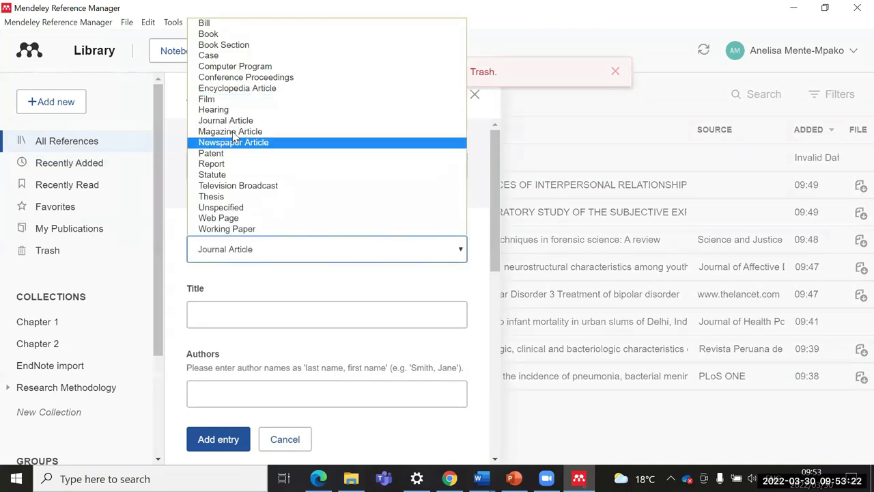
click(212, 36)
scroll(256, 254, down, 1)
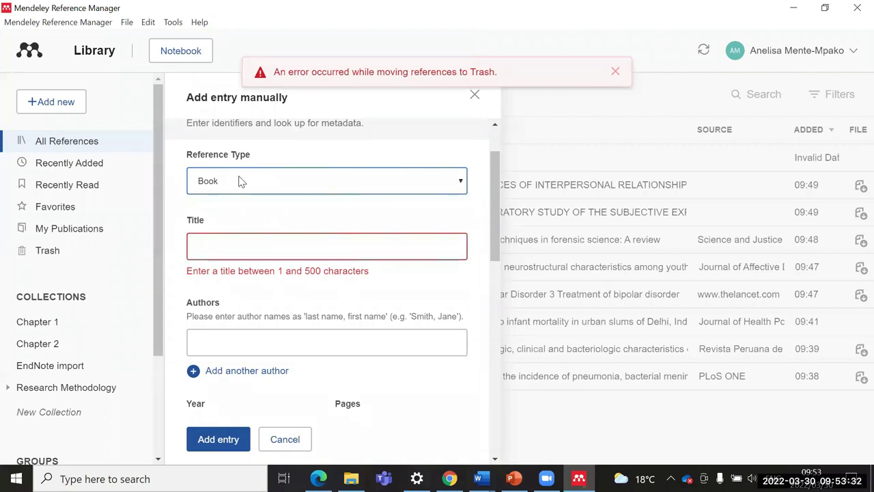
click(461, 183)
click(412, 180)
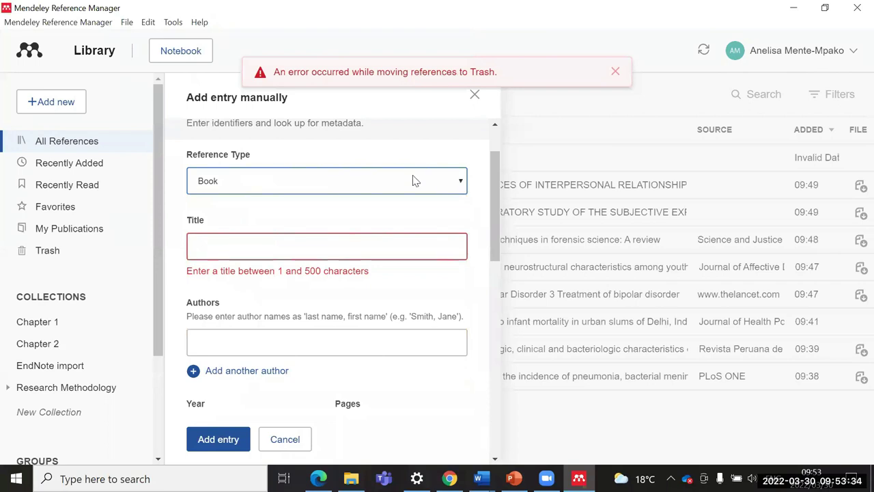
click(265, 190)
click(235, 210)
Step: Enter the title 'Introduction to Research Methods' and the author's name
click(232, 253)
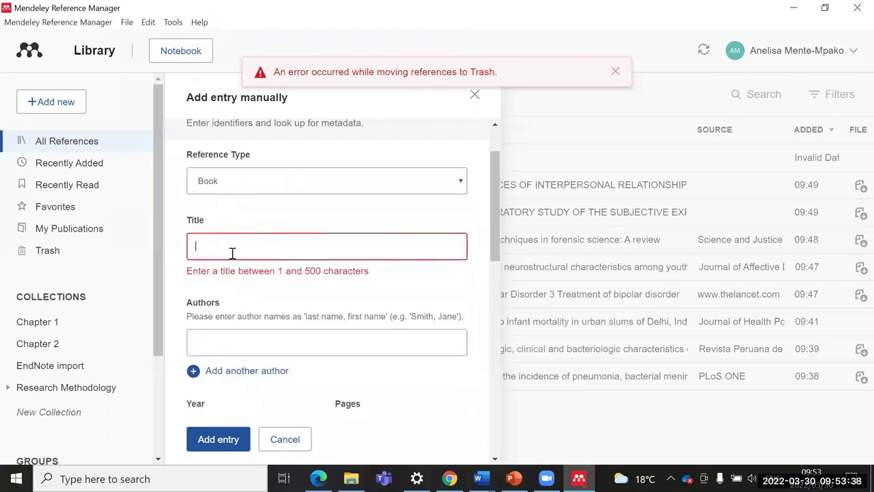
text(Intro)
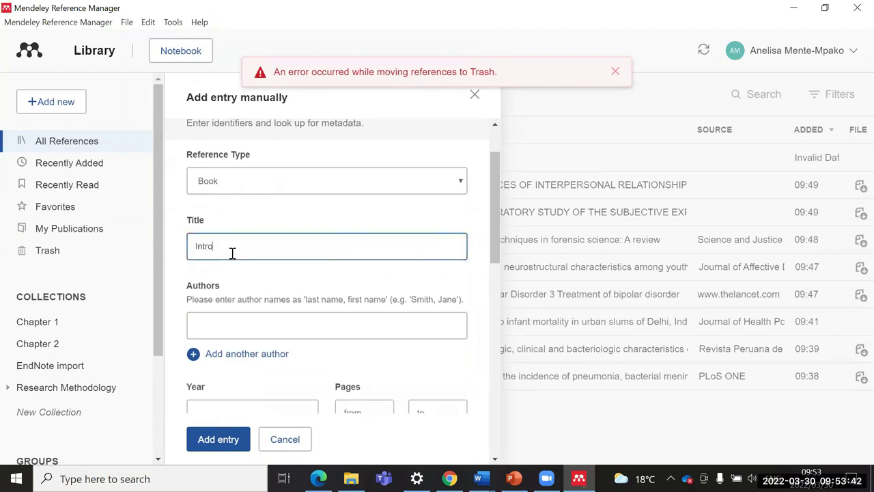
text(duction to Research Methods)
click(226, 328)
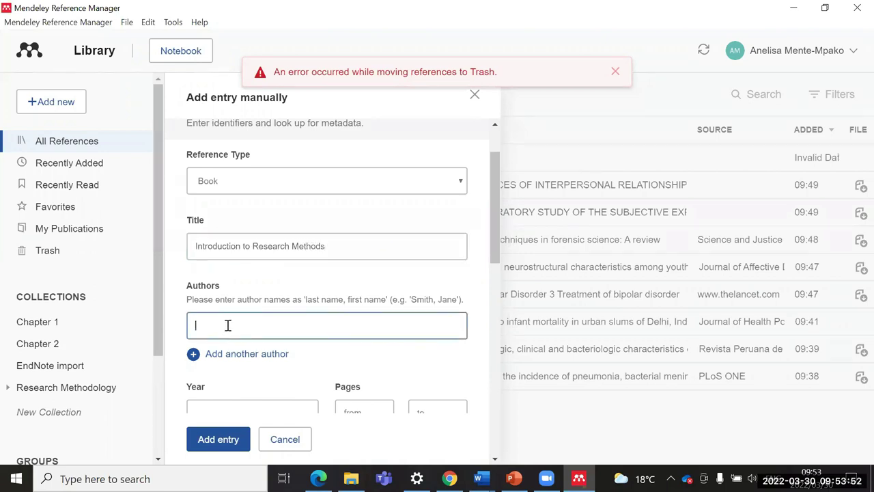
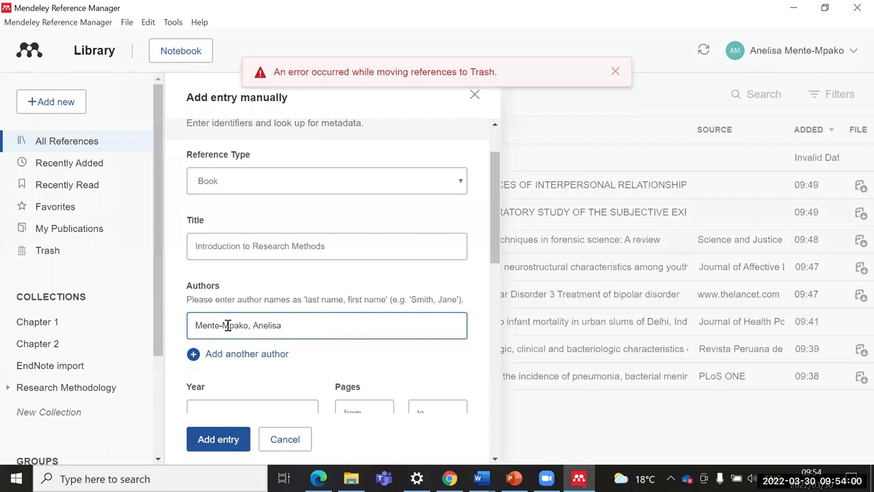
scroll(219, 301, down, 2)
Step: Enter the book's publication year 2019 and city Cape Town
click(220, 277)
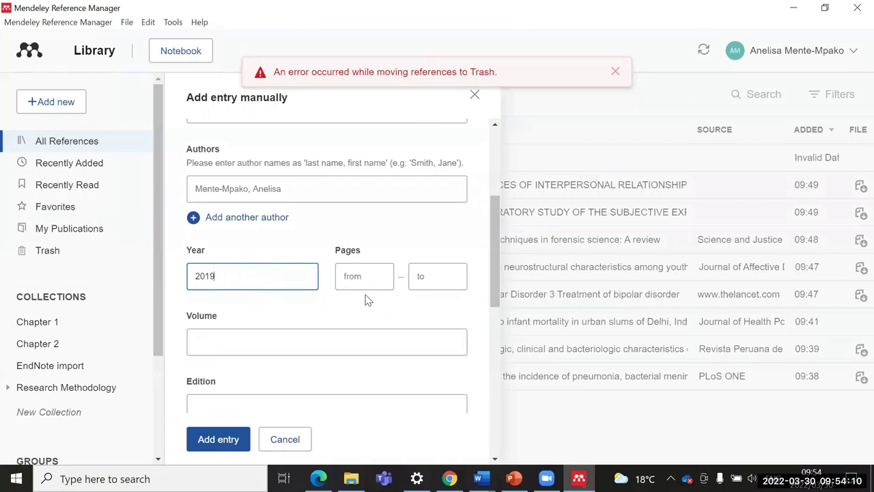
scroll(366, 273, down, 1)
scroll(214, 270, down, 1)
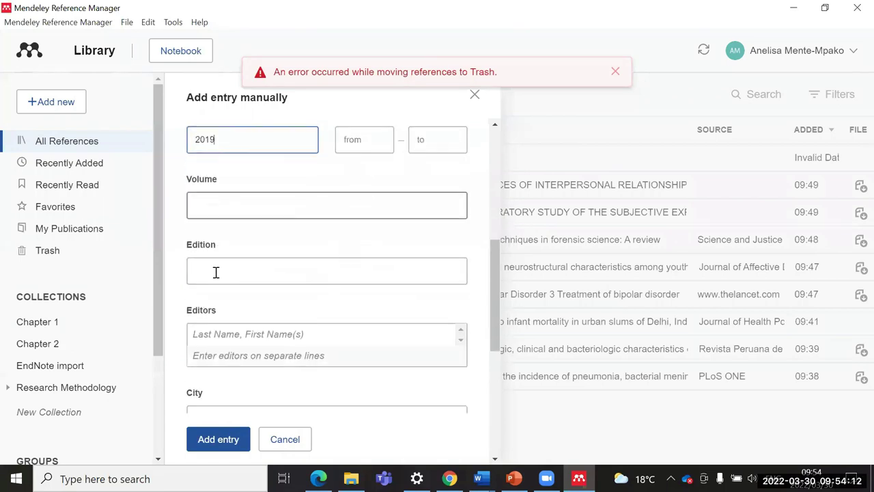
scroll(208, 256, down, 1)
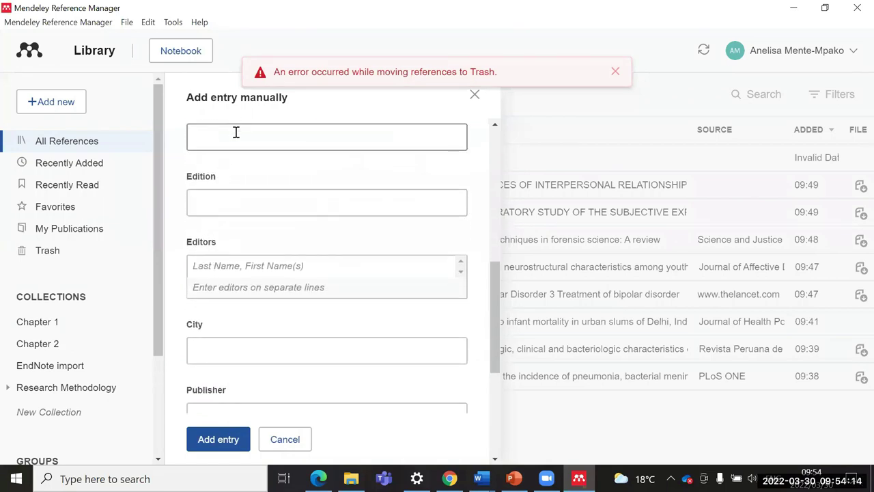
scroll(259, 230, down, 2)
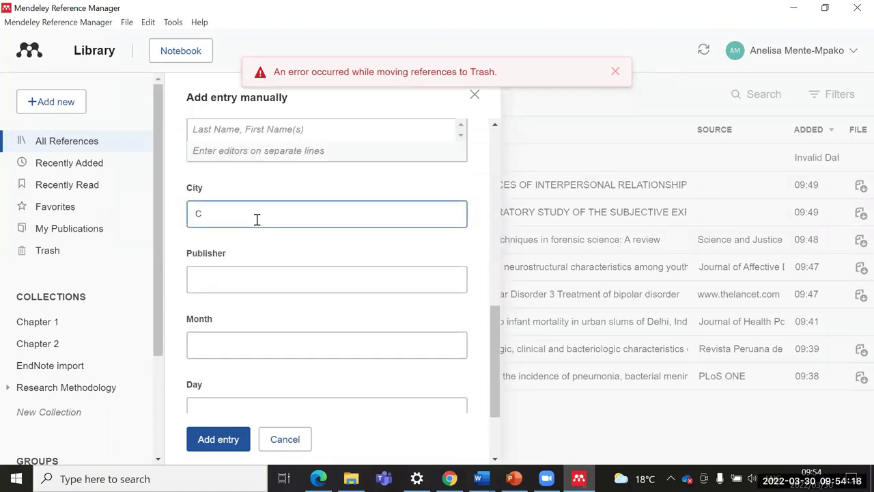
text(p)
scroll(276, 246, down, 1)
Step: Enter publisher UWC Press, add the book to the library, and dismiss the Trash error
click(231, 218)
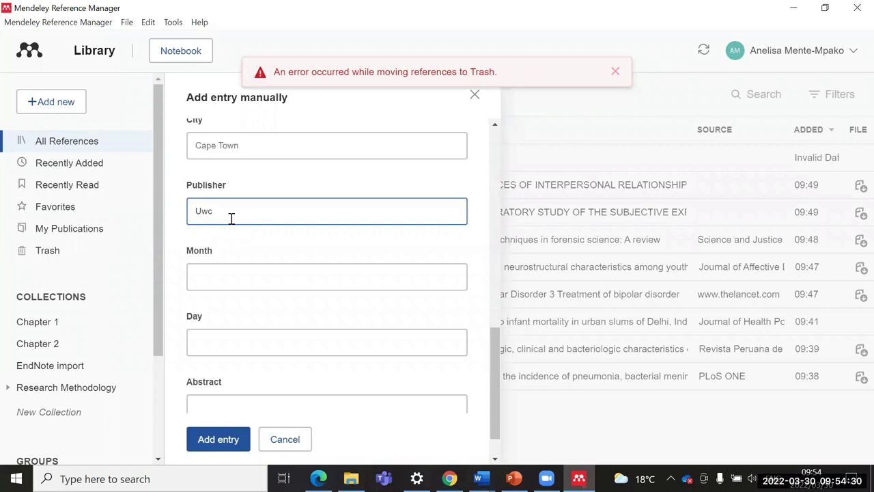
text(UWC Press)
scroll(248, 271, down, 1)
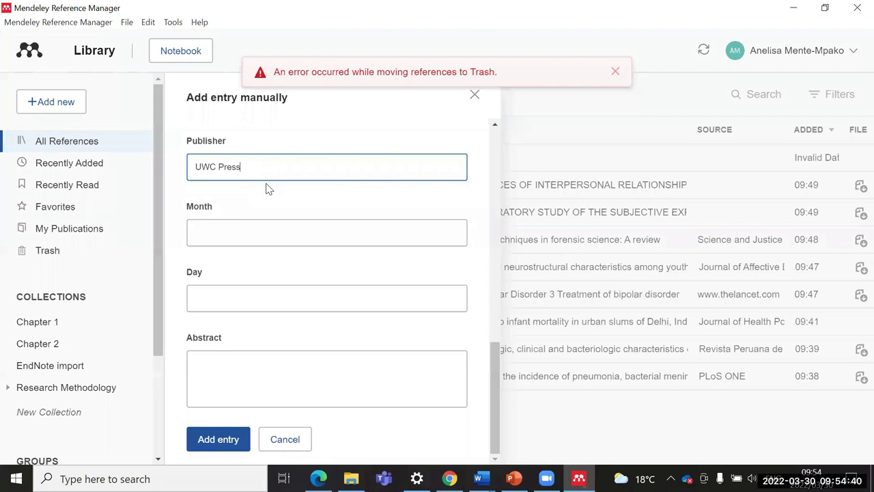
click(212, 441)
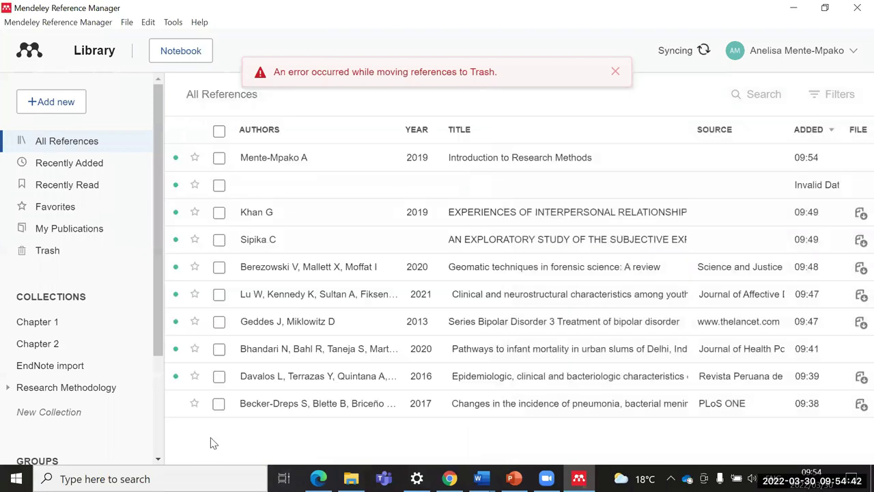
click(615, 73)
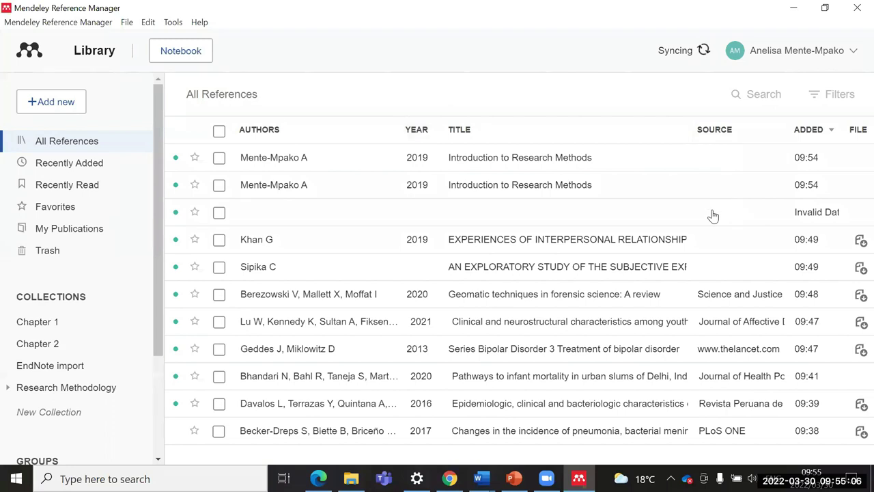
Step: Select and delete the blank reference with the invalid date
click(219, 213)
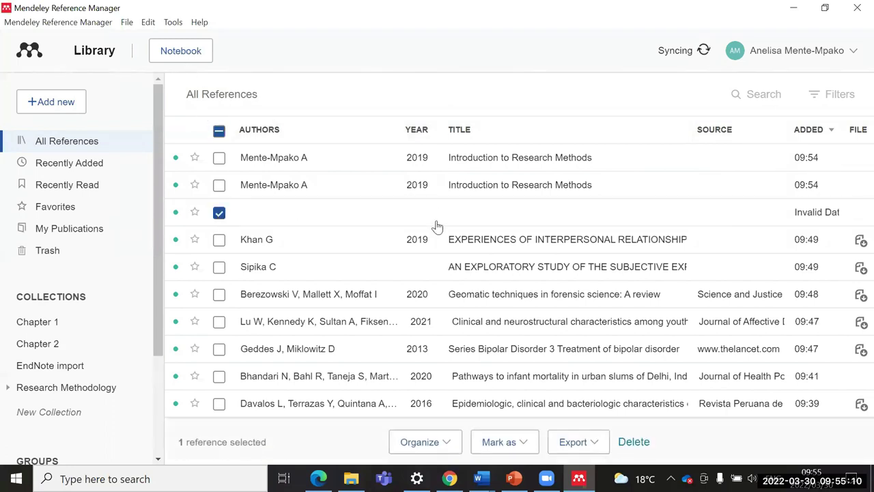
click(631, 442)
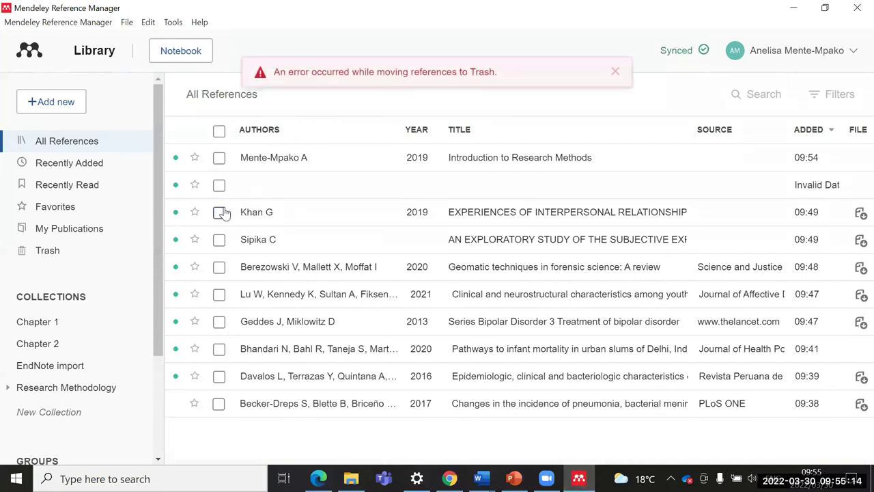
click(219, 185)
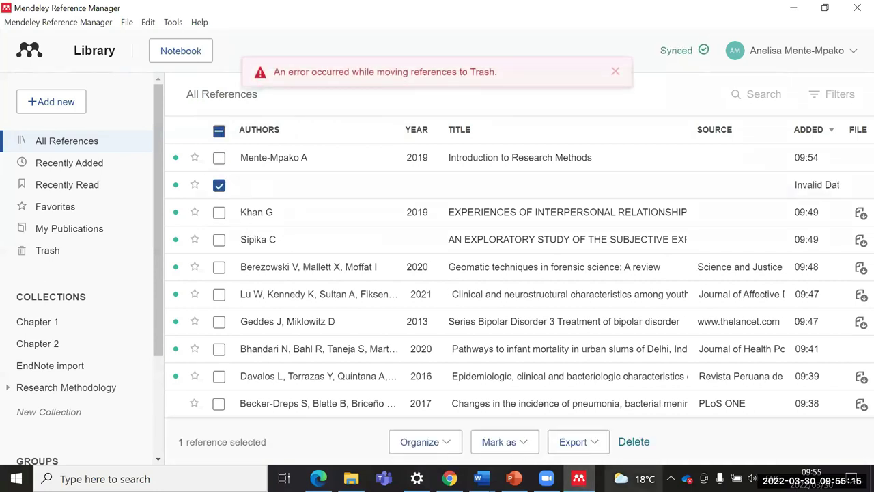
click(633, 443)
Step: Dismiss both Trash error messages and show the add-new reference choices
click(615, 110)
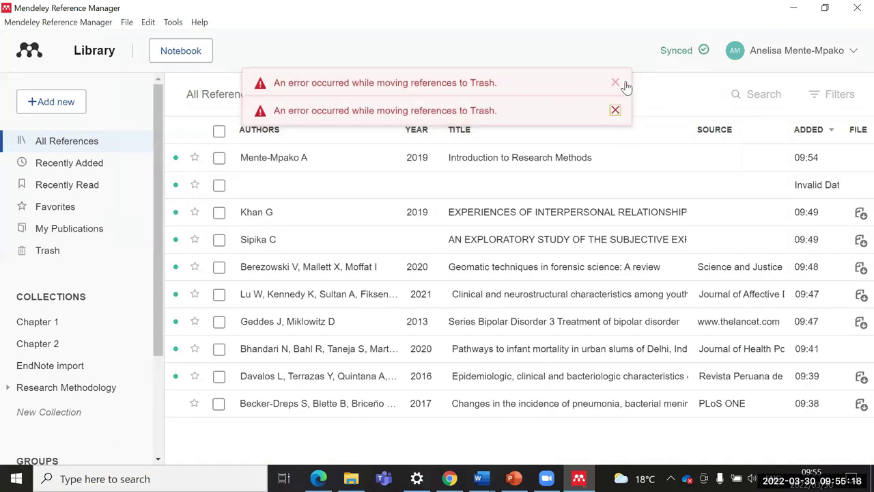
click(615, 83)
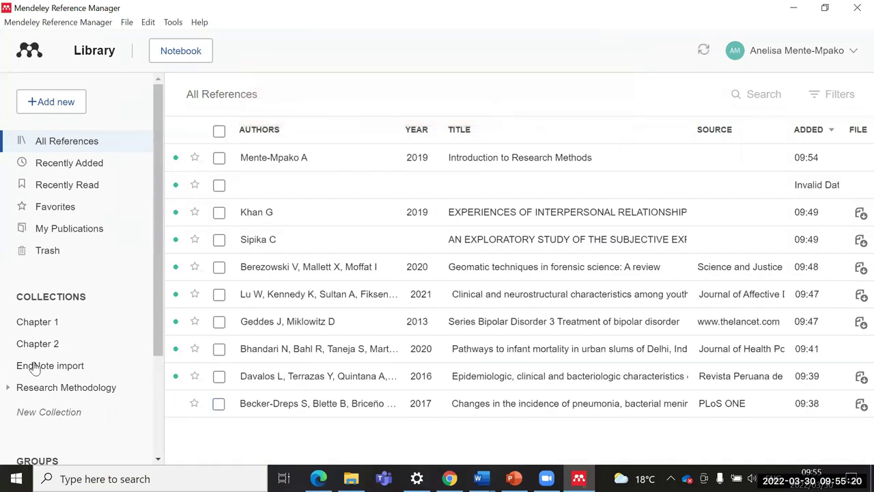
click(43, 104)
mouse_move(60, 190)
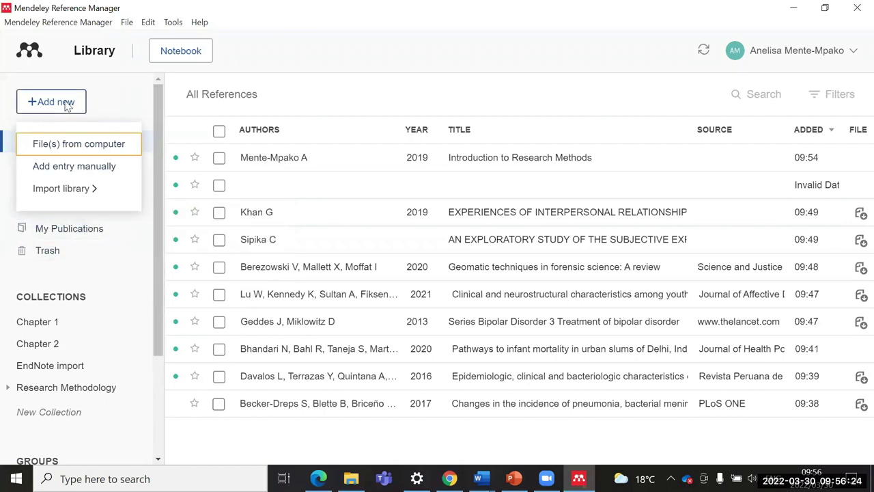
Step: Check the BibTeX, Endnote XML and RIS import formats, then minimise Mendeley to the desktop
mouse_move(88, 189)
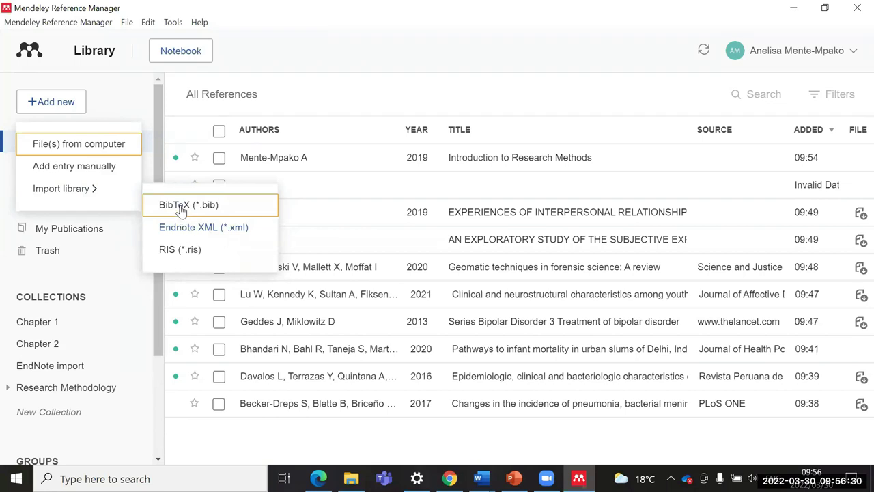
click(714, 6)
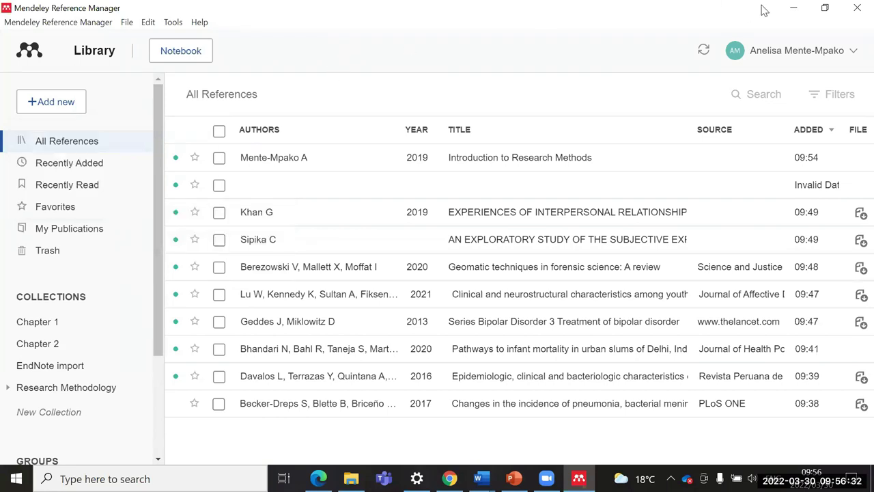
click(792, 9)
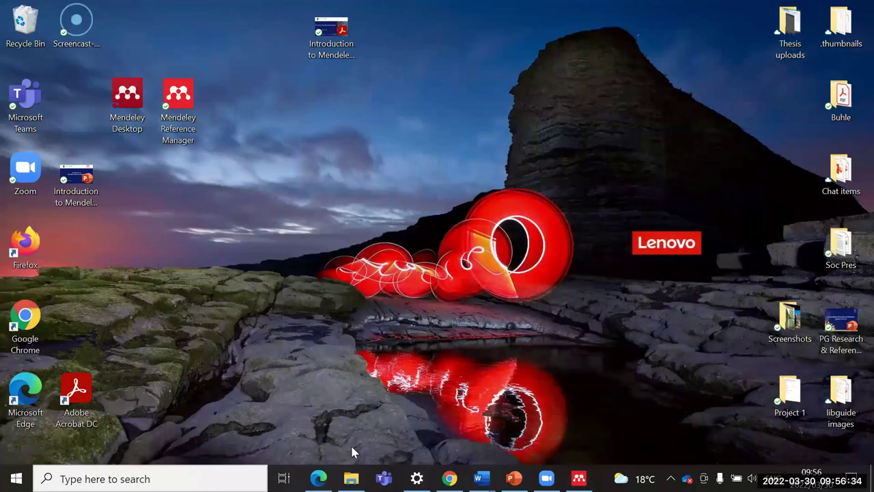
Step: Open the UWC Library home page in a new Chrome tab, zoom in, and start the uKwazi sign-in
click(450, 478)
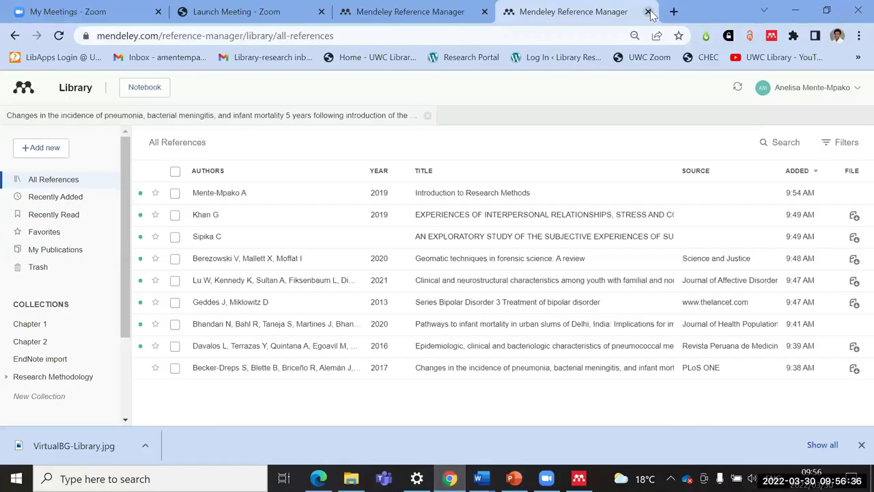
click(674, 10)
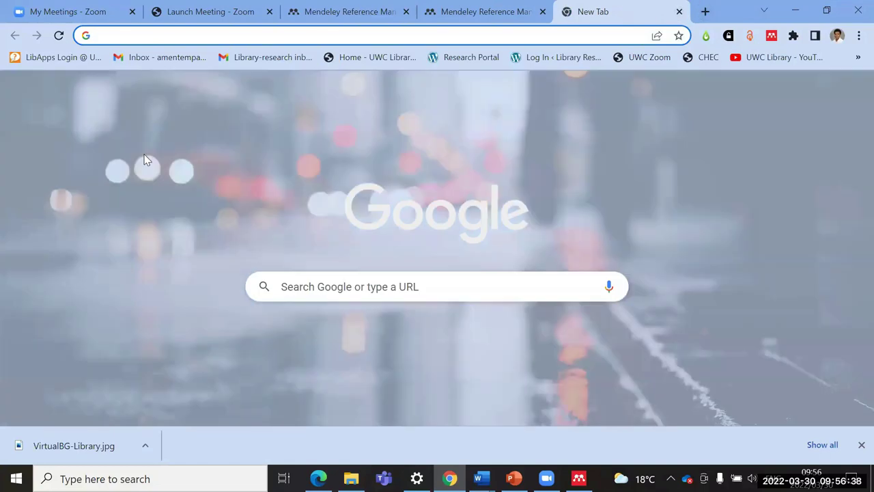
click(400, 59)
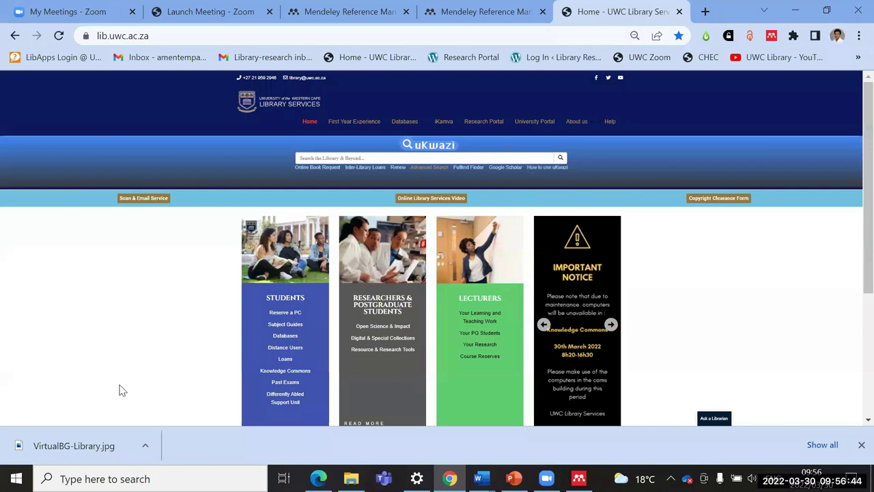
key(ctrl+plus)
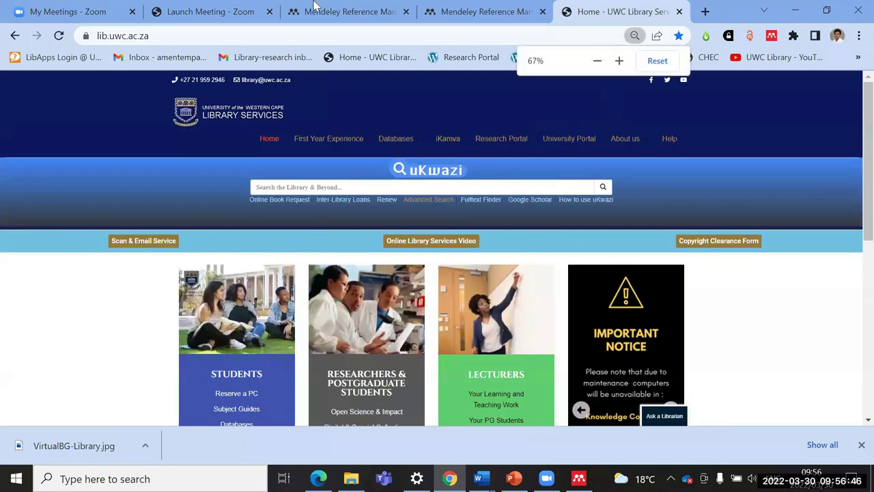
click(604, 187)
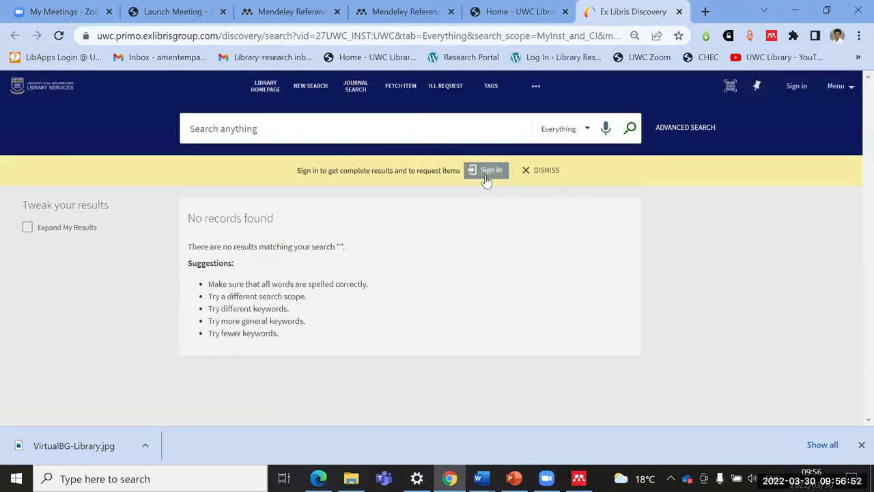
click(491, 172)
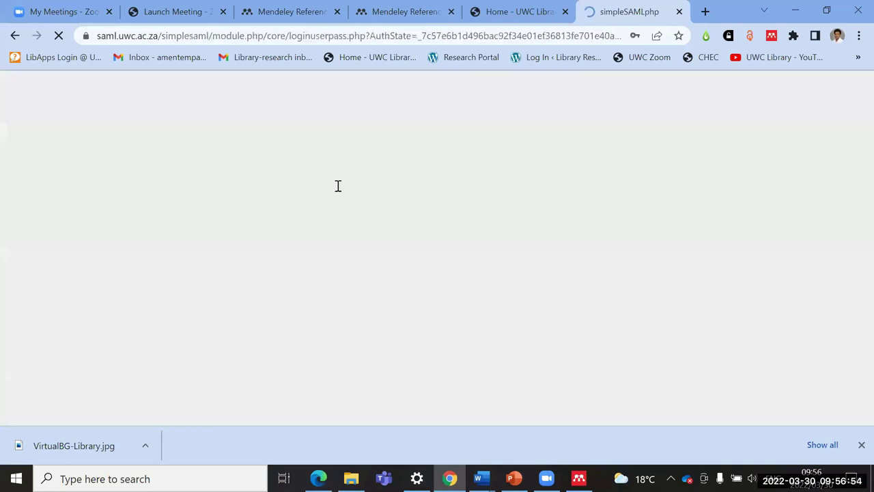
Step: Log in with the saved details and search for meningitis AND "infant mortality"
scroll(390, 325, down, 2)
click(536, 298)
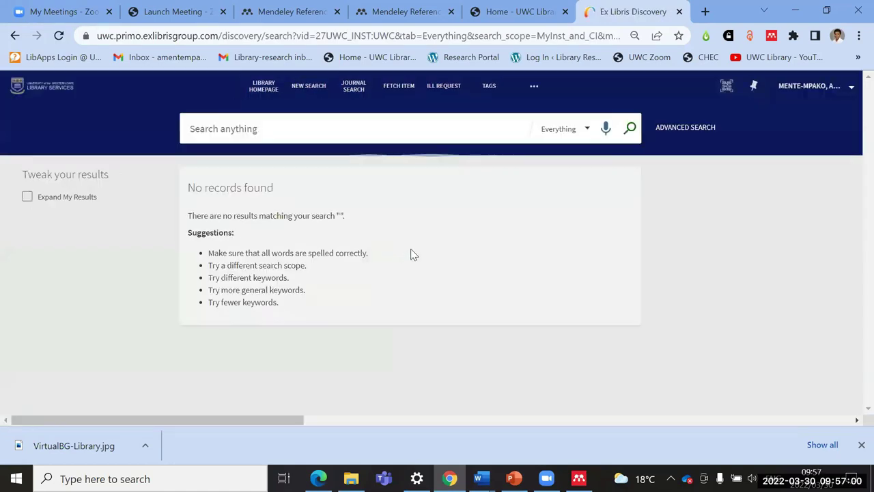
text(mening)
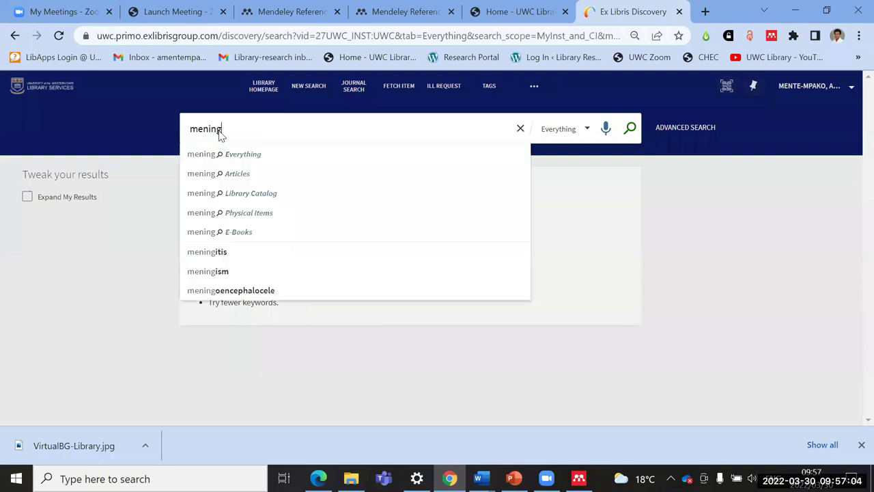
text(itis AND)
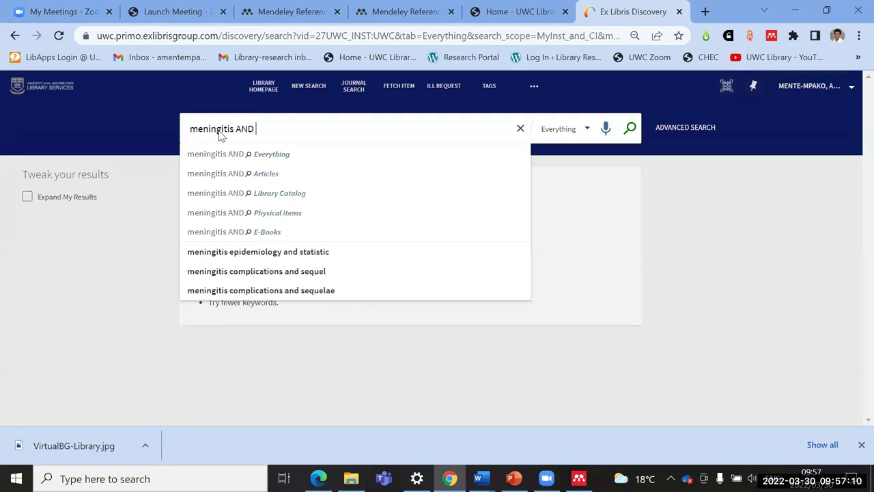
text(INFANT)
key(BackSpace)
key(BackSpace)
key(BackSpace)
key(BackSpace)
key(BackSpace)
key(BackSpace)
text(in)
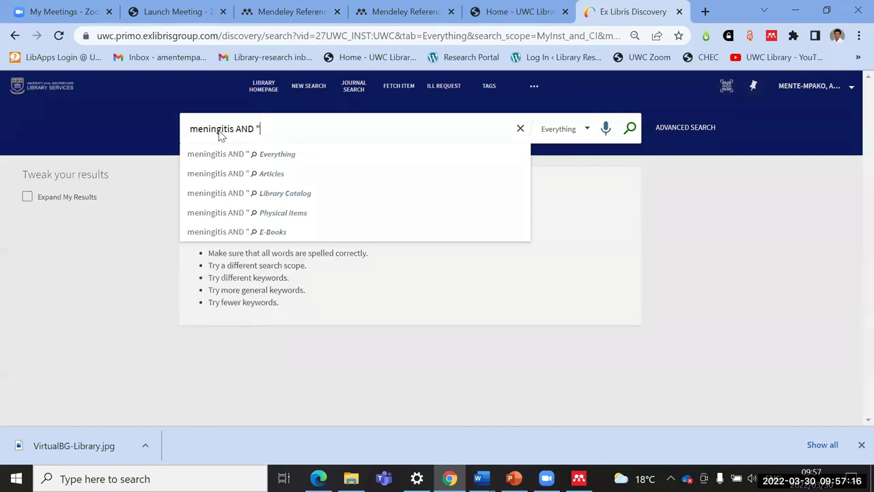
text(fa)
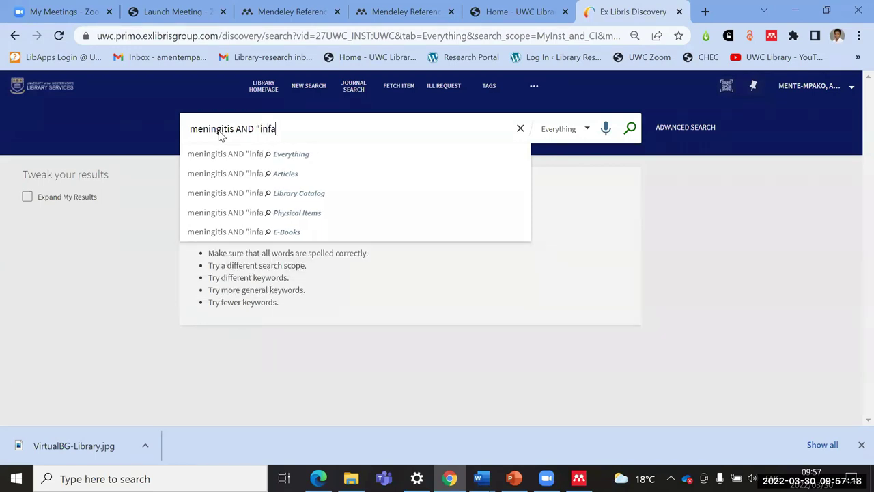
text(nt mort)
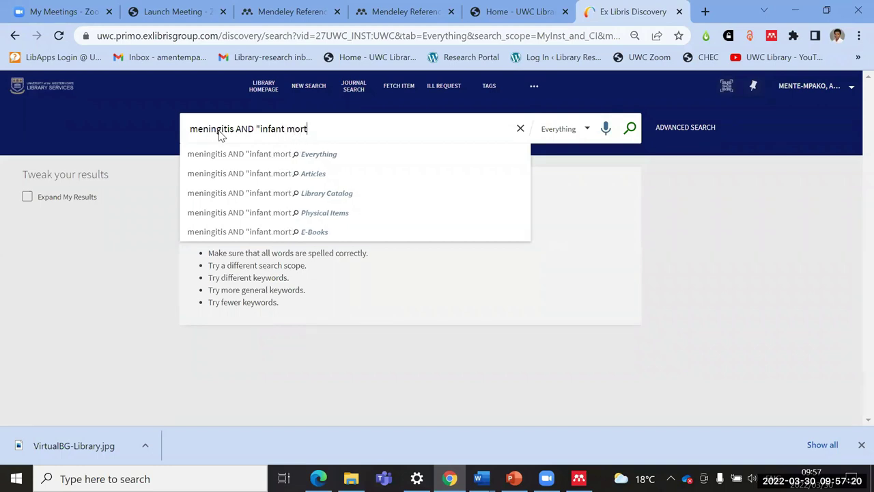
text(ality")
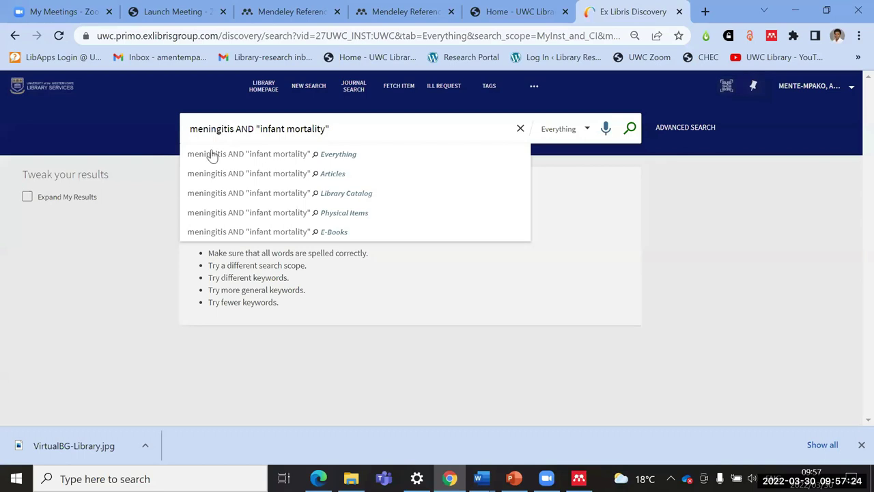
click(631, 130)
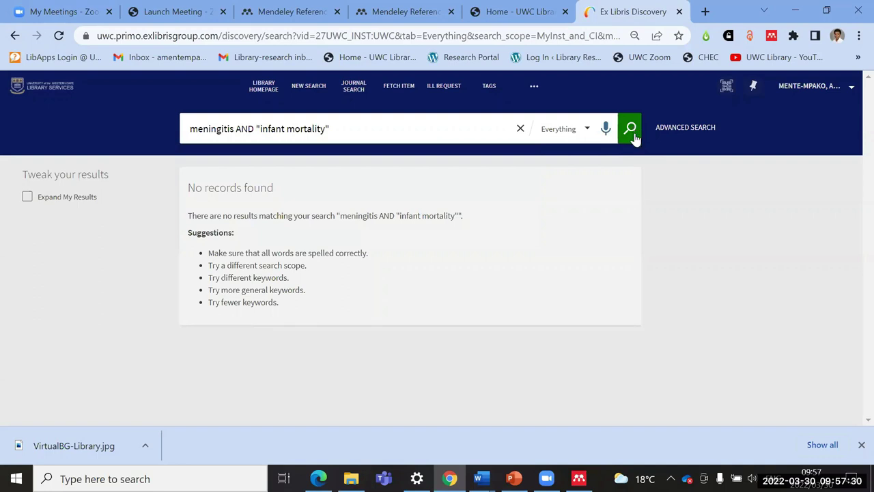
Step: Rerun the search to load results, keeping the Everything scope
click(633, 134)
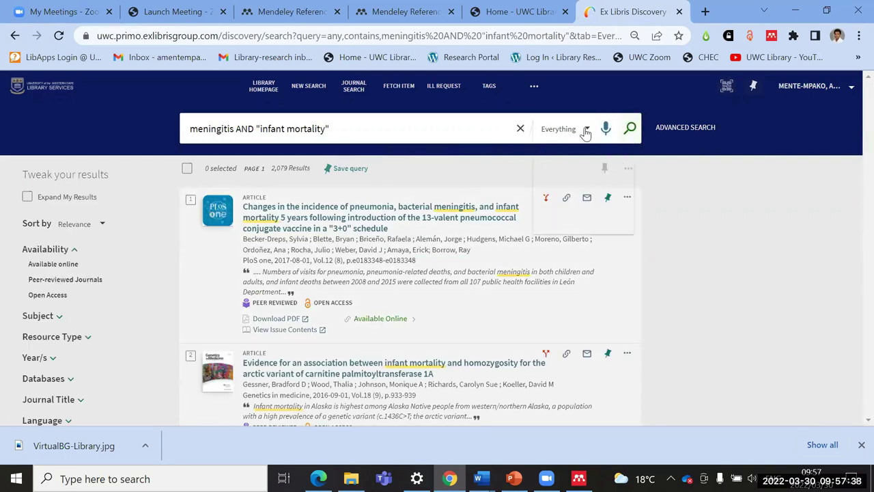
click(585, 132)
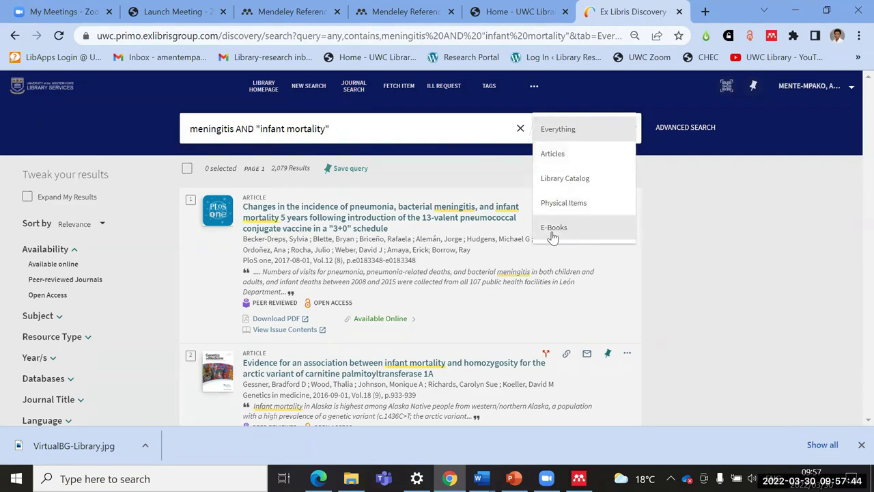
click(751, 251)
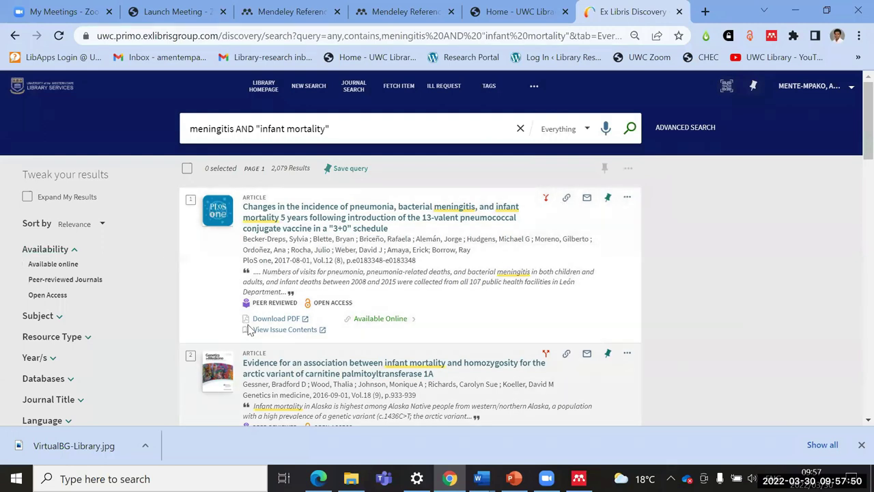
Step: Select the carnitine palmitoyltransferase and Lancet child mortality articles and bring up their export options
scroll(205, 369, down, 1)
click(190, 288)
scroll(198, 348, down, 1)
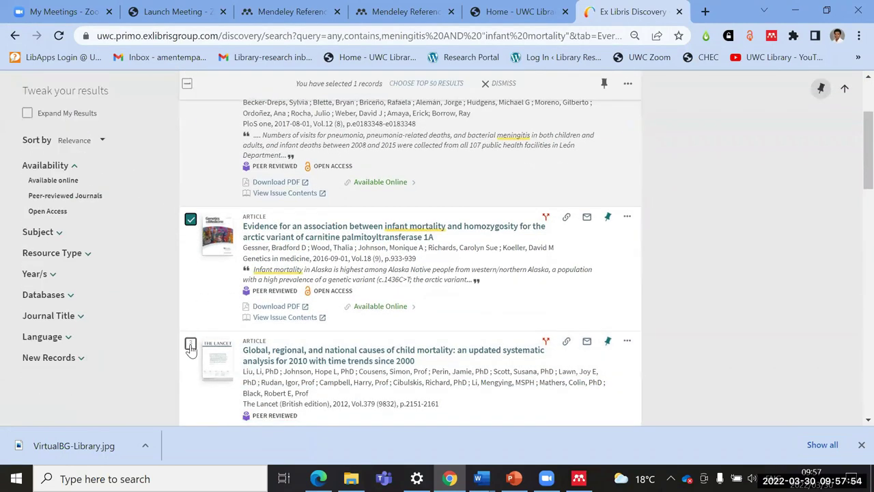
click(190, 345)
scroll(374, 275, up, 3)
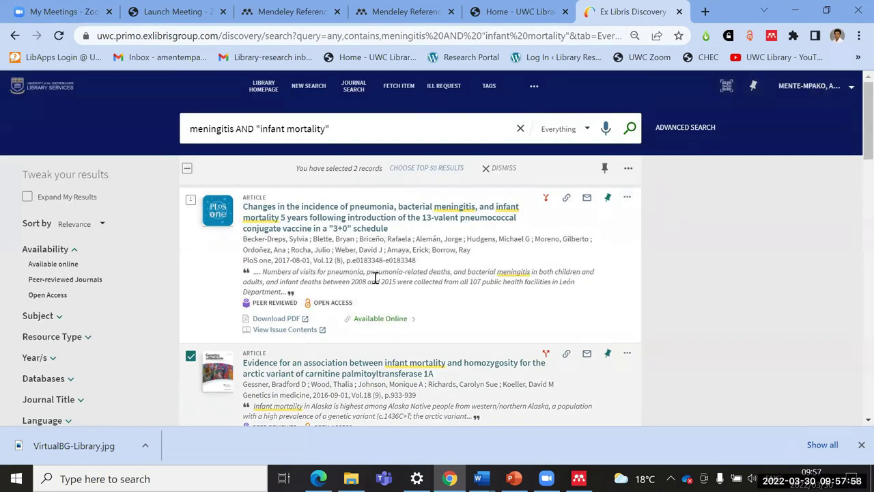
click(628, 168)
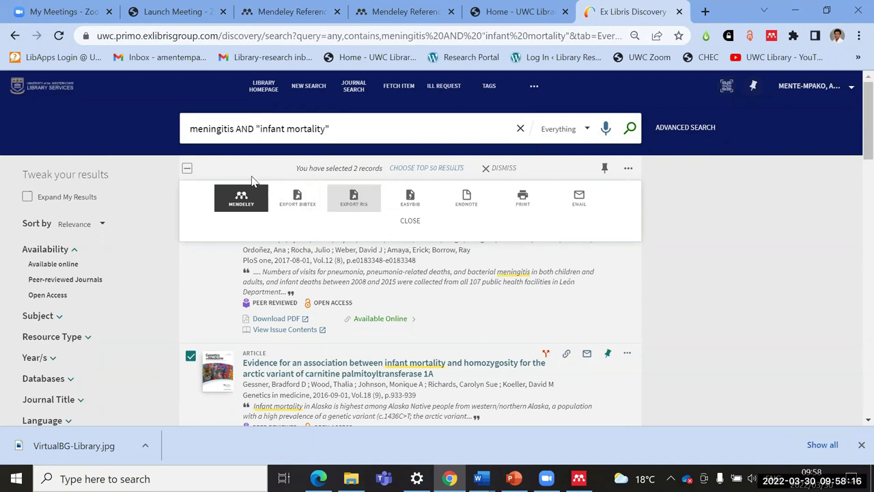
Step: Send the two selected records to Mendeley, approving the signed-in Mendeley account
click(294, 205)
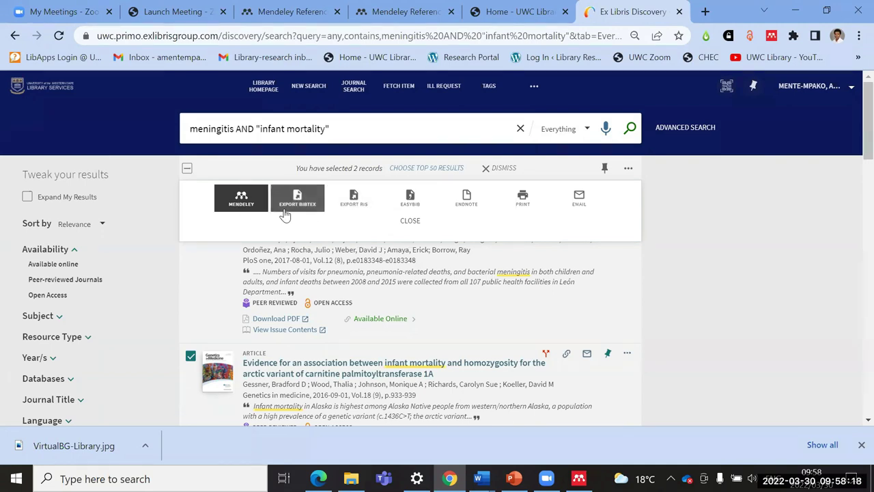
click(295, 213)
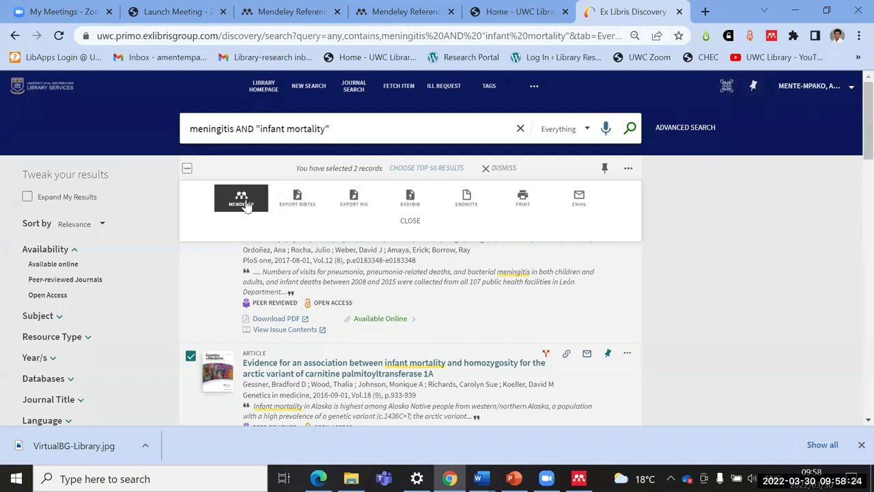
click(240, 203)
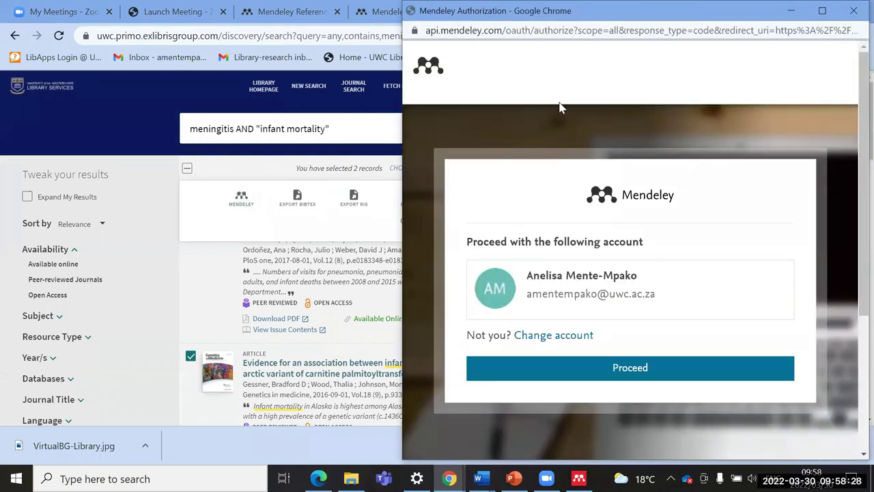
scroll(600, 198, down, 1)
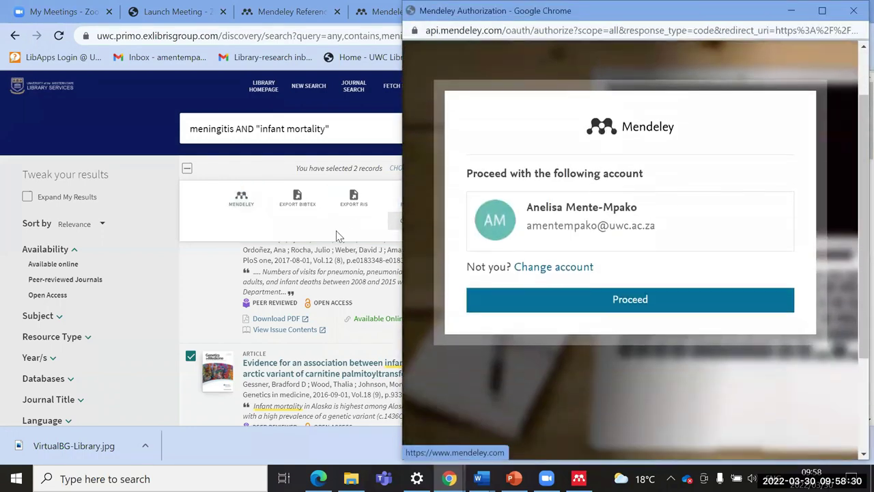
click(627, 307)
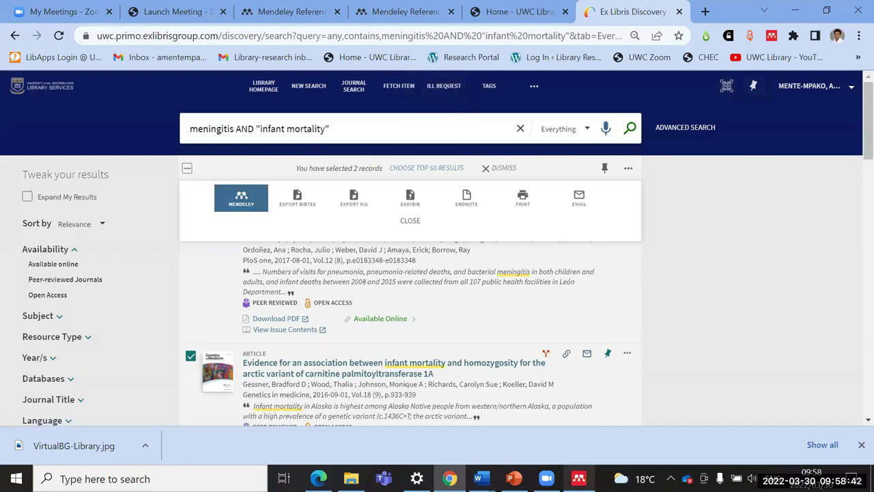
Step: Check Mendeley Reference Manager, then close the Primo export panel and launch the Mendeley Web Importer
click(578, 478)
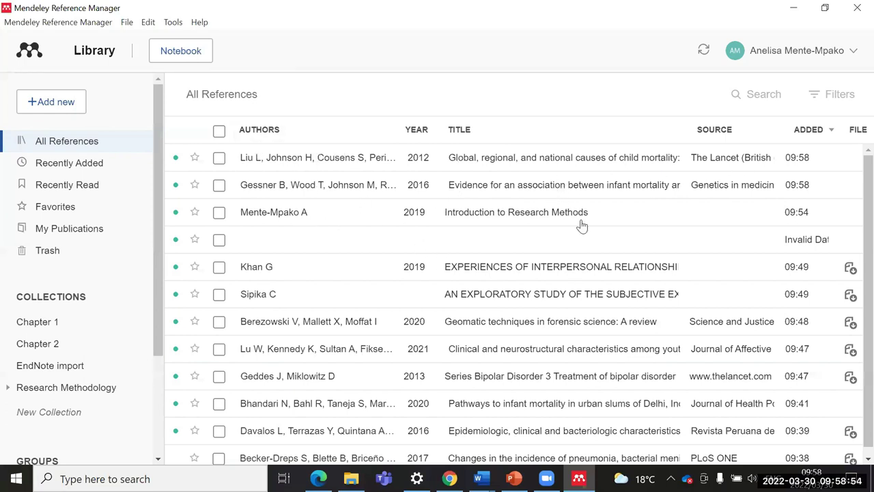
click(793, 9)
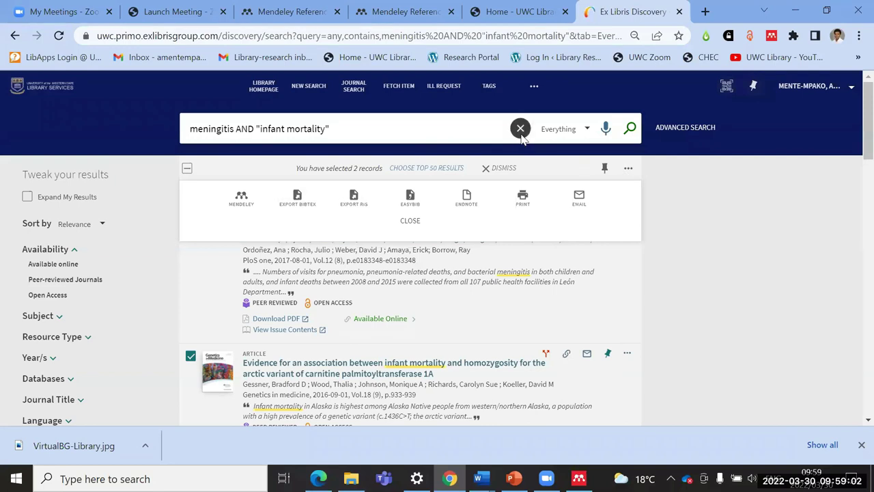
click(412, 222)
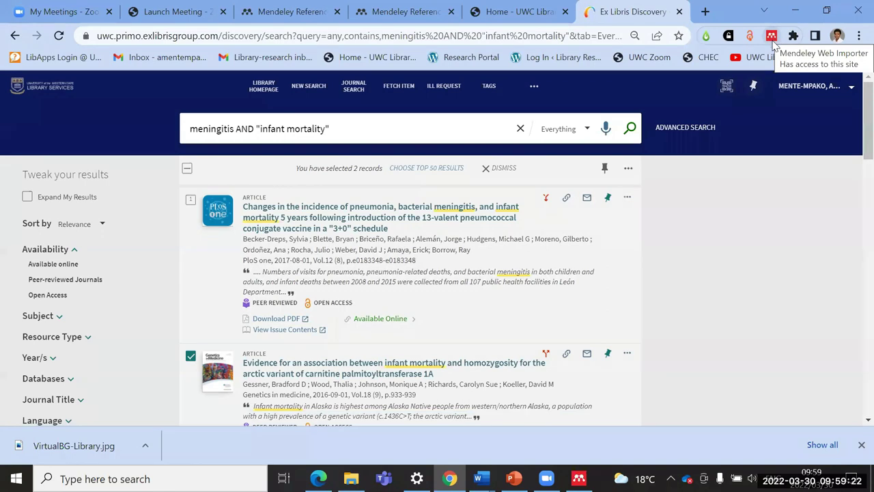
click(770, 37)
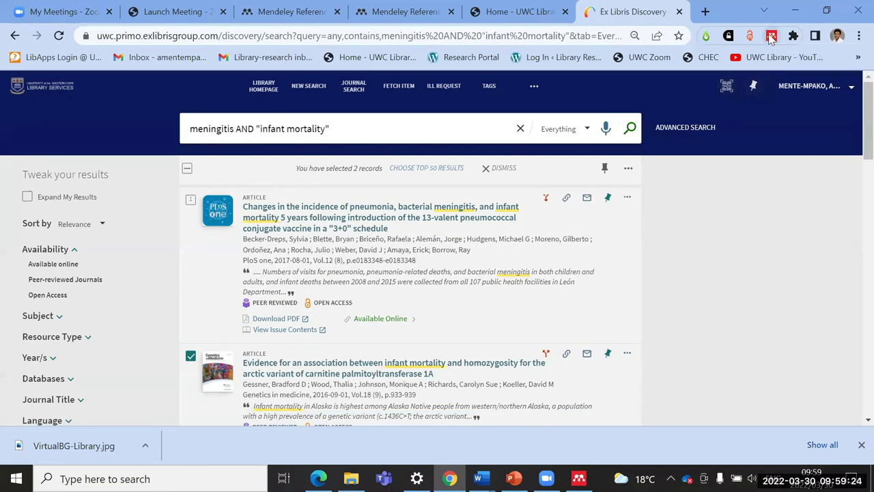
Step: Sign in to the Mendeley Web Importer and close the failed sign-in window
click(749, 224)
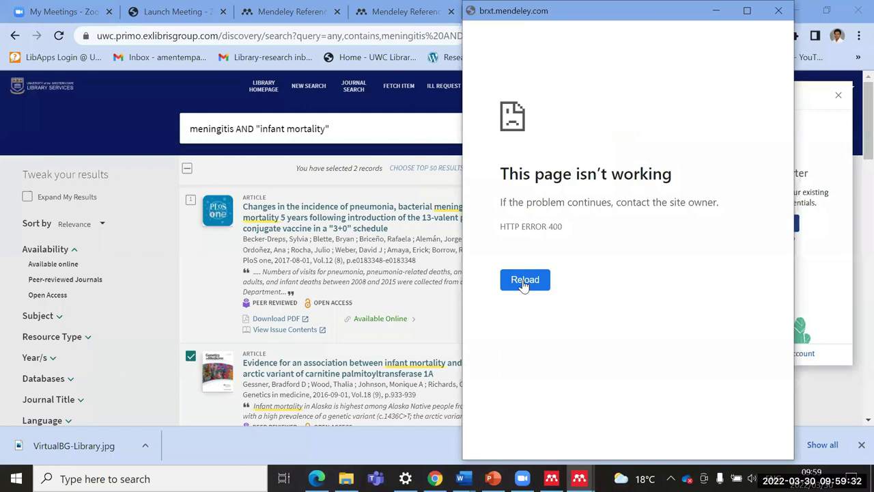
click(778, 11)
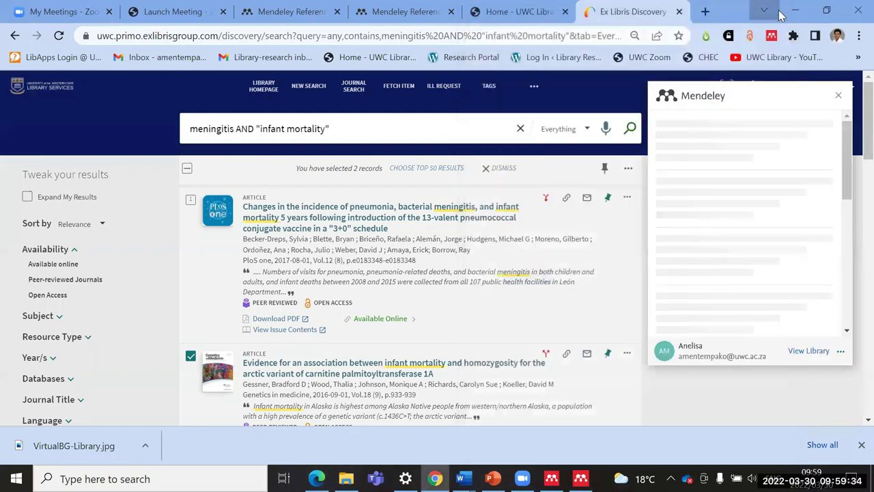
click(764, 11)
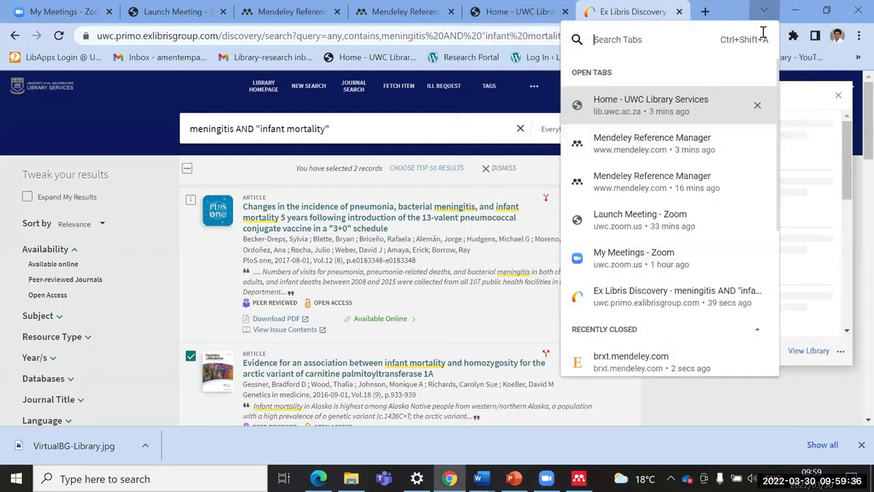
click(732, 14)
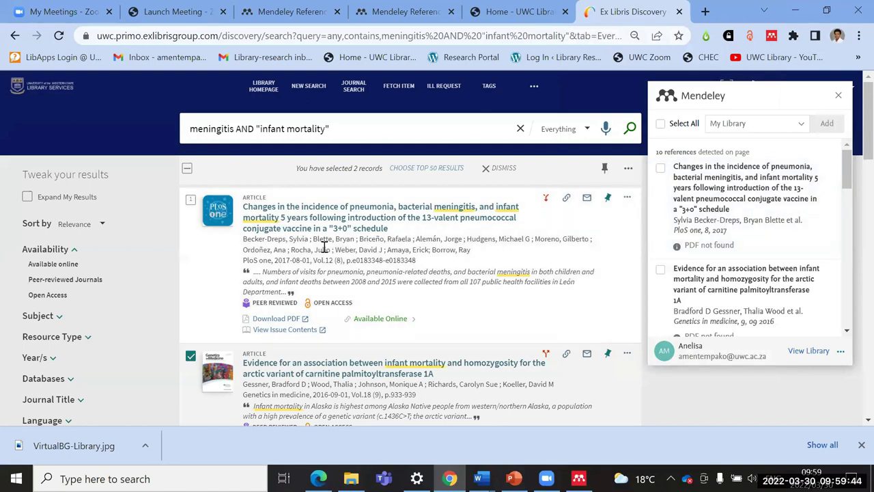
Step: Tick the Study protocol and Factors Associated articles in the importer's reference list
scroll(286, 238, down, 12)
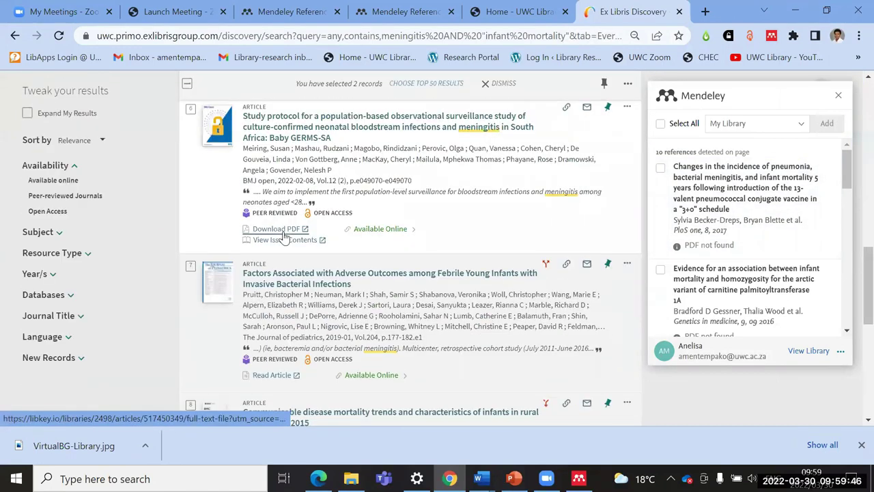
scroll(285, 235, down, 6)
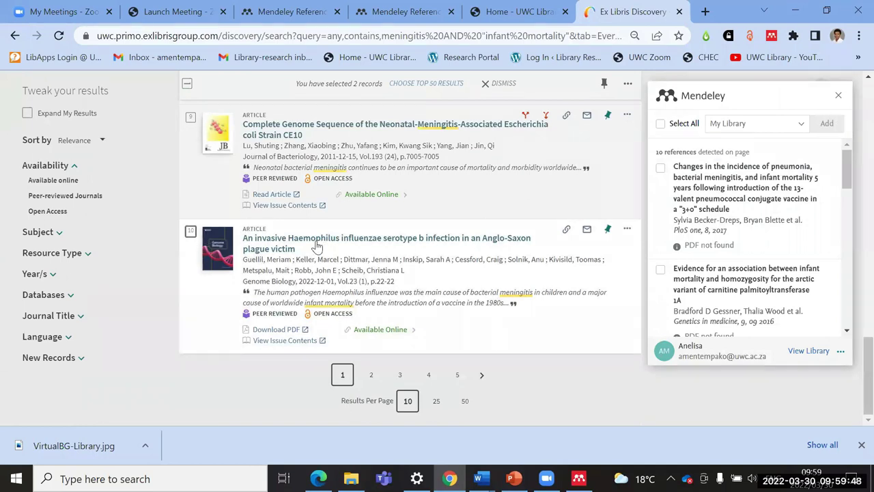
scroll(316, 246, up, 18)
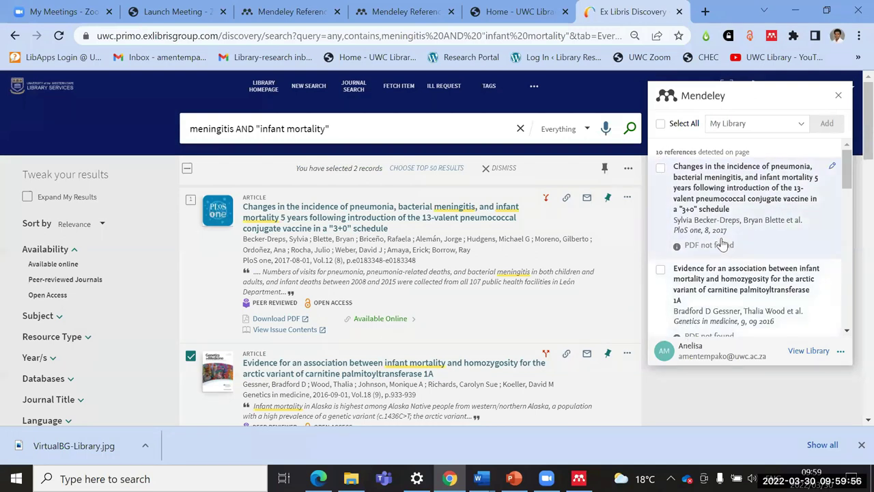
scroll(712, 186, down, 2)
scroll(712, 186, down, 4)
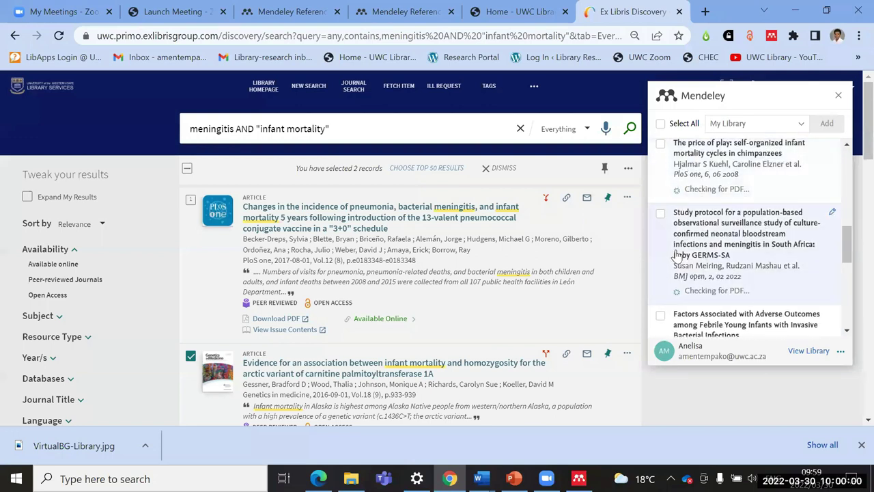
click(660, 214)
click(660, 315)
scroll(757, 201, up, 2)
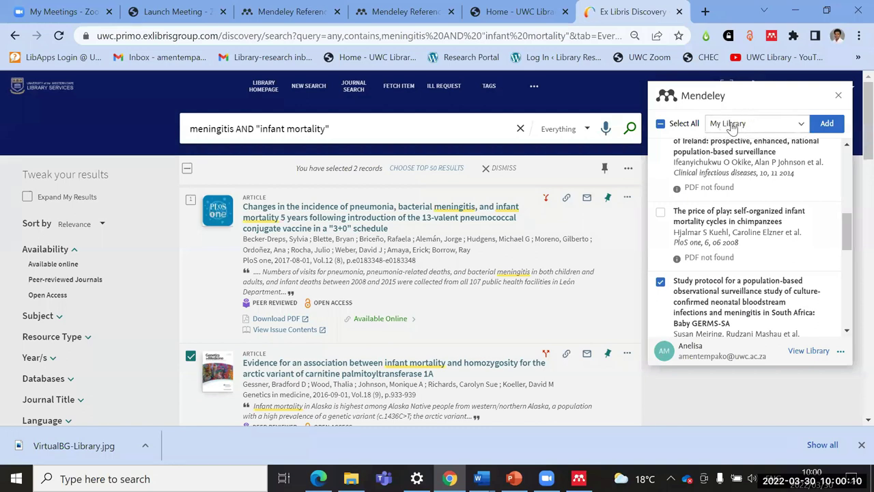
Step: Add both ticked articles to the Chapter 1 collection and switch to Mendeley Reference Manager
click(804, 127)
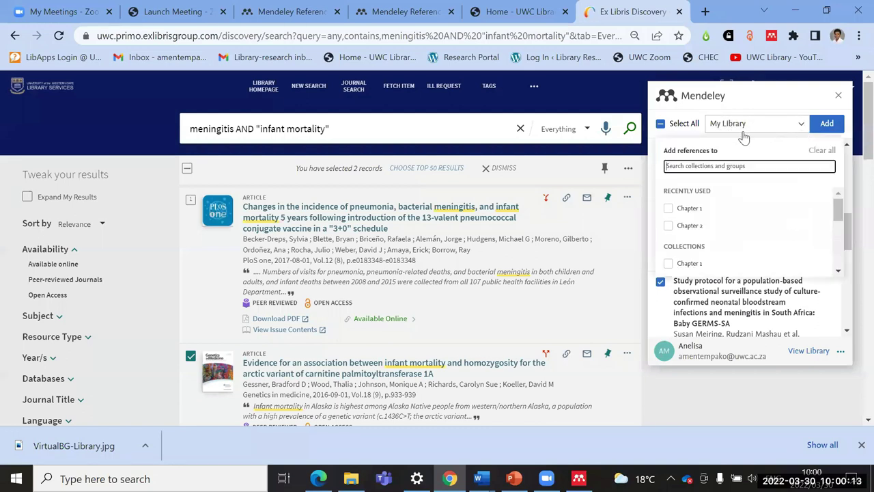
click(689, 208)
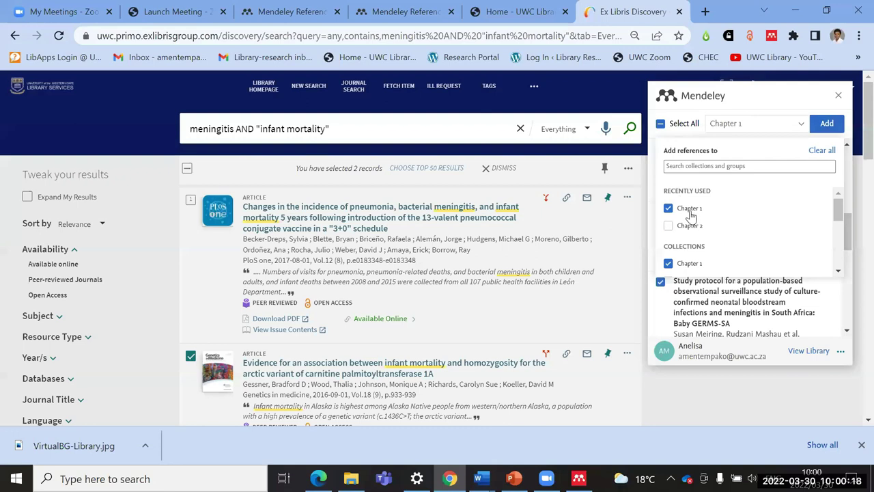
click(826, 125)
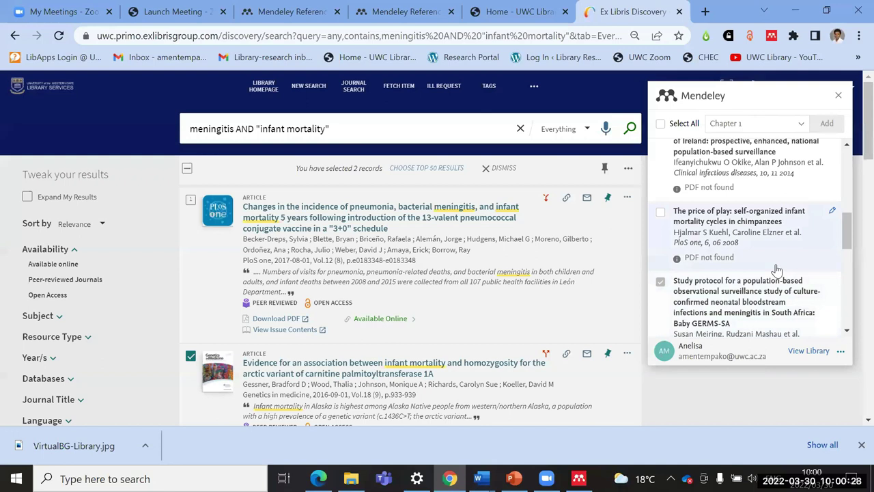
scroll(843, 239, up, 1)
scroll(845, 242, down, 3)
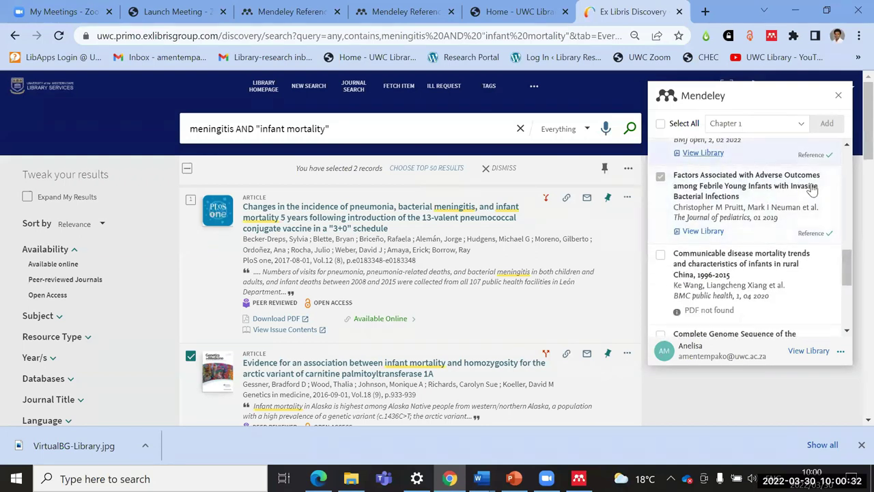
scroll(701, 161, up, 3)
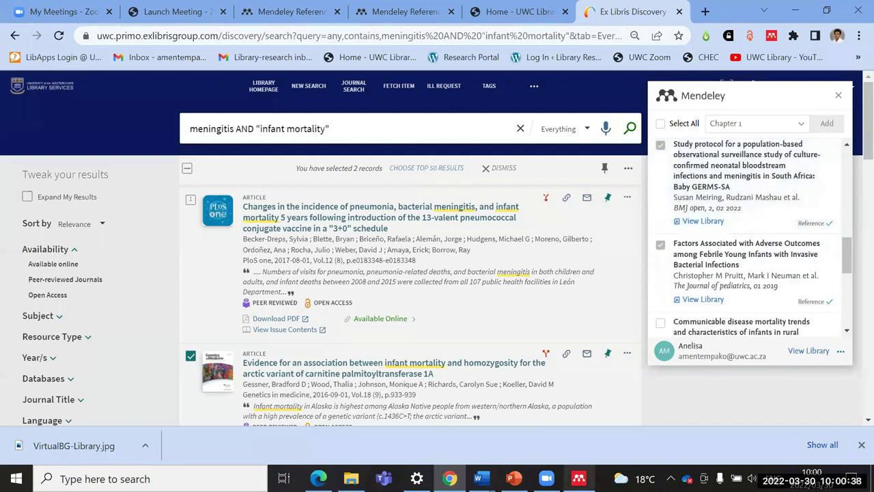
click(578, 478)
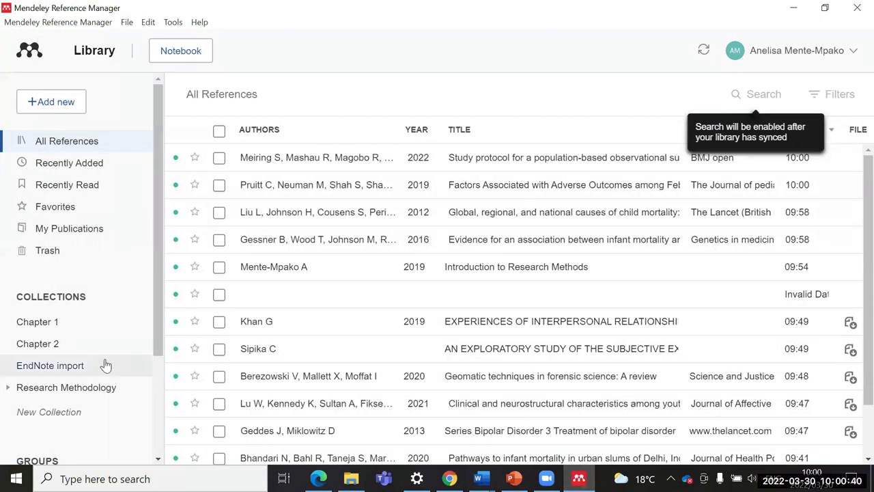
Step: View the Chapter 1 collection's two imported articles, then minimise Mendeley Reference Manager
scroll(106, 365, down, 1)
click(38, 257)
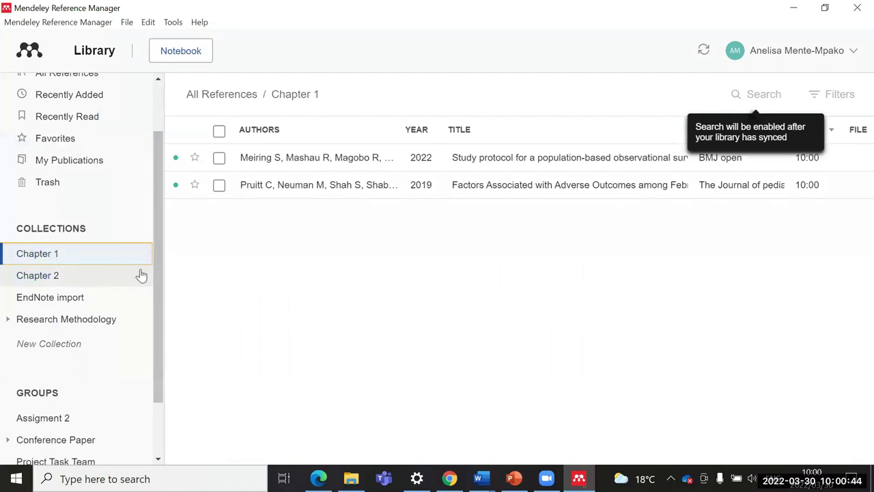
scroll(140, 275, up, 1)
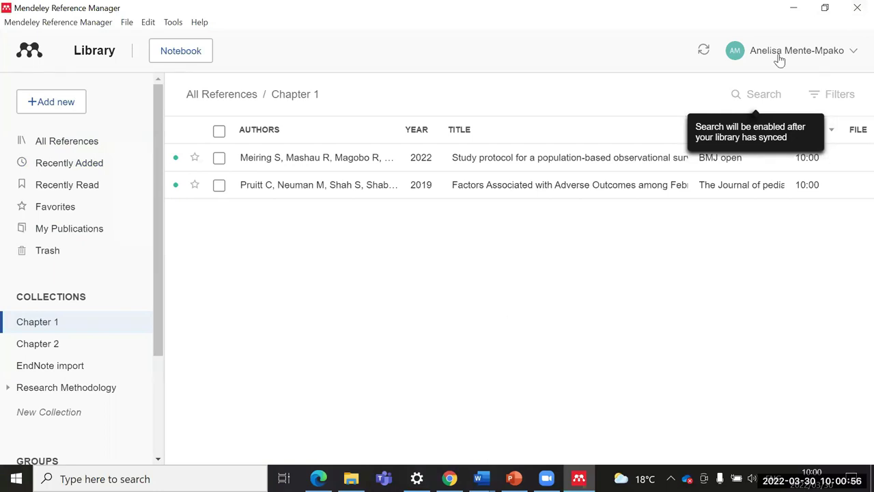
click(793, 8)
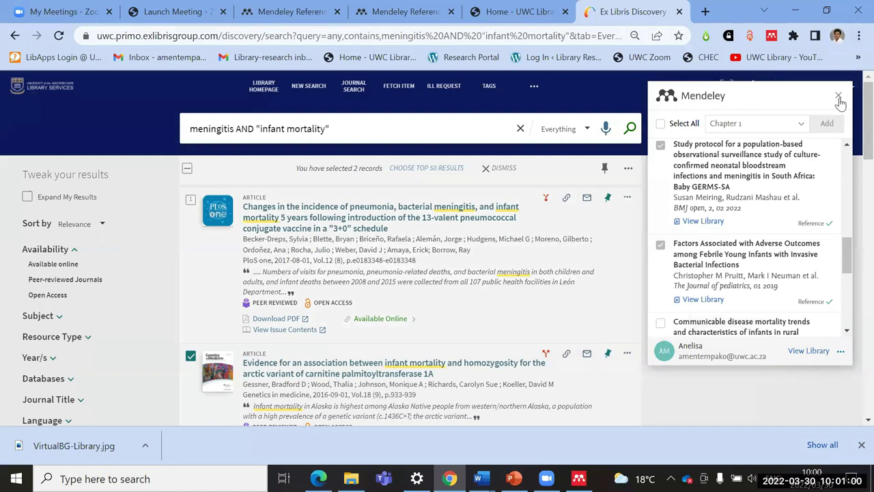
Step: Close the importer panel and reach Google Scholar through the UWC library home page
click(839, 92)
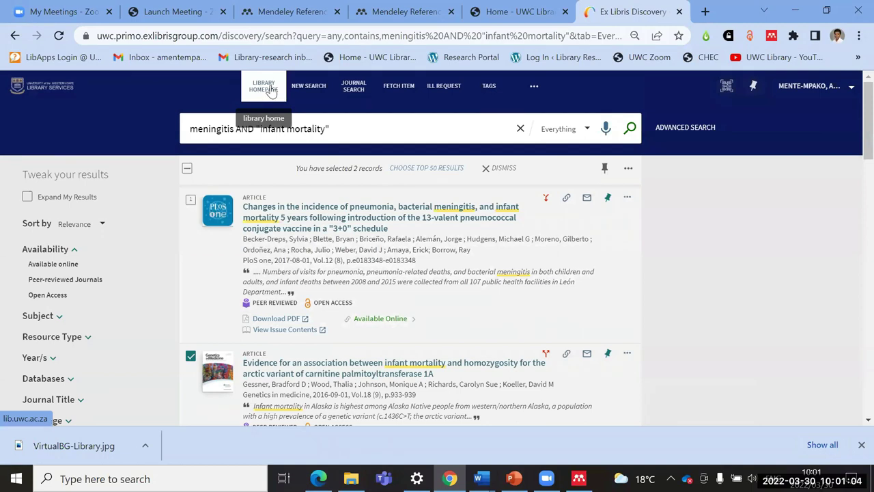
click(271, 90)
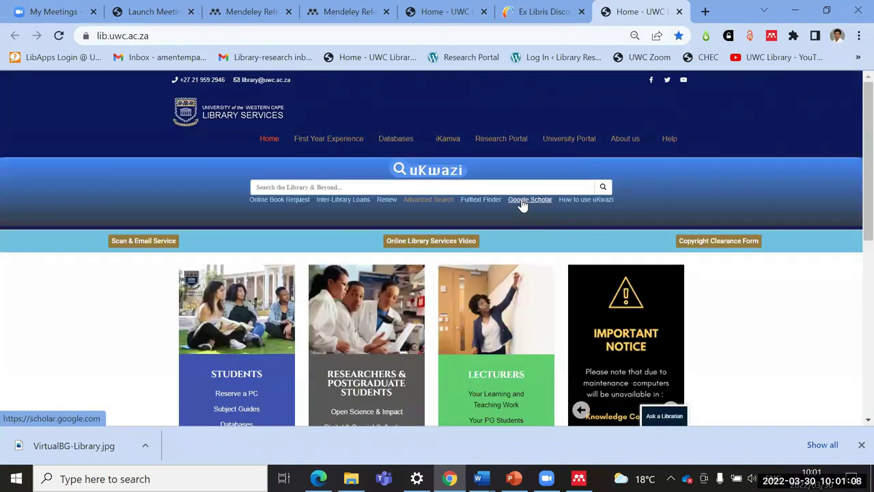
click(526, 201)
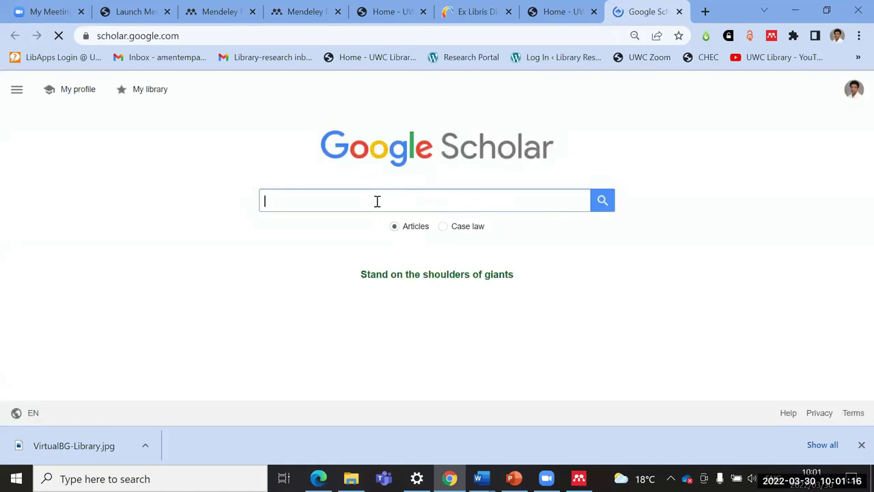
Step: Rerun the recent grief AND "mental illness" search from Scholar's search box
click(377, 201)
click(323, 205)
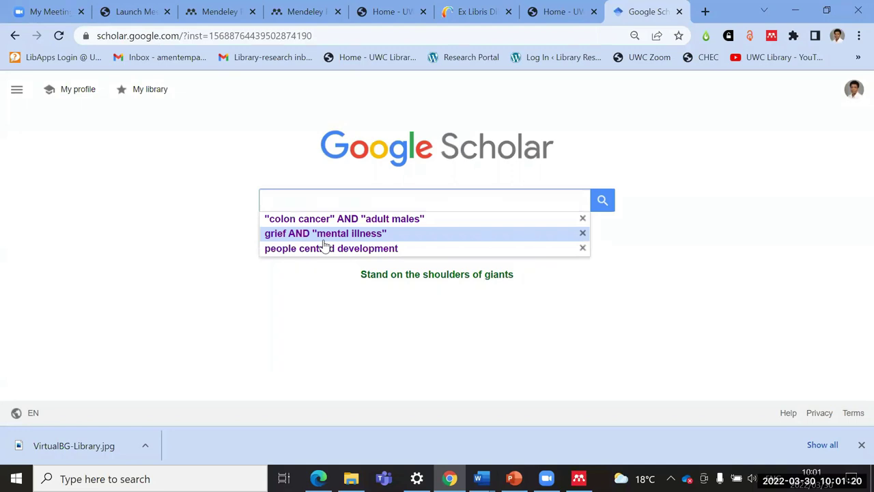
click(323, 237)
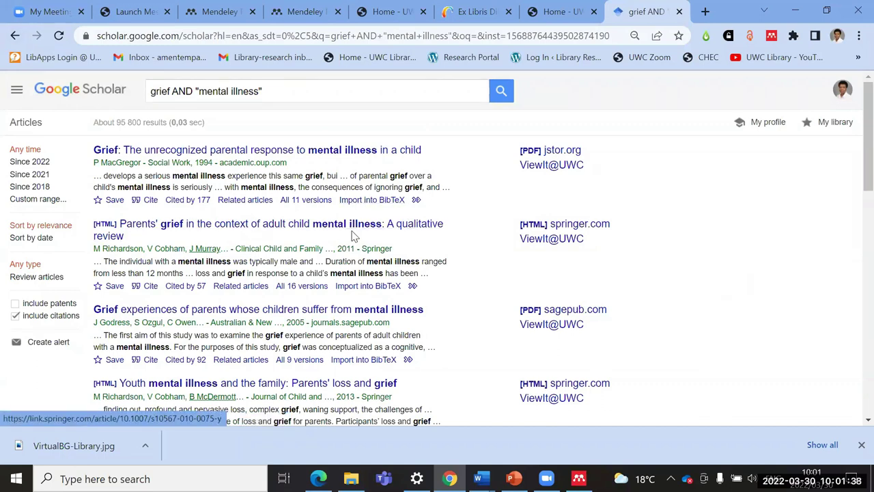
click(21, 93)
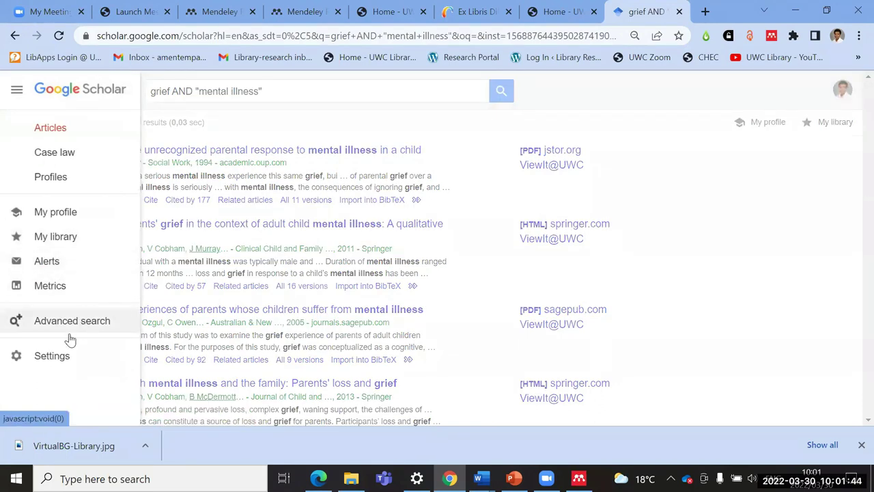
Step: Set Scholar's bibliography manager to show BibTeX import links and save the settings
click(53, 358)
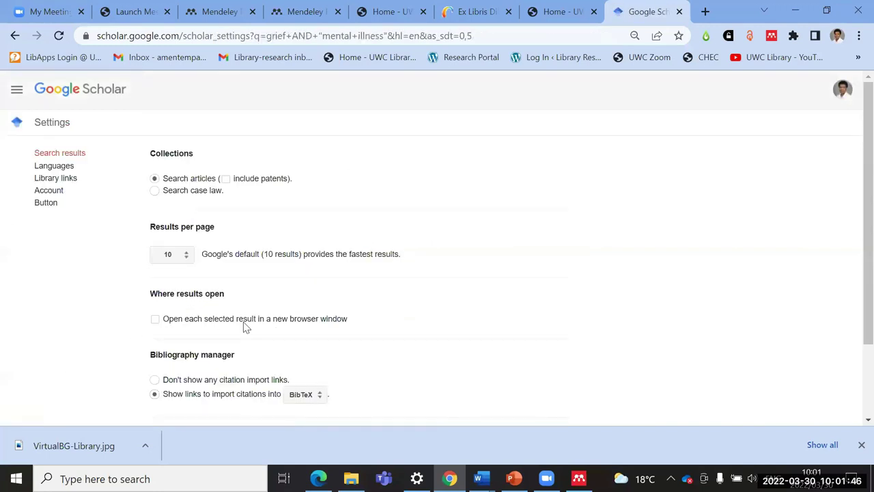
scroll(322, 300, down, 2)
scroll(197, 291, down, 3)
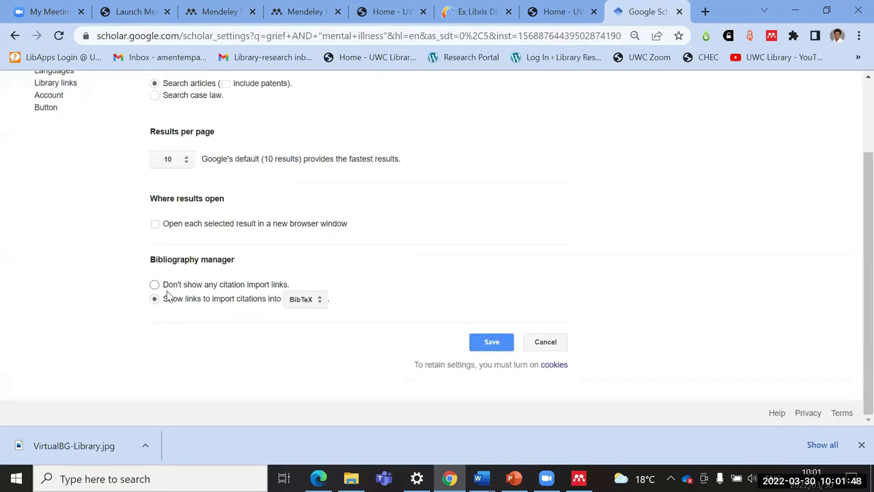
click(321, 306)
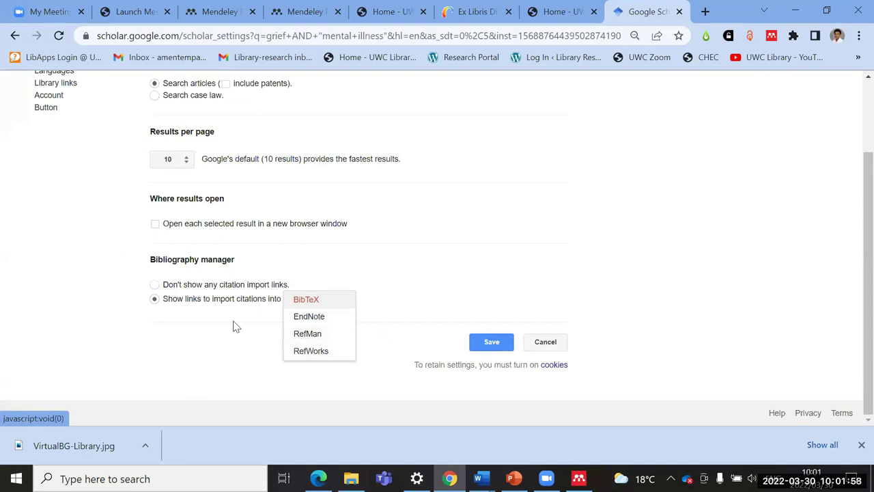
click(307, 301)
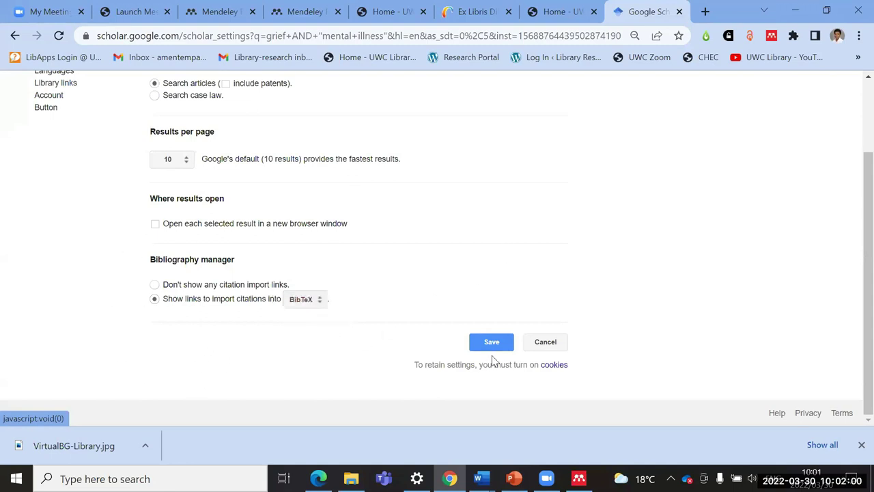
click(492, 342)
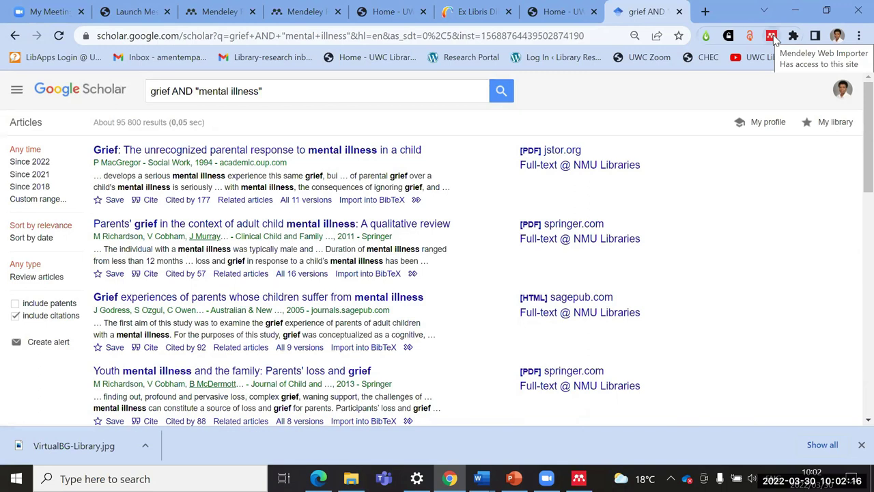
Step: In the Mendeley importer, tick Parents' Grief in the Context, Grief Experiences of Parents, and Parental grief and serious mental illness
click(773, 41)
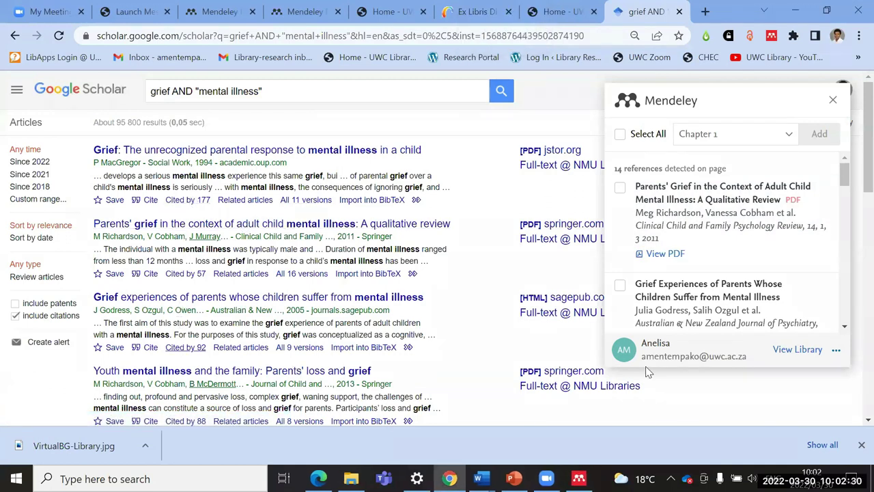
click(619, 187)
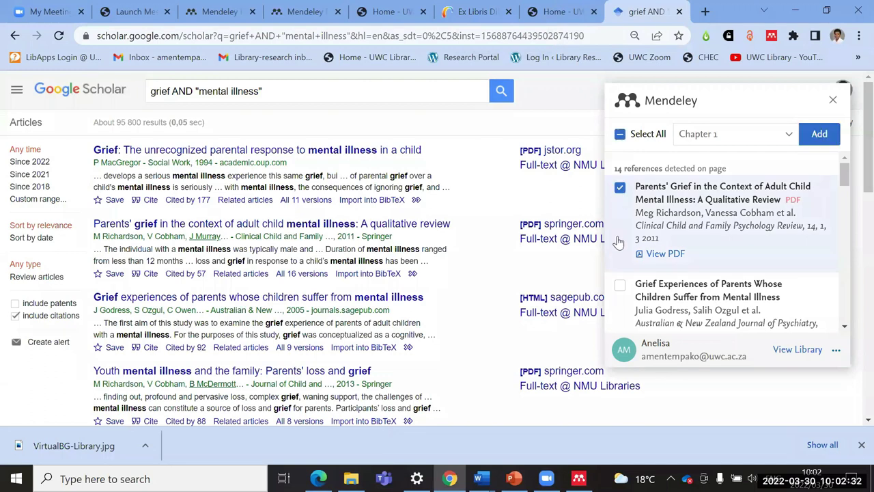
scroll(650, 304, down, 1)
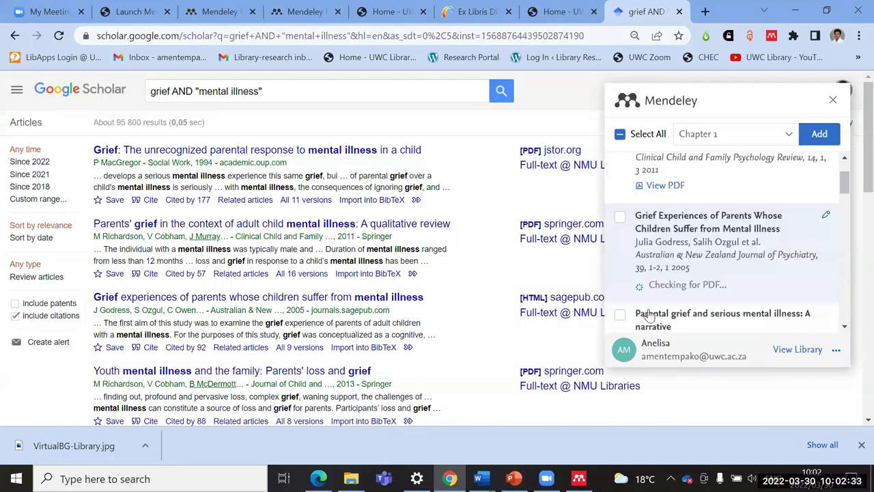
click(620, 219)
scroll(620, 205, down, 2)
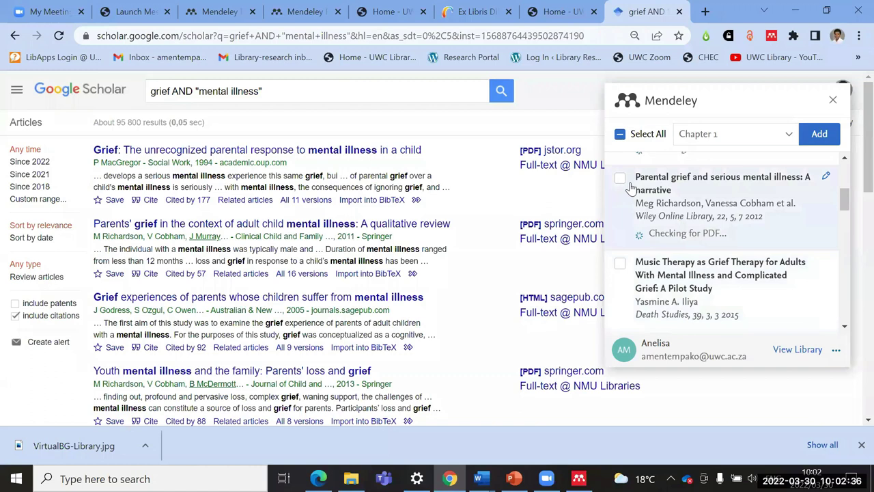
click(619, 180)
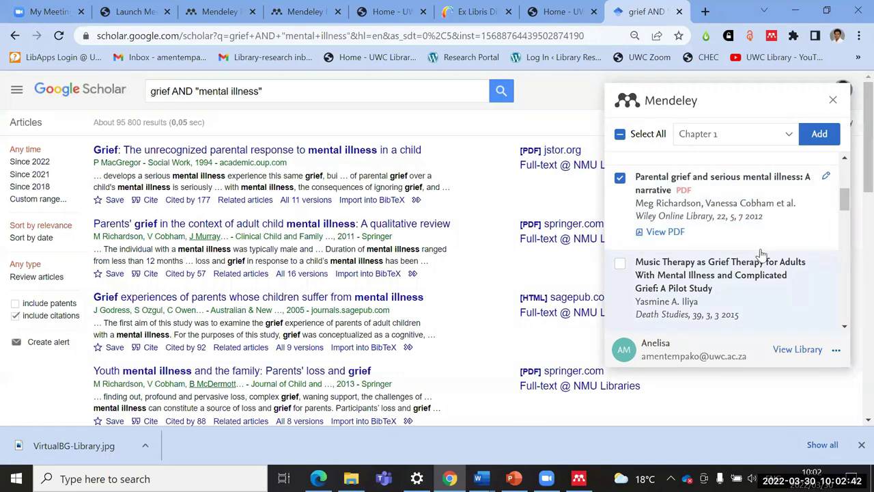
scroll(747, 286, up, 3)
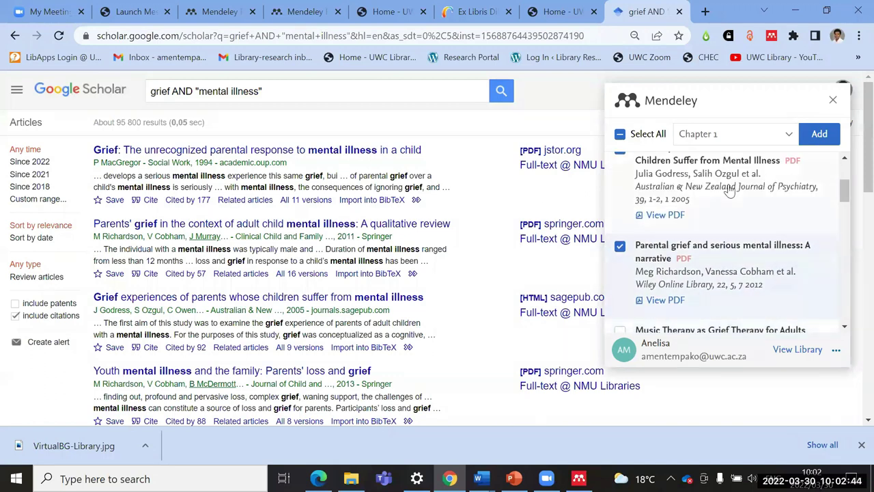
scroll(728, 273, up, 2)
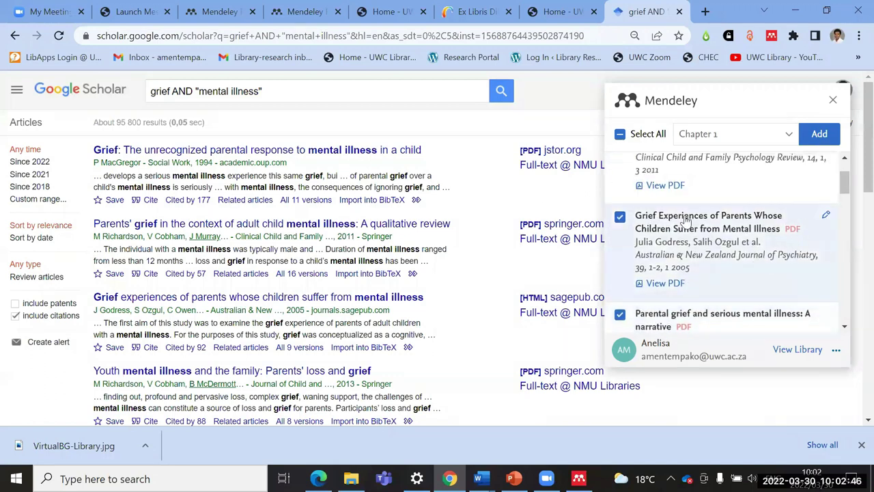
scroll(703, 226, up, 2)
scroll(682, 200, up, 1)
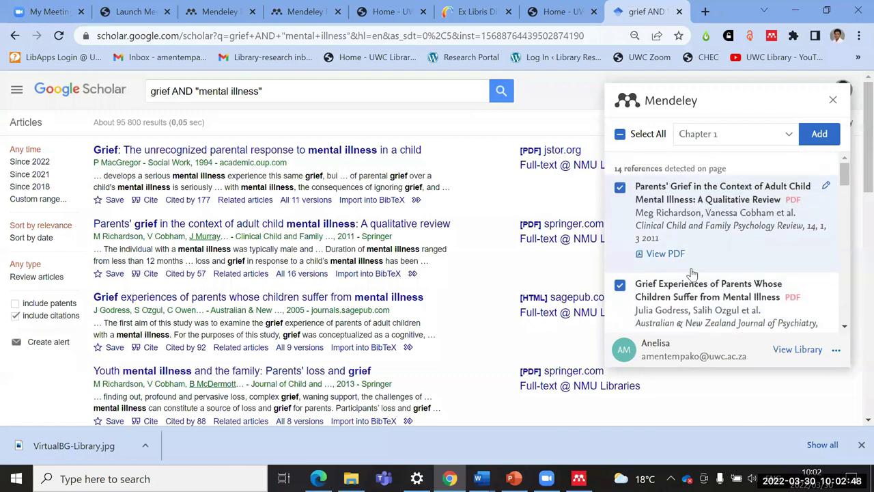
scroll(690, 271, down, 5)
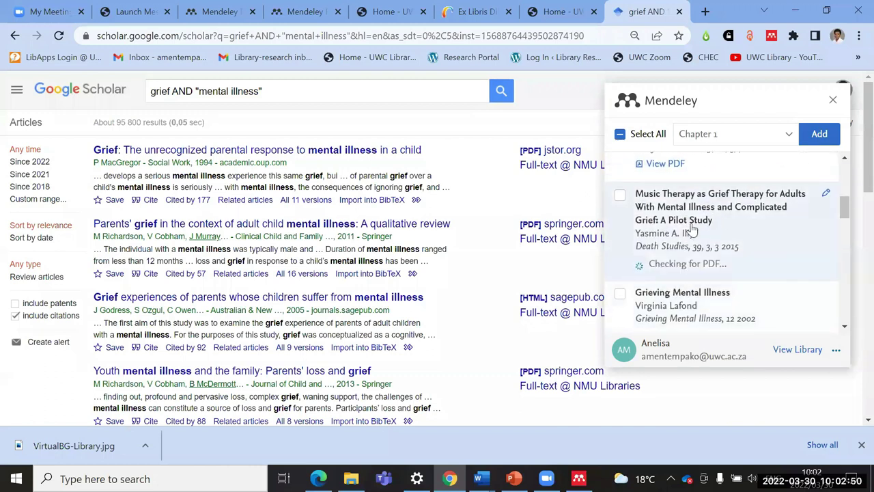
scroll(710, 249, down, 2)
scroll(718, 260, up, 3)
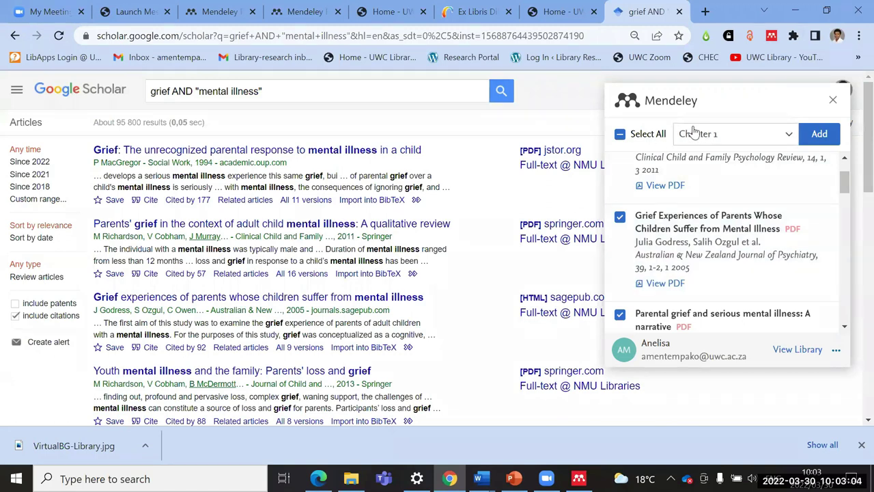
Step: Make Chapter 2 the only destination collection, add the references, and return to Reference Manager
click(788, 135)
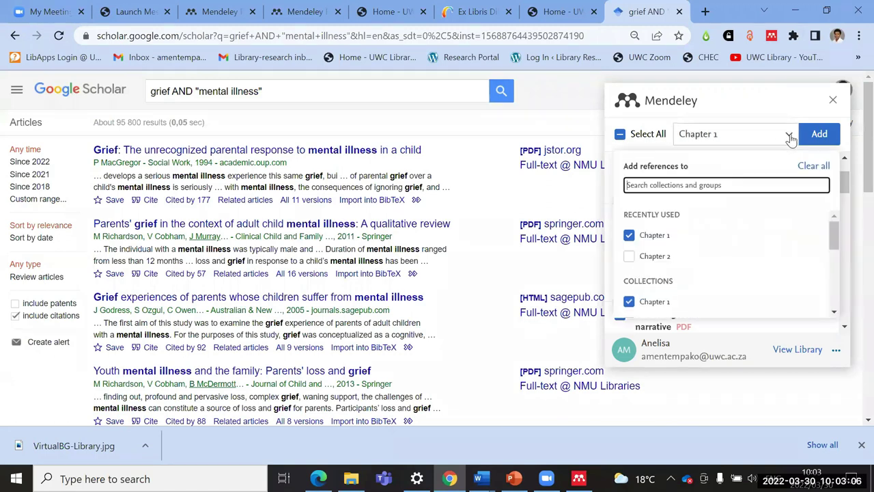
click(669, 265)
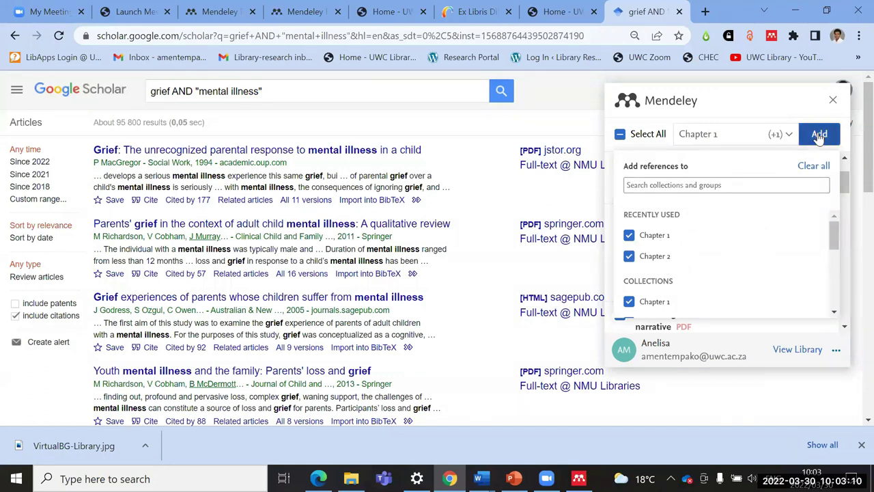
click(792, 136)
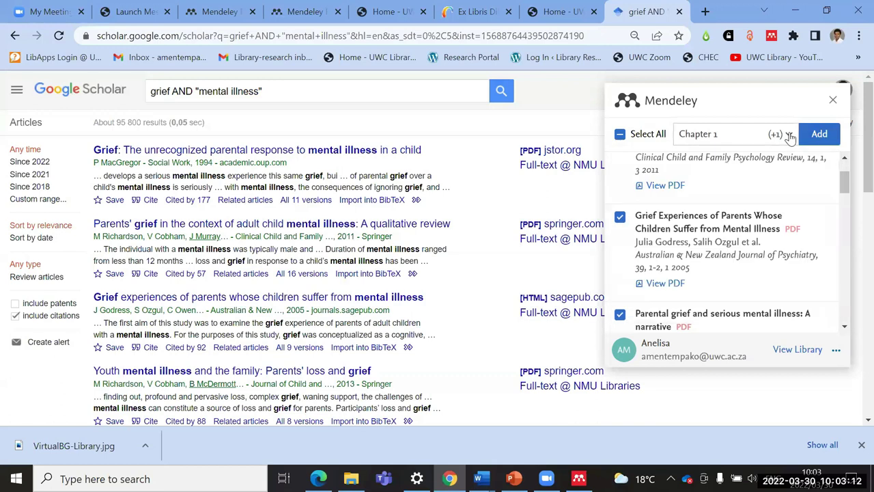
click(785, 134)
click(707, 135)
click(787, 135)
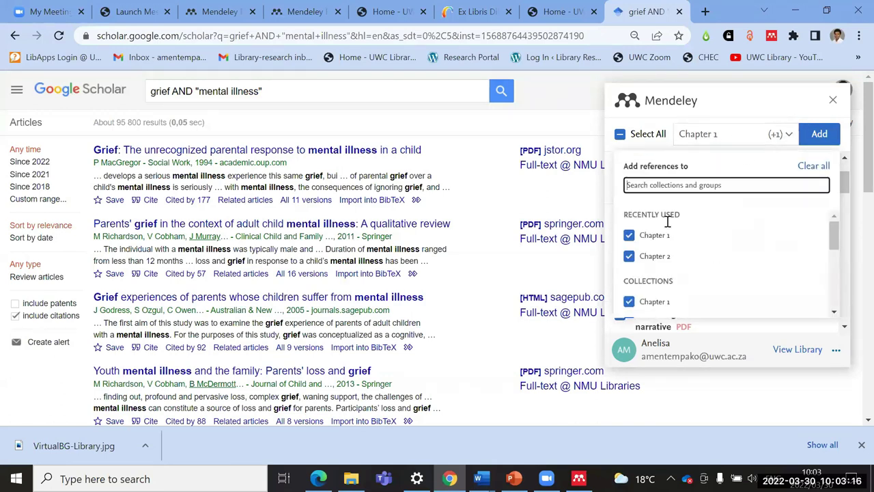
click(628, 234)
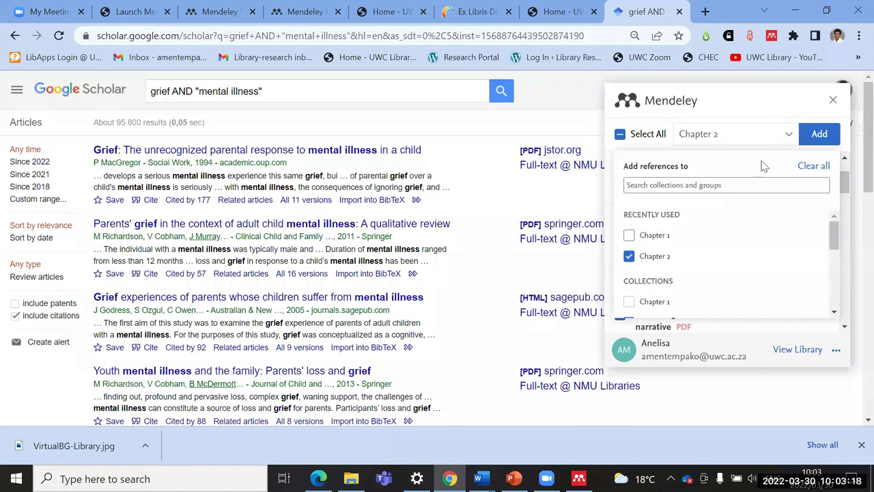
click(822, 135)
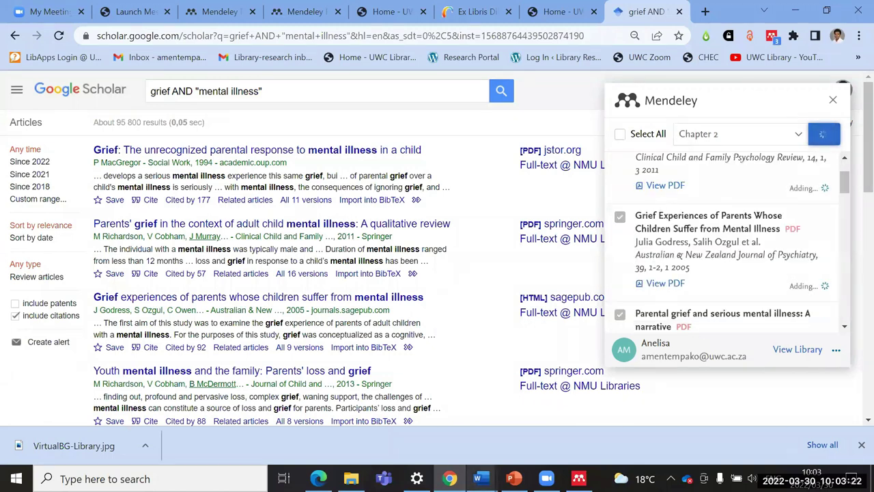
mouse_move(513, 479)
click(578, 479)
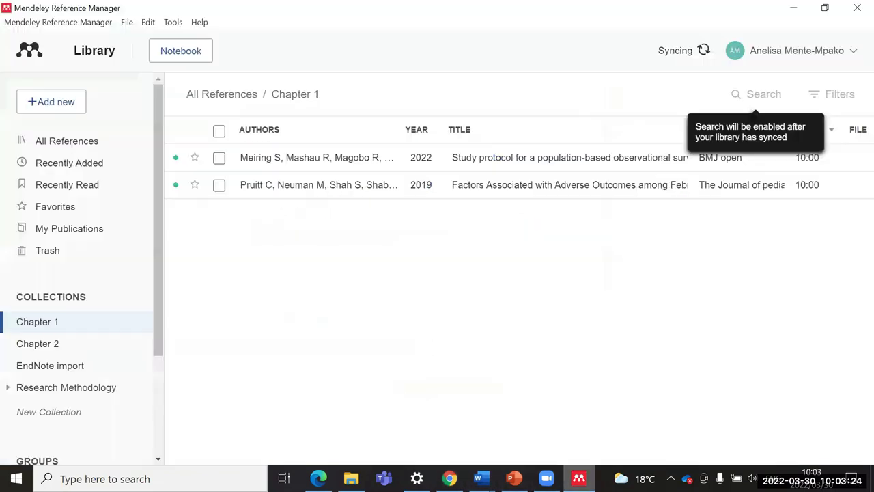
Step: Confirm the Chapter 2 collection holds the three grief references, then minimize Mendeley
click(49, 348)
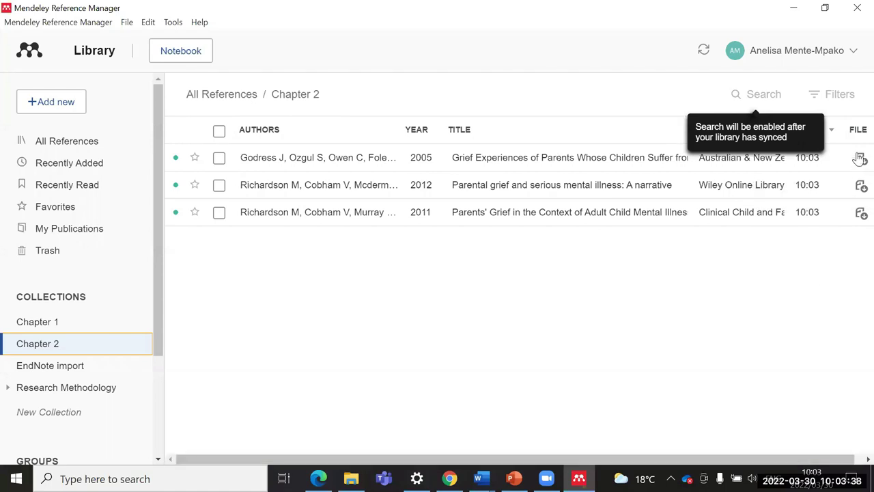
click(793, 9)
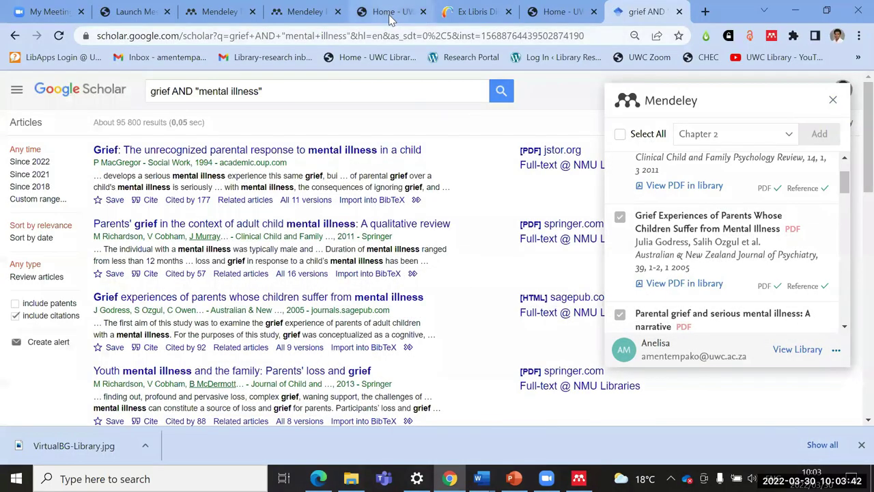
Step: Go to the UWC library home page, dismiss the chat invitation, and reach A-Z Databases
click(398, 12)
click(690, 244)
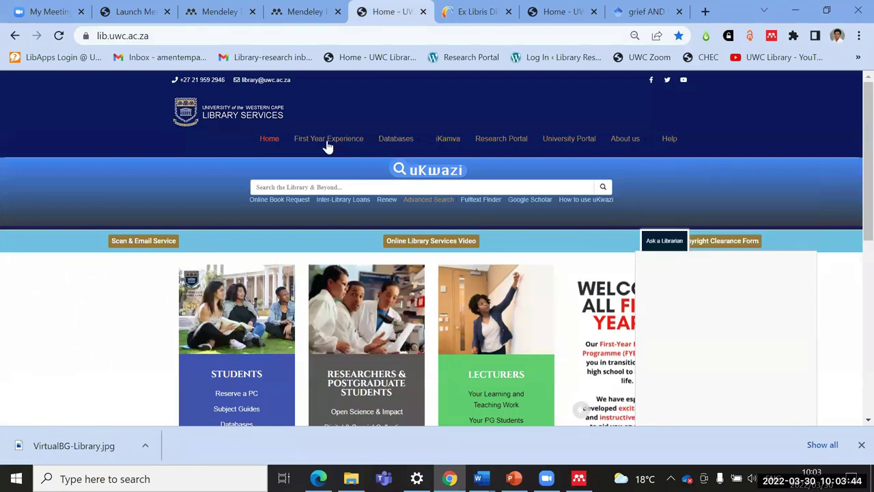
mouse_move(394, 138)
click(404, 168)
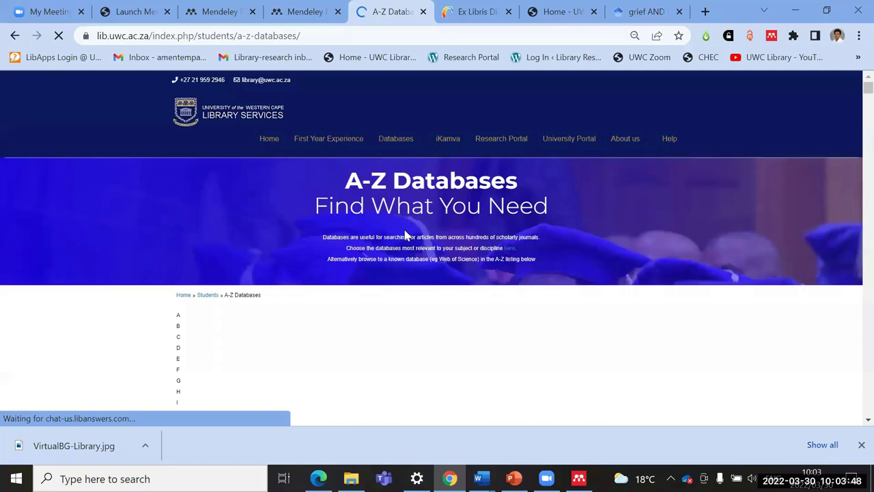
Step: Filter the database list to letter S and open ScienceDirect in a new tab
scroll(573, 218, down, 2)
scroll(539, 273, down, 3)
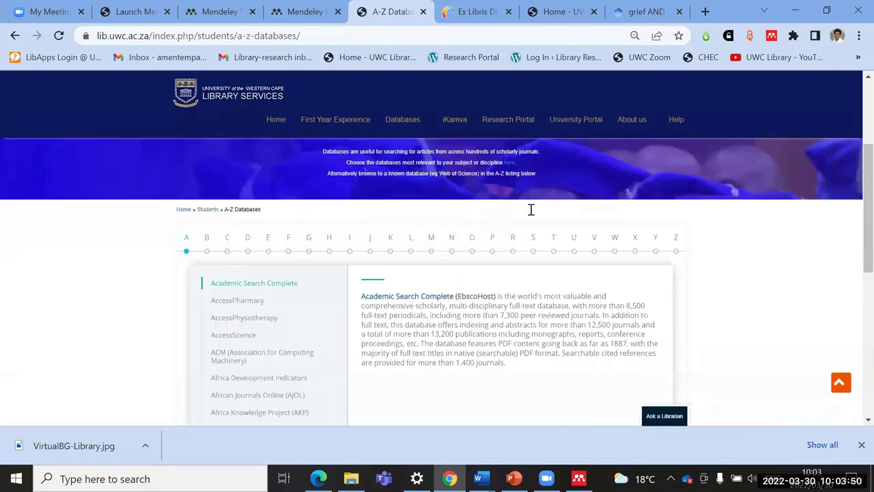
scroll(539, 204, up, 1)
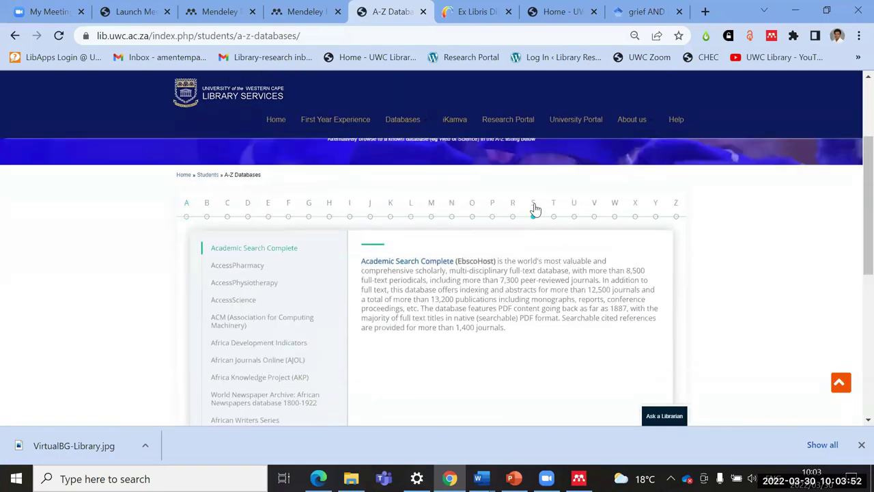
click(534, 205)
scroll(440, 262, down, 2)
scroll(440, 262, up, 3)
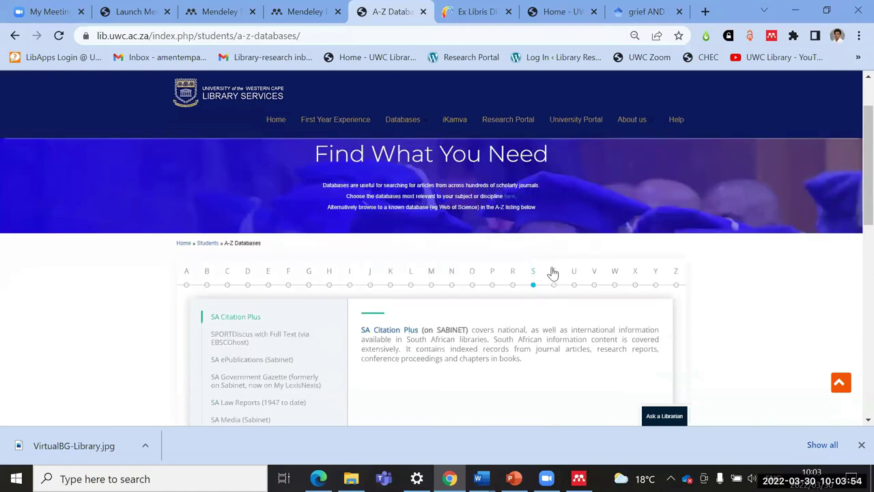
scroll(440, 312, down, 5)
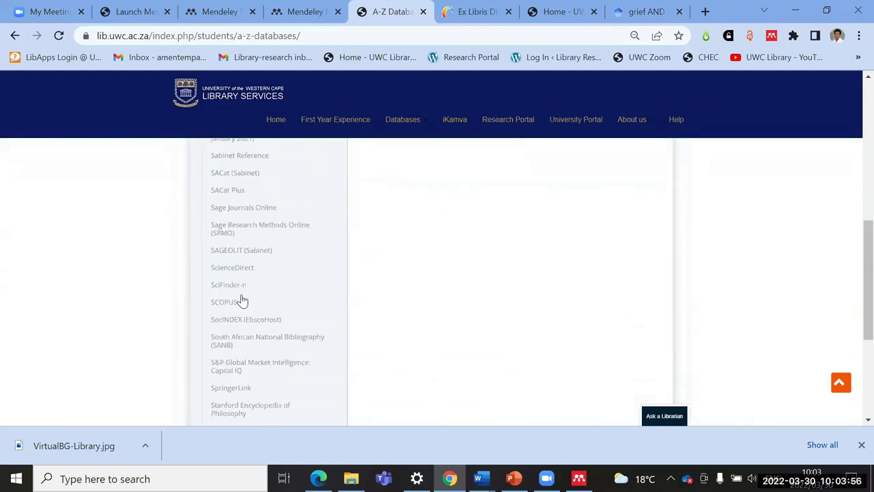
scroll(285, 260, up, 4)
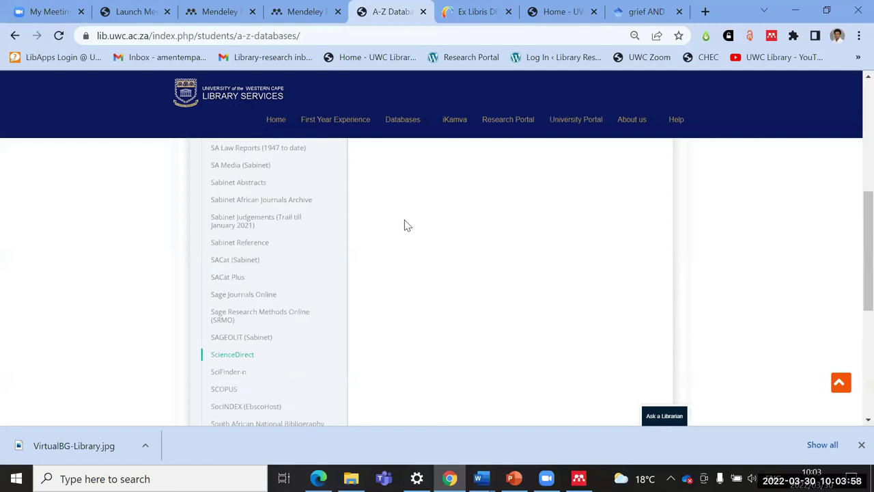
click(383, 263)
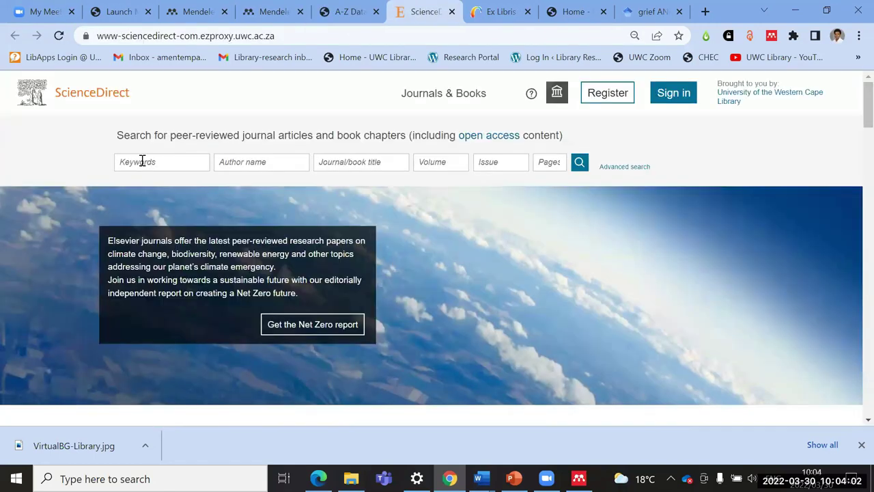
Step: Run a ScienceDirect keyword search for meningitis
click(141, 162)
text(meningitis)
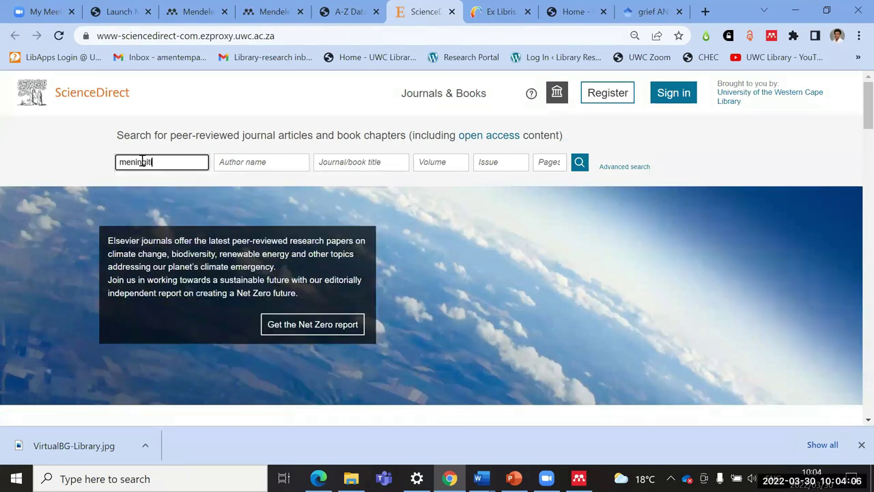
click(578, 162)
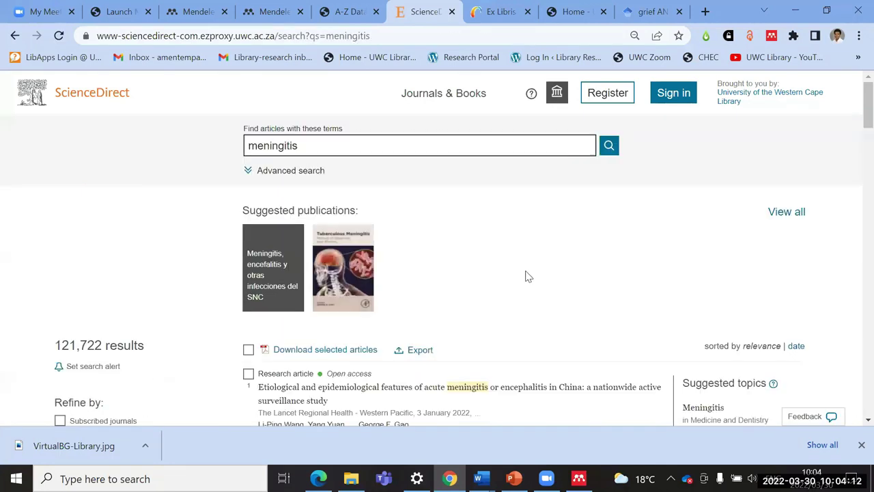
scroll(486, 284, down, 1)
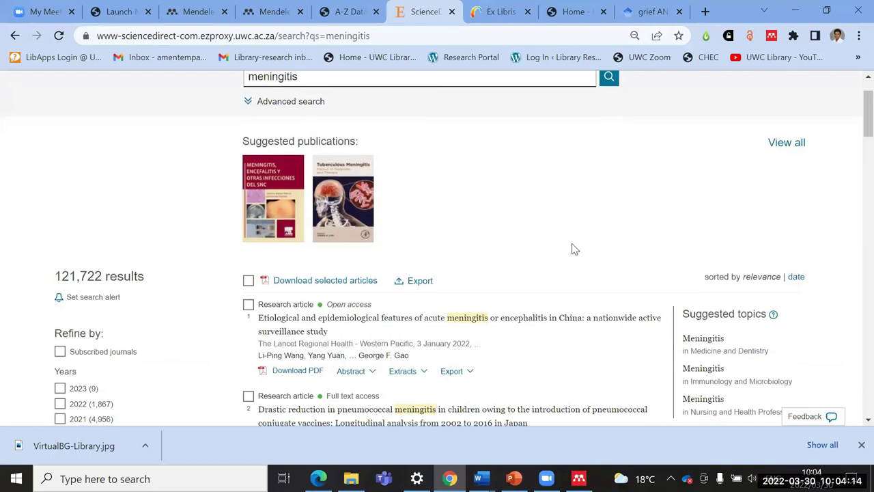
scroll(559, 246, down, 2)
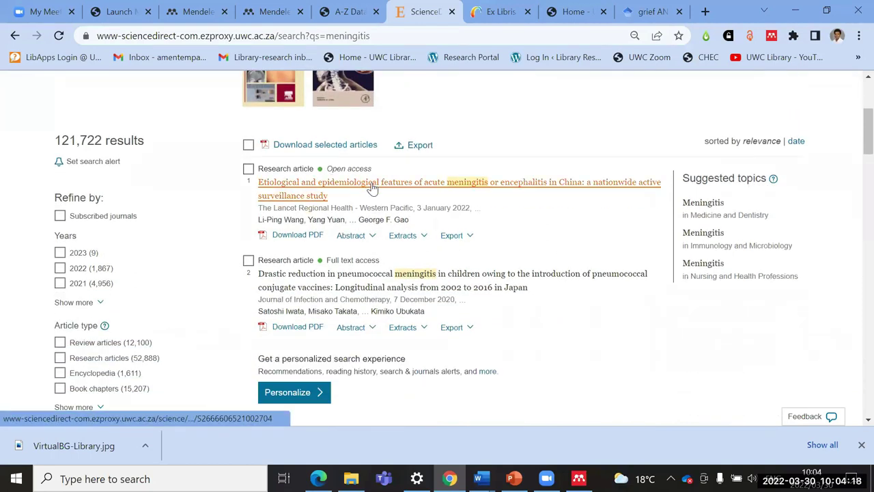
Step: Open the first meningitis article and dismiss the library and EndNote Click sign-in prompts
click(372, 186)
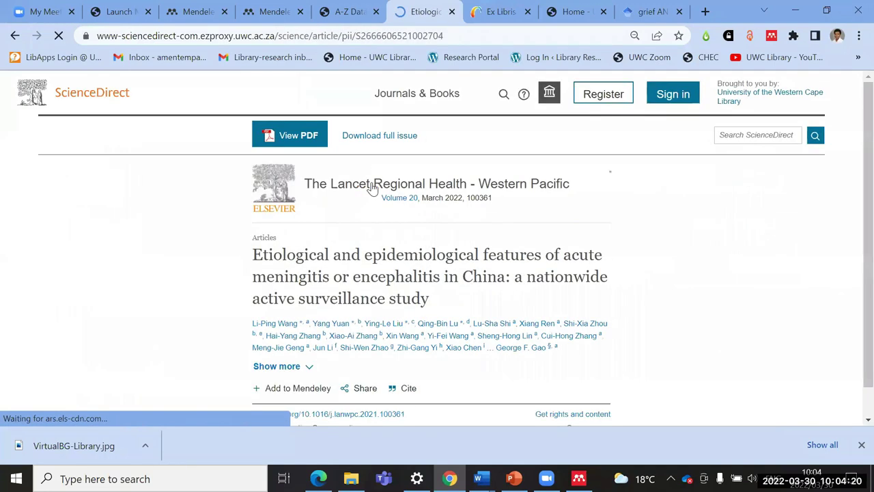
scroll(374, 183, down, 1)
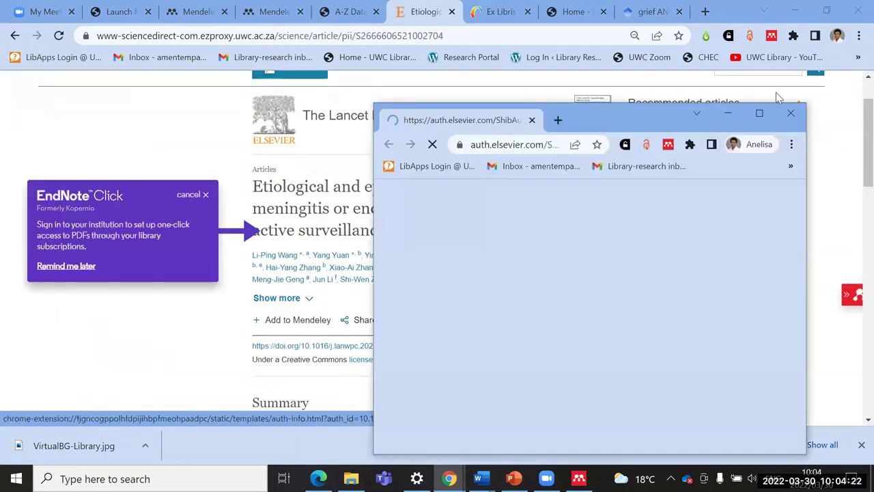
click(790, 114)
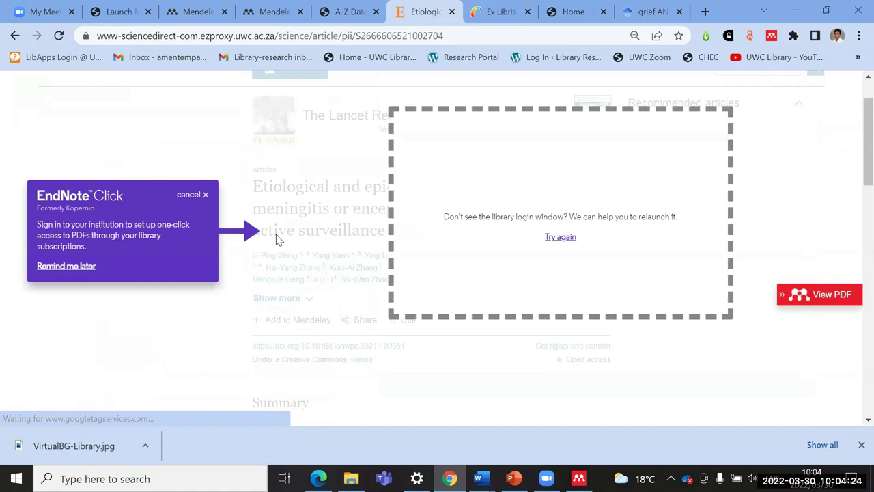
click(205, 194)
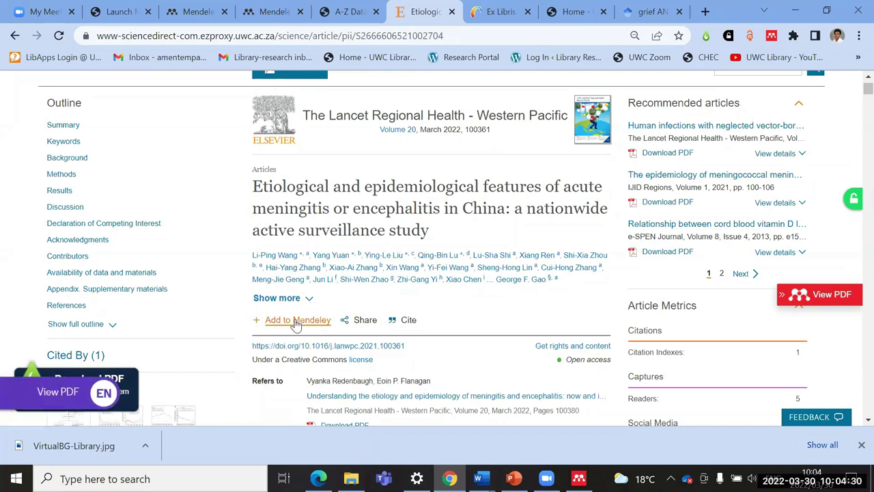
Step: Preview the article's references in Mendeley Web Importer, then return to results and tick the first
click(296, 321)
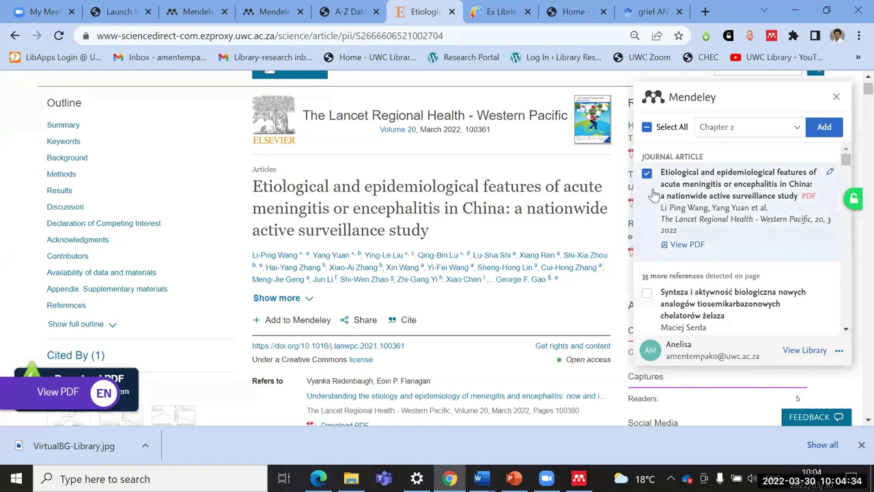
scroll(673, 263, down, 1)
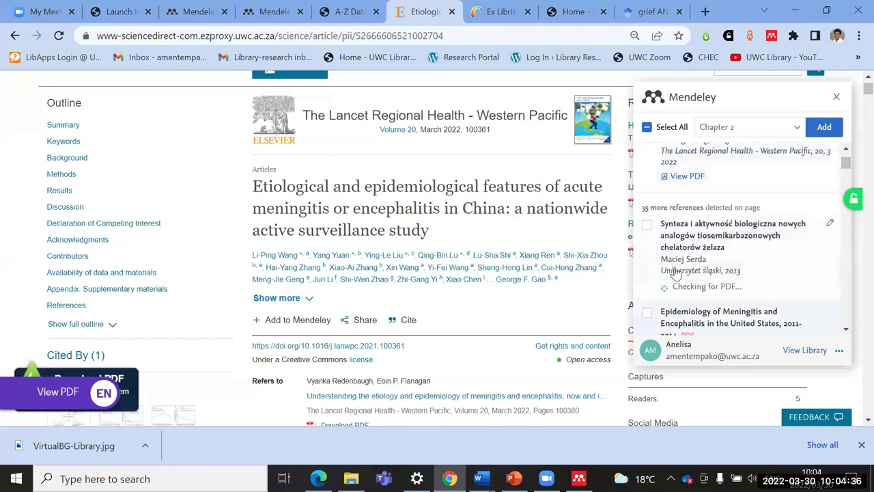
scroll(645, 224, down, 5)
scroll(649, 222, up, 5)
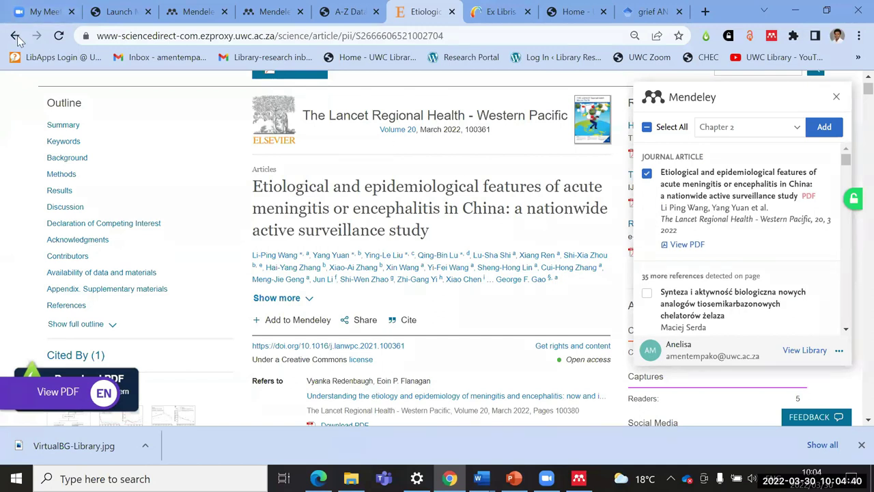
click(15, 36)
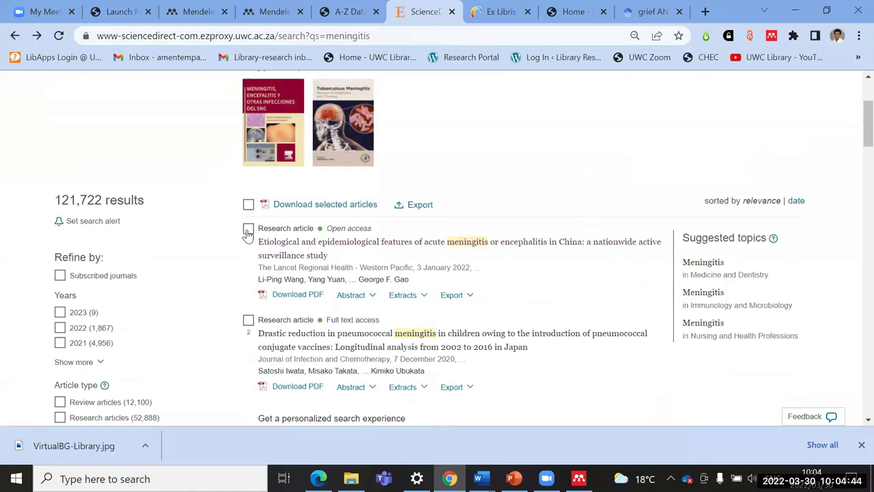
click(248, 230)
Step: Tick the second and third meningitis results and export all three citations to BibTeX
scroll(249, 225, down, 2)
click(248, 183)
click(247, 351)
scroll(468, 293, up, 1)
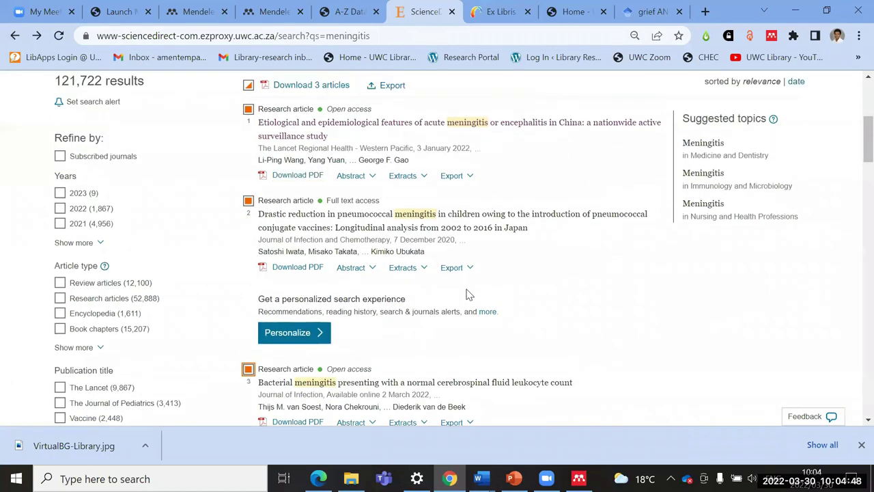
scroll(468, 294, up, 3)
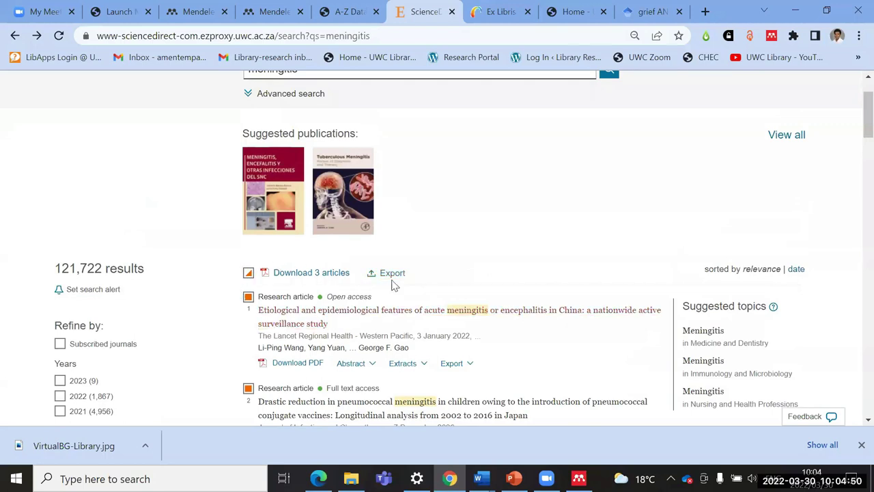
click(389, 272)
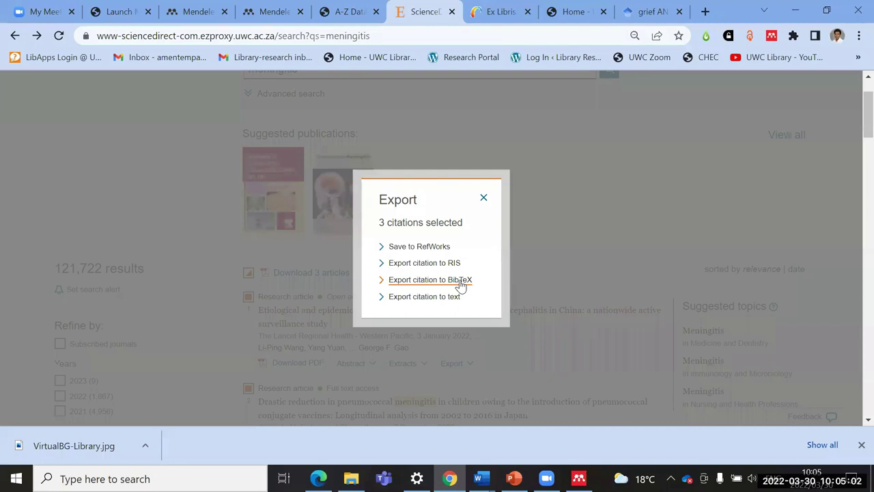
click(416, 280)
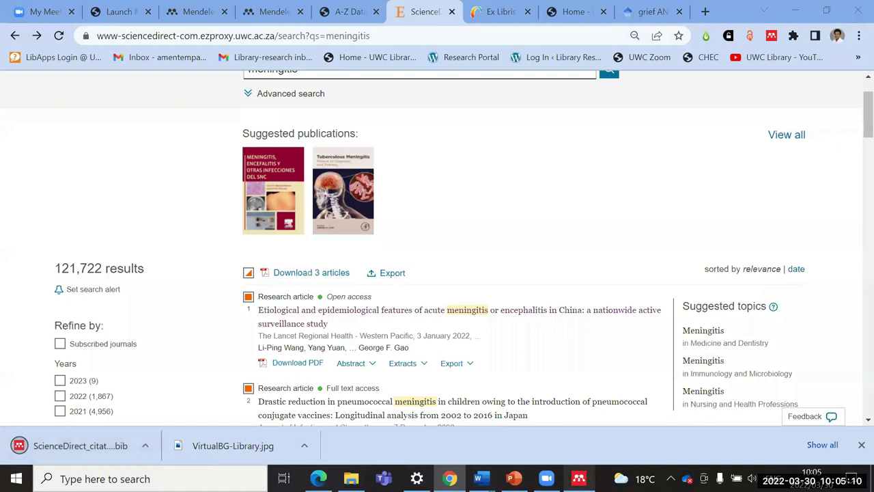
click(579, 478)
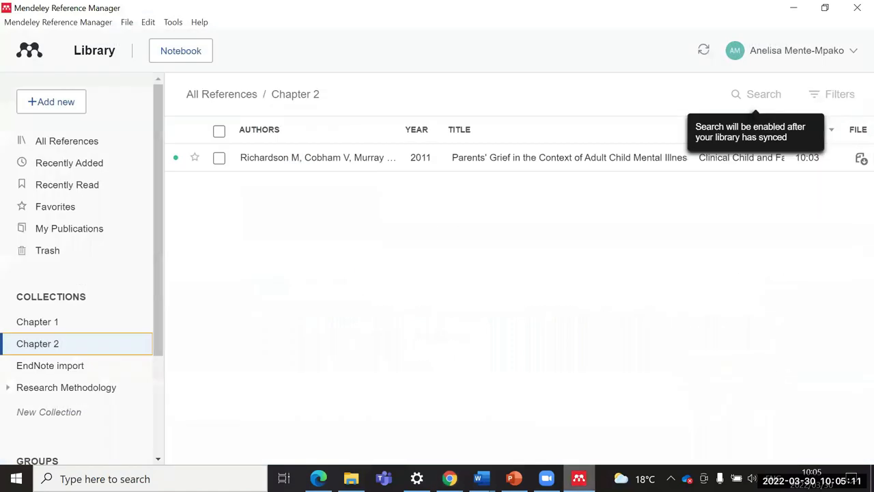
Step: Import the ScienceDirect_citations .bib file from Downloads into All References
click(59, 142)
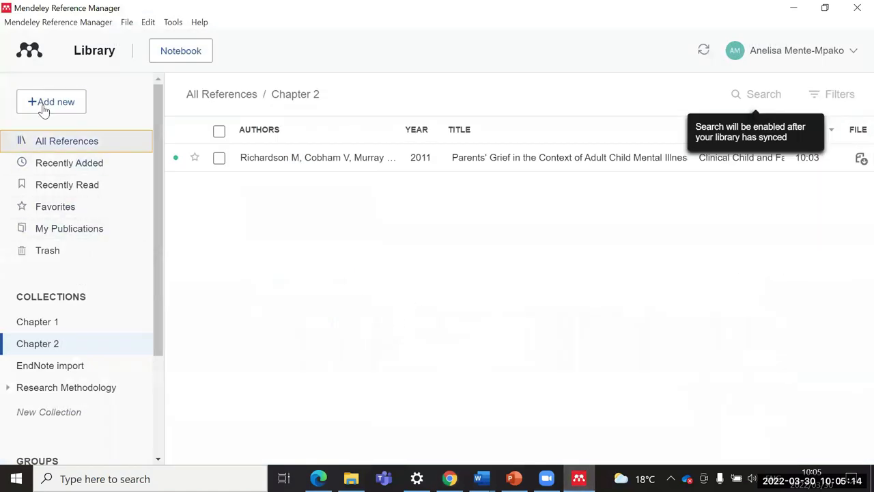
click(45, 105)
mouse_move(75, 192)
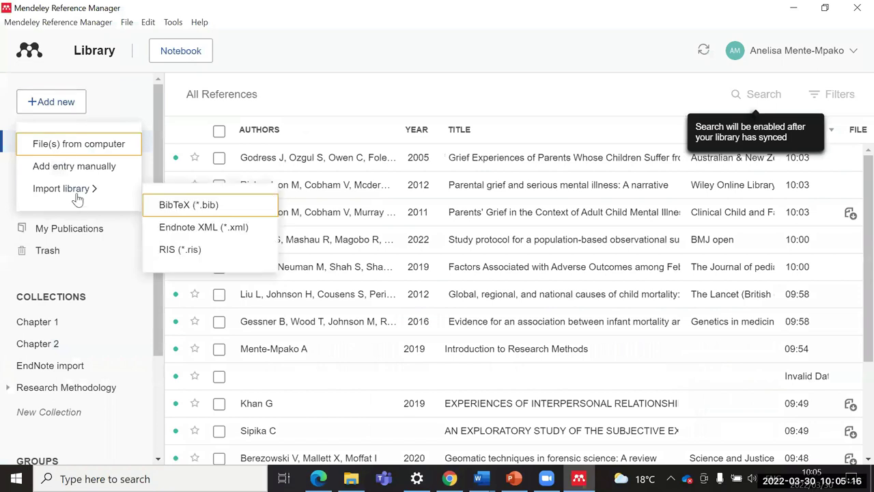
click(170, 208)
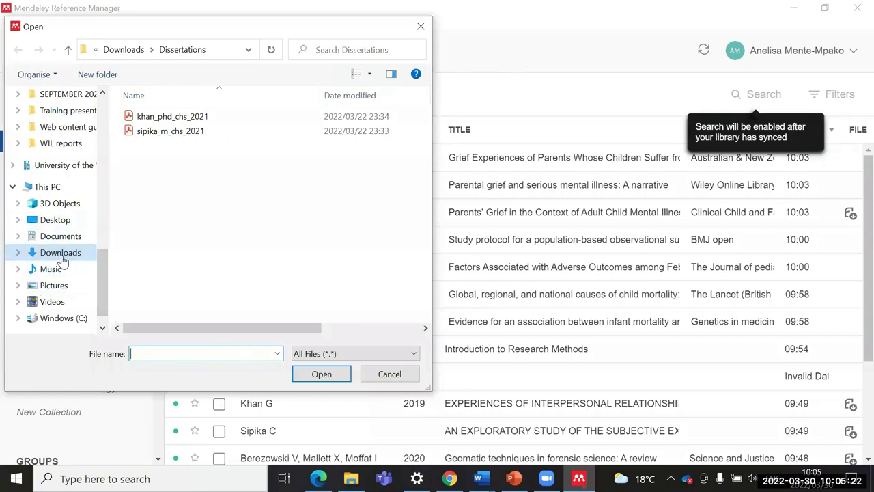
click(60, 252)
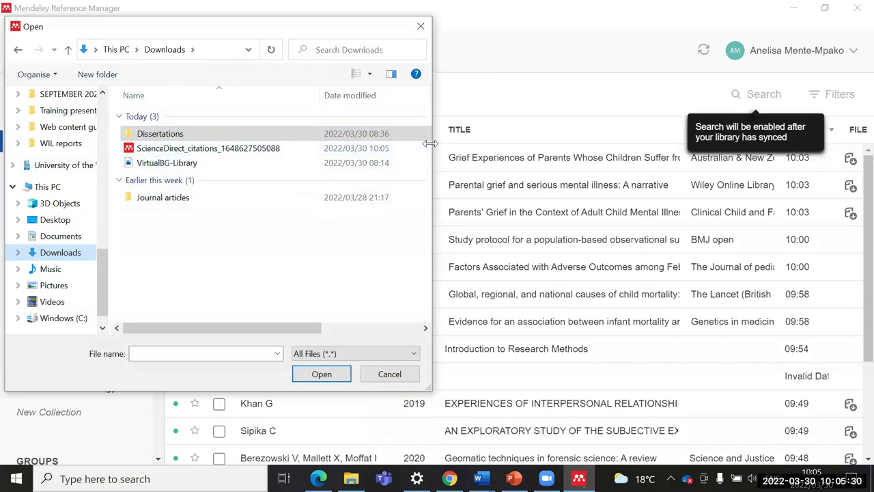
drag(429, 143, 528, 144)
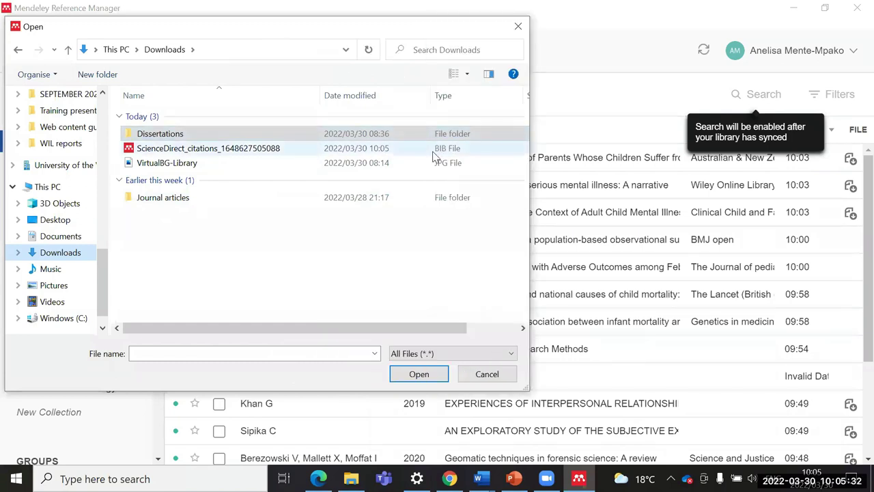
click(179, 151)
click(404, 374)
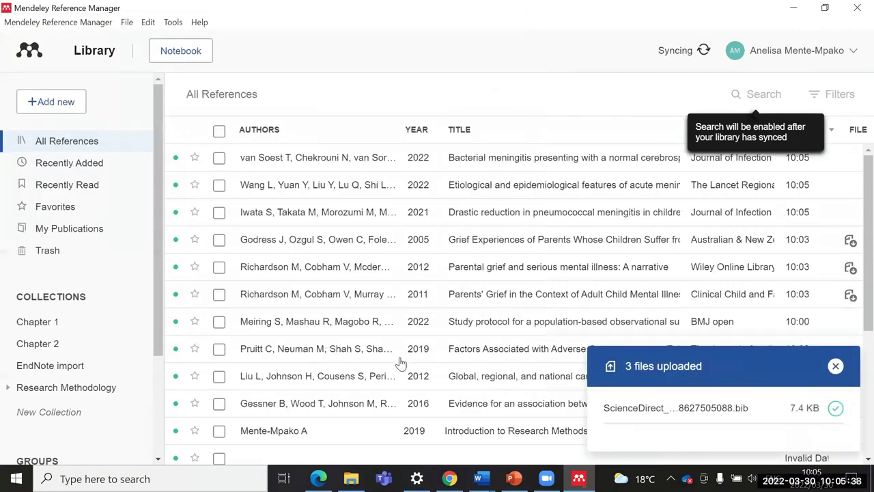
Step: Select the Bacterial meningitis and Etiological features references, cancel a repeat BibTeX import, and minimize
click(218, 158)
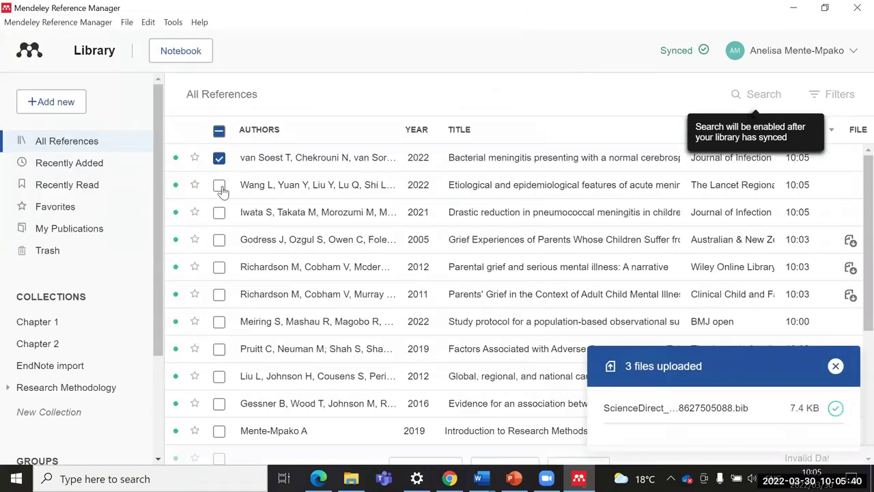
click(219, 185)
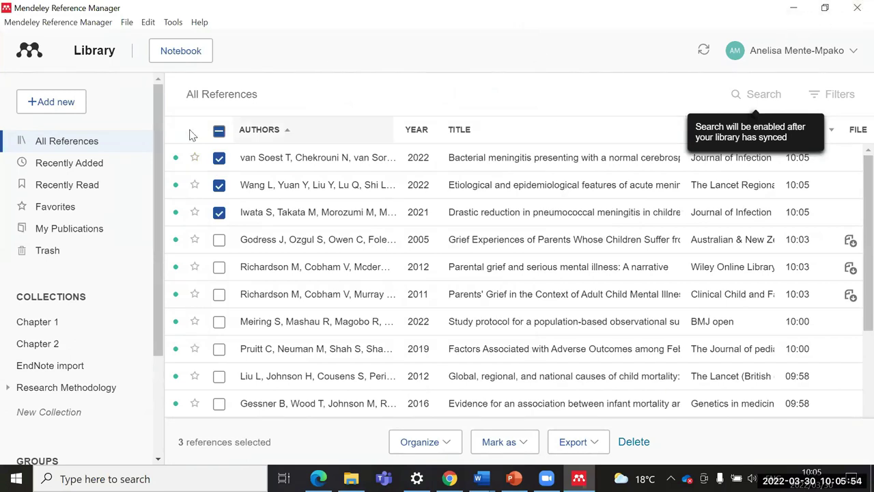
click(42, 103)
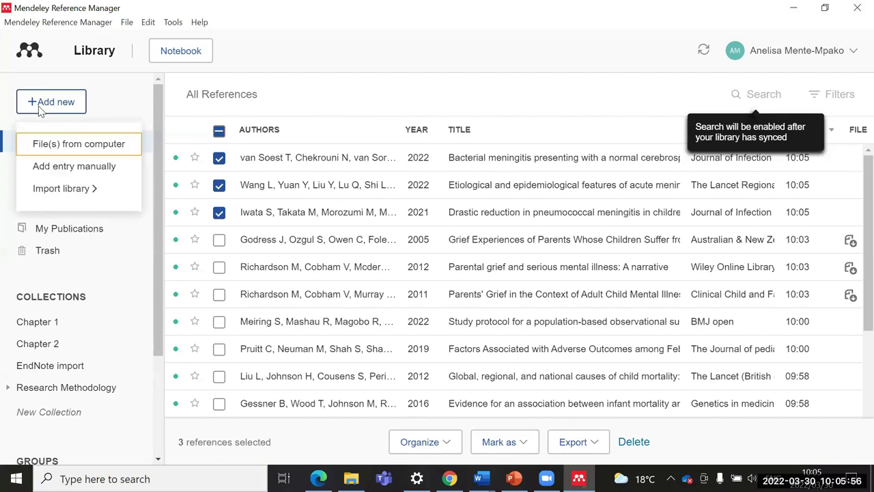
mouse_move(65, 192)
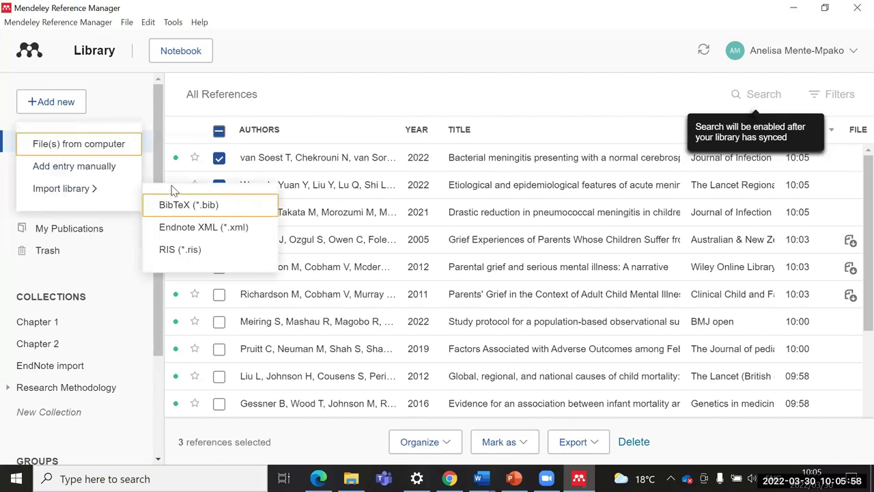
click(177, 206)
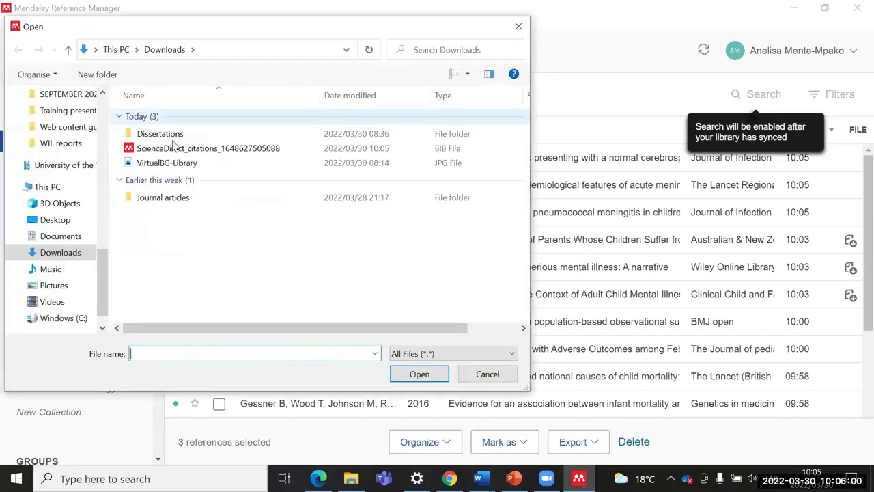
click(517, 28)
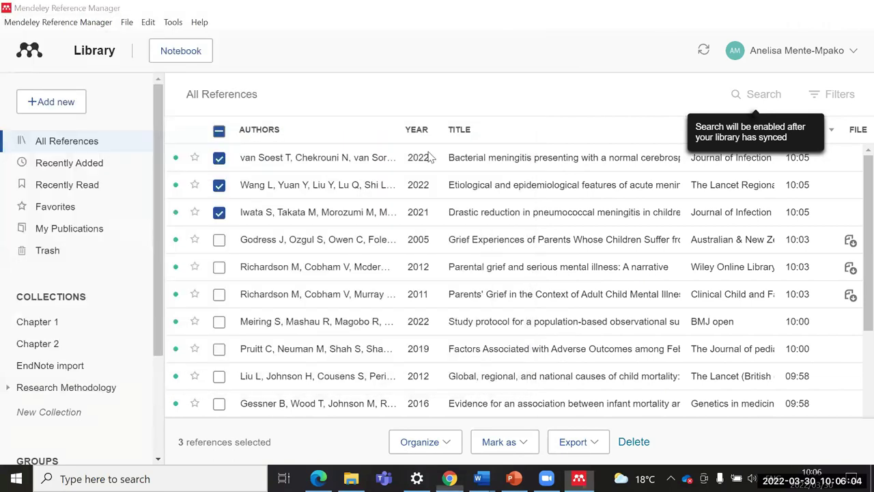
click(797, 13)
Step: Open Web of Science from the W section of the library's A-Z Databases list
click(331, 17)
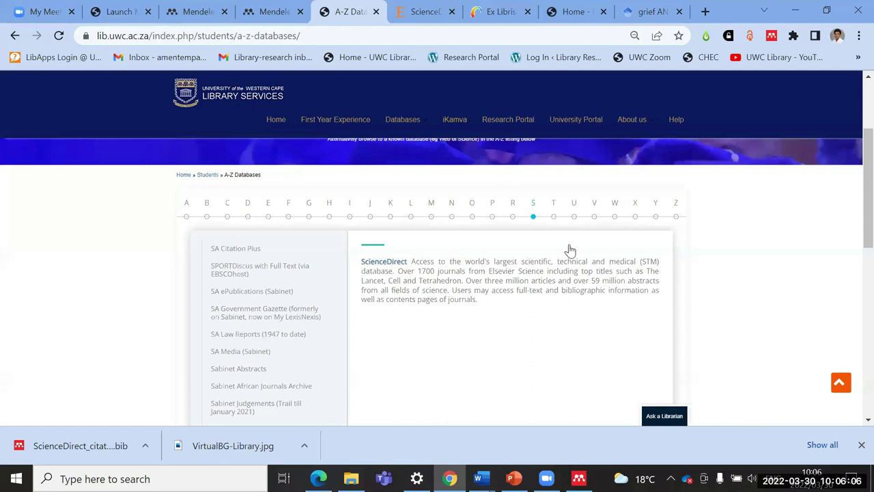
click(614, 209)
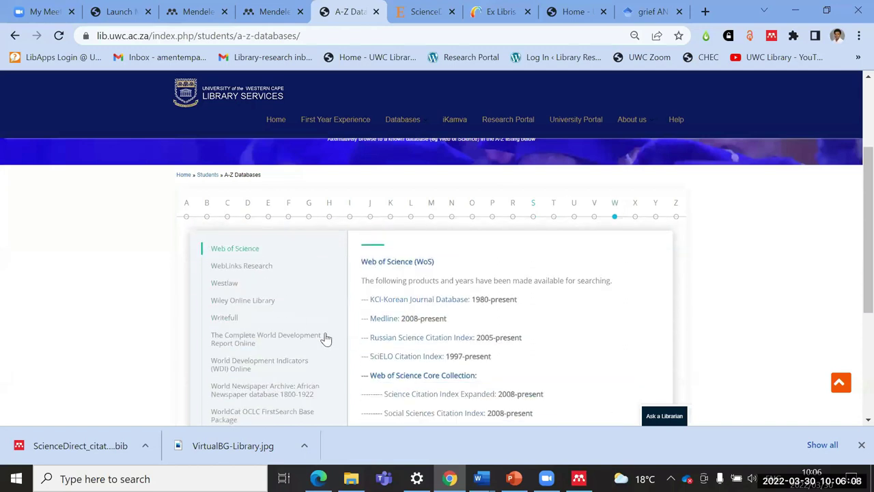
scroll(343, 316, down, 1)
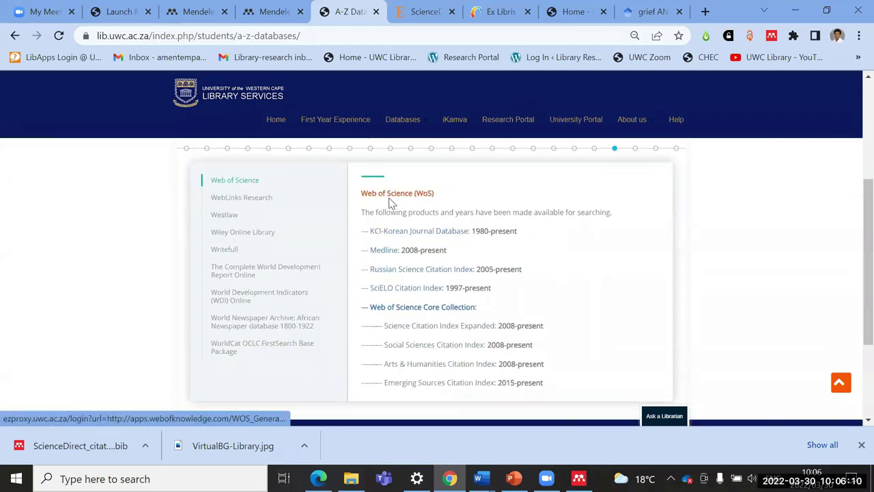
click(392, 195)
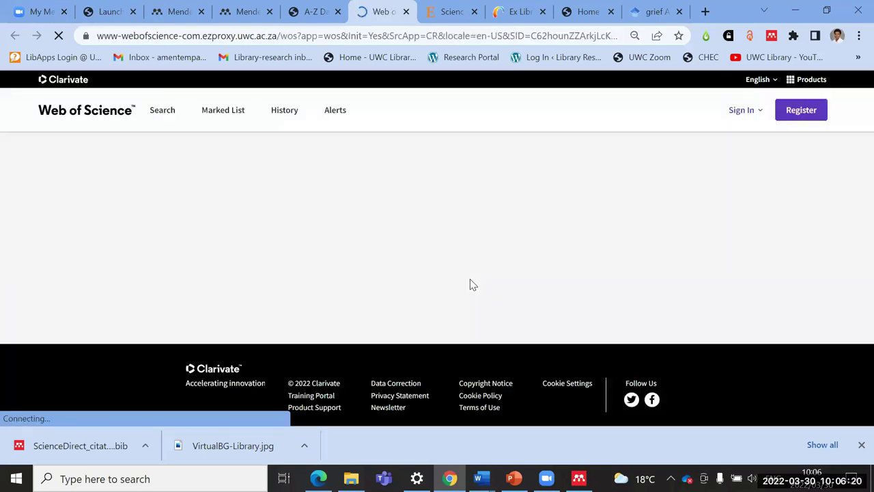
scroll(426, 266, down, 3)
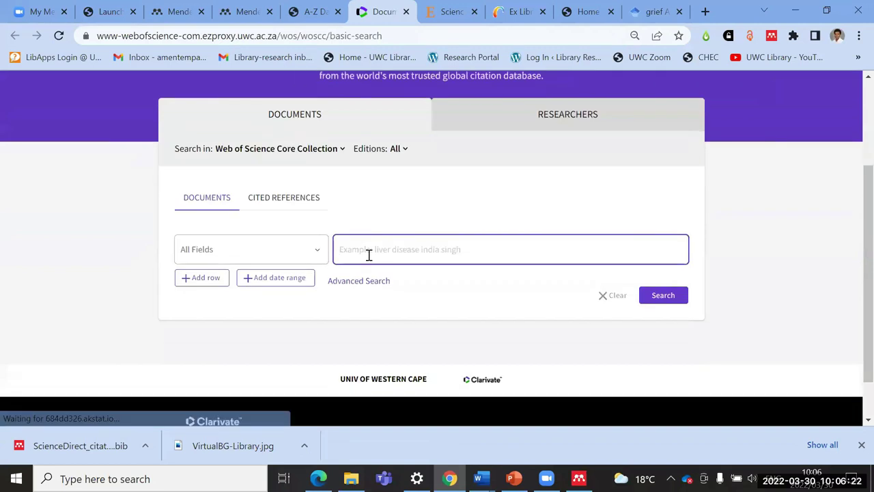
Step: Search Web of Science All Fields for 'biometrics', bringing up 20,336 results
click(368, 255)
scroll(369, 253, down, 1)
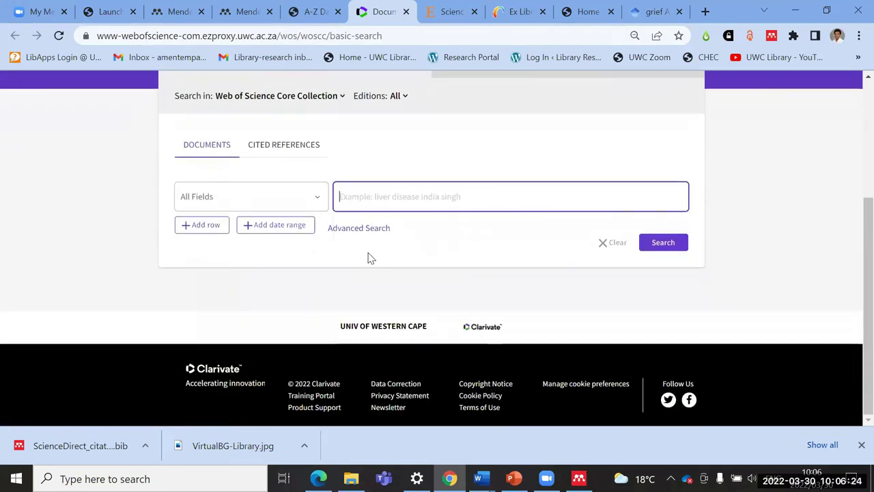
click(366, 198)
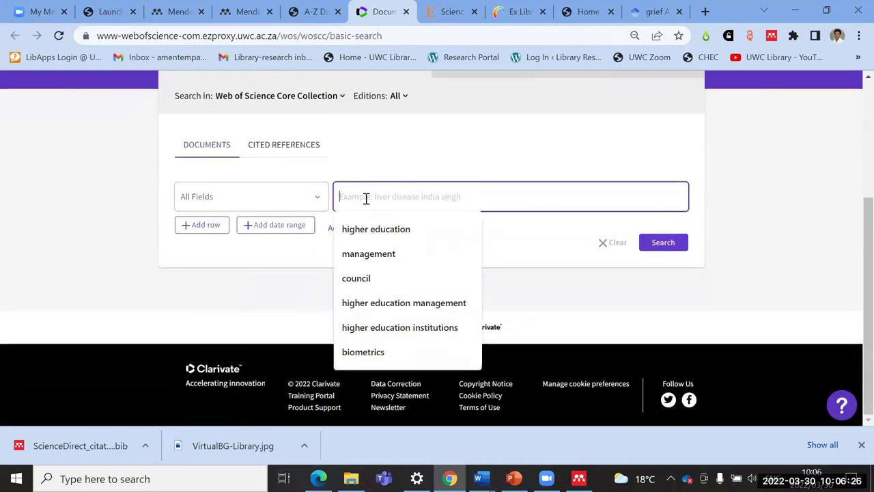
click(367, 353)
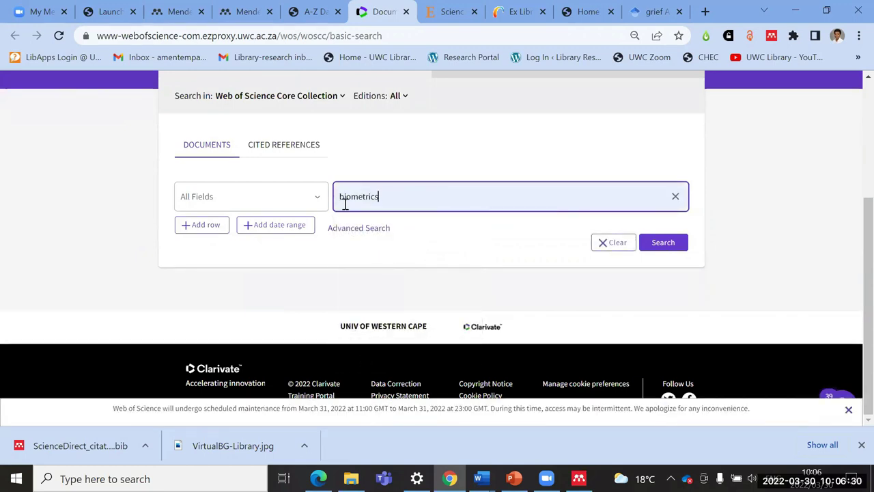
click(670, 249)
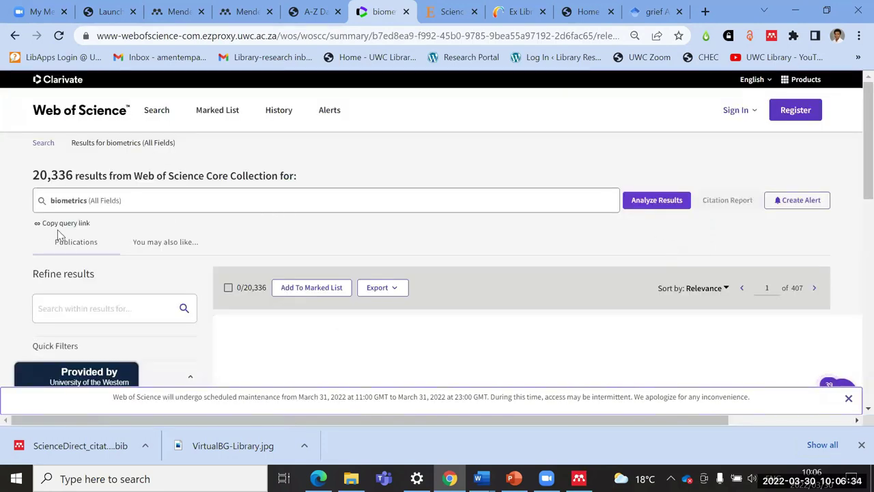
scroll(170, 239, down, 1)
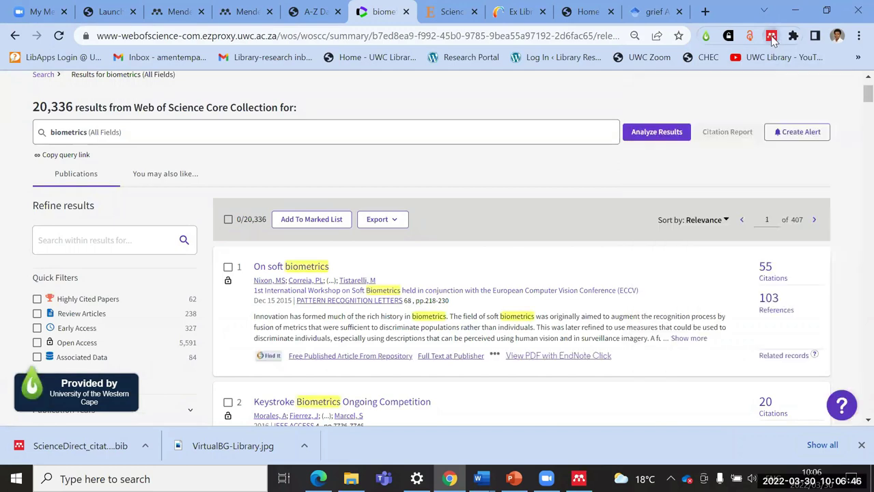
click(772, 37)
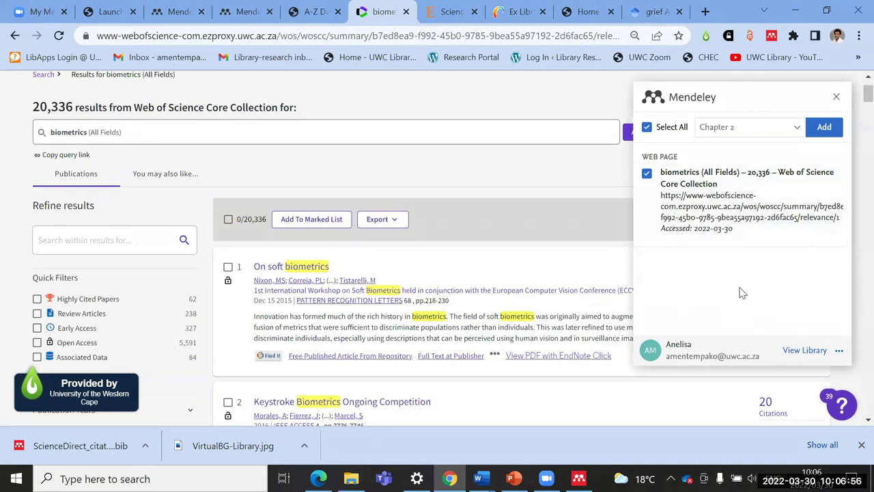
scroll(360, 150, up, 2)
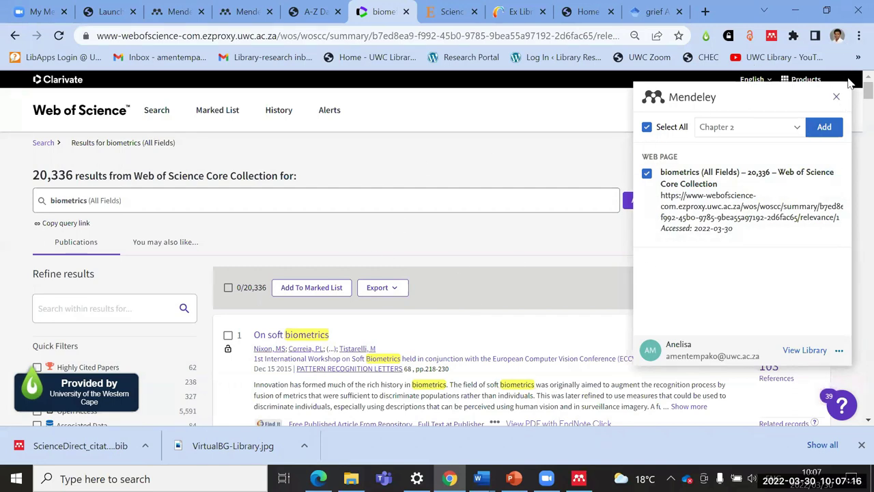
click(836, 96)
scroll(409, 239, down, 1)
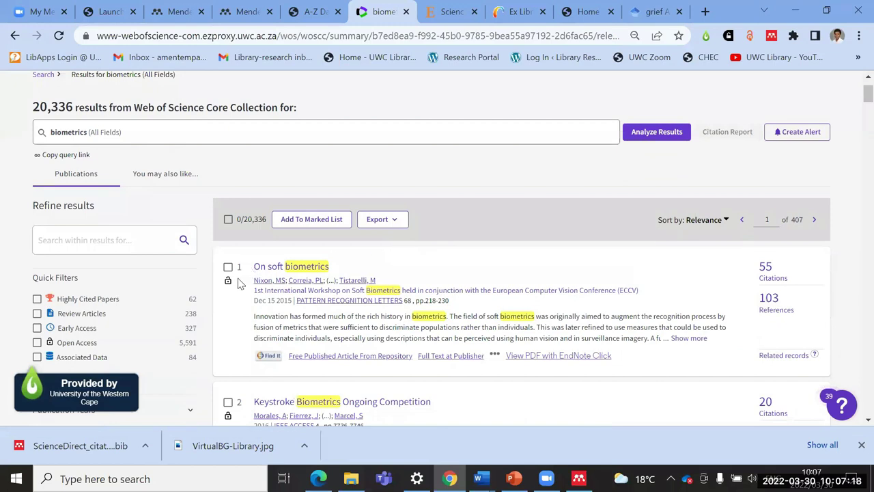
scroll(227, 287, down, 1)
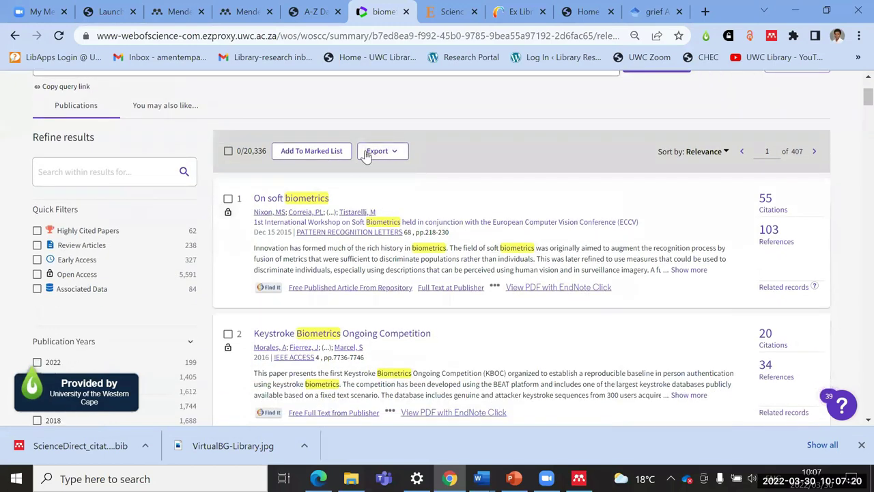
Step: Export 'On soft biometrics' and 'Keystroke Biometrics Ongoing Competition' as an RIS file
click(228, 199)
click(228, 333)
click(394, 155)
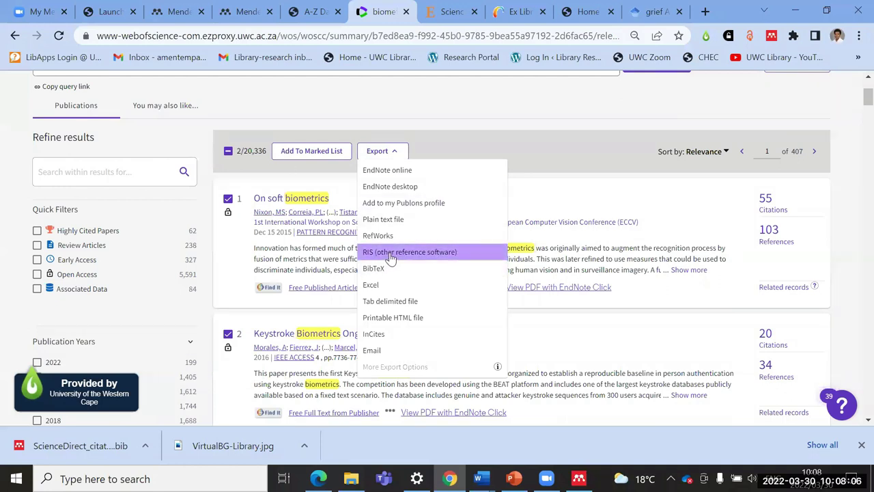
click(391, 256)
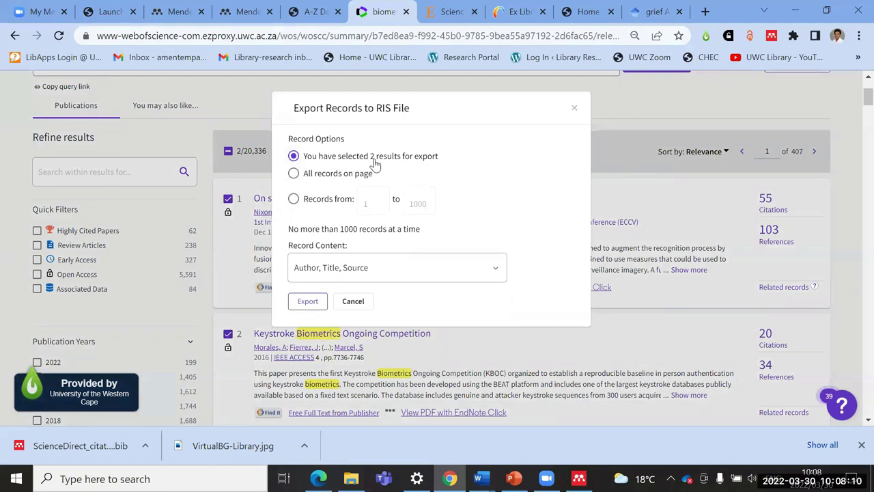
click(307, 300)
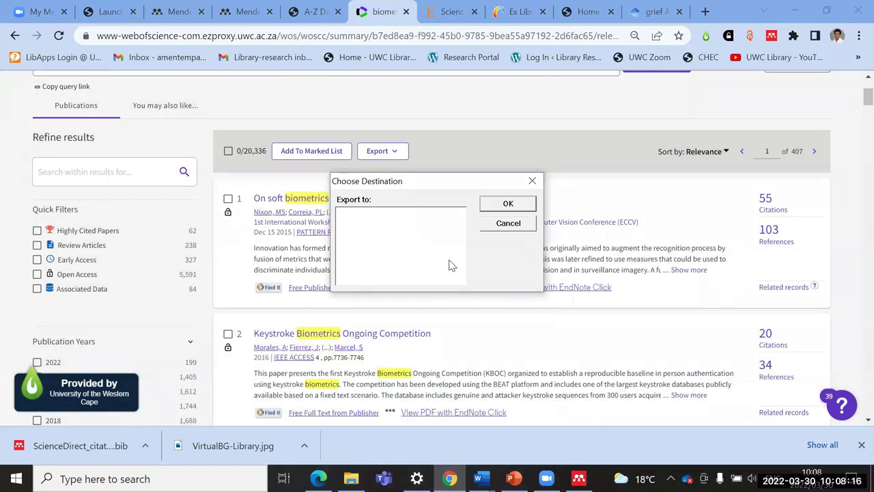
click(508, 203)
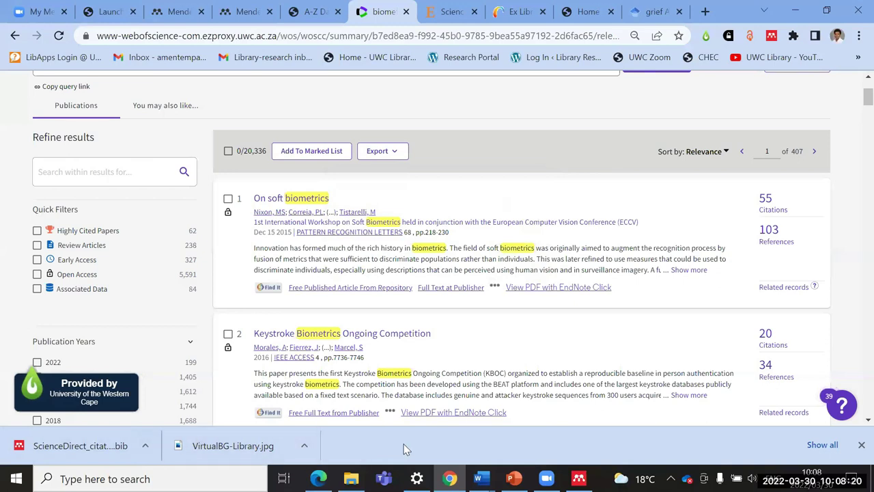
click(579, 478)
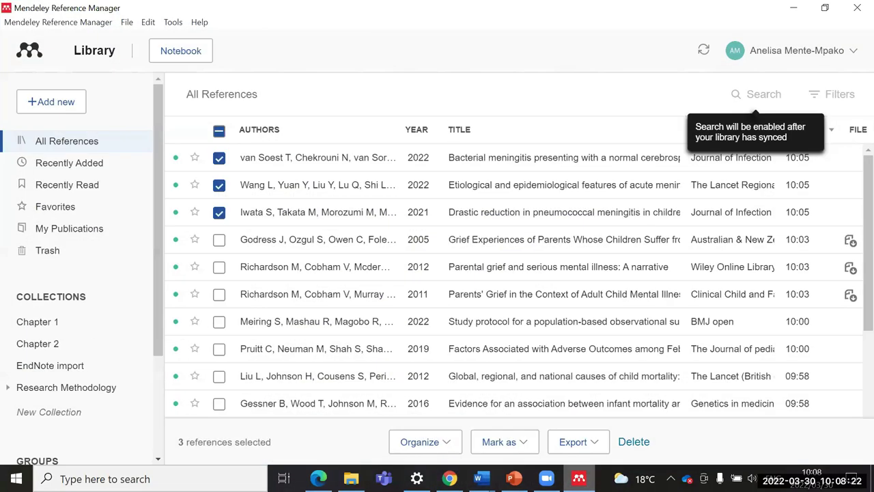
Step: Untick the van Soest, Wang and Iwata references in the list
click(219, 157)
click(218, 185)
click(219, 212)
Step: Import the savedrecs file from Downloads as an RIS (*.ris) library
click(55, 103)
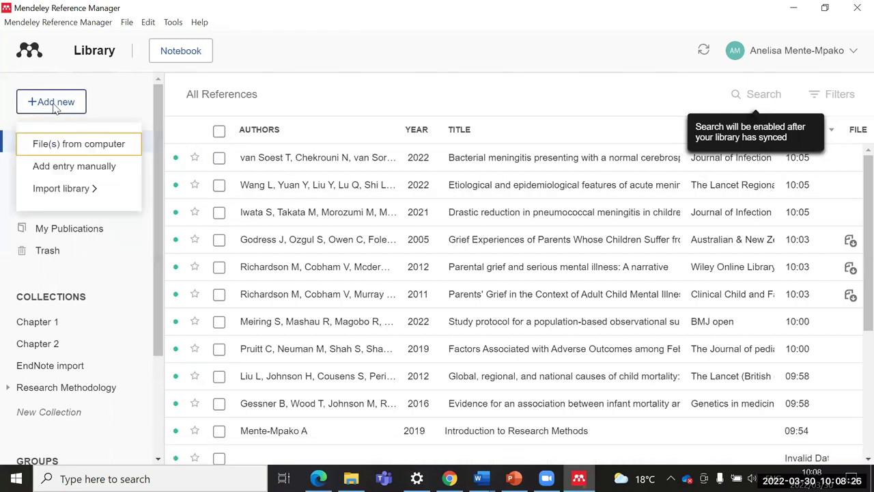
click(65, 195)
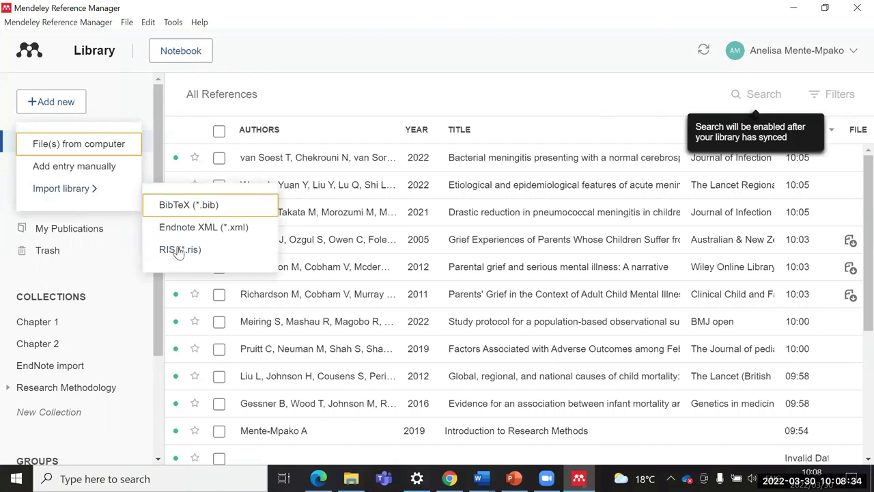
click(179, 250)
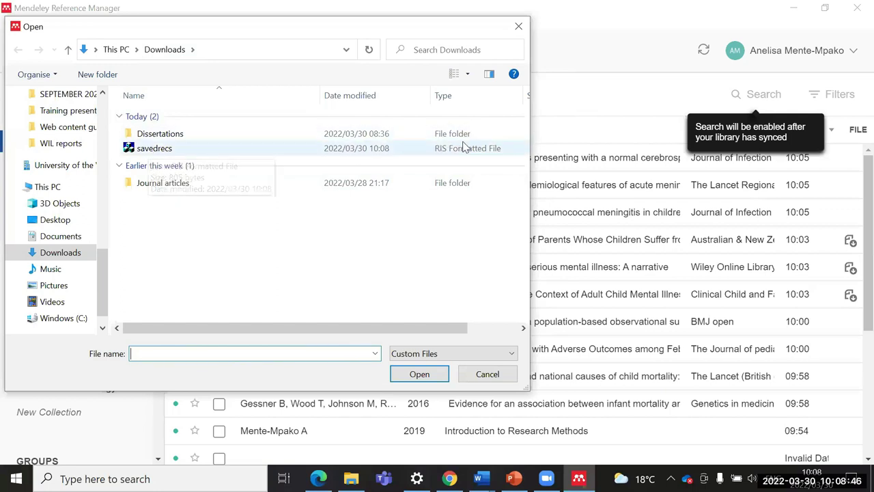
click(151, 150)
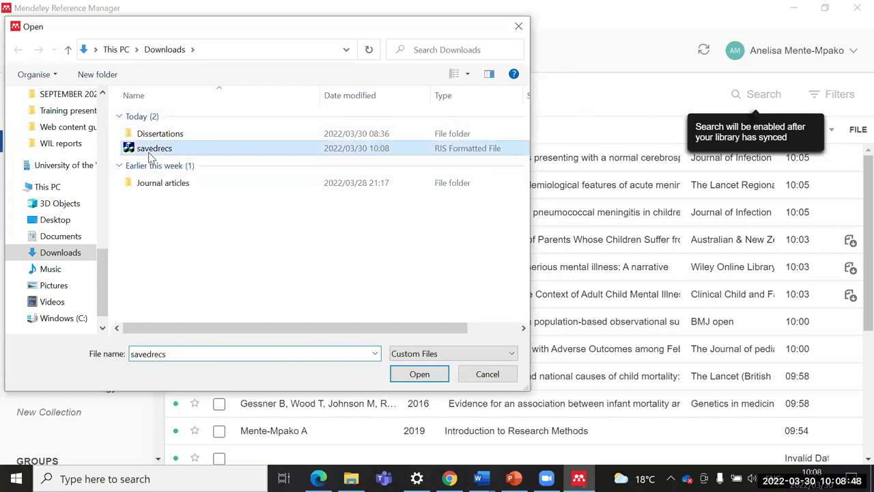
click(414, 377)
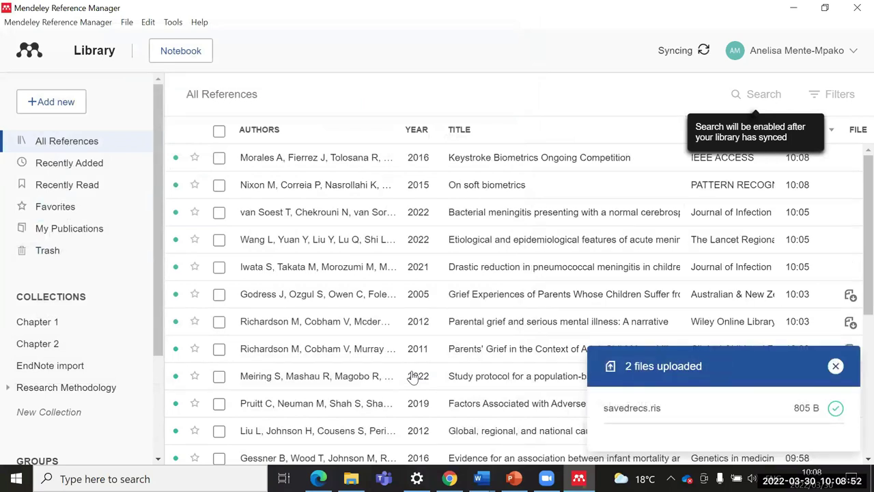
click(219, 158)
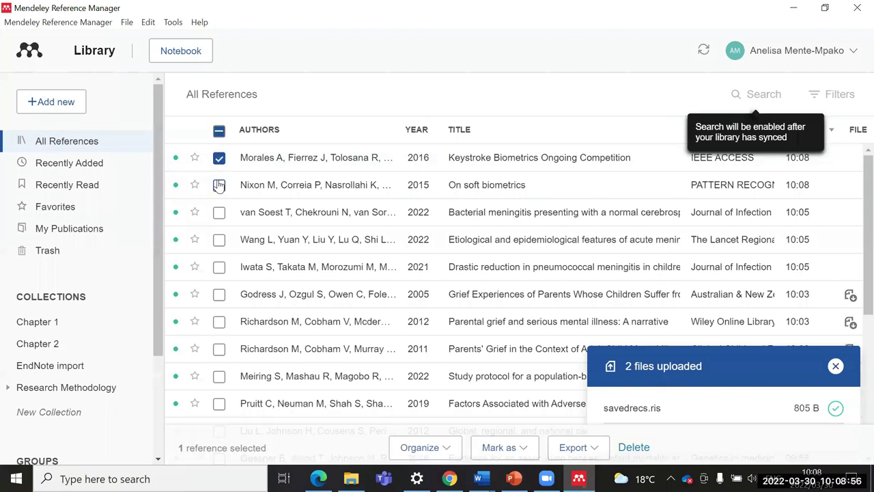
click(219, 185)
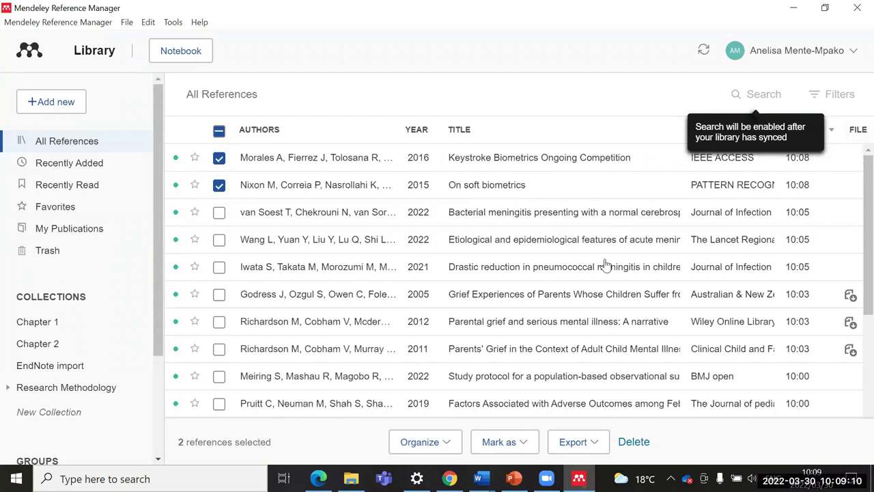
click(219, 158)
click(219, 185)
click(53, 108)
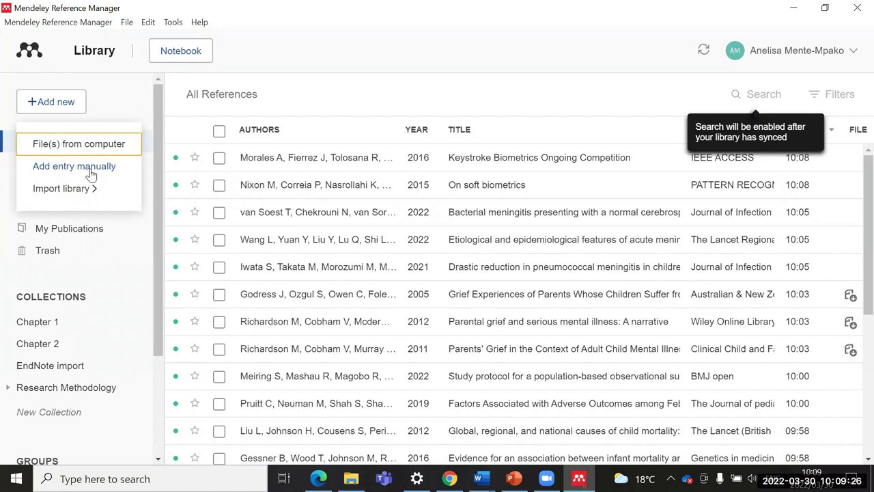
mouse_move(92, 192)
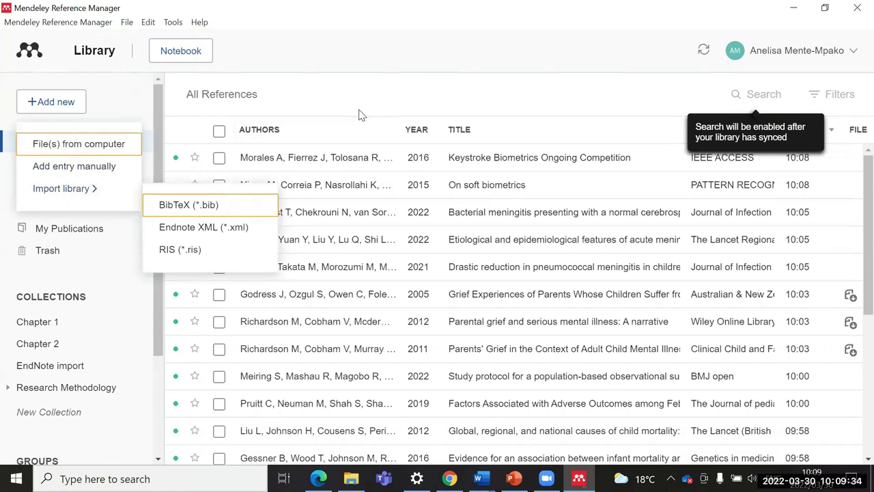
click(345, 85)
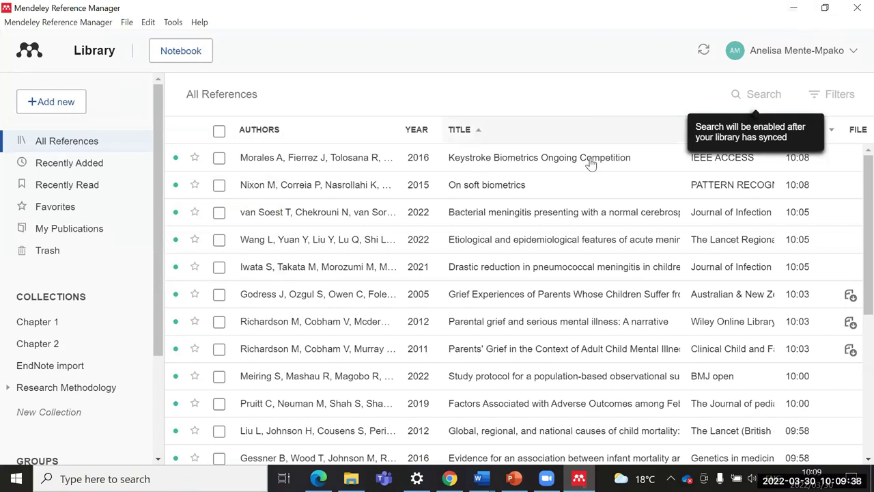
click(393, 166)
click(179, 57)
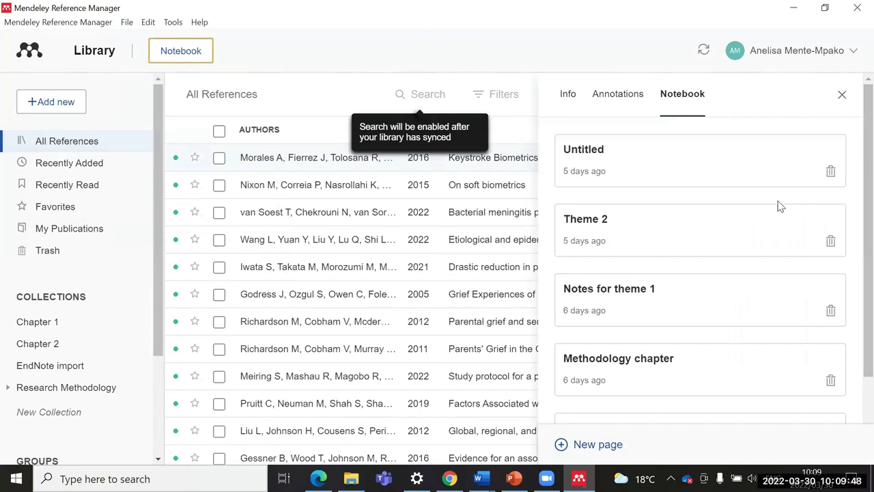
scroll(669, 174, down, 1)
scroll(668, 174, down, 1)
scroll(667, 173, up, 3)
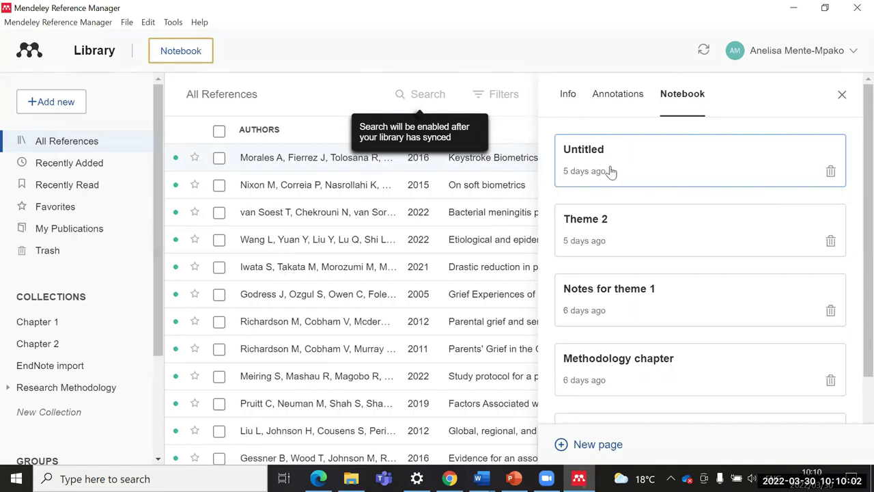
scroll(623, 178, down, 2)
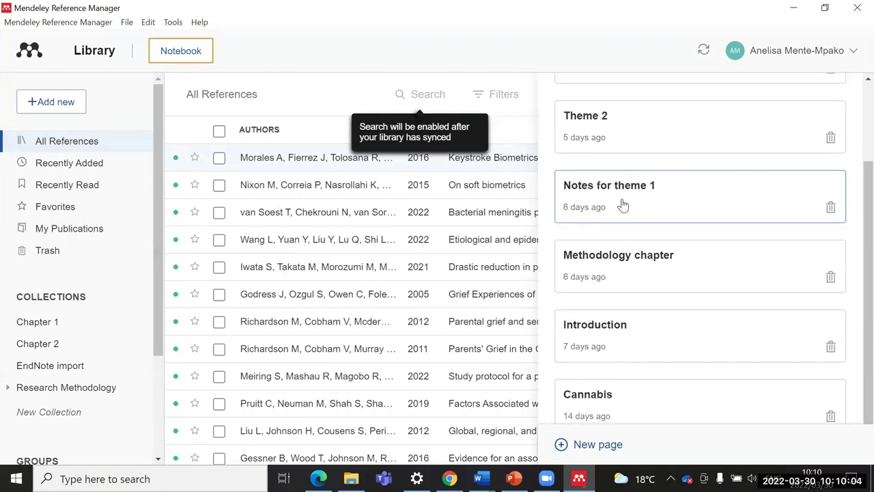
click(598, 141)
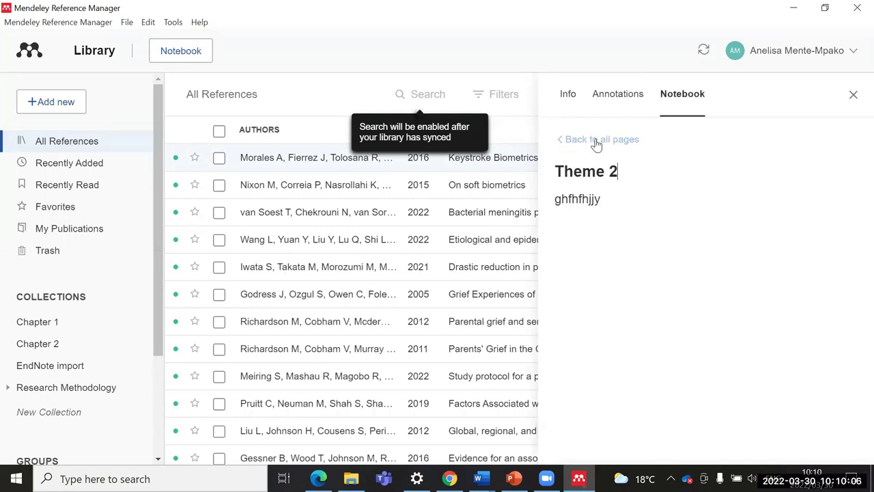
text(nbsnbsnbsn)
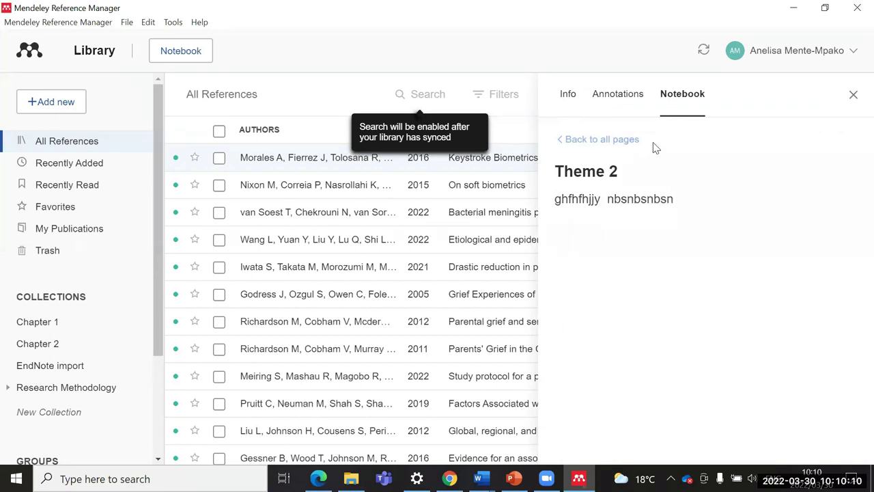
click(562, 142)
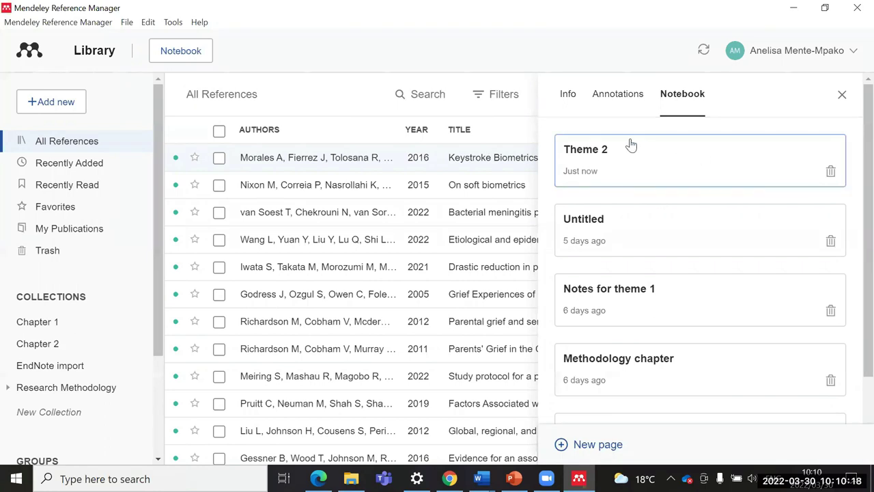
click(611, 97)
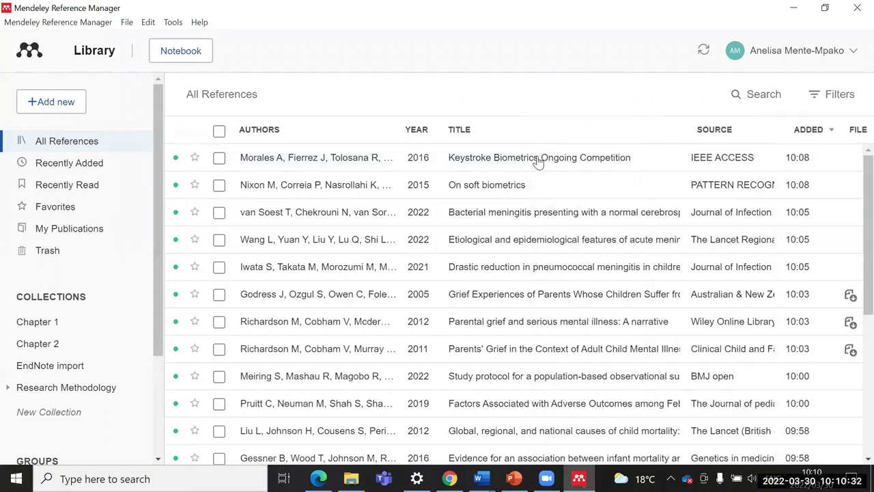
scroll(536, 205, down, 3)
Step: Open the Grief Experiences article from its details panel for reading
scroll(648, 219, up, 2)
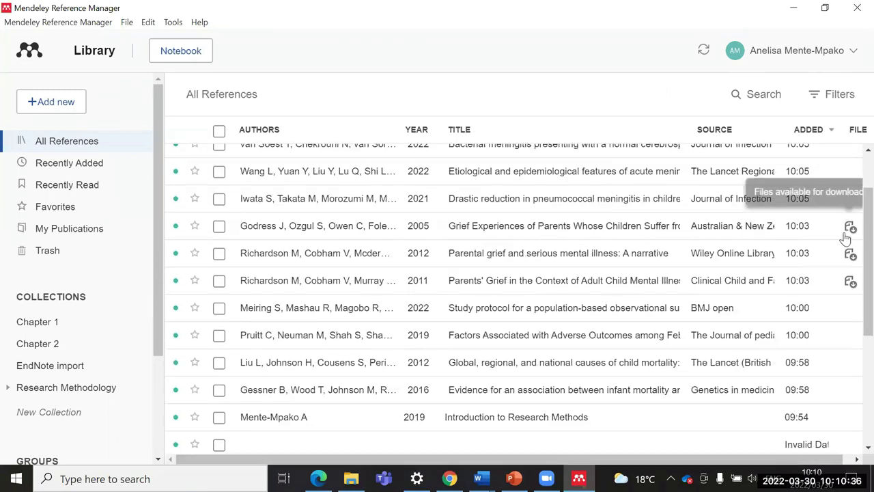
click(627, 231)
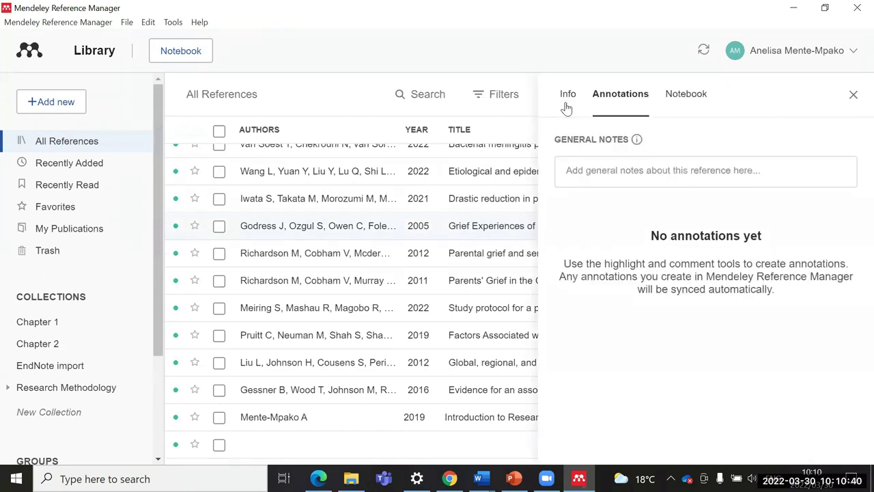
click(566, 104)
click(615, 308)
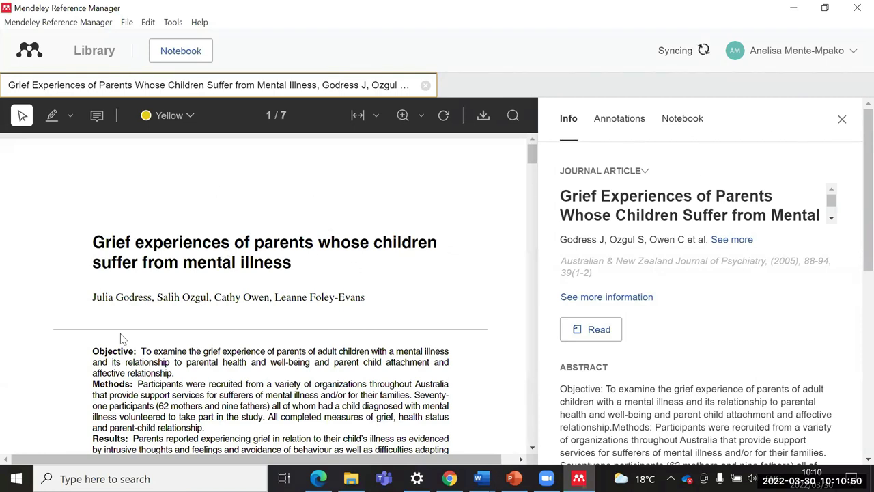
Step: Highlight the article's abstract with the Highlight tool in red
scroll(154, 282, down, 2)
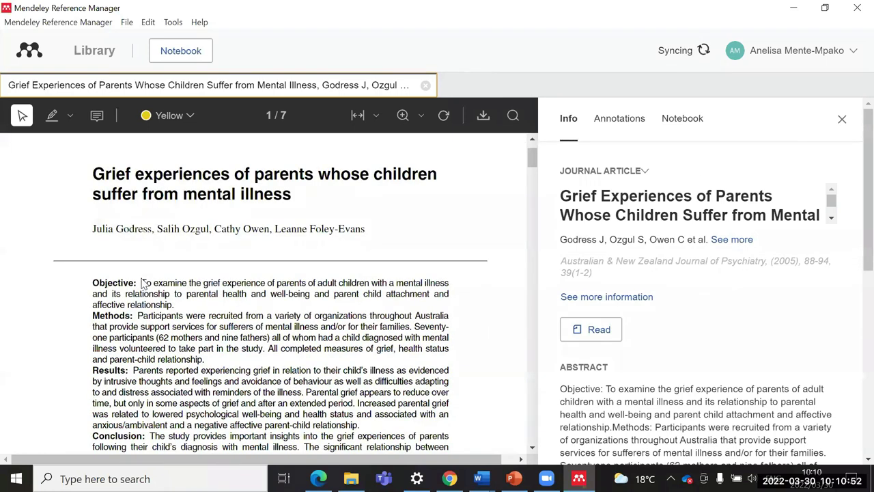
mouse_move(142, 281)
mouse_down()
mouse_move(170, 293)
mouse_move(202, 348)
mouse_move(205, 342)
mouse_up()
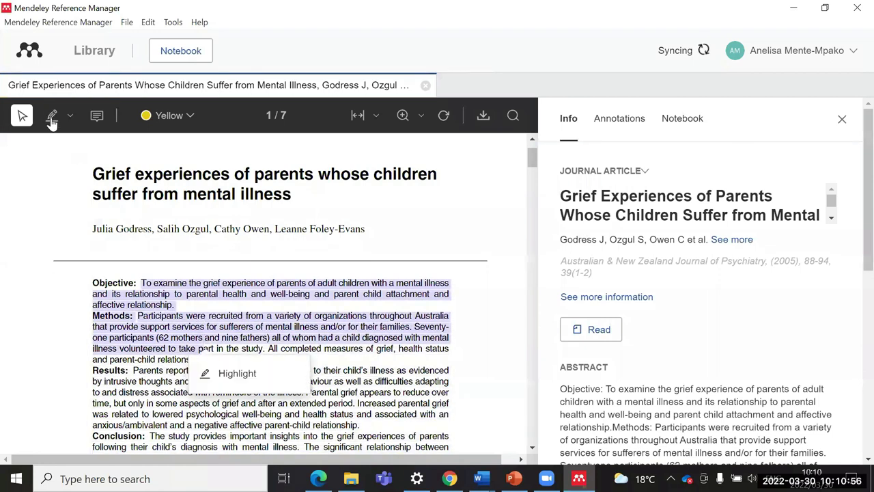
click(51, 119)
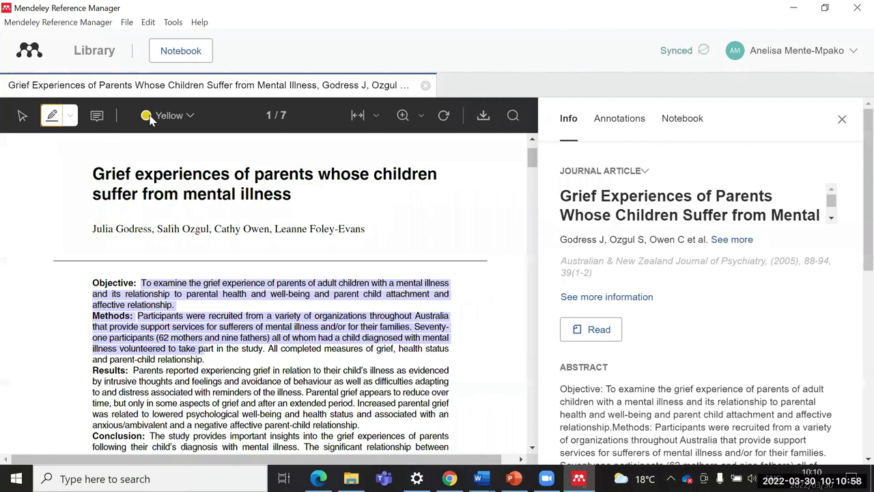
click(176, 117)
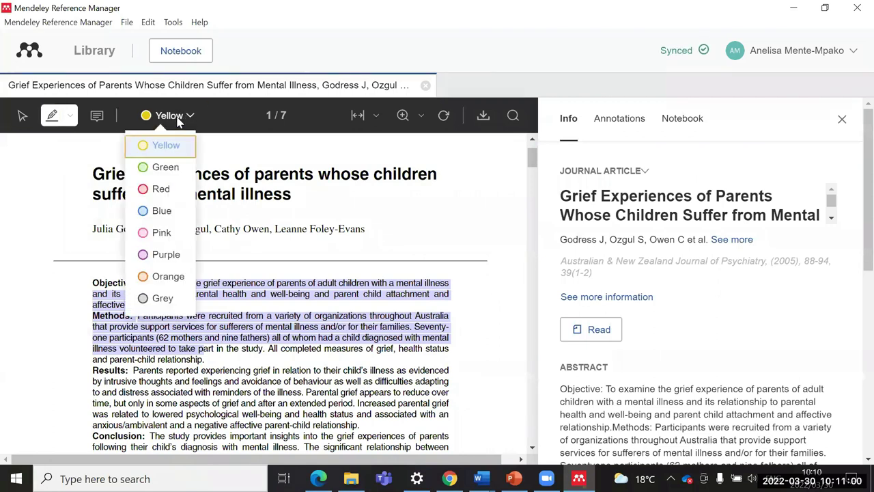
click(145, 189)
mouse_move(144, 283)
mouse_down()
mouse_move(192, 299)
mouse_move(195, 334)
mouse_move(224, 360)
mouse_move(211, 298)
mouse_up()
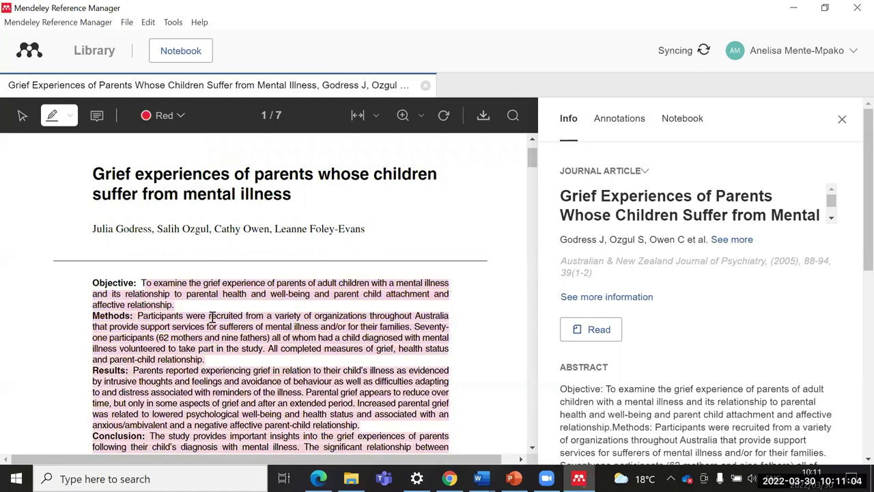
scroll(211, 299, down, 1)
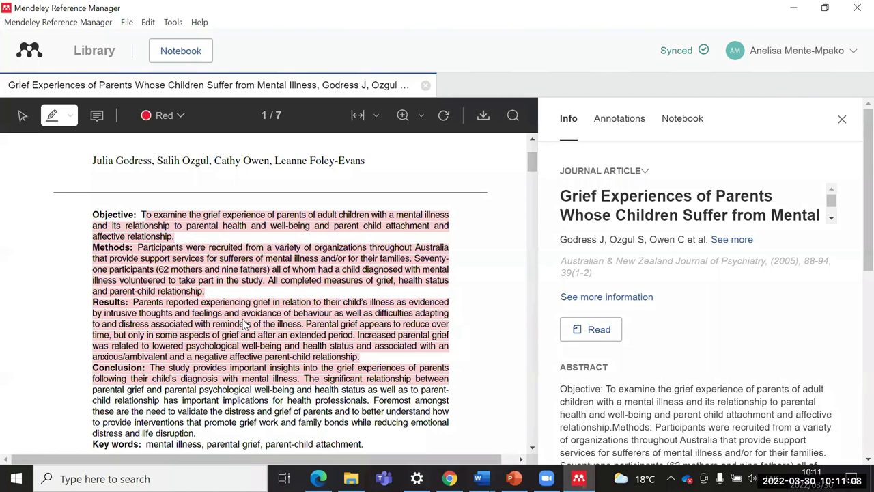
click(96, 116)
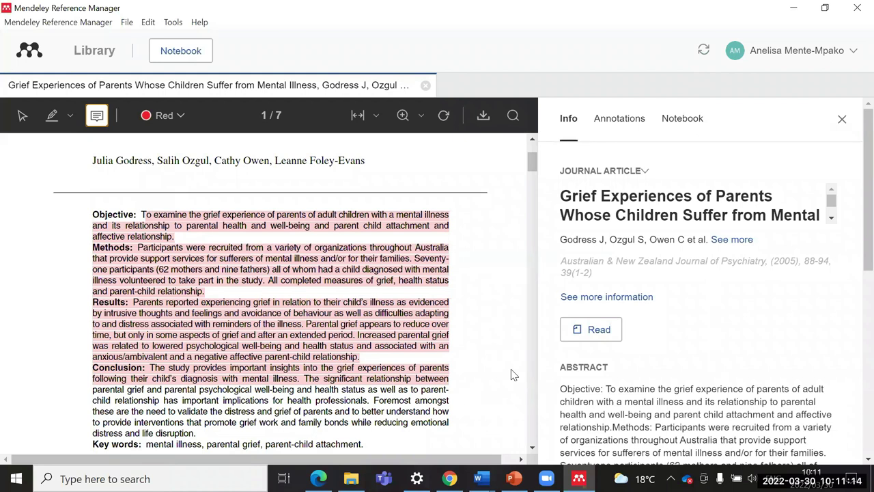
Step: Add the comment 'read the abstract' to the red abstract and view it under Annotations
click(166, 234)
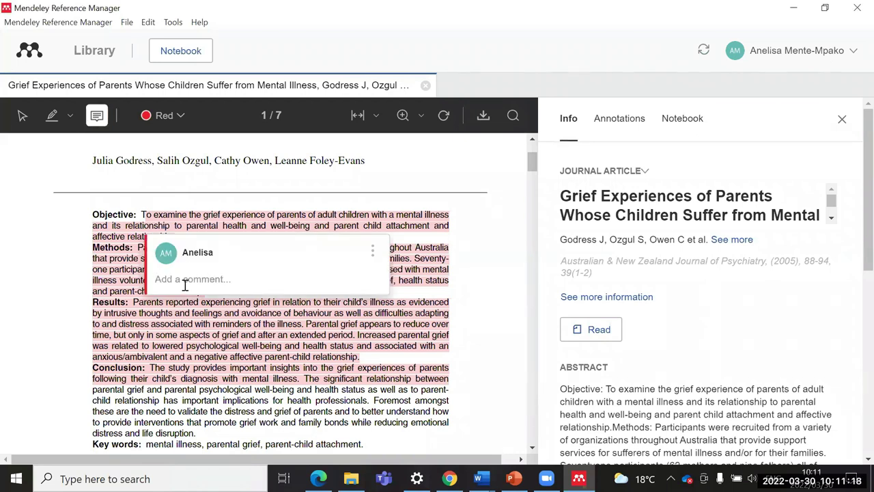
text(read the abstract)
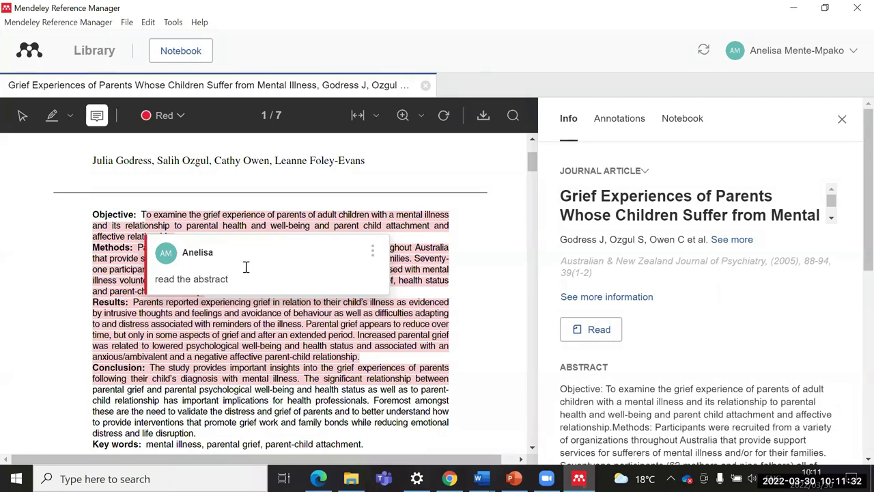
key(Return)
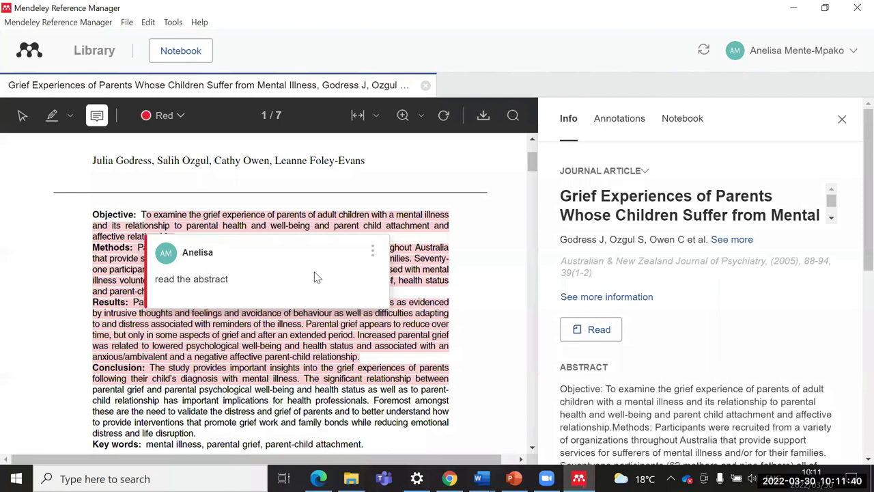
key(Escape)
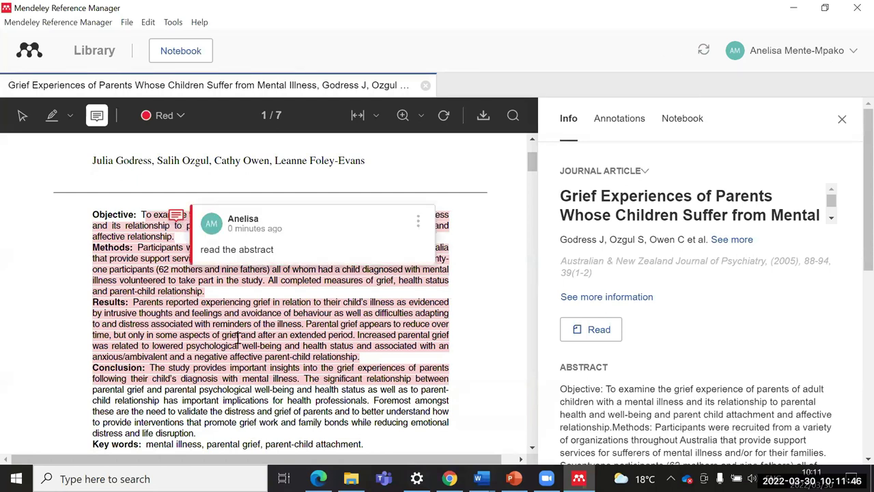
click(621, 120)
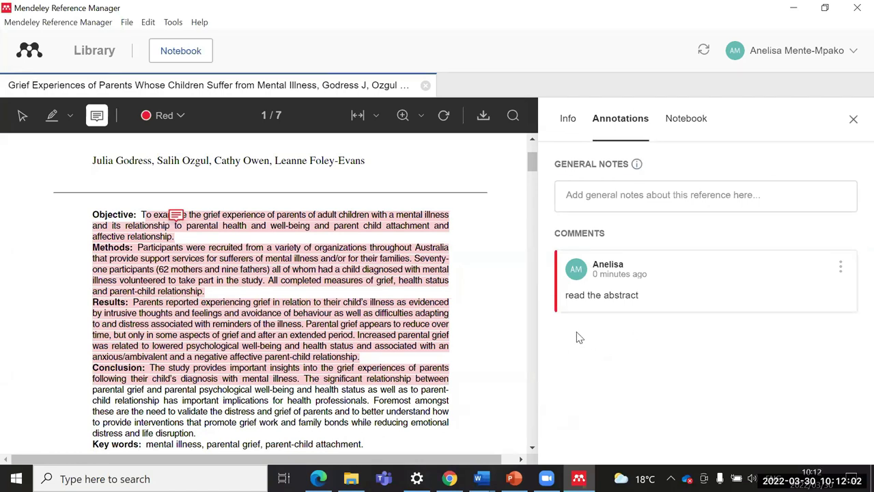
click(87, 61)
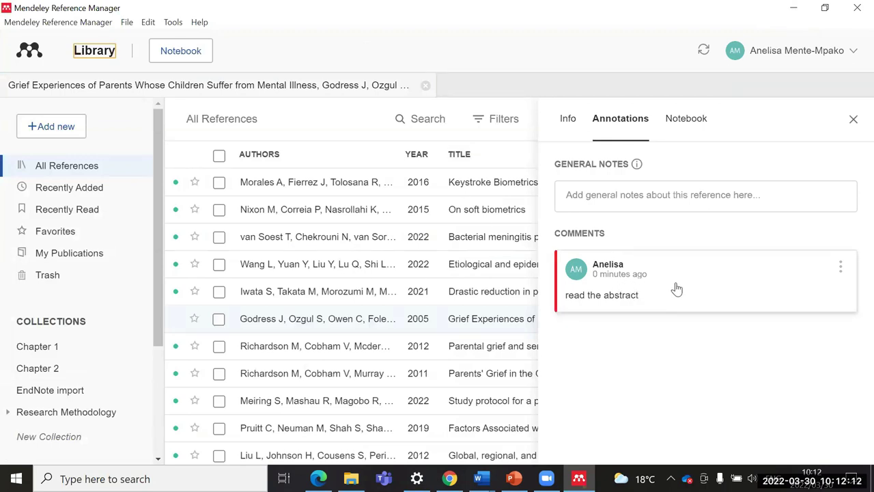
Step: Close the annotations panel, then reopen the Grief Experiences PDF at its 'read the abstract' comment
click(853, 121)
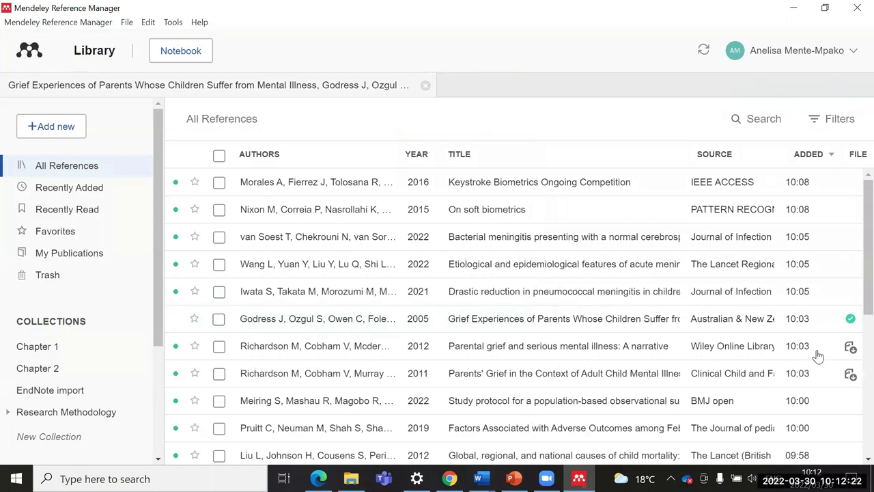
click(598, 330)
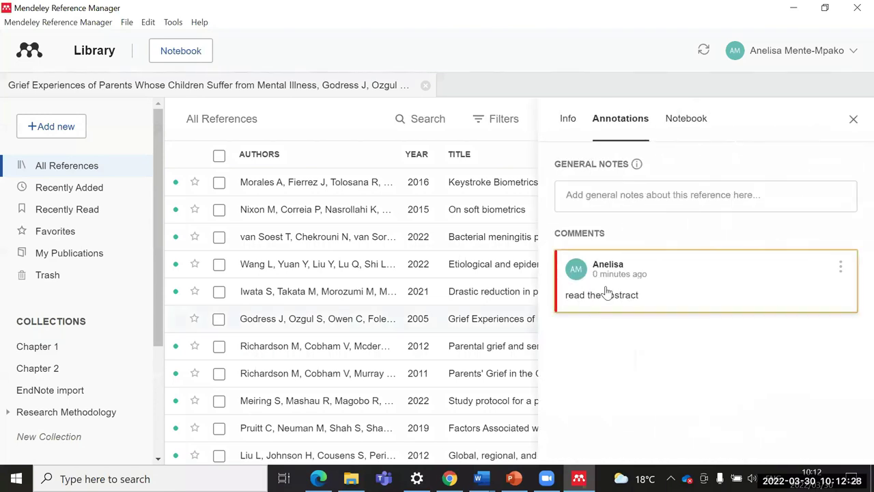
click(607, 294)
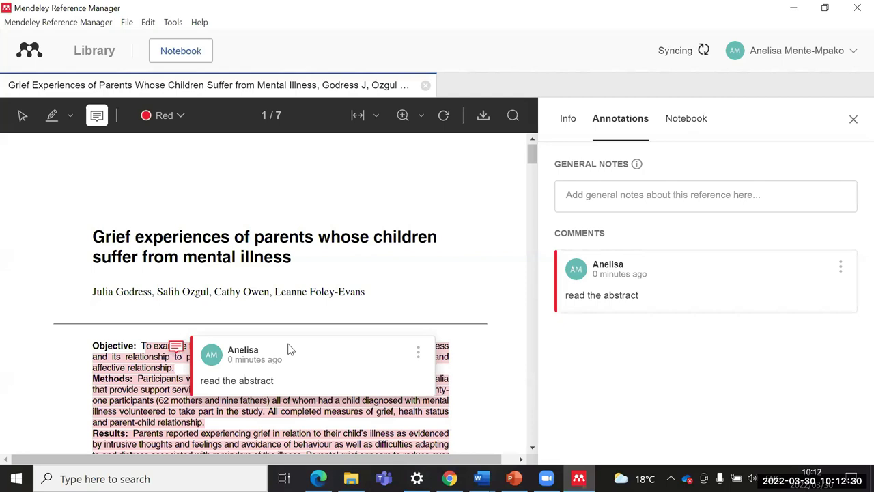
scroll(344, 304, down, 1)
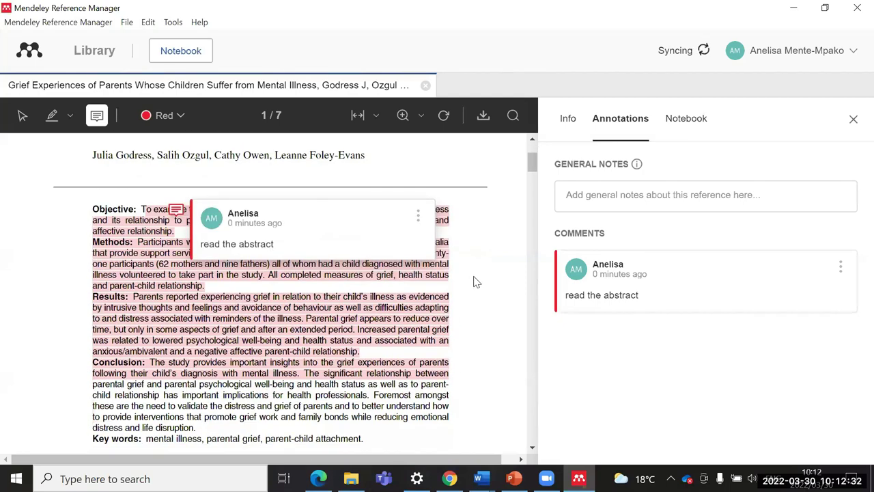
click(456, 227)
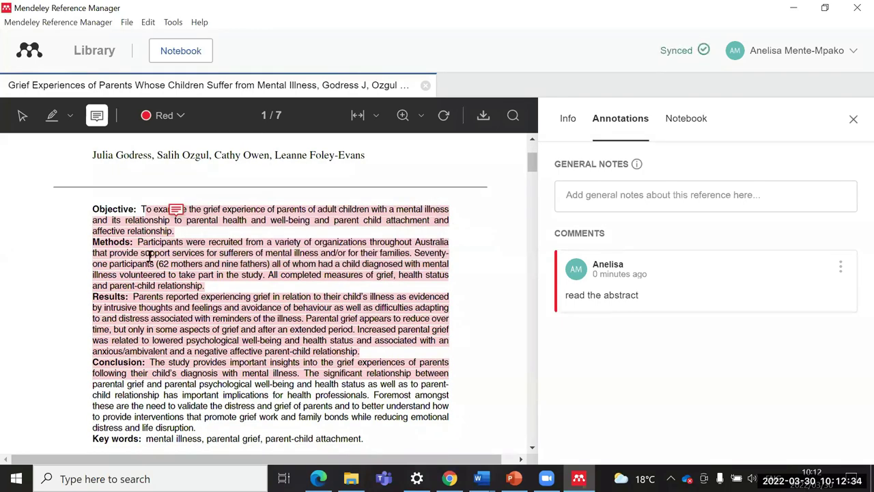
click(145, 206)
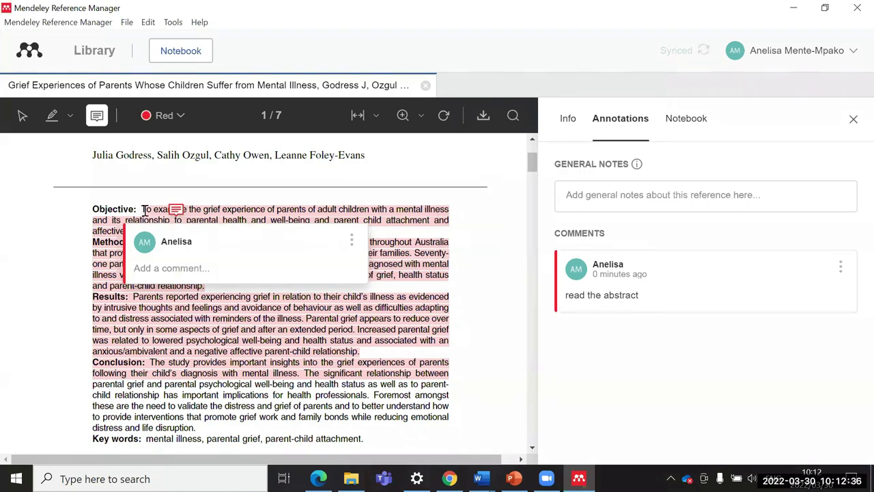
click(187, 363)
scroll(185, 358, down, 1)
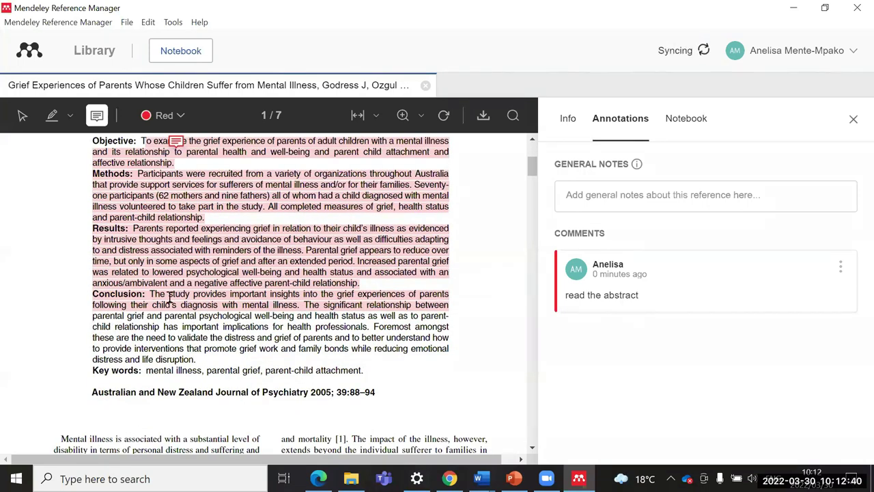
click(289, 305)
scroll(369, 307, up, 2)
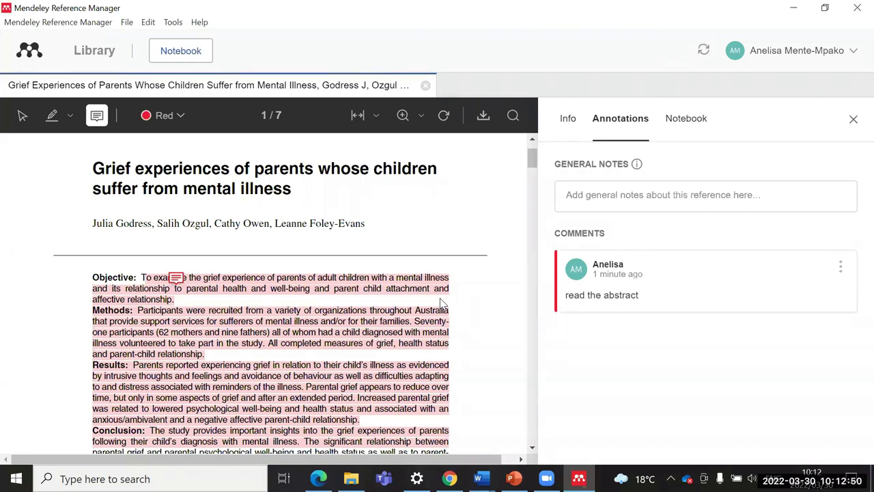
click(854, 120)
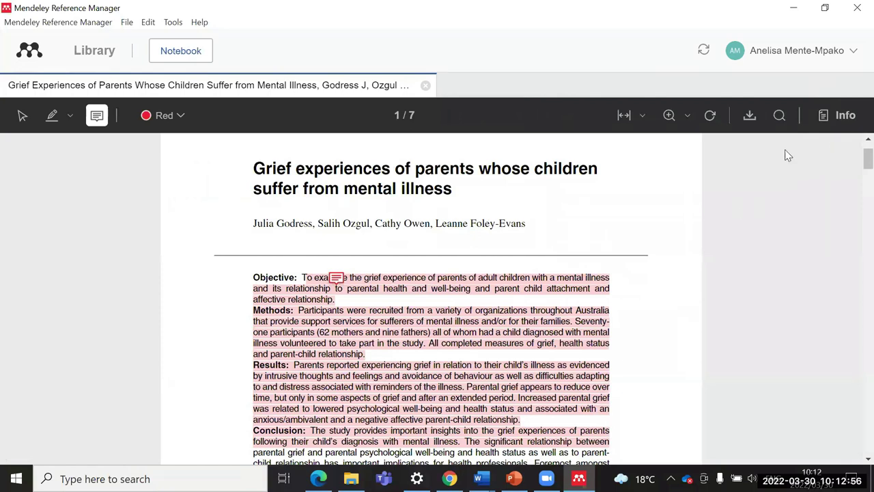
click(844, 115)
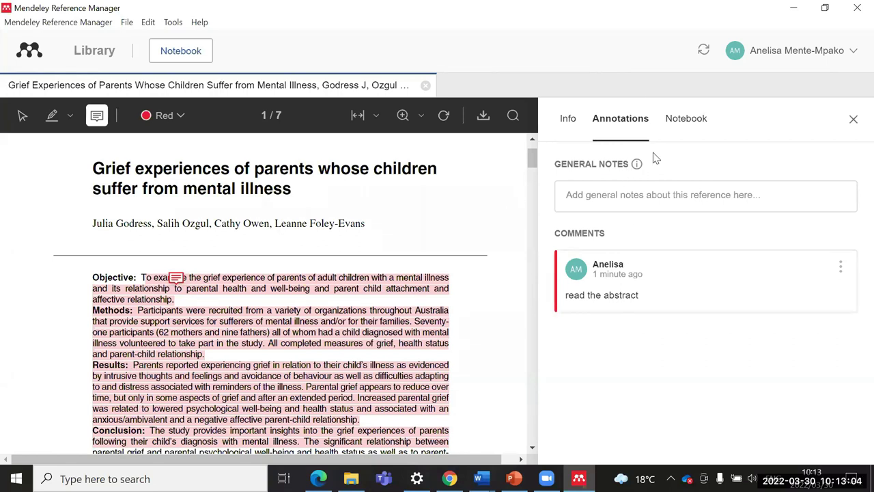
click(682, 120)
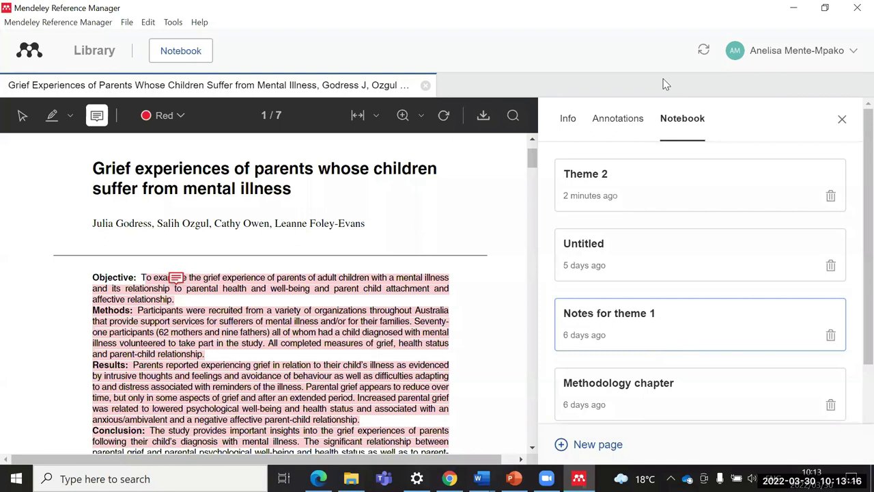
click(617, 121)
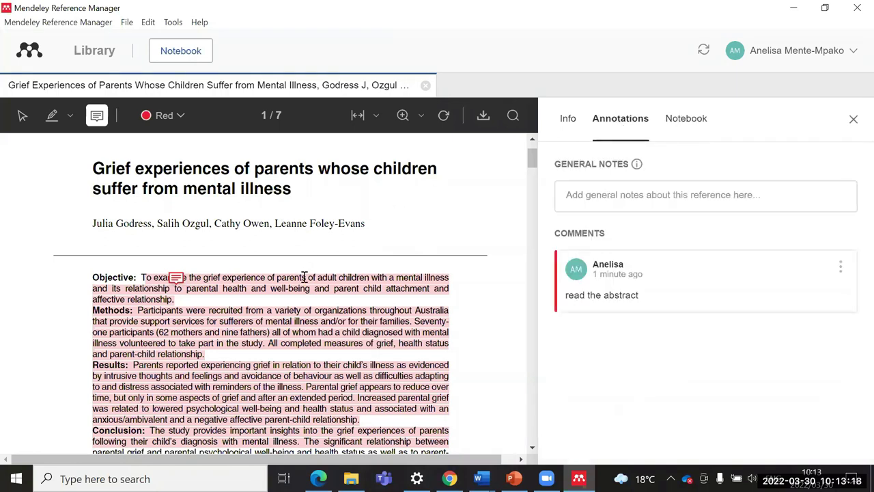
click(681, 120)
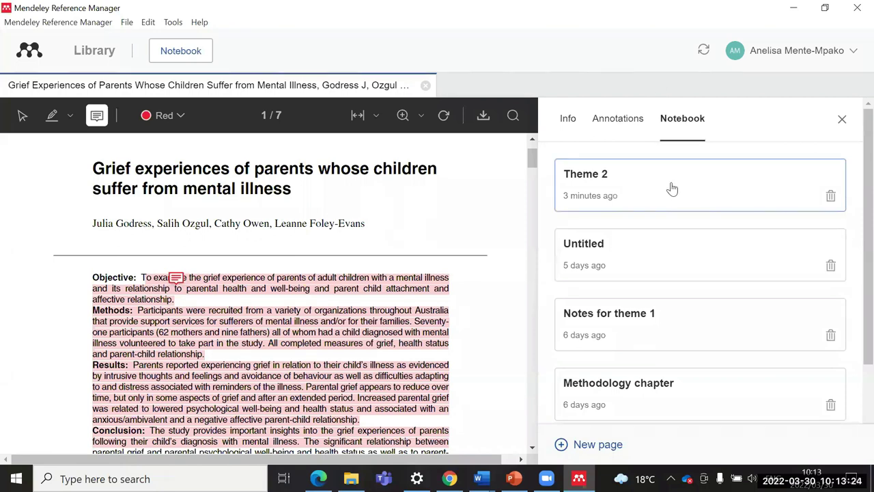
click(667, 128)
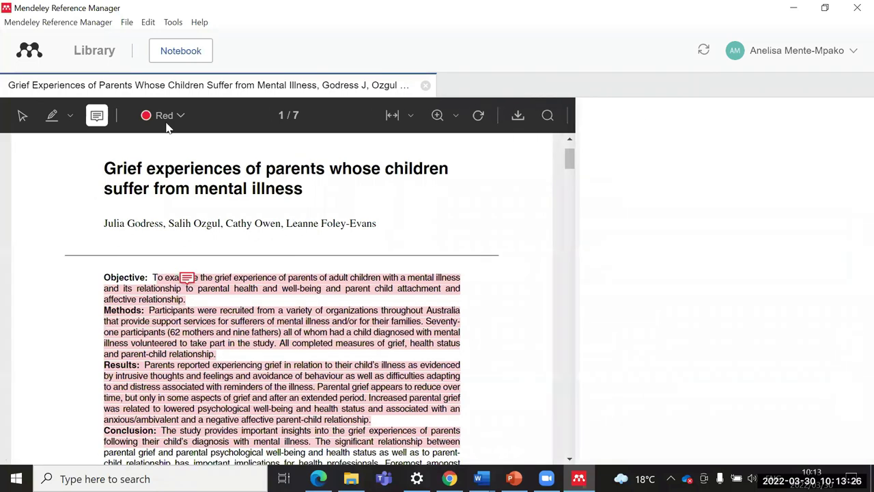
click(90, 60)
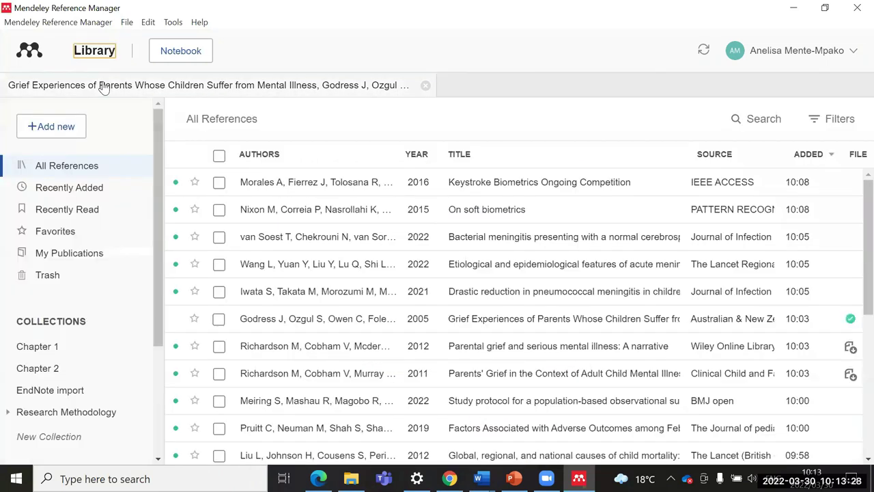
click(788, 358)
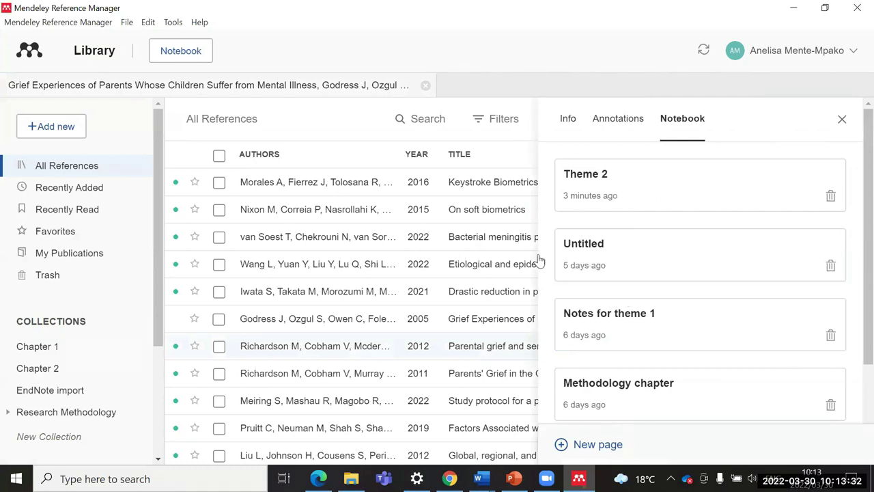
click(841, 119)
click(325, 303)
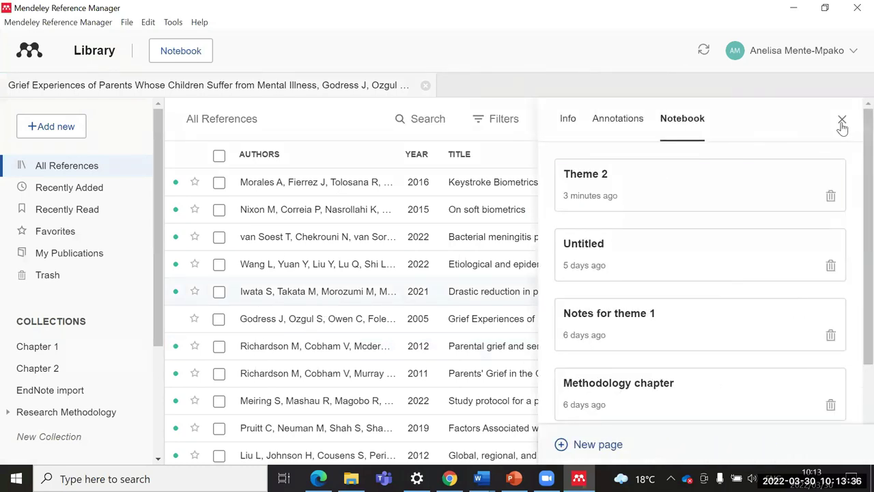
click(842, 120)
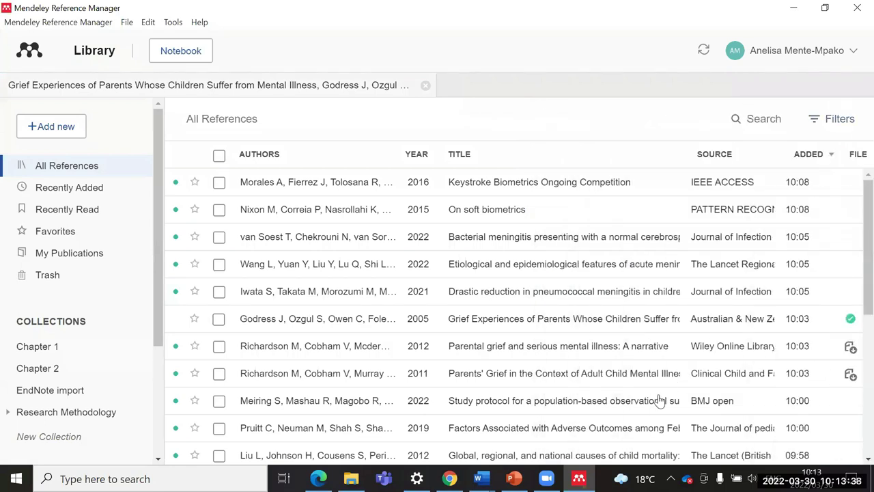
Step: Show the general Info details of the Keystroke Biometrics reference
click(481, 478)
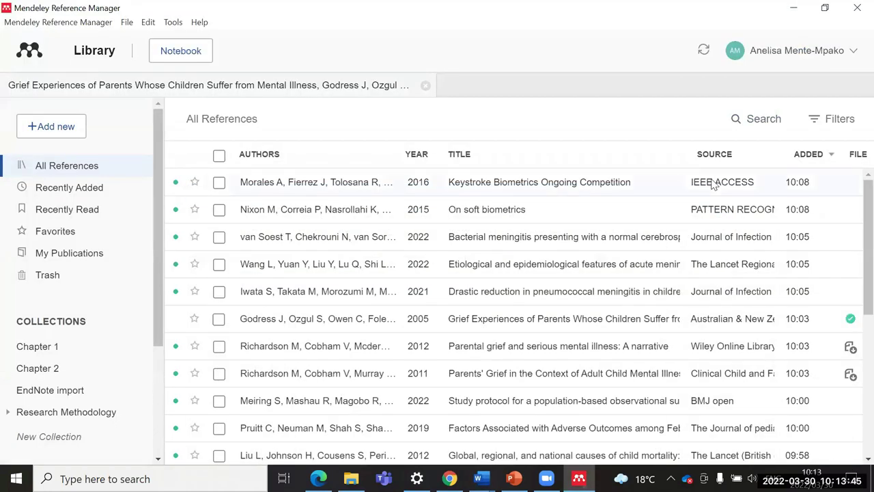
click(713, 184)
scroll(634, 293, down, 2)
scroll(642, 266, up, 2)
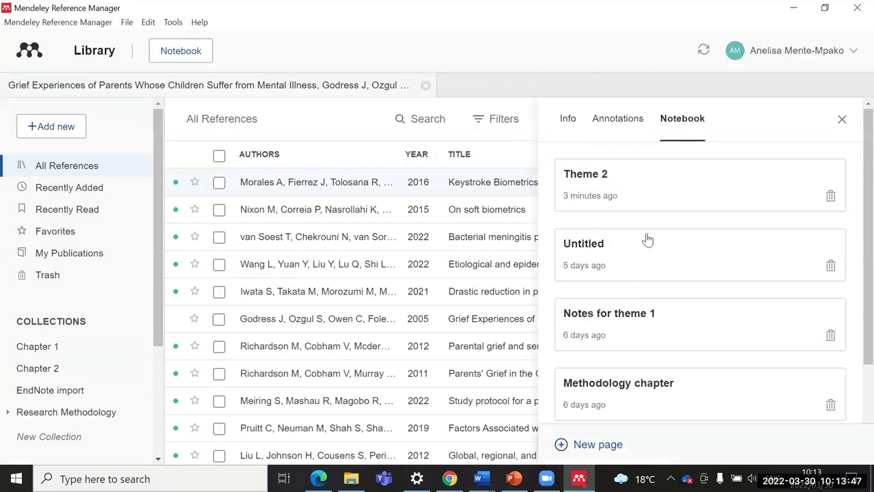
click(569, 119)
scroll(645, 261, down, 4)
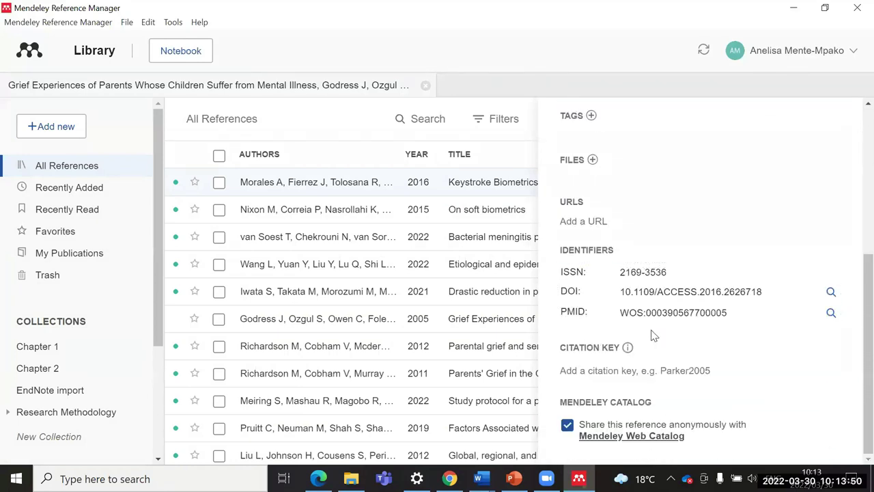
scroll(651, 332, up, 4)
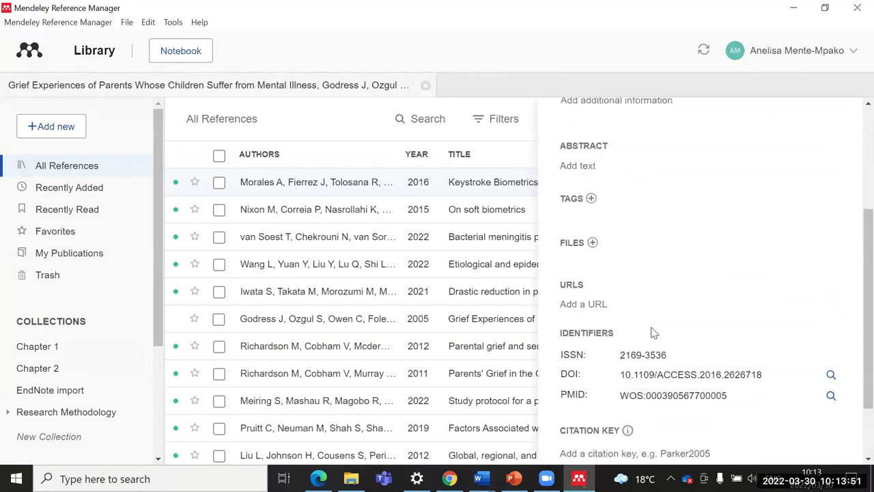
Step: Expand the meningitis in China abstract and select it from Background to Findings
click(463, 254)
scroll(499, 336, down, 1)
scroll(637, 318, down, 3)
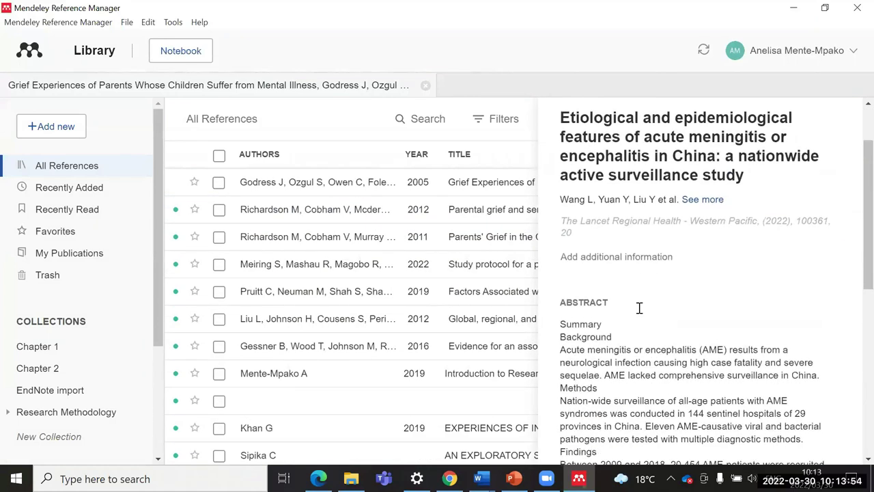
drag(561, 223, 807, 319)
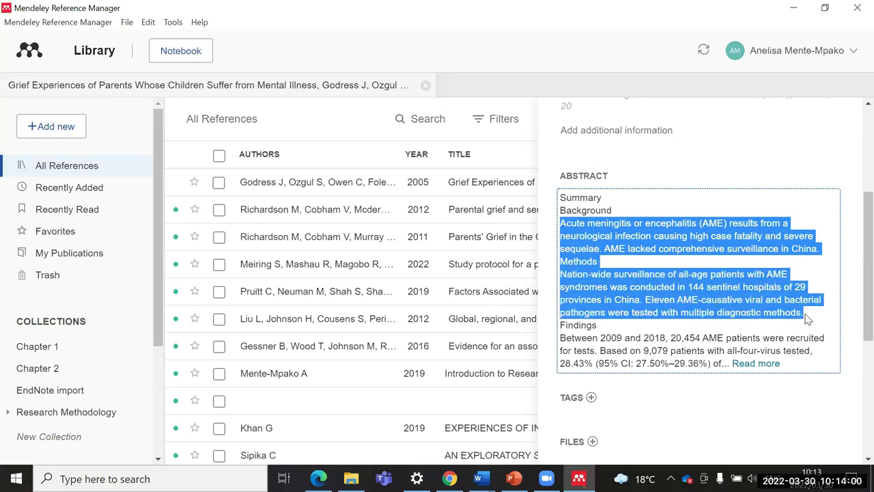
click(808, 319)
drag(561, 209, 662, 285)
key(ctrl+c)
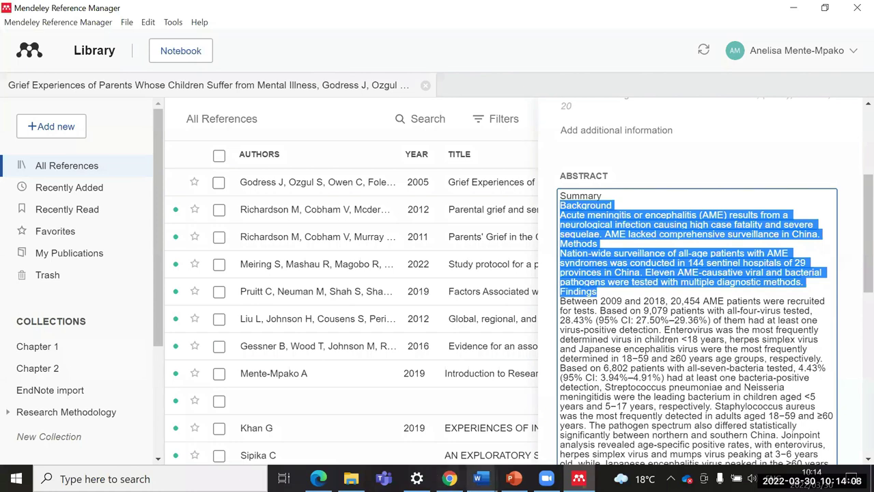
click(481, 478)
Step: Paste the abstract into Document1 and delete its Background heading line
click(393, 447)
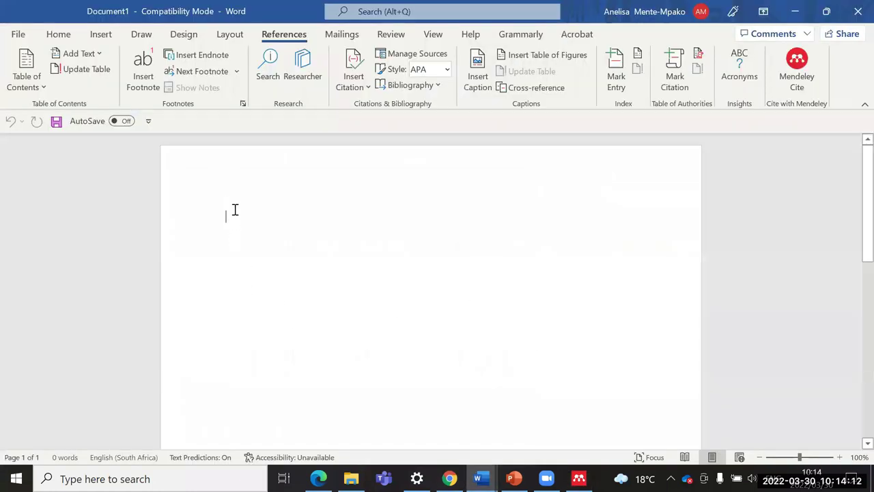
click(234, 210)
key(ctrl+v)
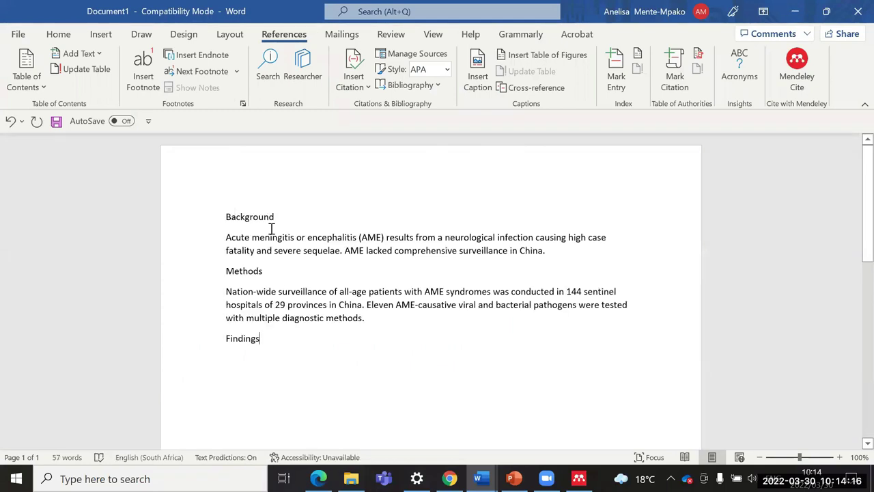
drag(277, 217, 157, 185)
key(Delete)
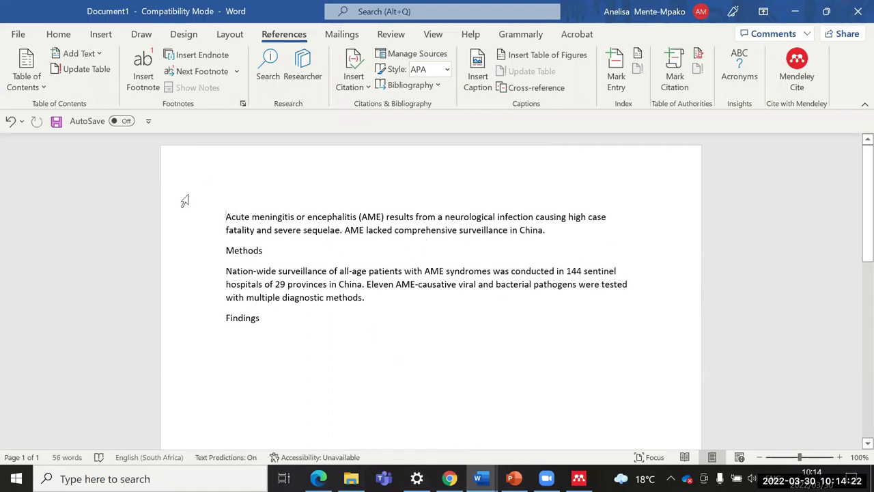
Step: Open the Mendeley Cite pane from the References ribbon
click(59, 34)
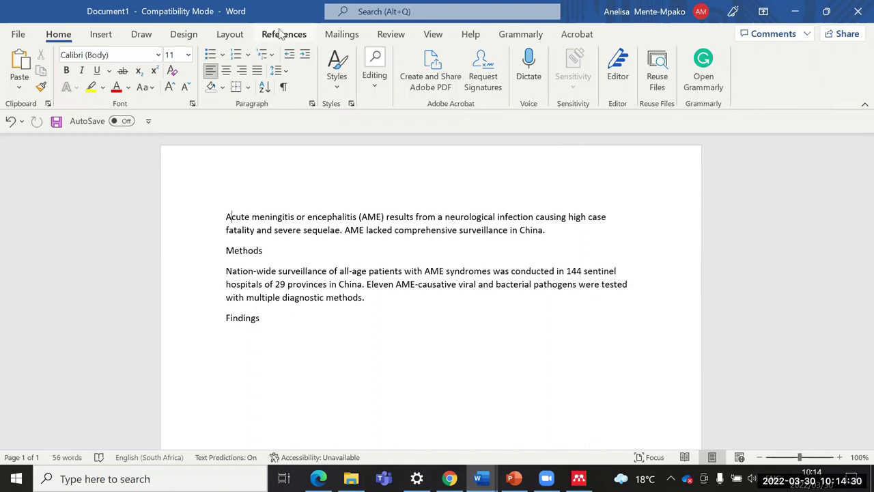
click(284, 35)
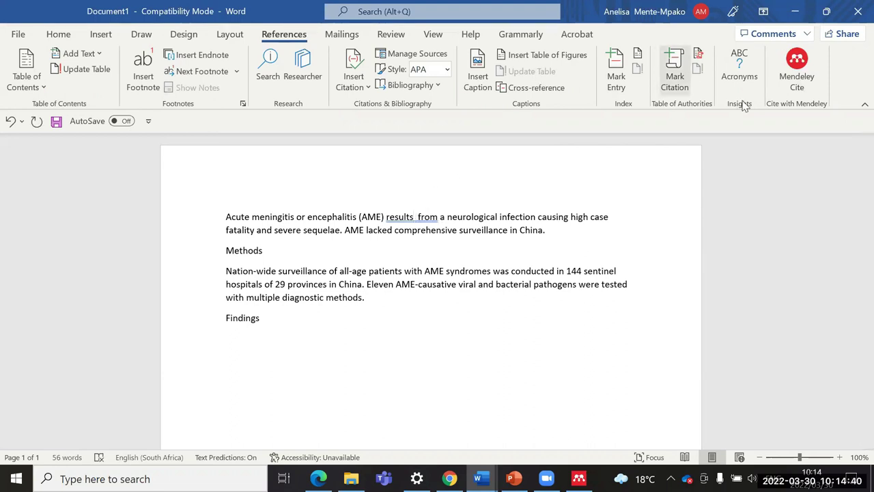
click(795, 76)
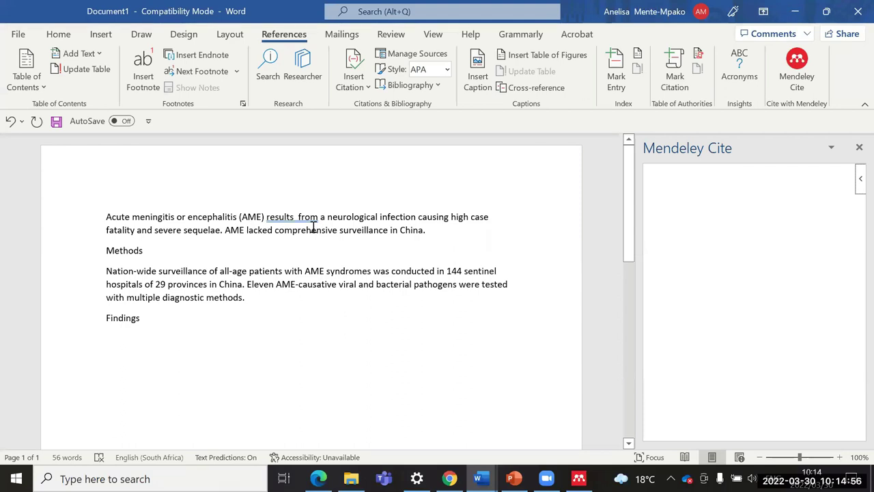
Step: Dismiss the grammar suggestion and start overwriting the final 'Findings' with 'Re…'
click(296, 220)
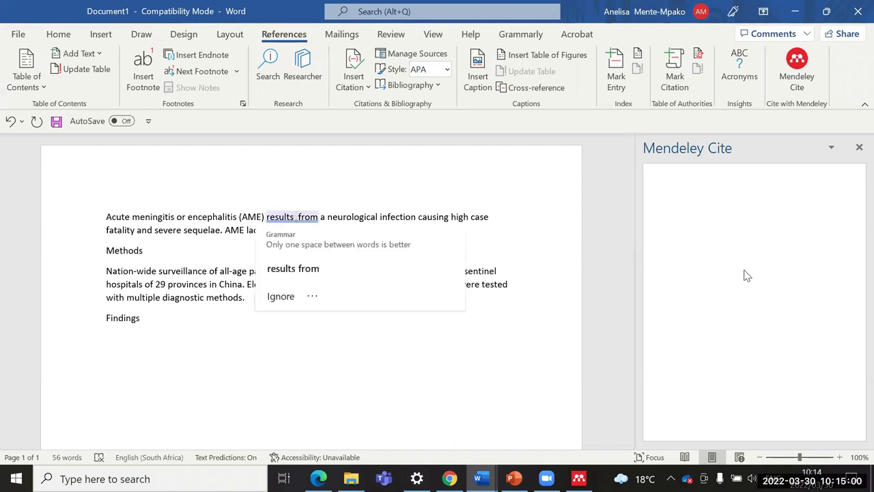
click(322, 351)
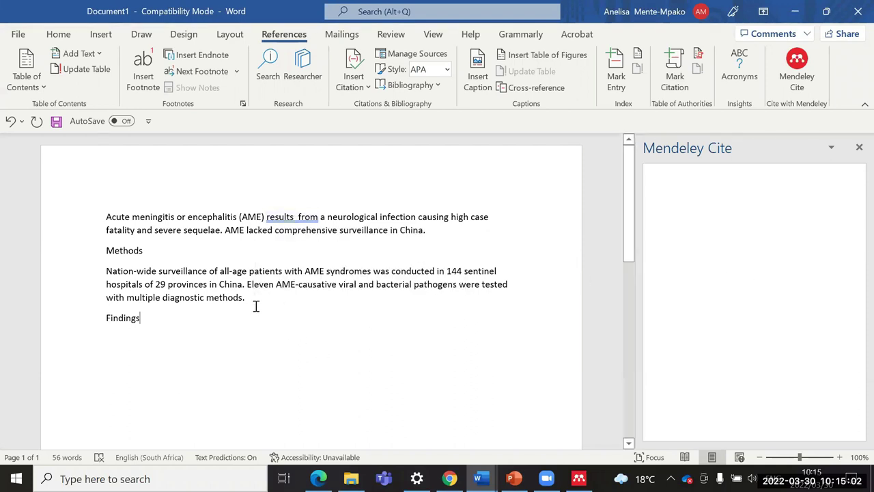
key(BackSpace)
key(BackSpace)
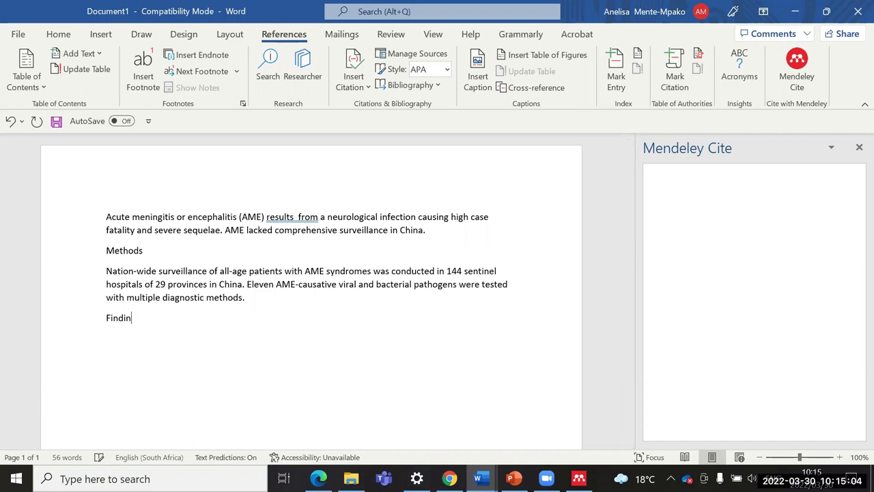
text(Refere)
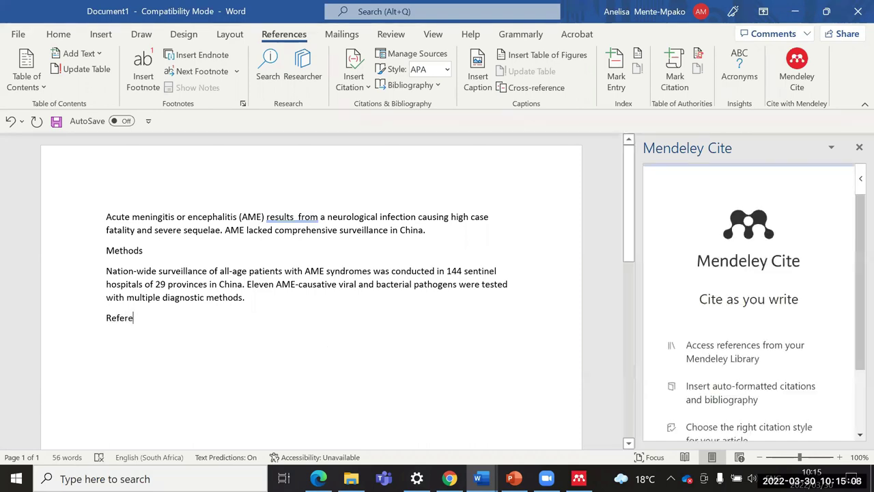
scroll(827, 305, down, 3)
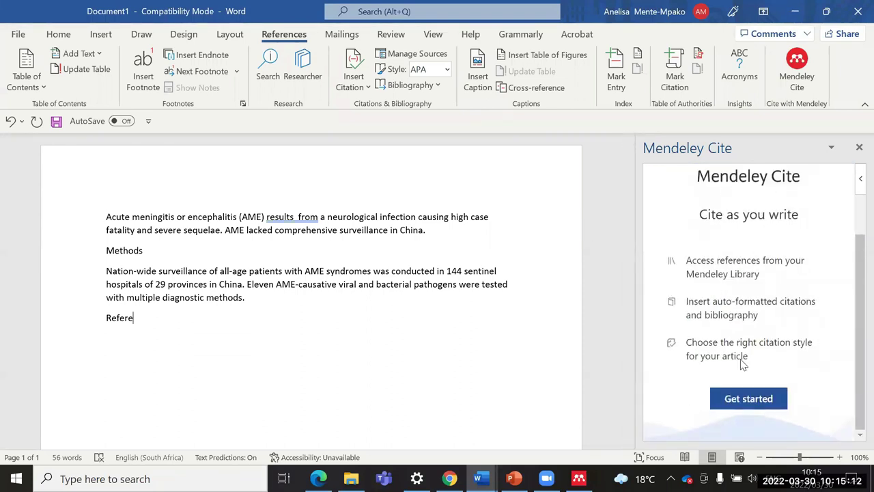
Step: Choose Get started, pick the university account, enter its password and sign in
click(755, 400)
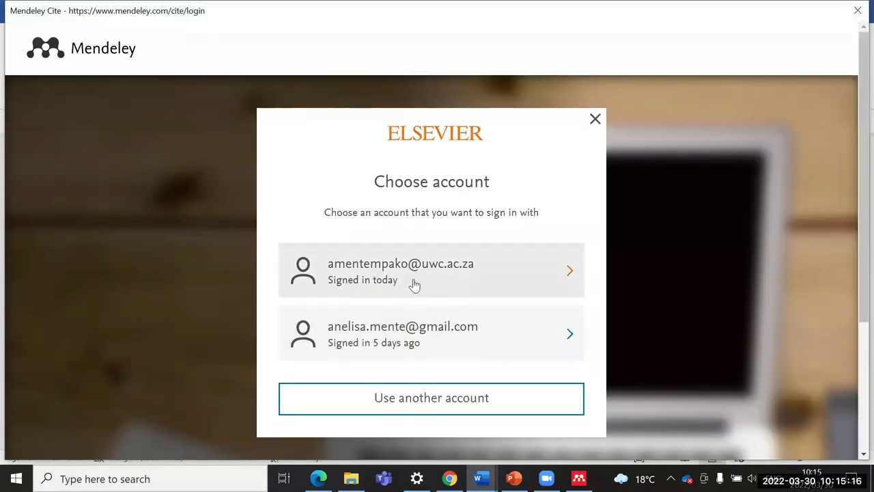
click(419, 299)
click(305, 318)
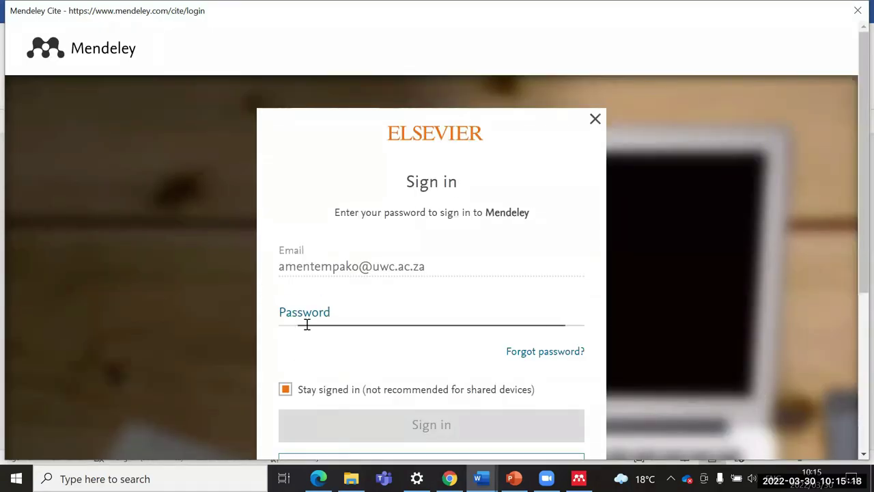
text(•)
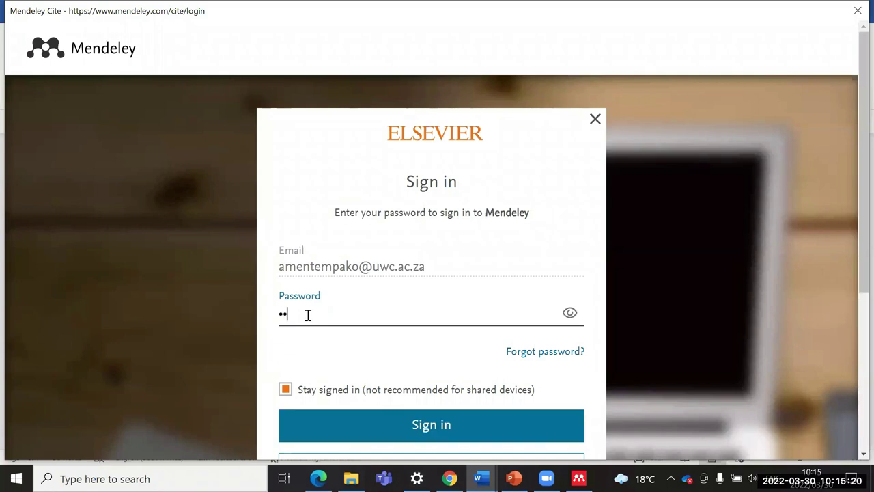
key(BackSpace)
key(BackSpace)
key(BackSpace)
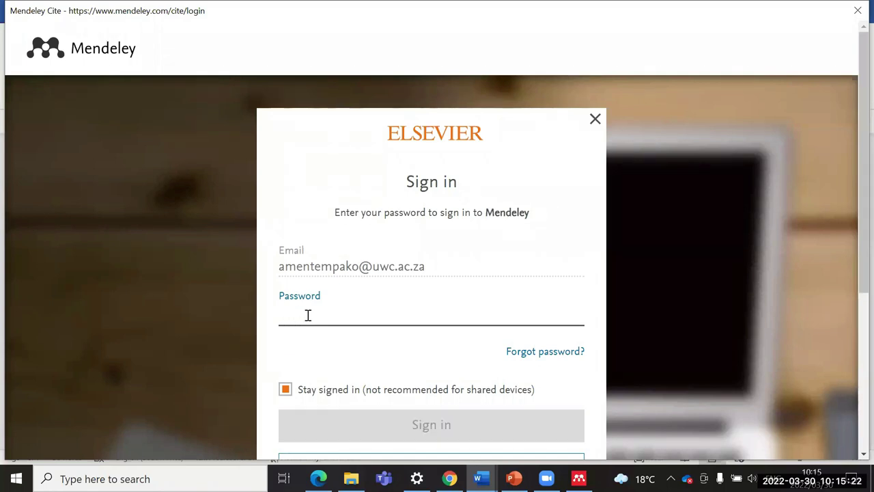
text(•)
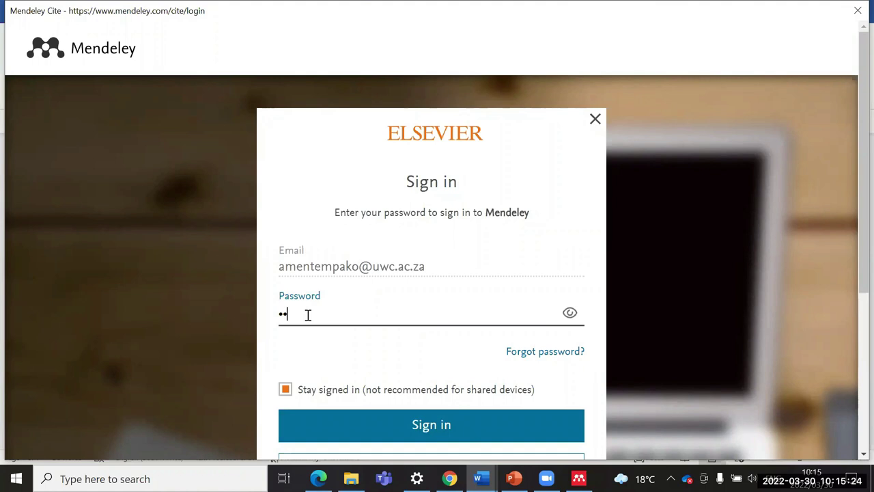
text(••)
scroll(510, 362, down, 2)
click(423, 294)
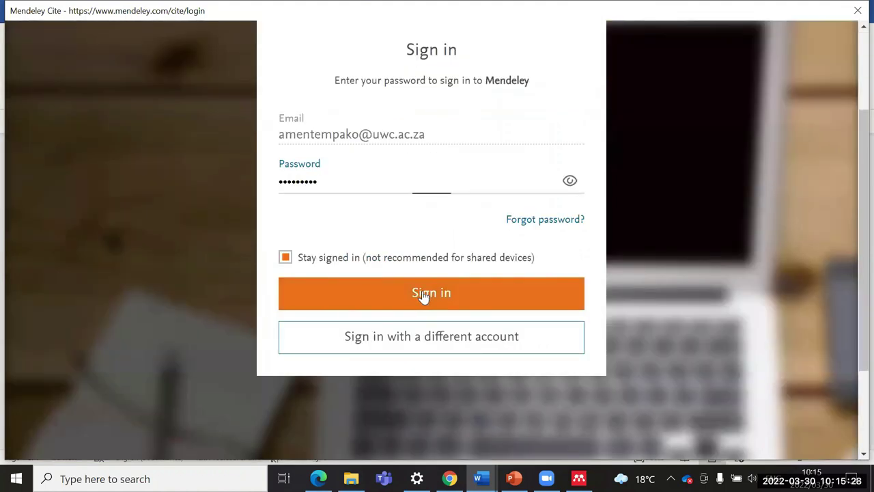
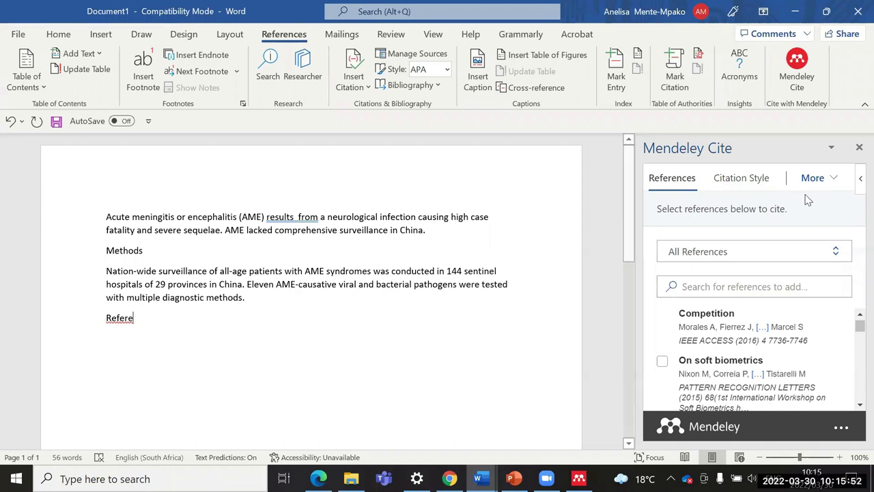
Step: Check the spelling suggestion flagged on 'results from' in the abstract
scroll(721, 312, down, 1)
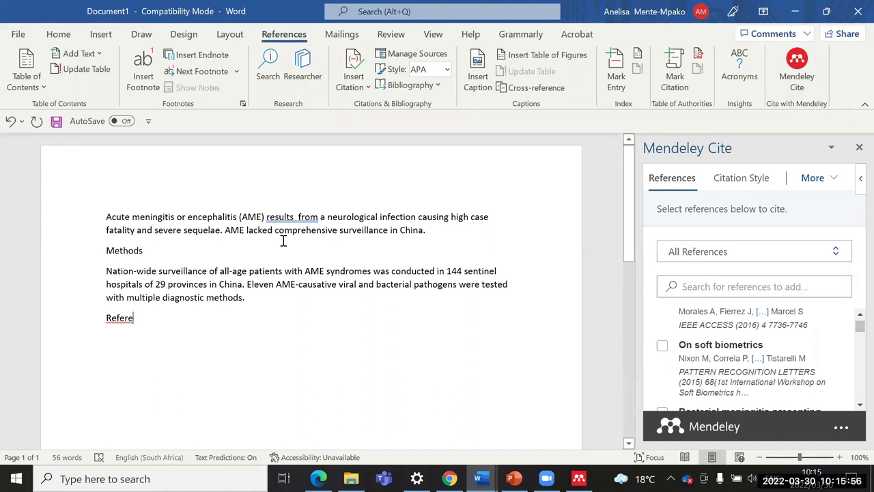
click(303, 218)
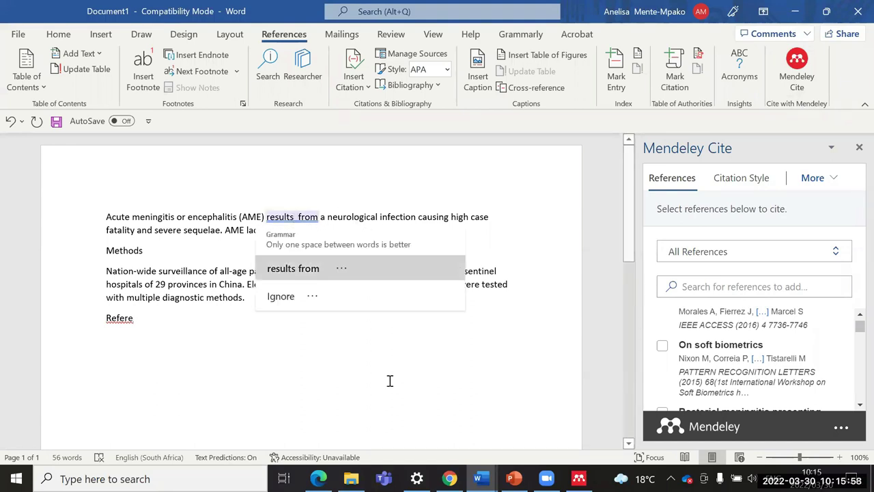
click(379, 267)
scroll(833, 314, down, 1)
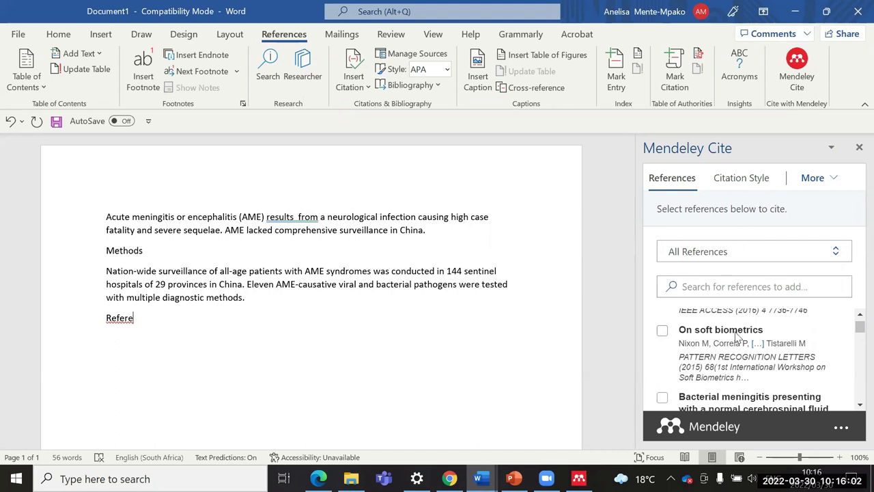
Step: Filter the Mendeley Cite library to Chapter 1, then Chapter 2, then back to all references
click(835, 253)
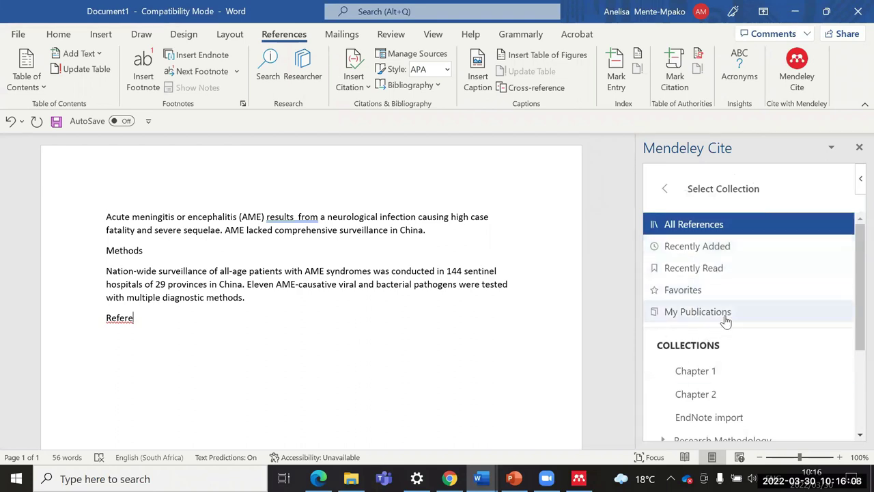
scroll(736, 287, down, 2)
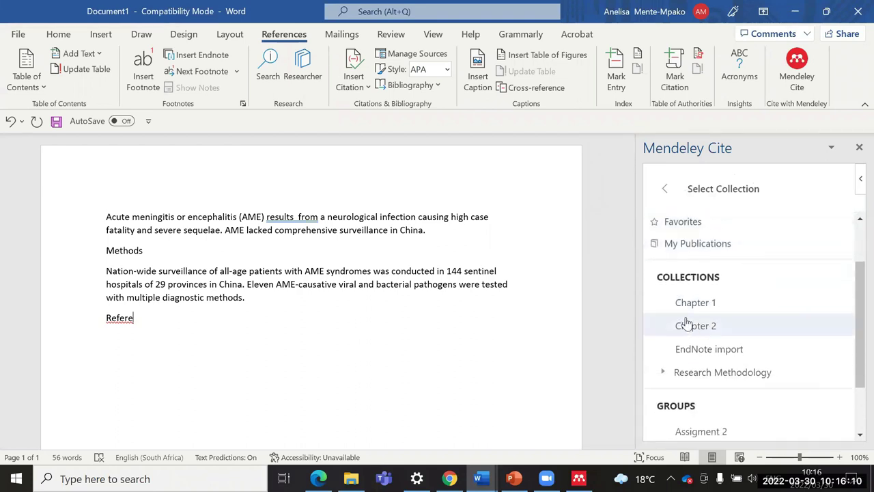
click(701, 302)
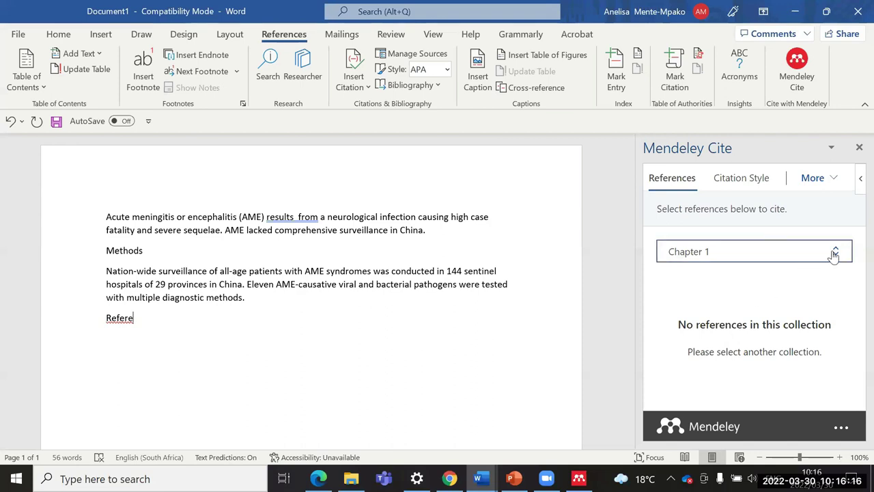
click(836, 254)
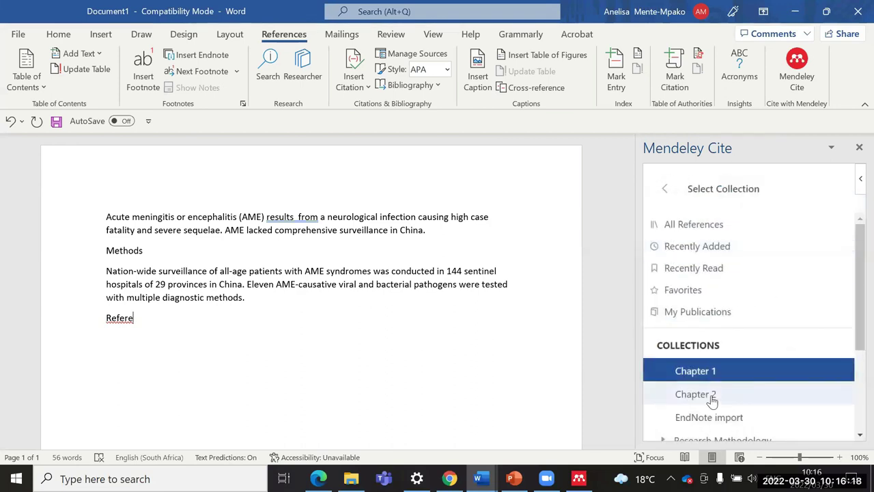
click(657, 397)
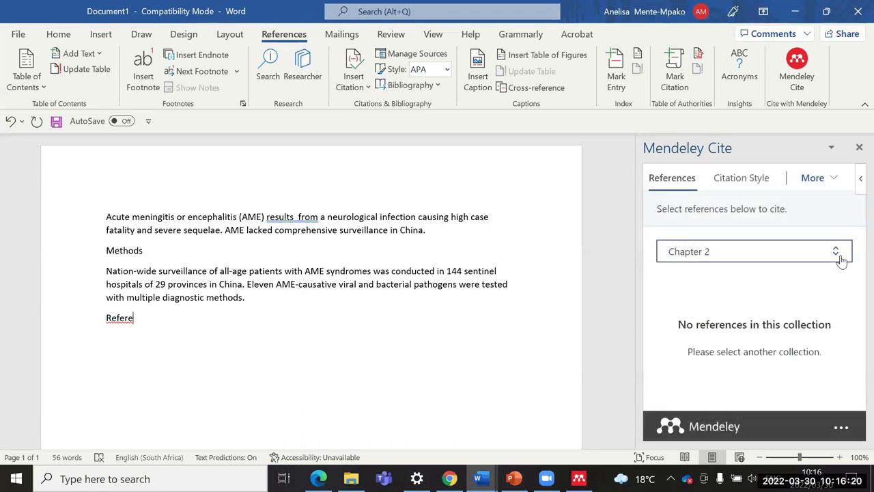
click(834, 252)
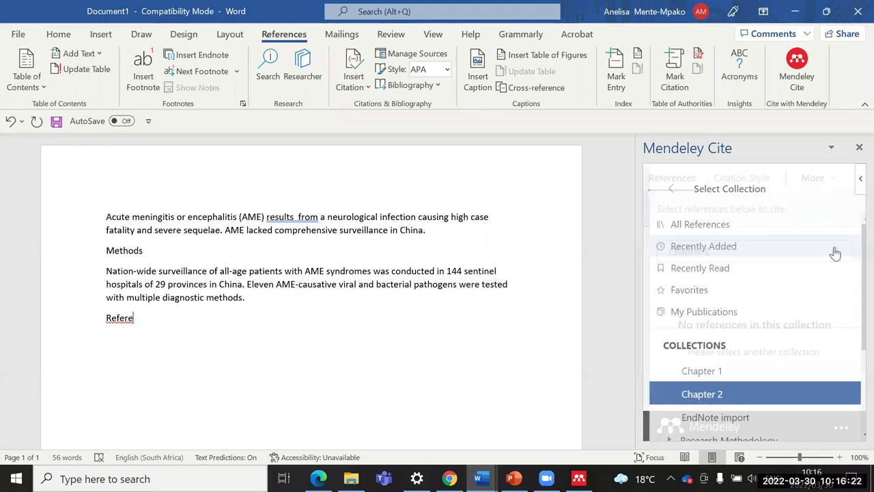
click(680, 227)
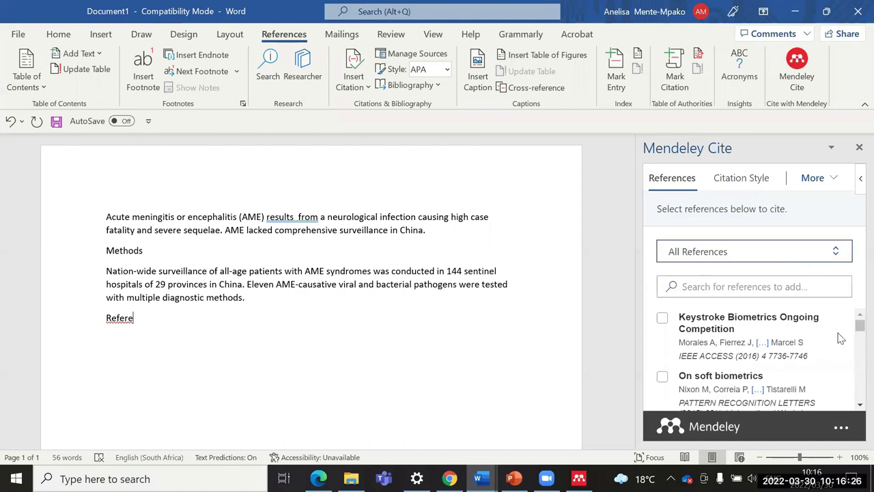
Step: Insert the Keystroke Biometrics citation, then delete the misplaced Morales et al. 2016 citation from the end
click(664, 321)
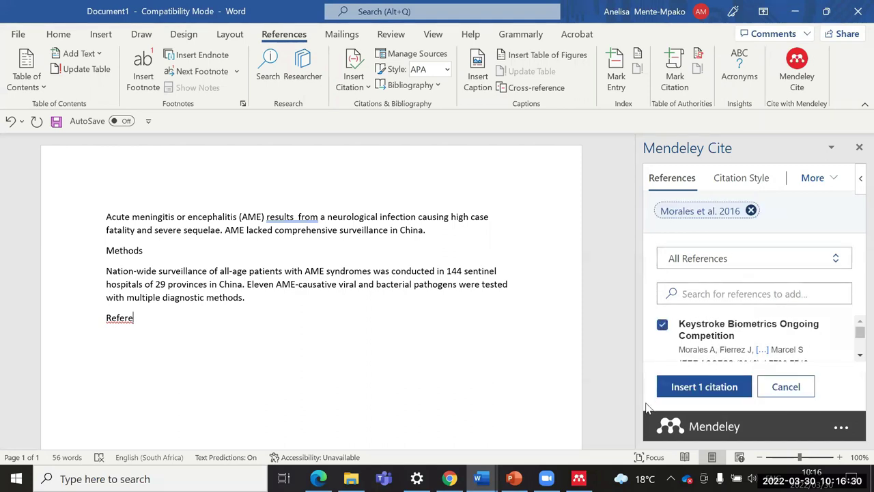
click(702, 386)
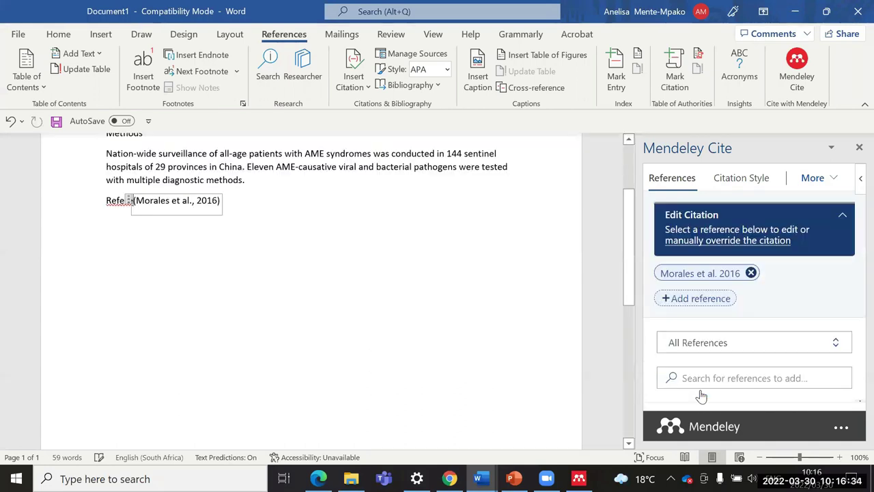
scroll(218, 305, up, 2)
click(235, 271)
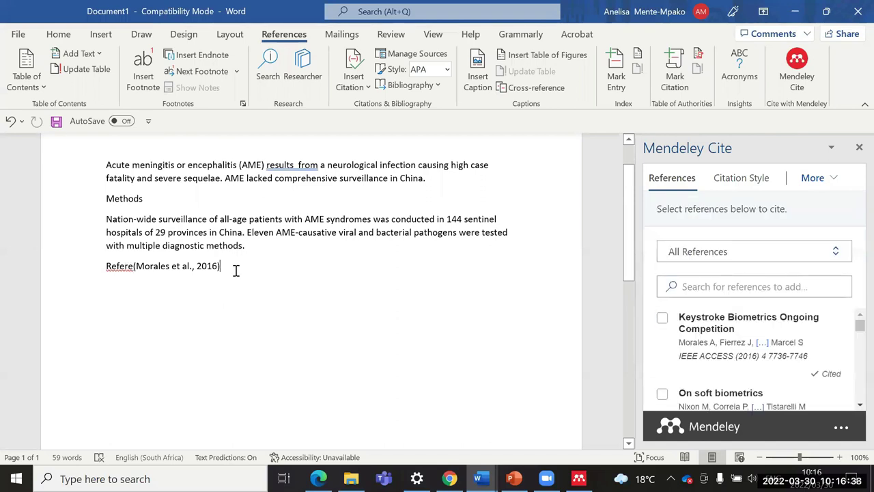
key(BackSpace)
key(BackSpace)
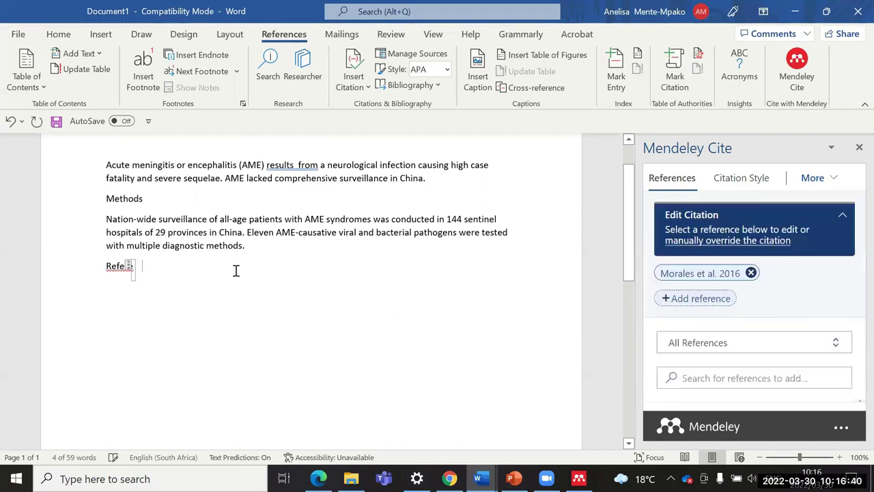
click(751, 273)
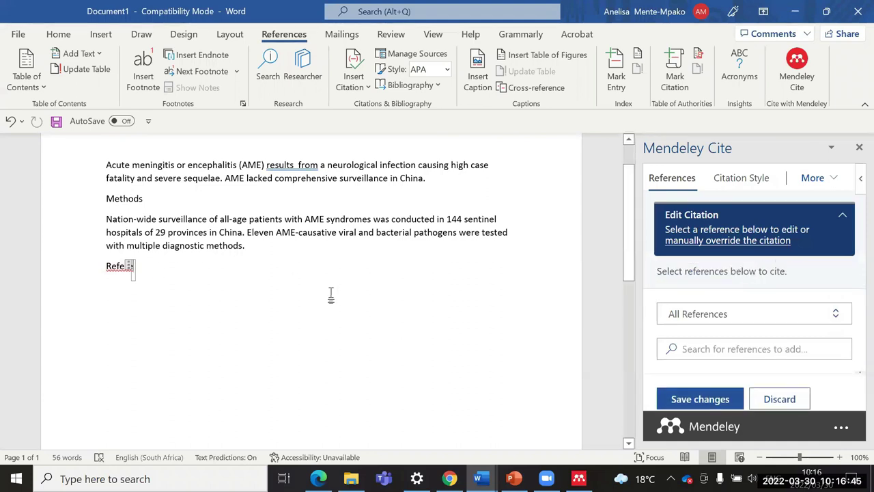
Step: Cite the Keystroke Biometrics reference (Morales et al., 2016) right after 'results'
click(298, 165)
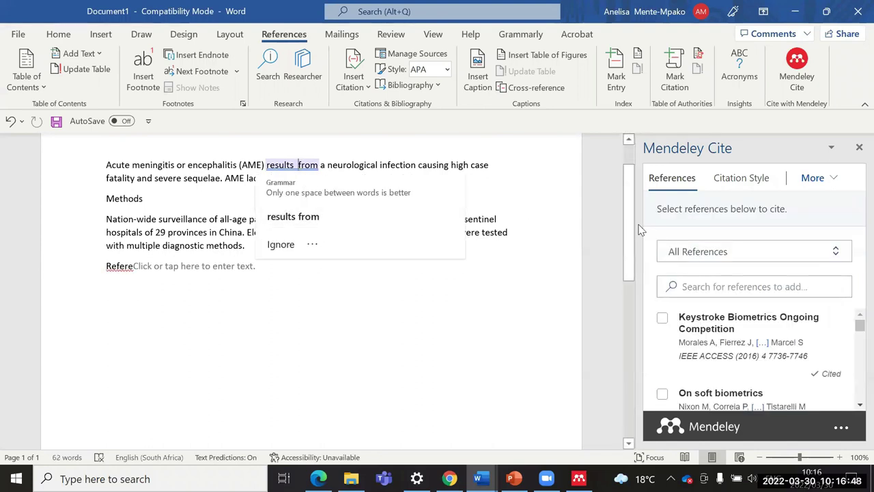
click(663, 318)
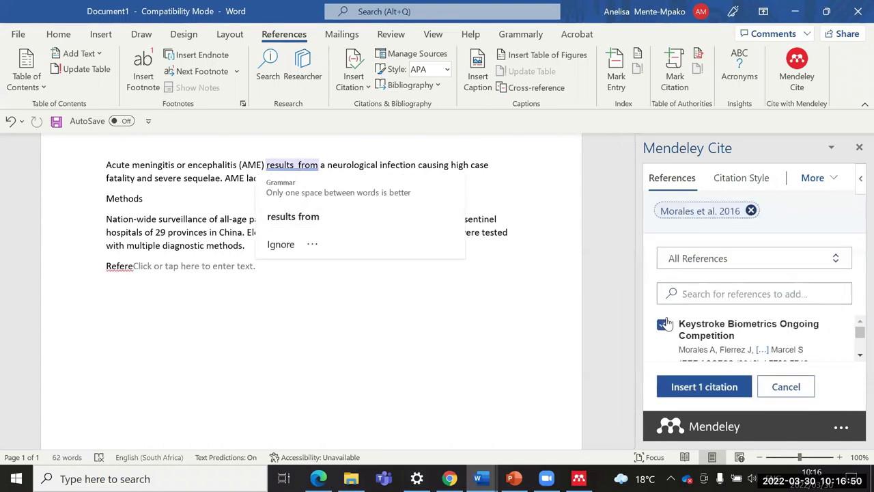
click(698, 387)
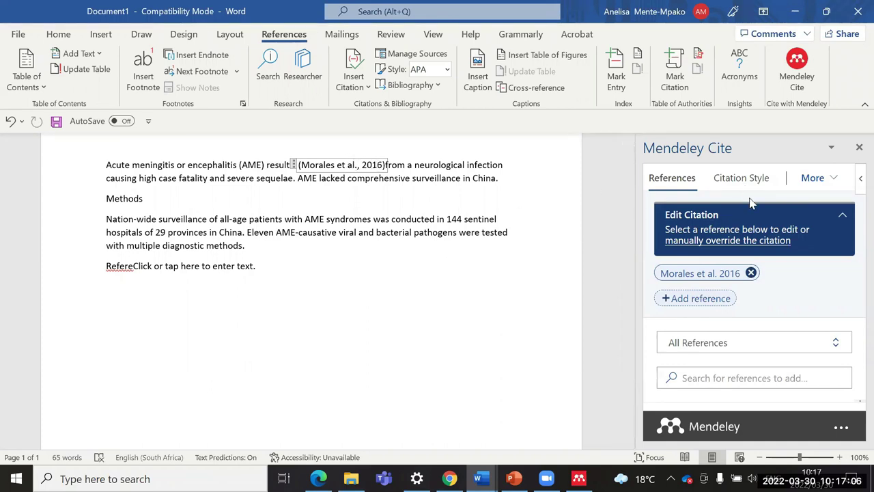
Step: Give the Morales et al. 2016 citation a page value of 8 and save the change
click(739, 282)
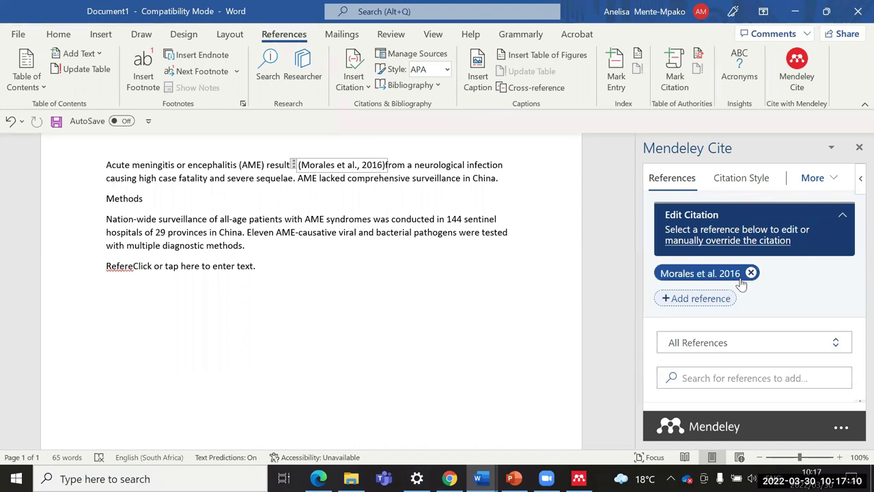
click(734, 281)
click(731, 279)
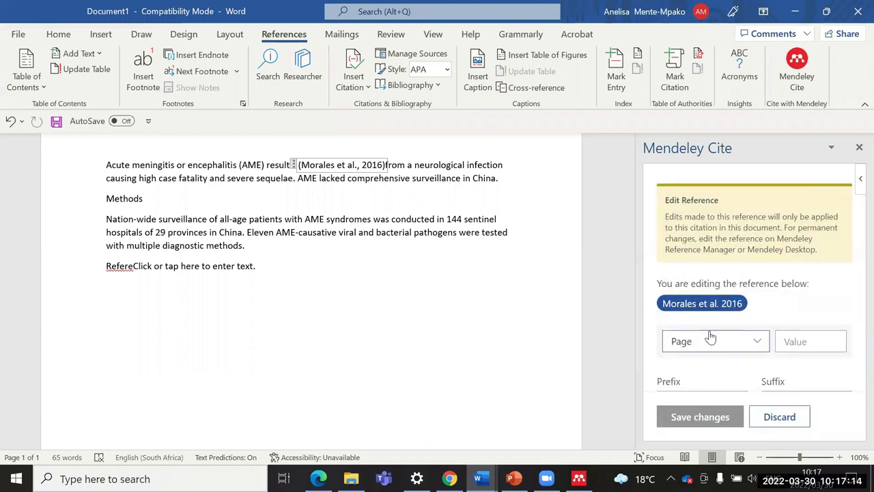
click(806, 343)
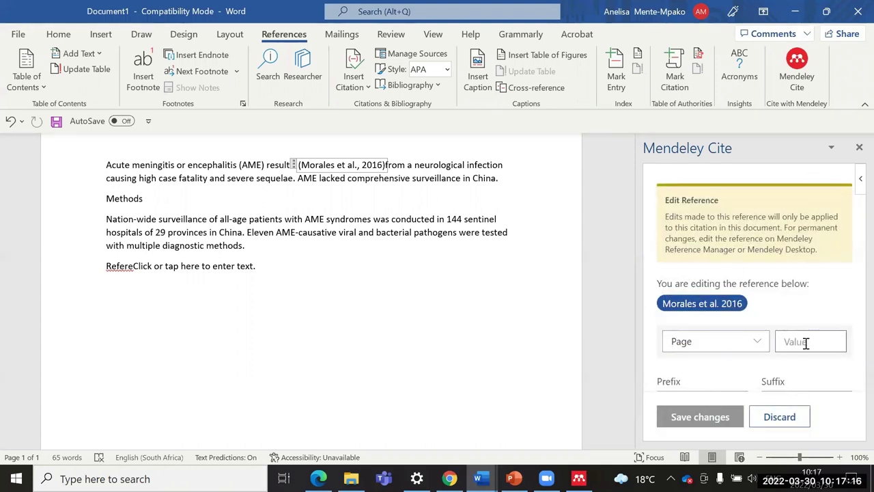
text(8)
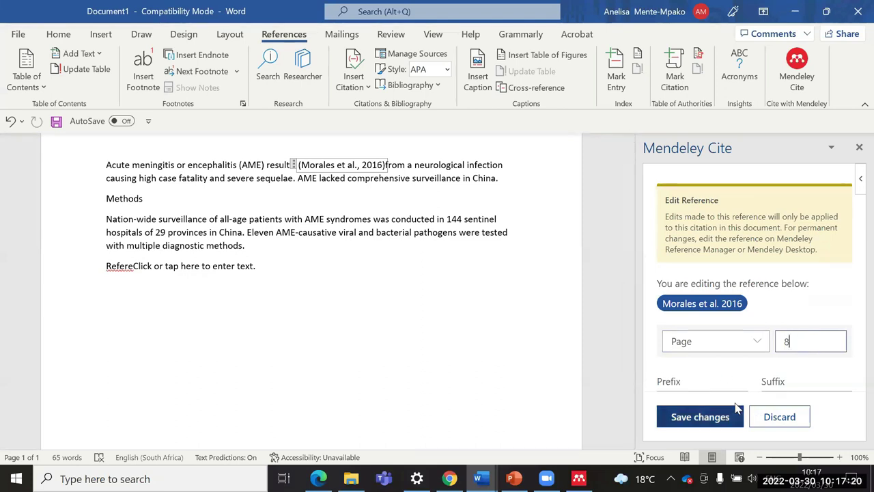
click(736, 410)
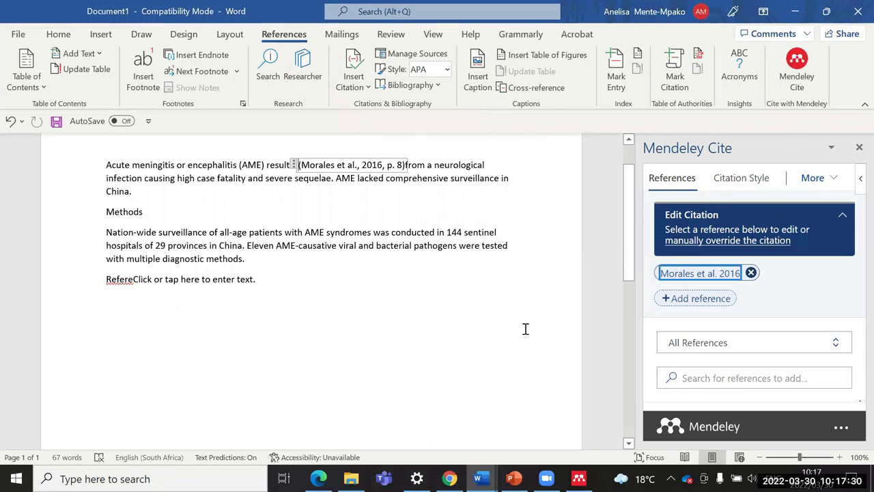
Step: Insert one combined citation for On soft biometrics and Bacterial meningitis after 'high case'
click(215, 178)
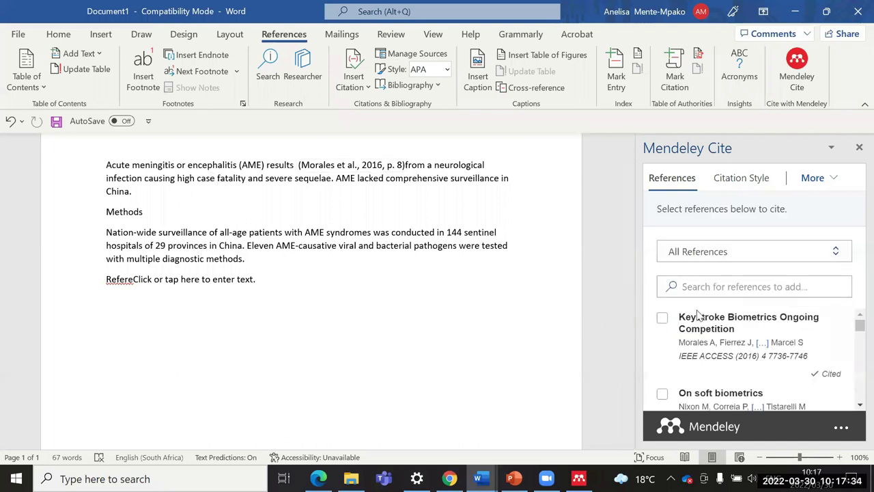
scroll(687, 321, down, 2)
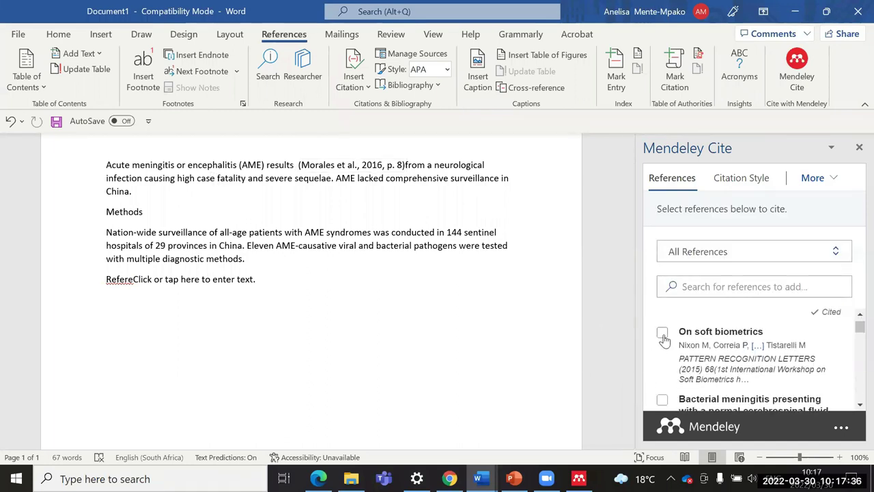
click(662, 332)
scroll(662, 328, down, 2)
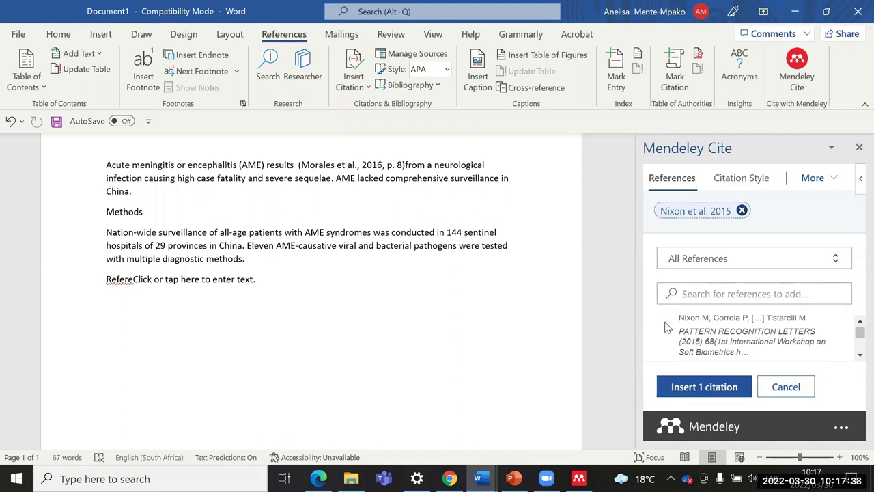
click(661, 346)
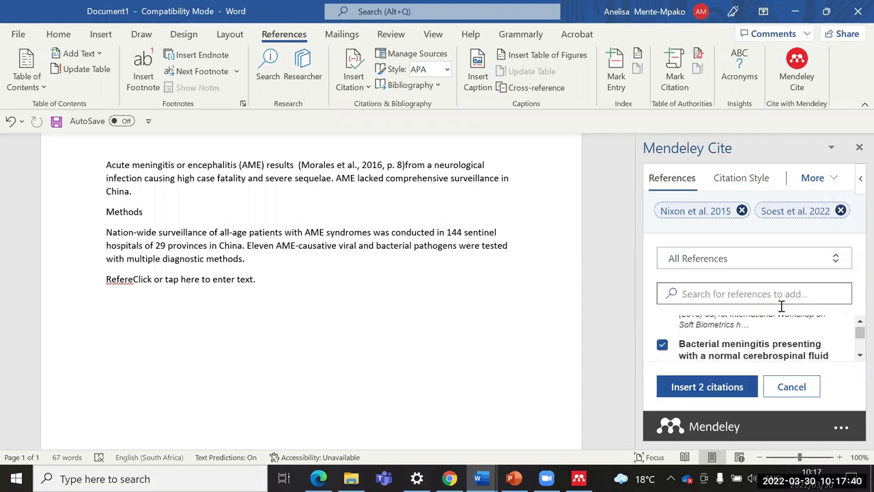
click(706, 386)
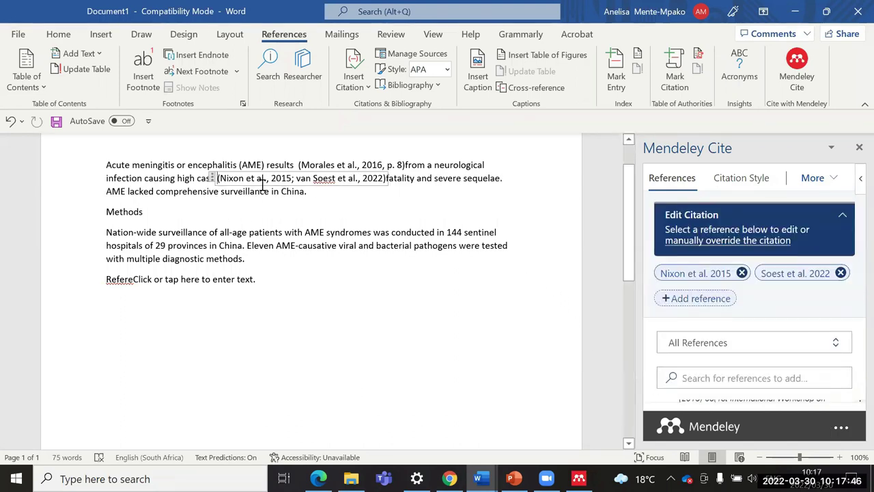
drag(270, 178, 288, 178)
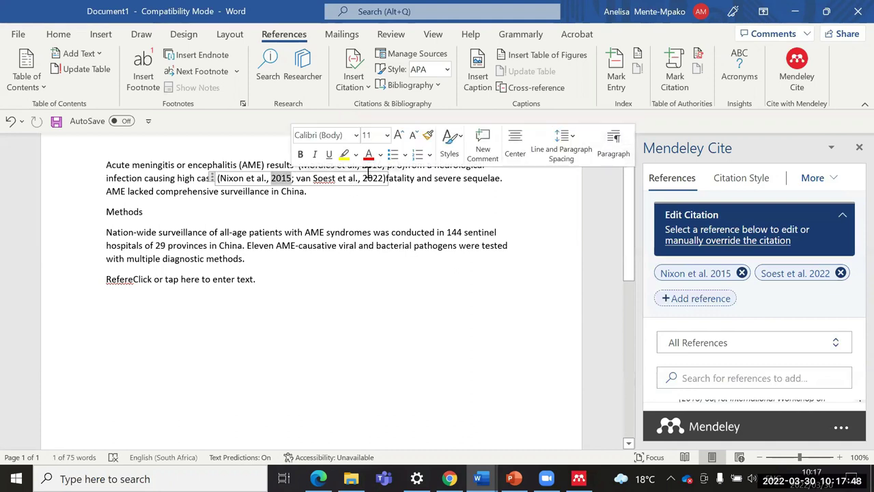
drag(362, 179, 389, 165)
click(381, 328)
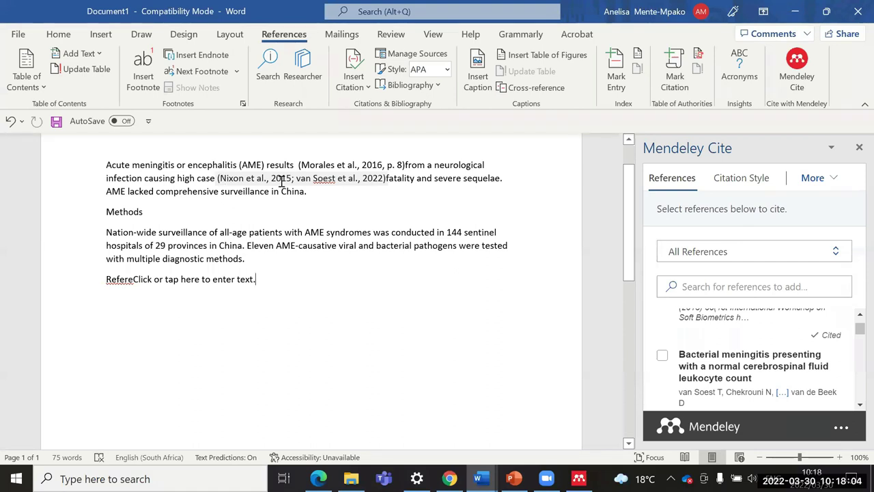
Step: Insert the Khan 2019 thesis citation after 'China.' in the Methods paragraph
double_click(272, 179)
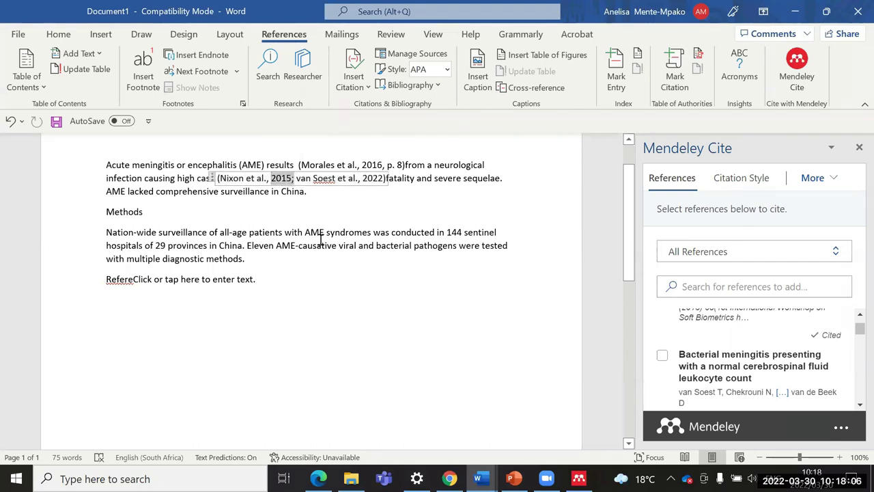
click(345, 216)
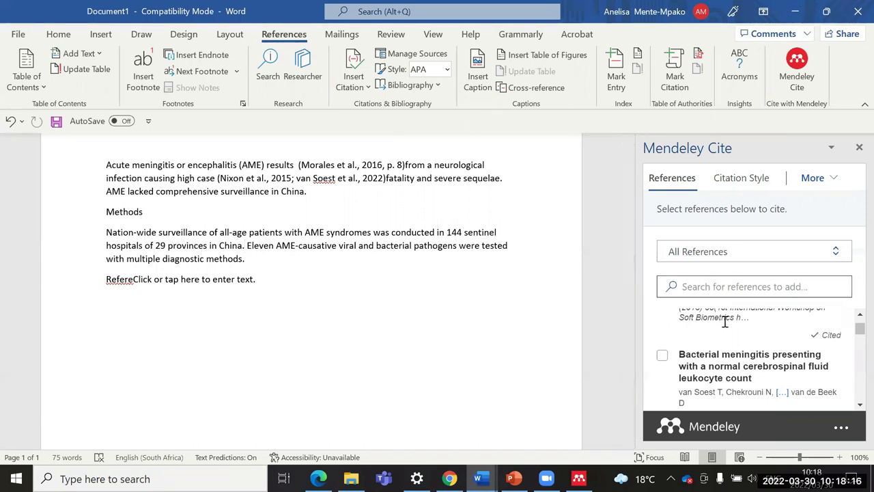
scroll(736, 334, down, 2)
scroll(736, 334, down, 6)
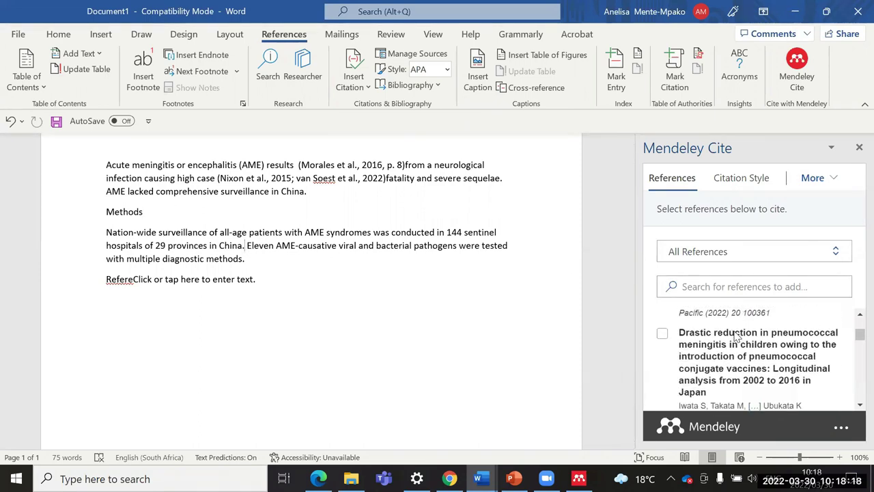
scroll(736, 325, up, 4)
scroll(736, 324, up, 8)
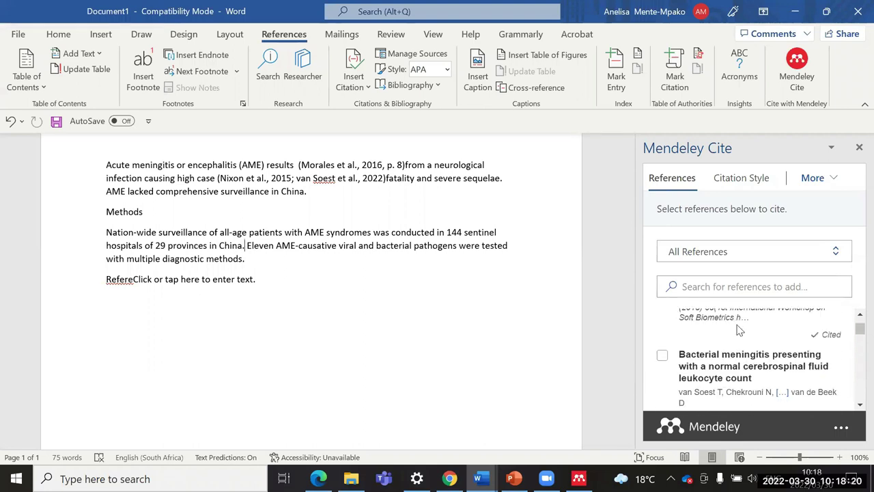
scroll(737, 330, down, 9)
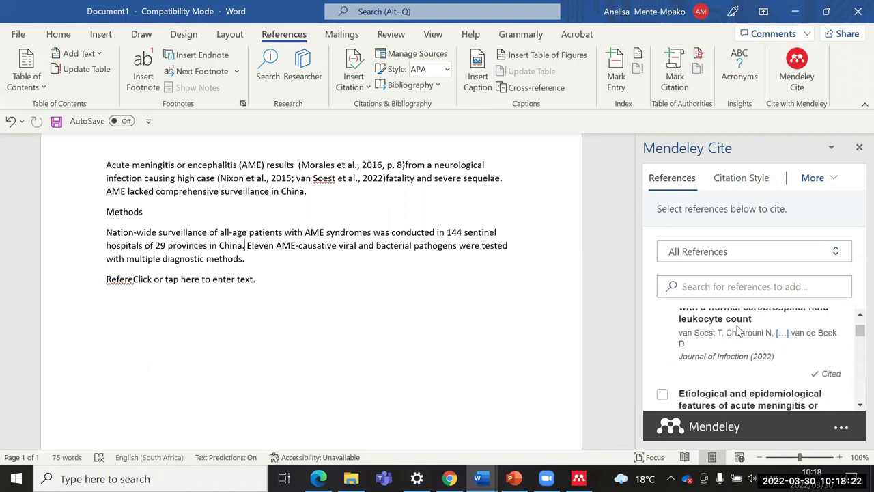
scroll(737, 330, down, 10)
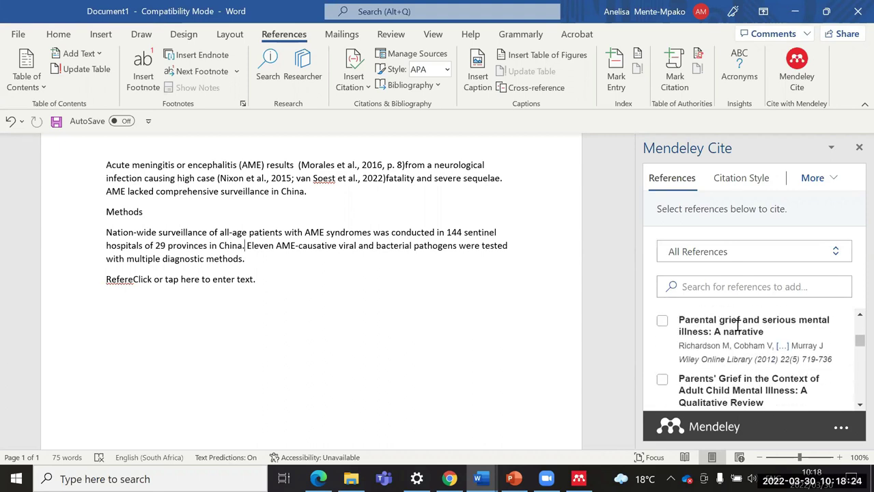
scroll(737, 327, down, 10)
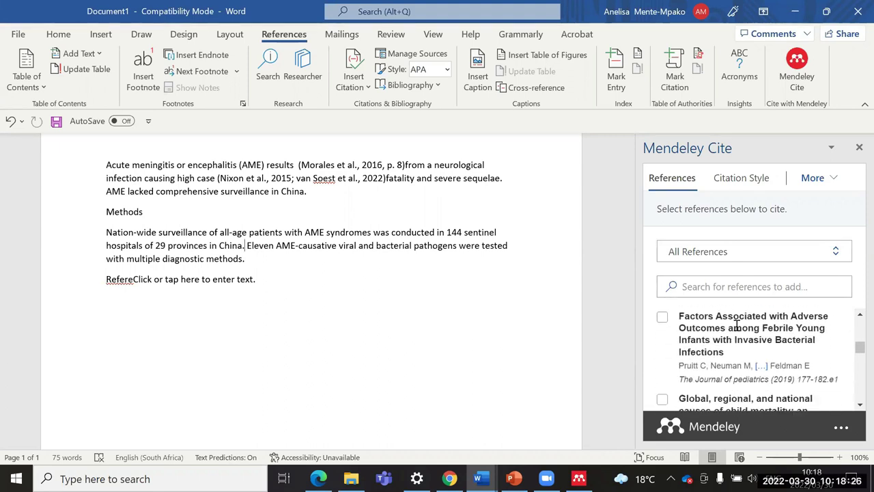
scroll(738, 330, down, 5)
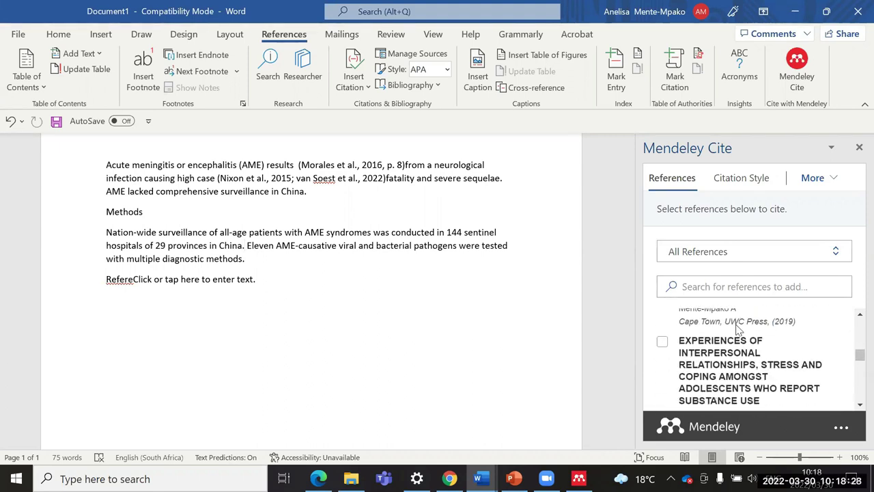
click(661, 341)
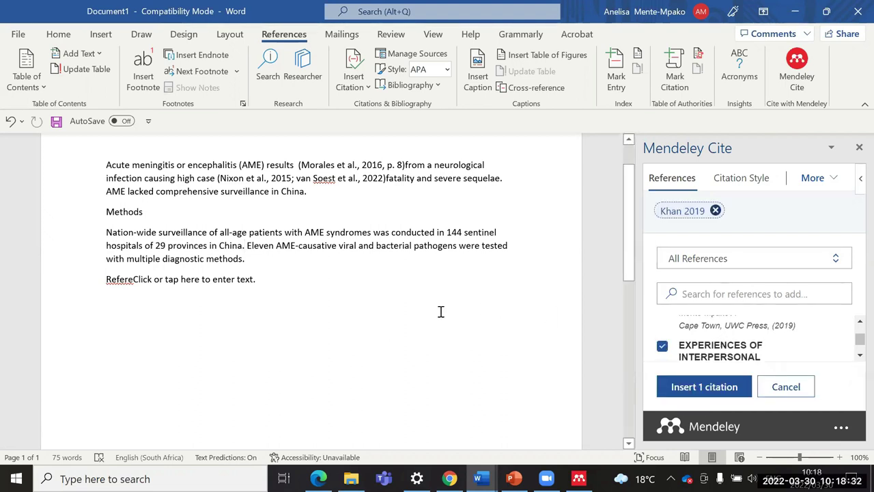
click(687, 387)
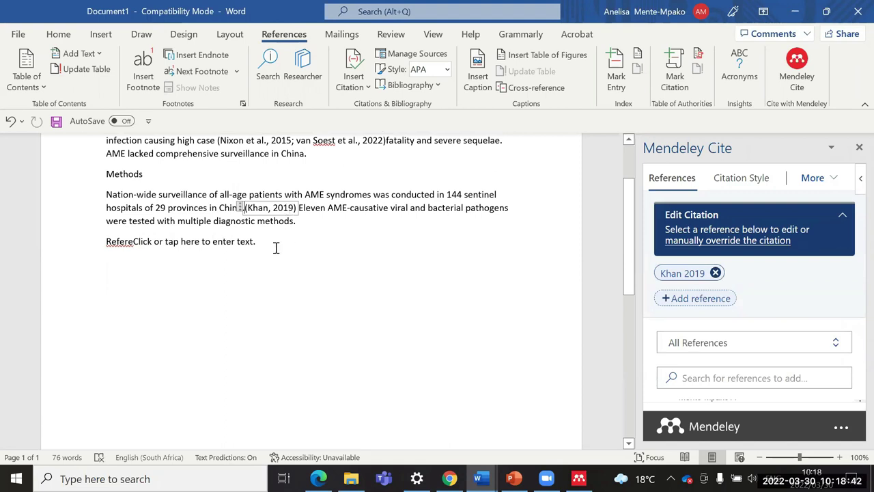
Step: Add page 2 to the Khan 2019 citation so it reads (Khan, 2019, p. 2)
click(705, 279)
click(795, 341)
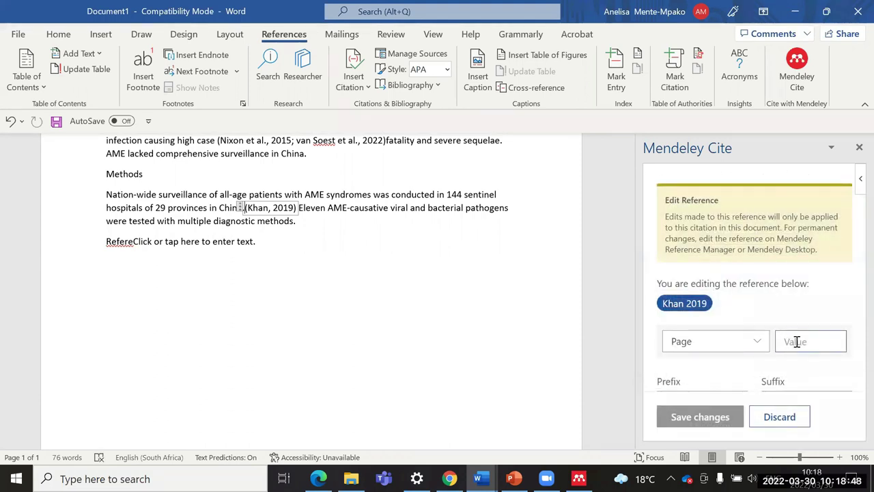
text(2)
key(Return)
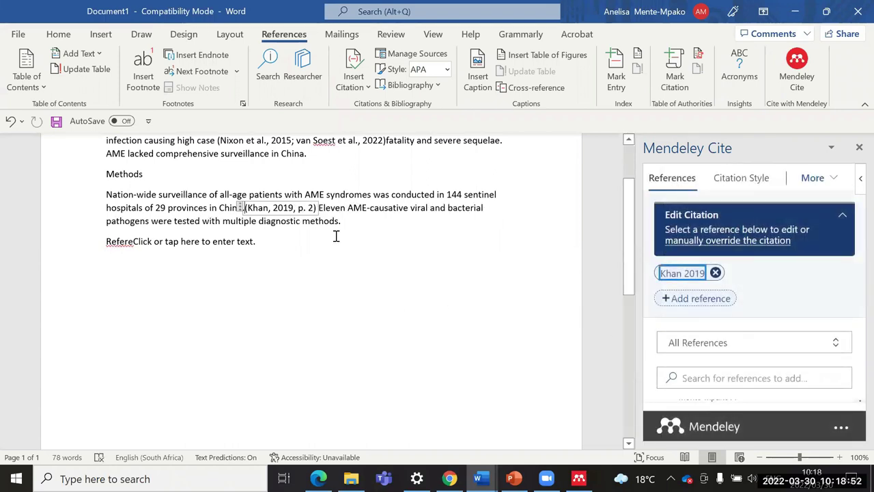
scroll(336, 237, up, 1)
click(277, 274)
Step: Replace the placeholder with the word 'References', make it bold, and start a new line
key(BackSpace)
key(BackSpace)
key(BackSpace)
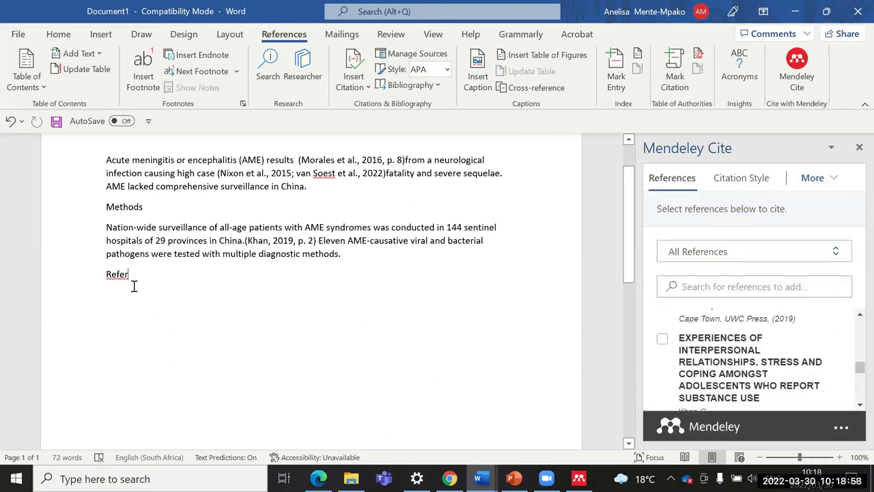
text(ences)
drag(96, 264, 100, 274)
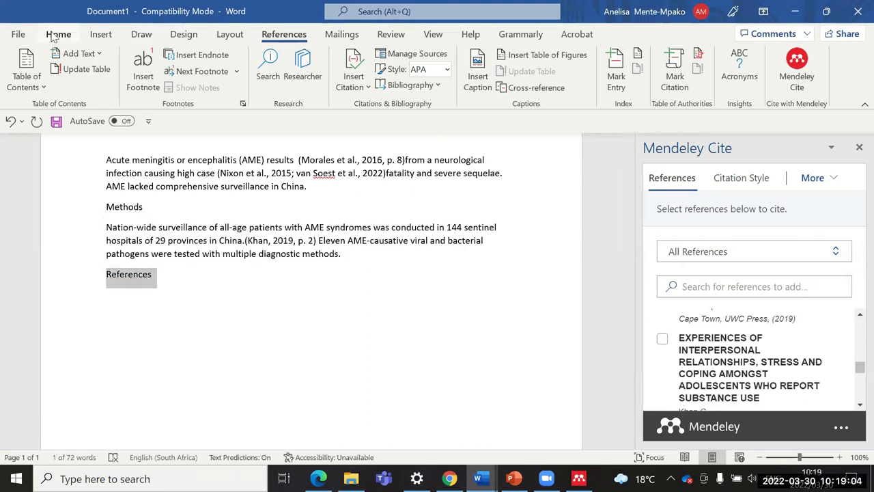
click(55, 36)
click(66, 70)
click(184, 285)
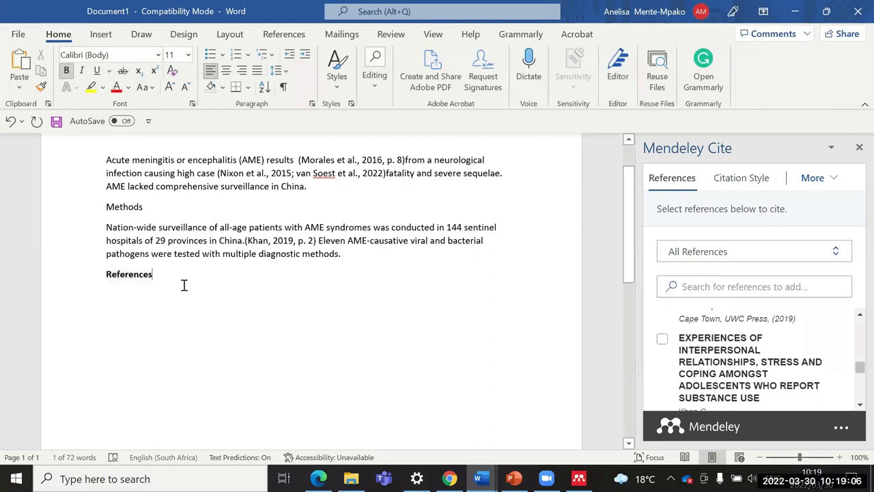
key(Return)
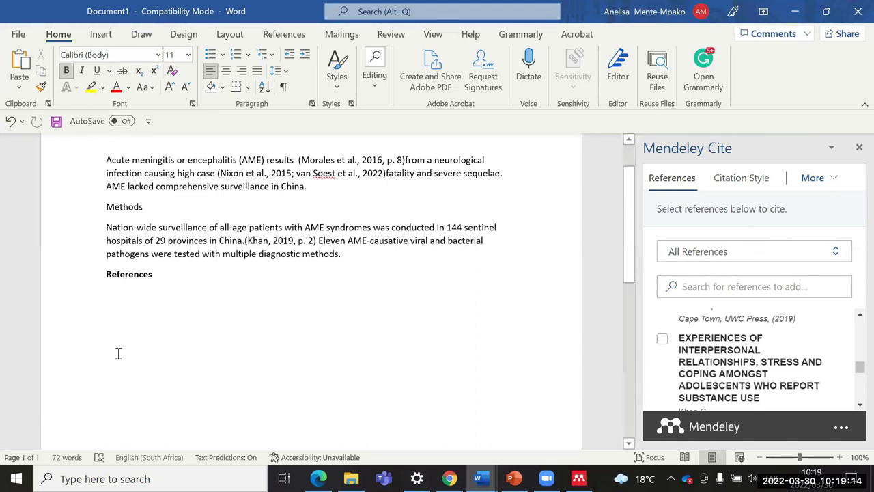
Step: Add an empty line under References and choose Insert Bibliography from Mendeley Cite's More menu
click(735, 183)
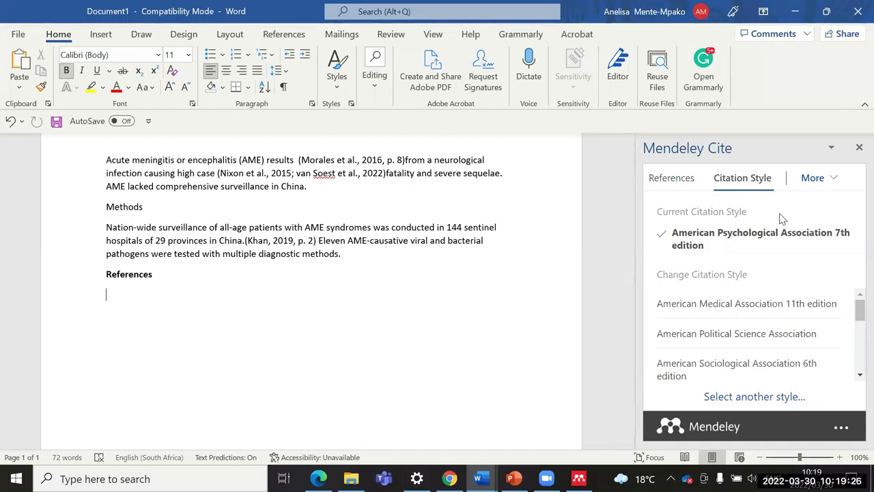
click(833, 179)
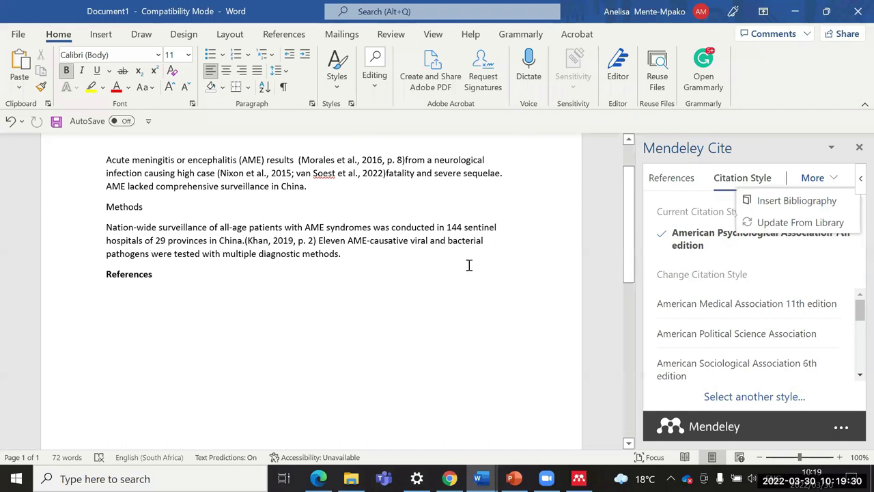
click(122, 295)
click(221, 226)
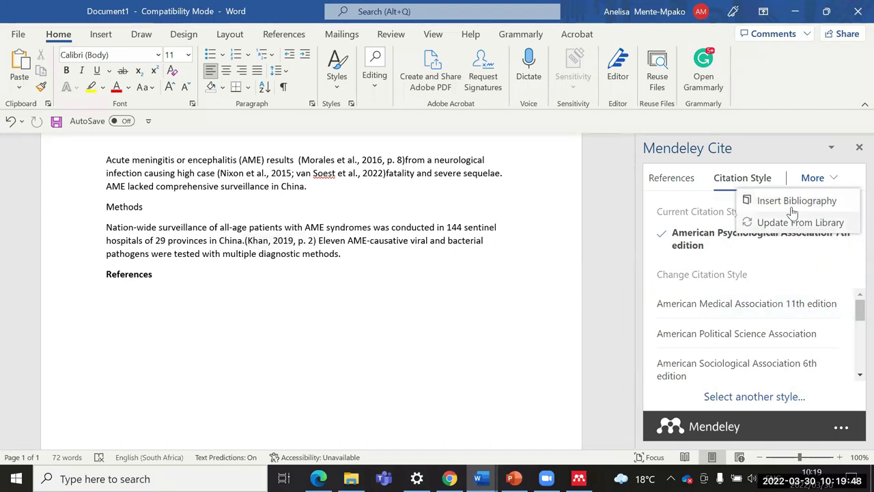
click(166, 276)
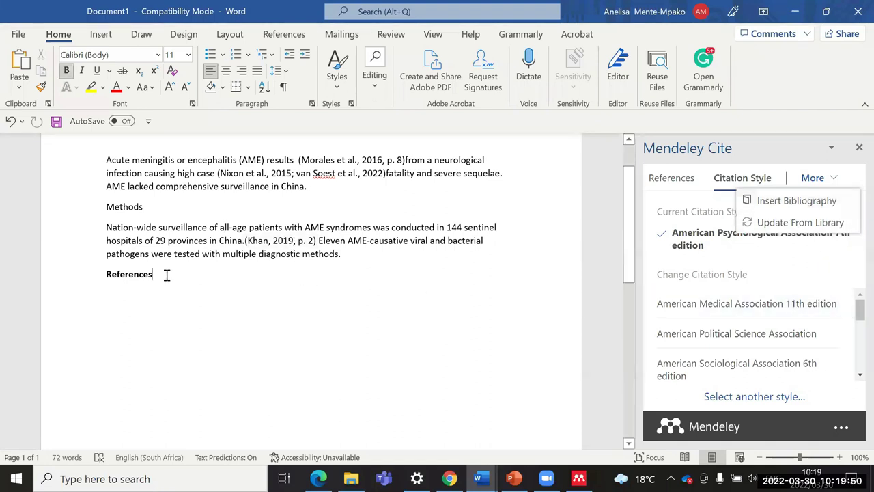
key(Return)
click(806, 202)
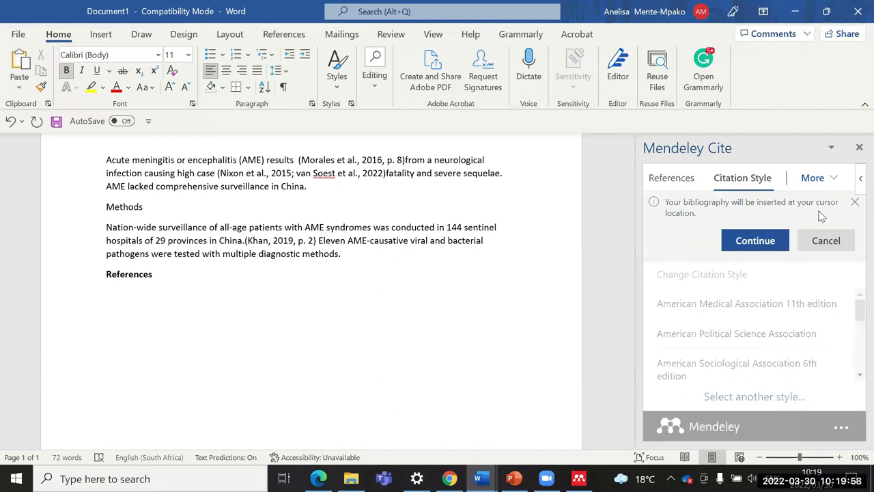
Step: Confirm the APA bibliography insertion, review its entries, and zoom the page to 90%
click(732, 245)
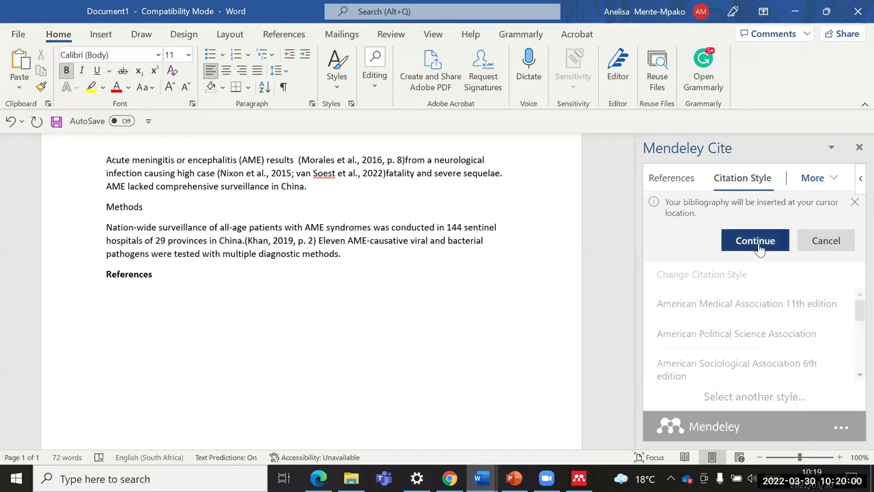
scroll(448, 296, up, 5)
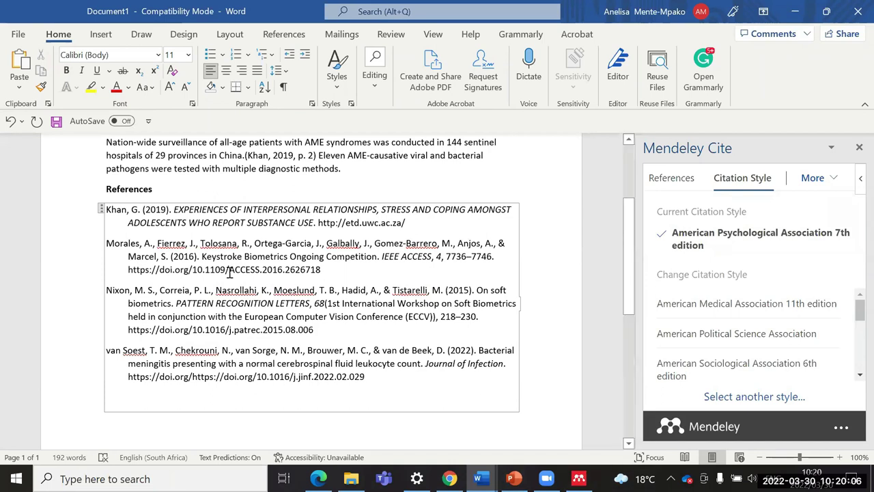
drag(172, 209, 318, 222)
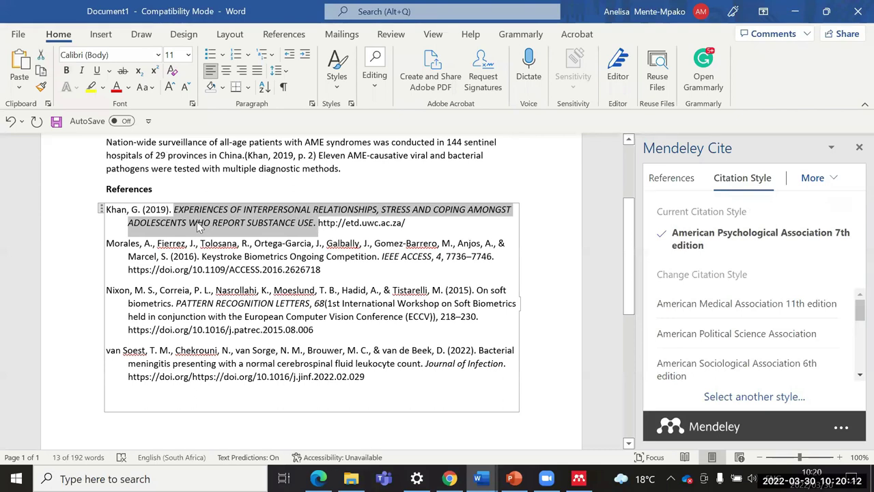
right_click(235, 290)
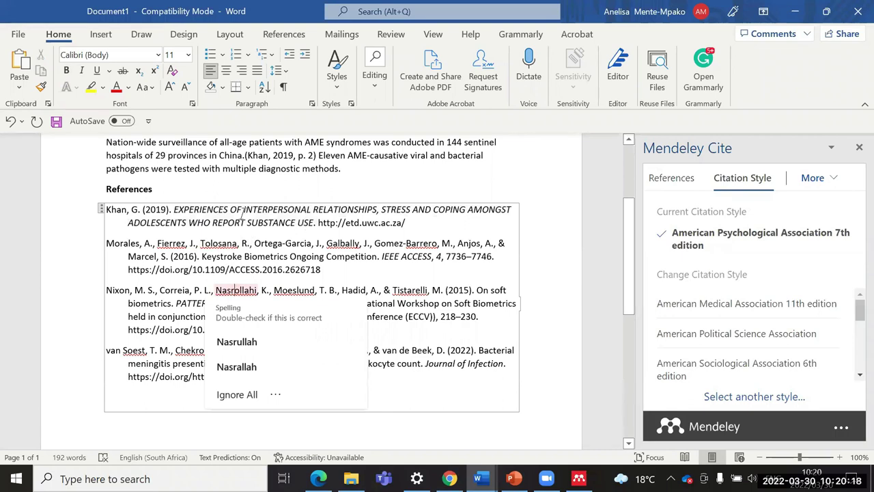
mouse_move(578, 478)
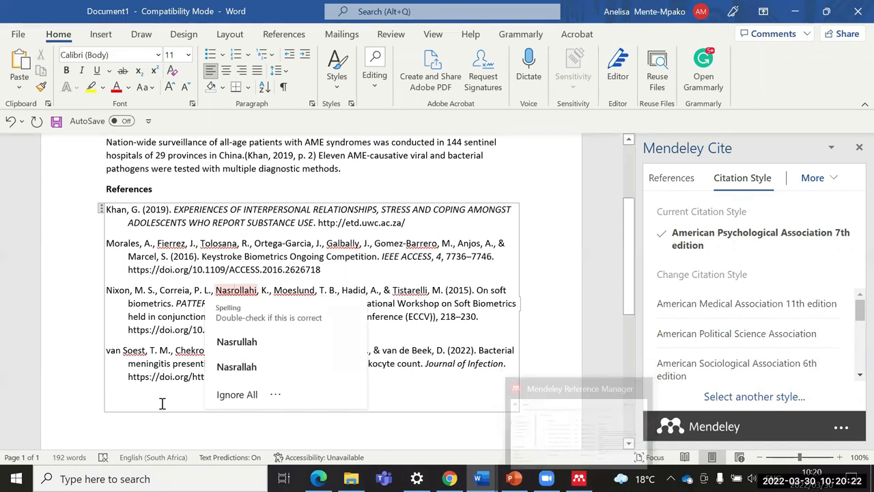
click(555, 321)
scroll(546, 283, up, 4)
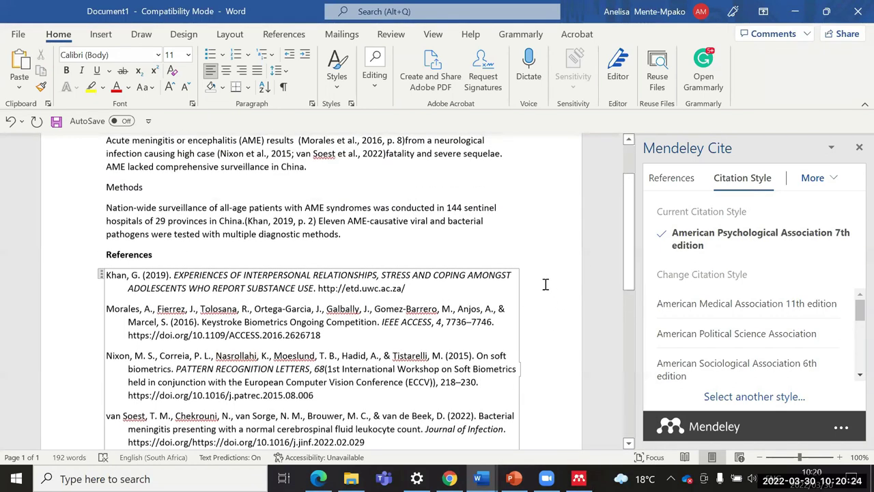
scroll(546, 283, down, 2)
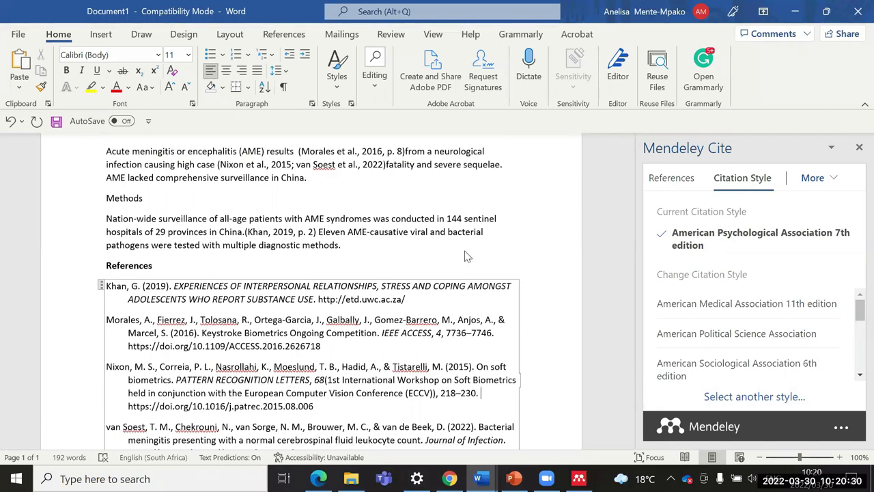
click(759, 457)
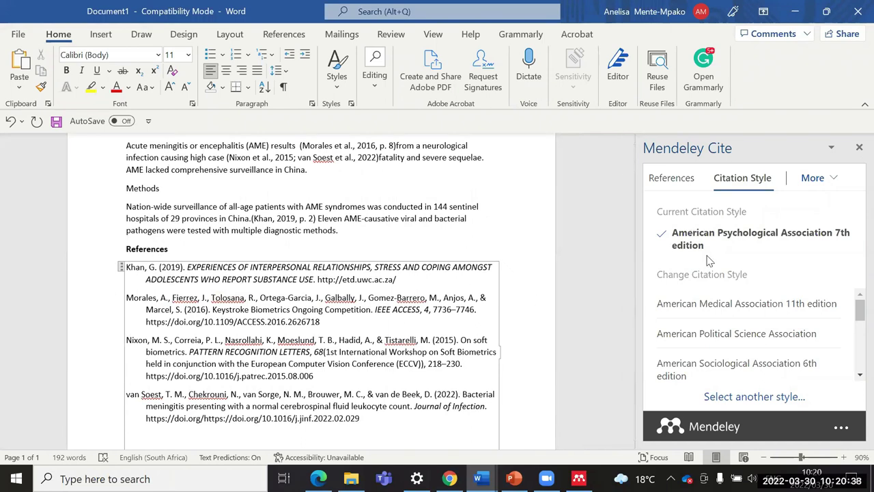
Step: Apply the Cite Them Right 11th edition - Harvard citation style to the document
scroll(722, 303, down, 1)
scroll(722, 303, down, 4)
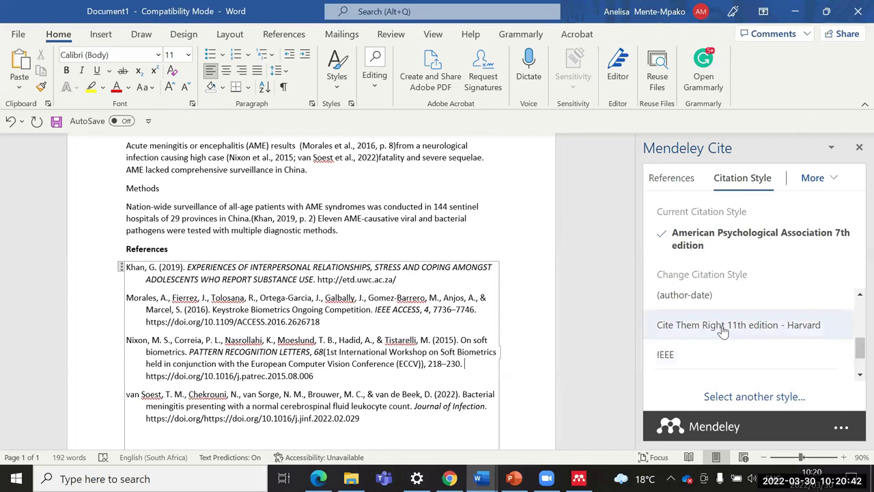
click(729, 329)
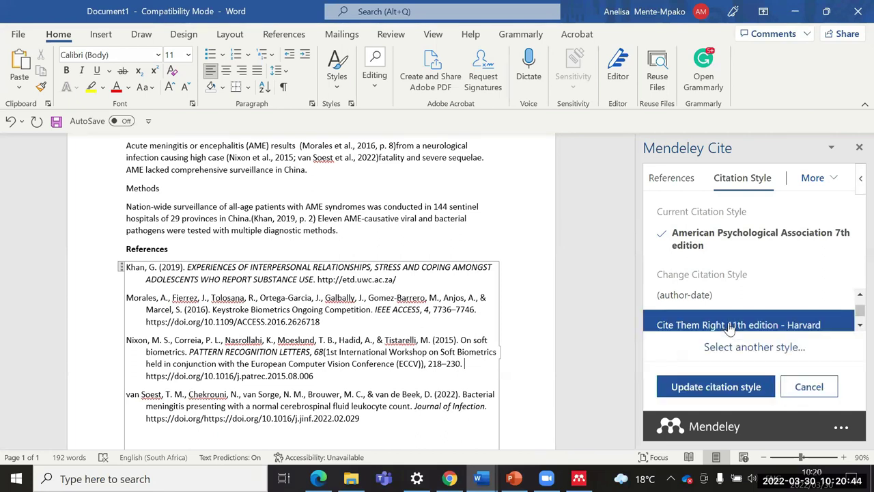
click(693, 388)
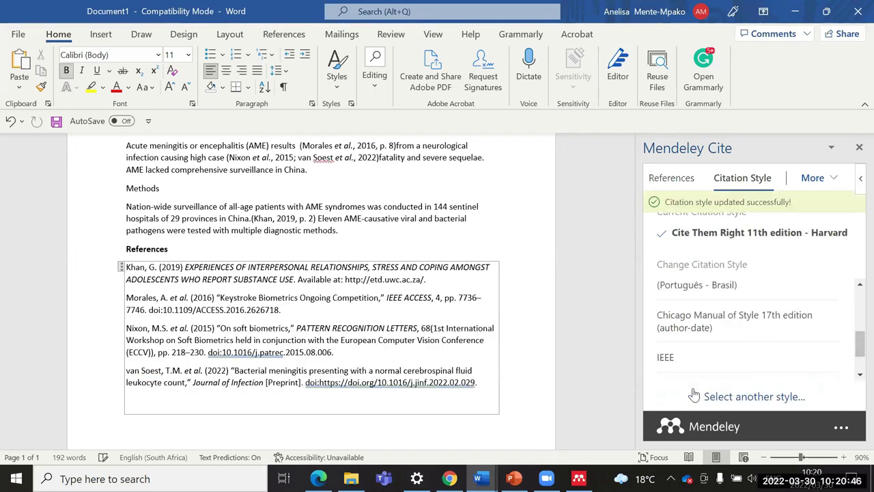
scroll(273, 267, up, 1)
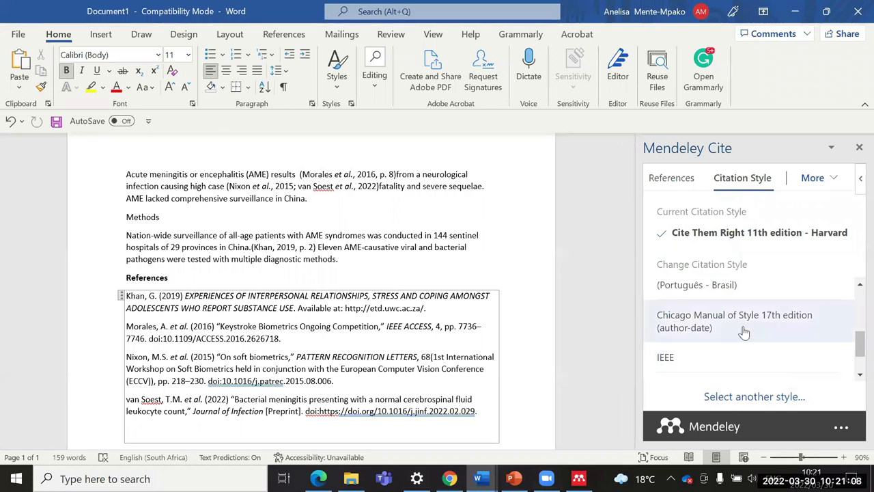
Step: Switch to Nature style and check the numbered citations after 'results' and 'China.'
scroll(740, 331, down, 1)
scroll(723, 328, down, 1)
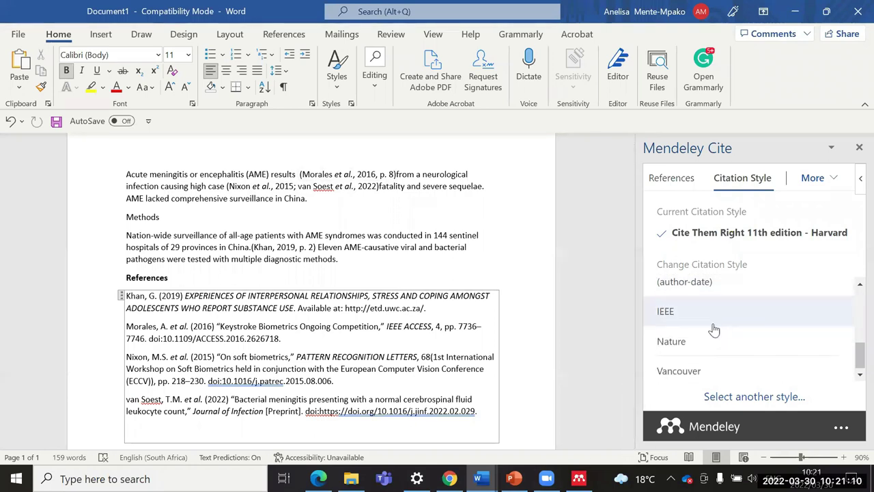
click(672, 338)
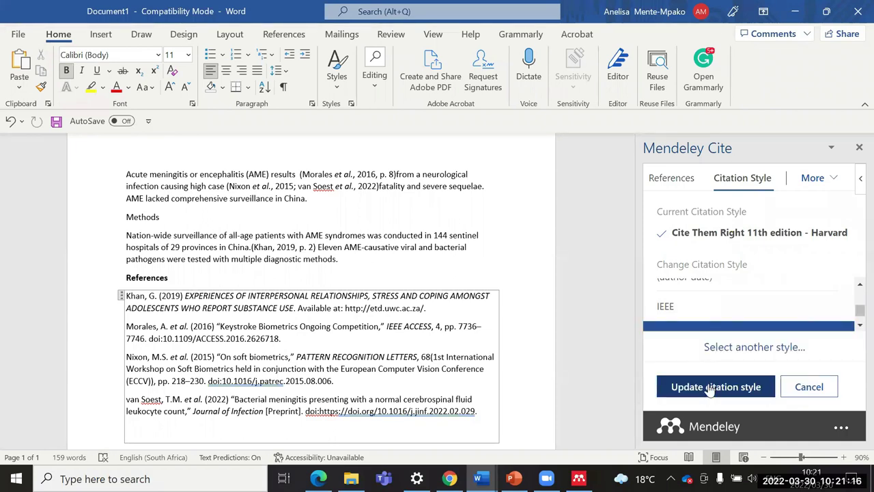
click(710, 387)
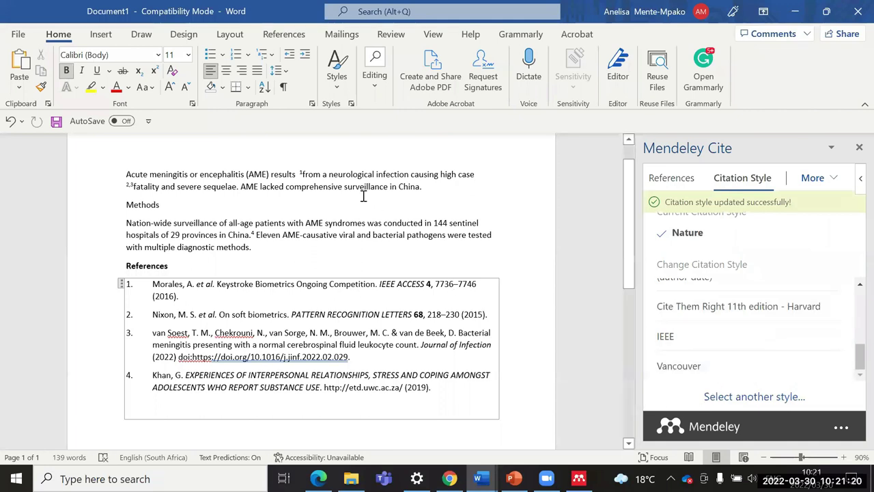
click(301, 174)
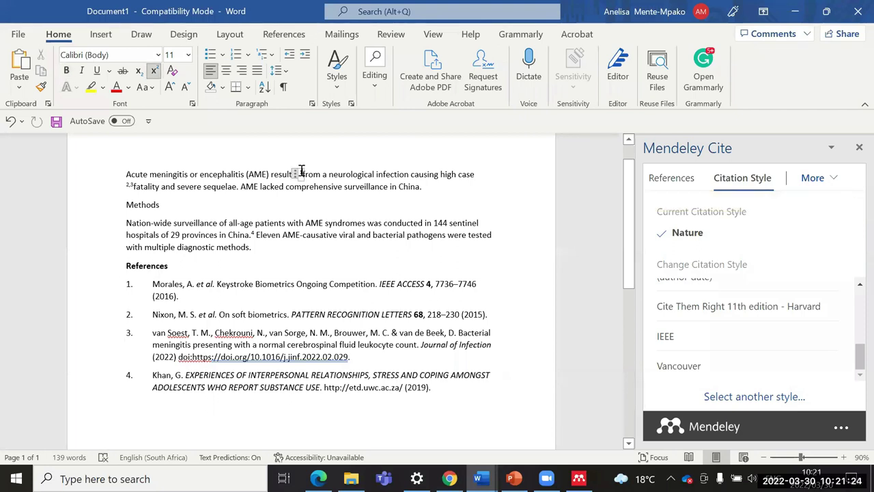
click(252, 233)
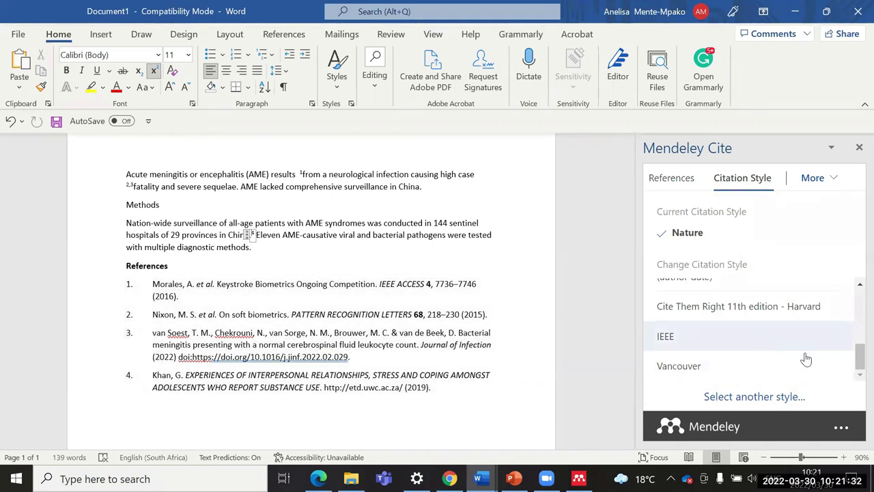
click(690, 370)
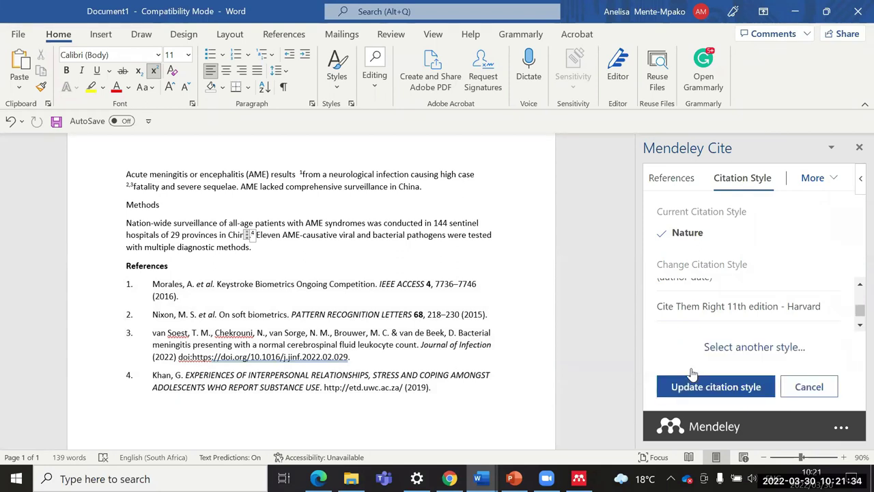
Step: Apply the Vancouver citation style and check the reference list
click(717, 387)
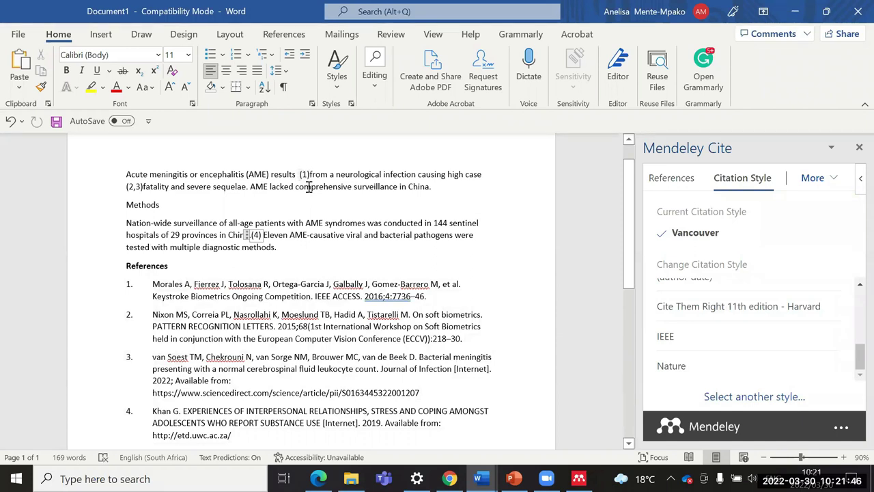
click(329, 295)
scroll(287, 375, down, 3)
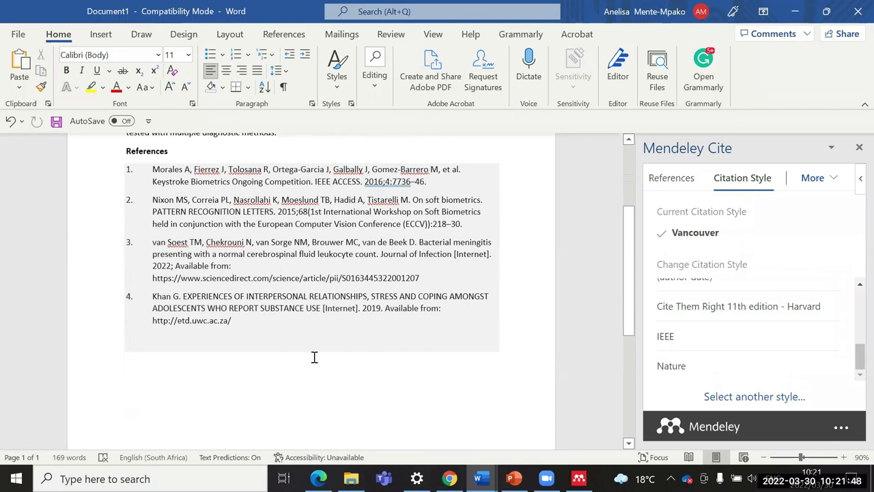
scroll(312, 357, up, 5)
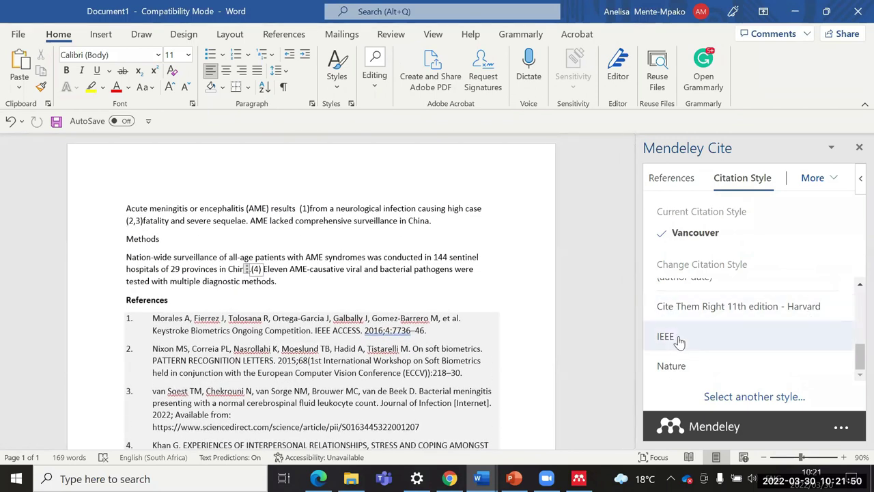
Step: Apply the IEEE style, giving bracketed citations like [1, p. 8]
click(676, 338)
click(710, 388)
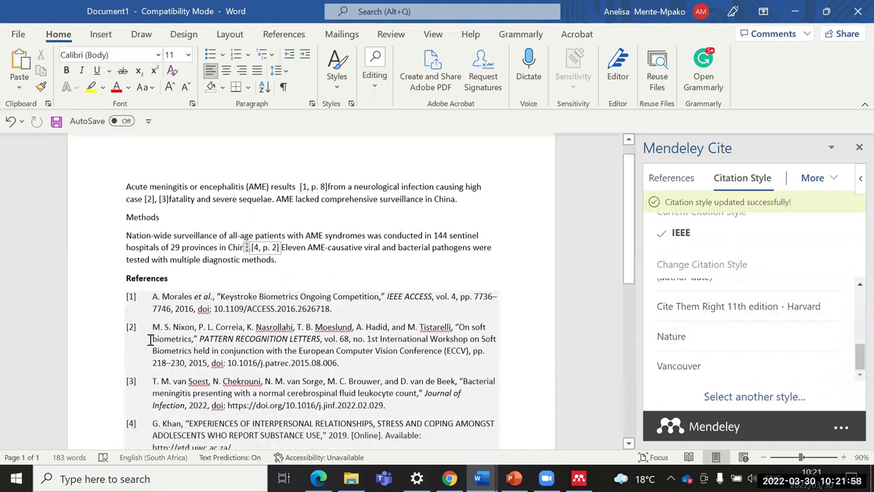
scroll(147, 338, down, 2)
scroll(401, 396, down, 1)
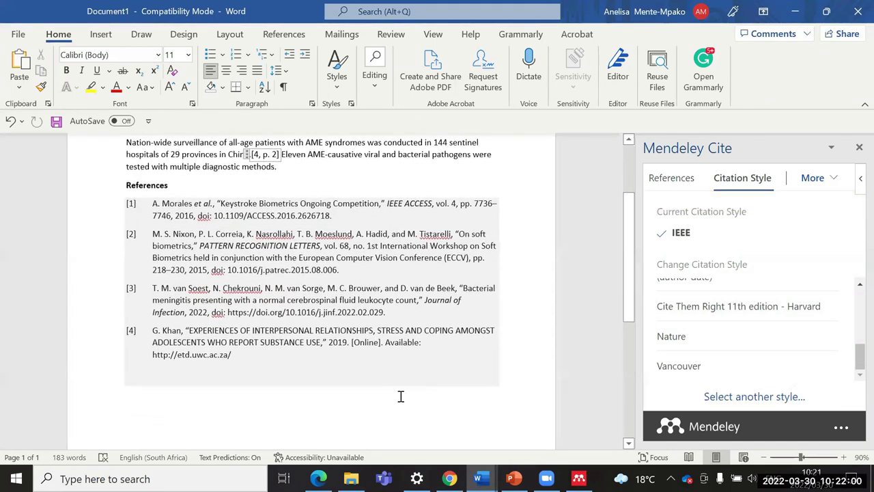
scroll(546, 324, up, 3)
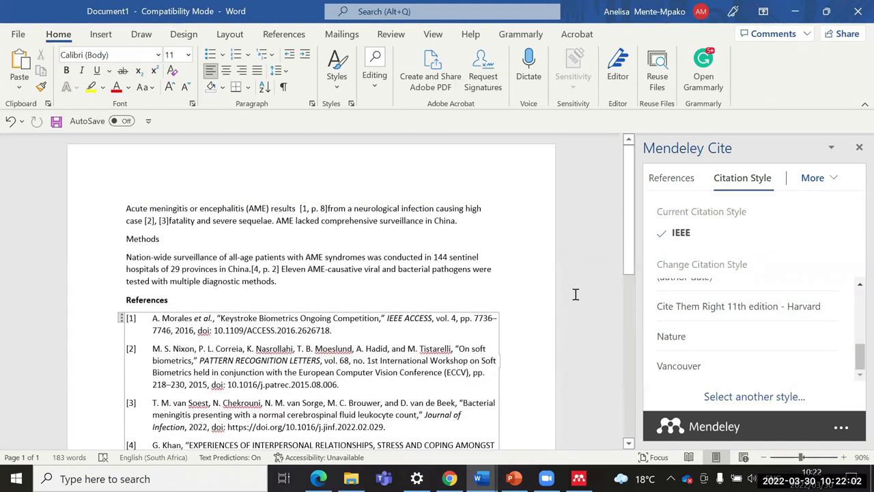
drag(854, 361, 854, 361)
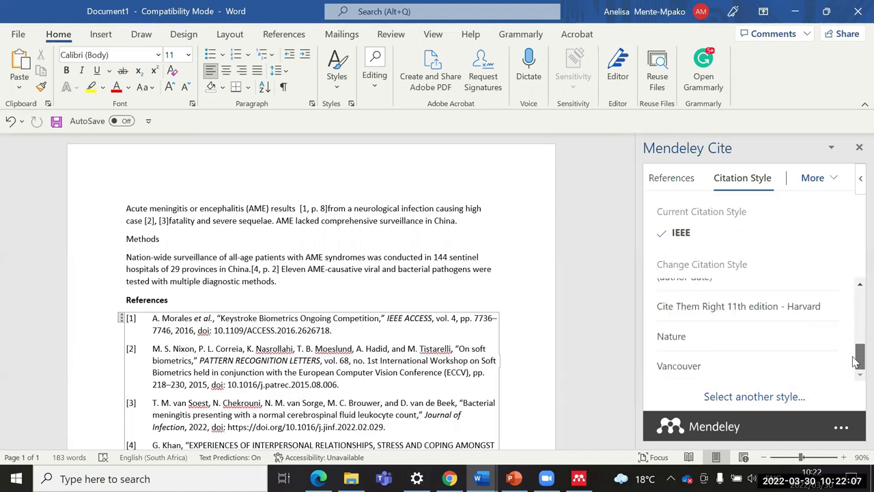
click(747, 403)
Step: Search for Chicago and try applying the Chicago 17th edition note bibliography style
click(723, 263)
text(chiva)
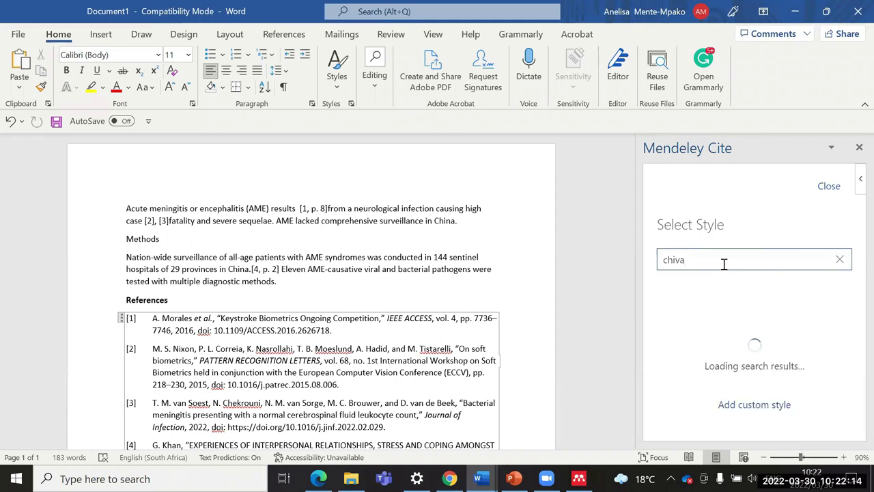
key(BackSpace)
key(BackSpace)
text(cago)
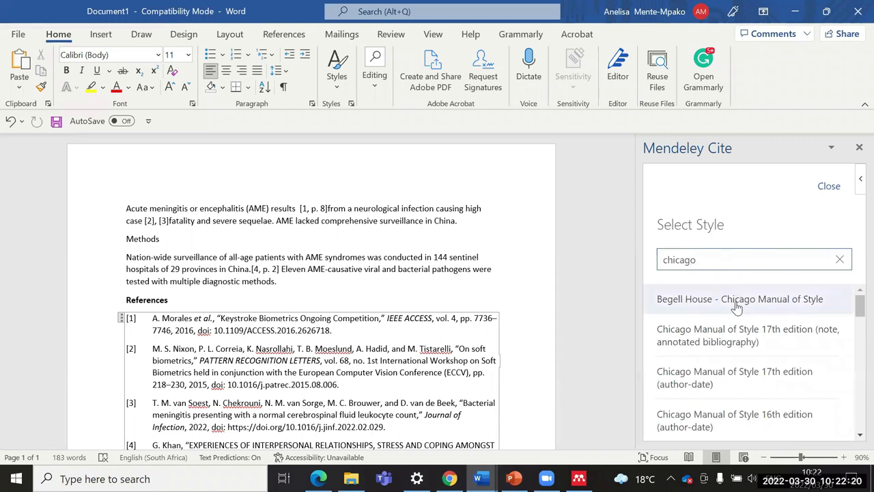
click(765, 347)
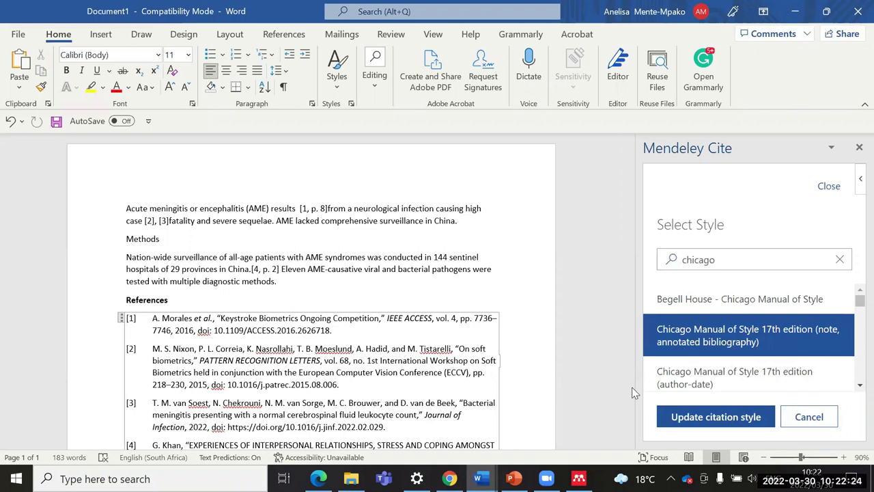
click(733, 423)
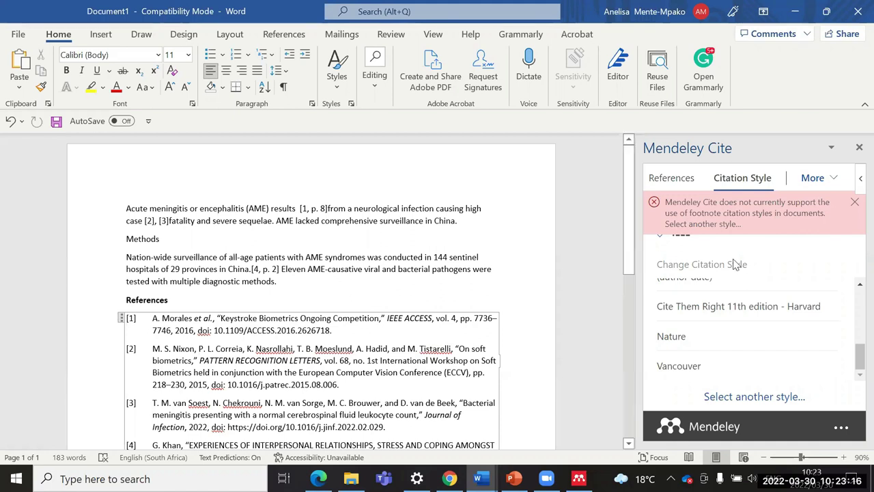
Step: Search 'nature', apply the Human Nature style, and dismiss the footnote style error
click(763, 396)
click(702, 262)
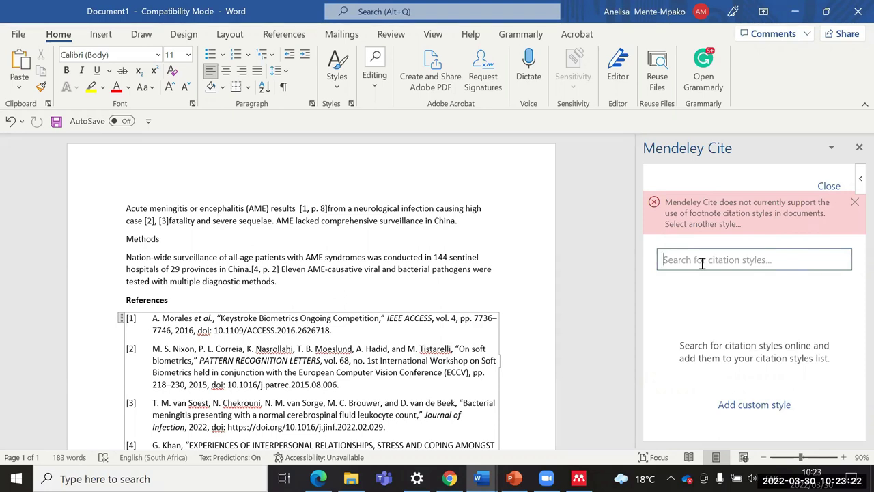
text(nature)
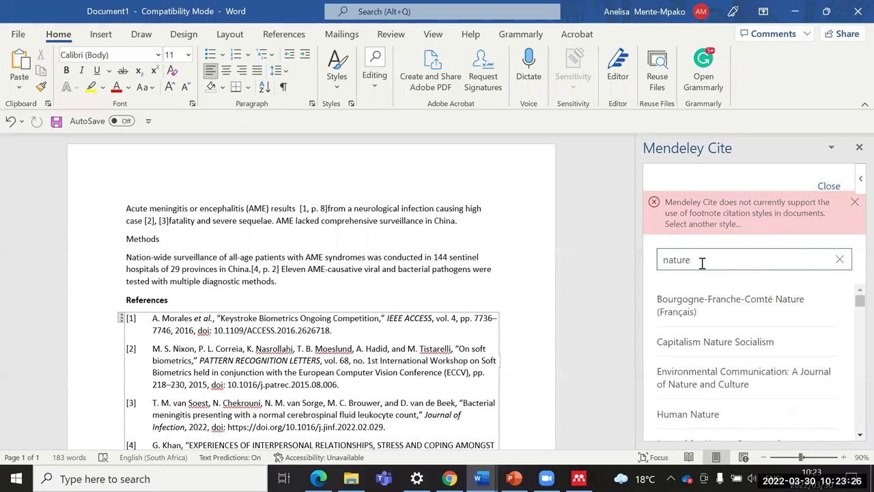
scroll(718, 380, down, 2)
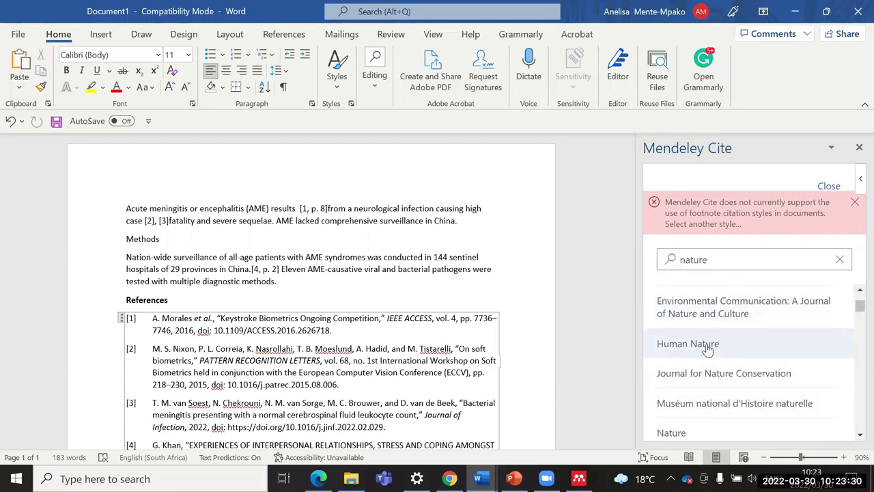
click(707, 347)
click(707, 417)
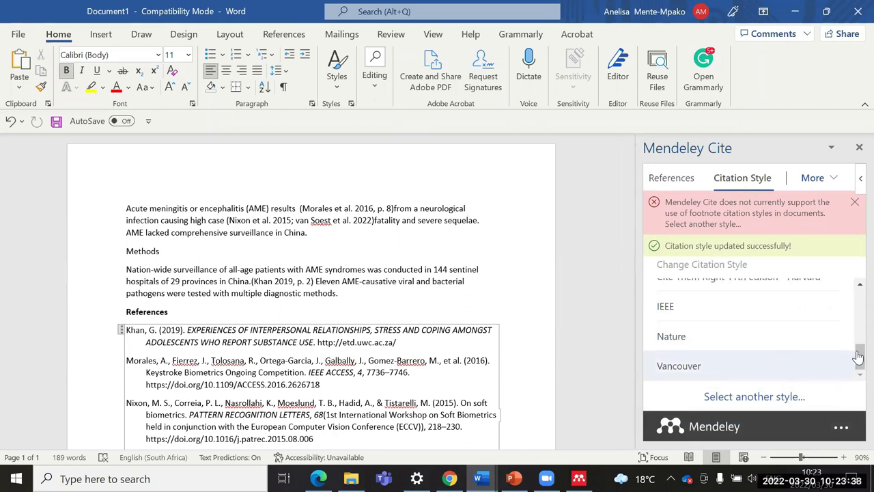
drag(858, 358, 855, 302)
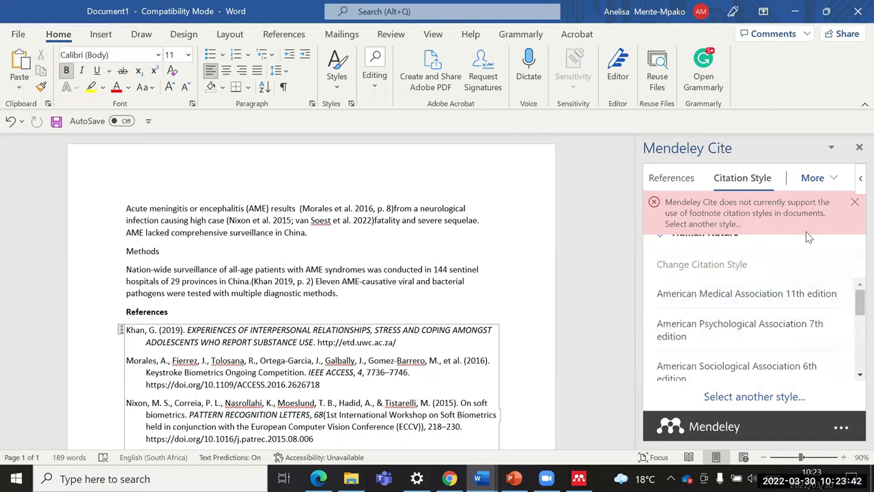
click(854, 202)
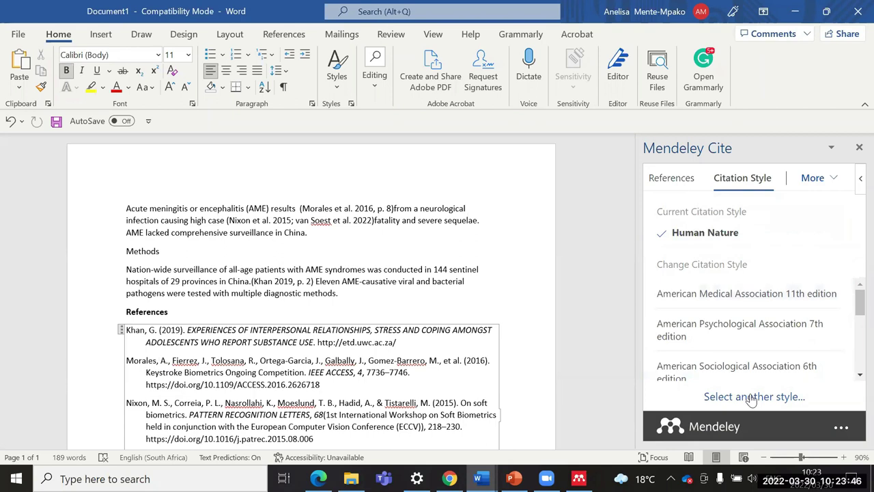
scroll(854, 322, down, 2)
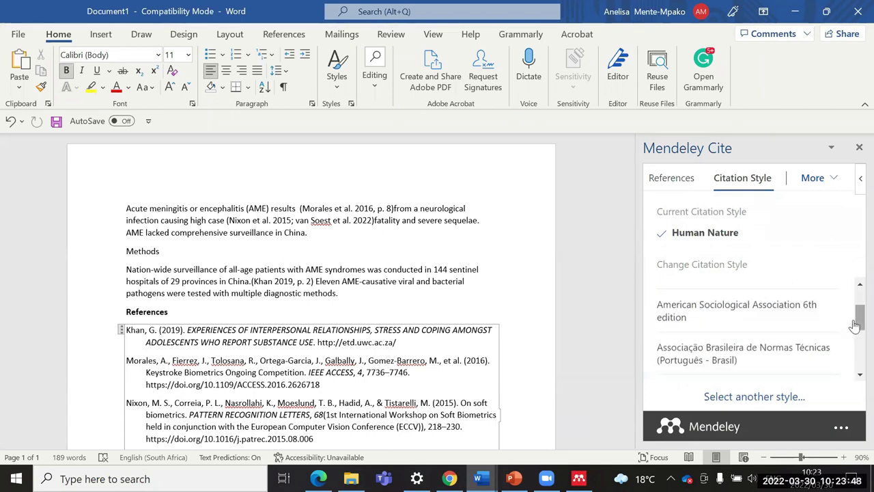
scroll(854, 326, down, 2)
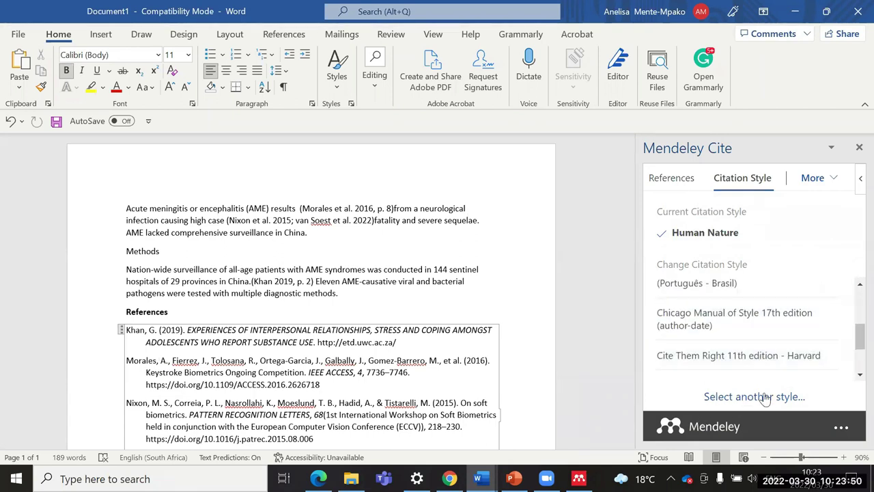
scroll(460, 271, down, 8)
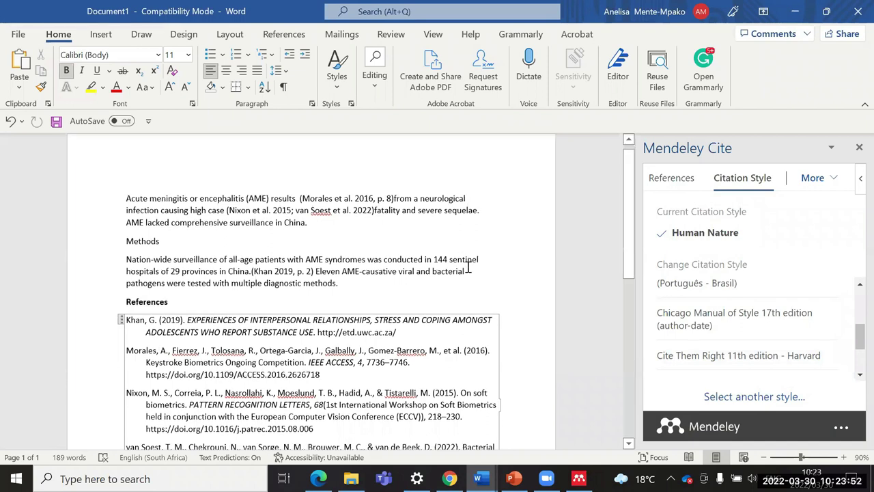
scroll(316, 346, up, 8)
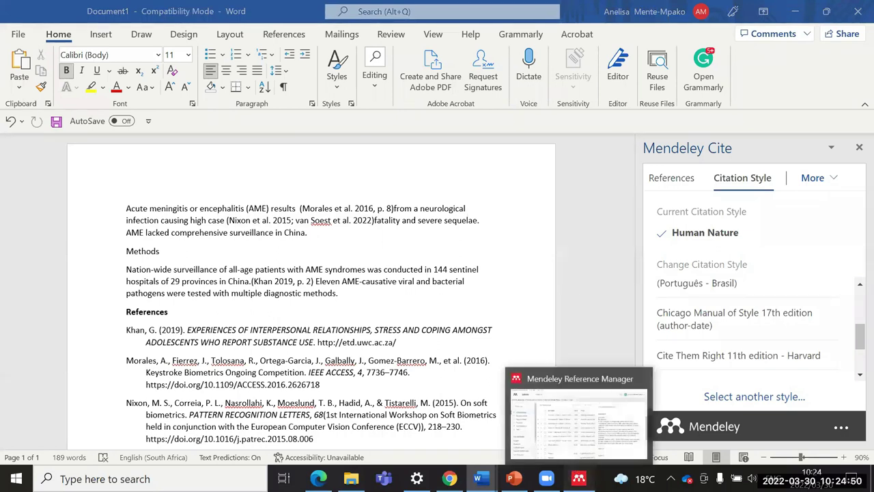
Step: Put the 2005 and 2012 grief references into the EndNote import collection, then open that collection
click(578, 478)
scroll(854, 265, up, 5)
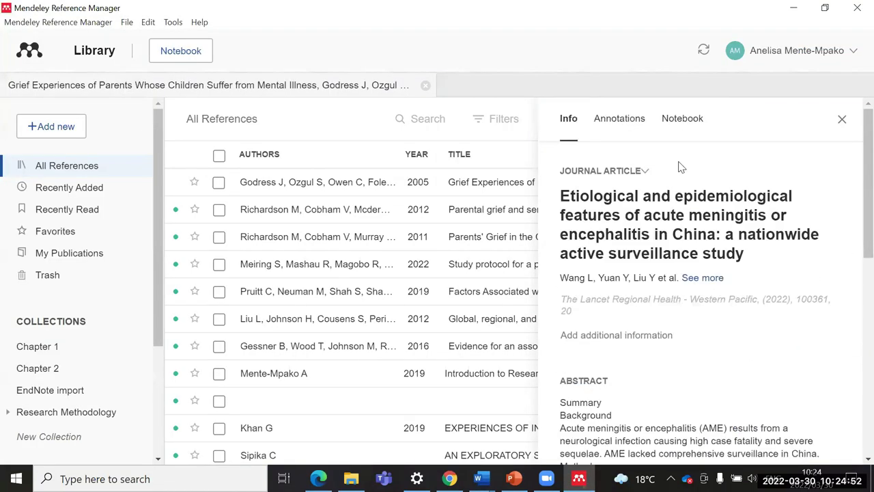
click(844, 120)
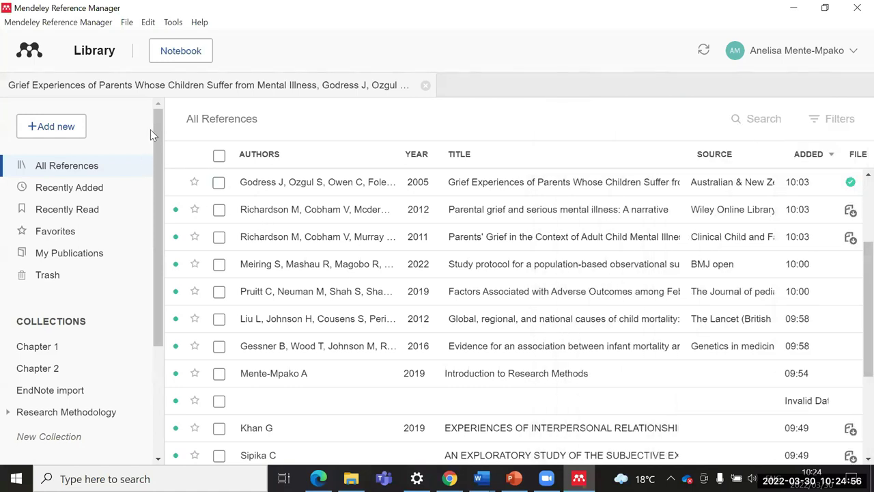
click(755, 117)
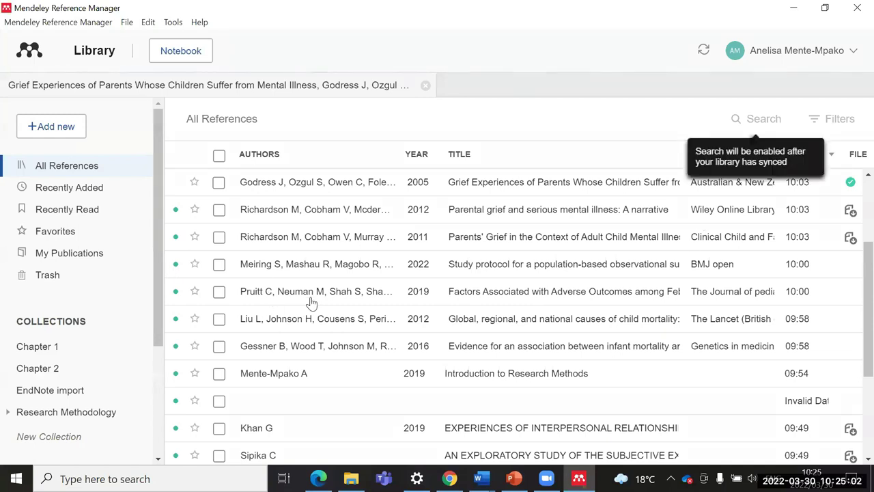
click(218, 183)
click(219, 210)
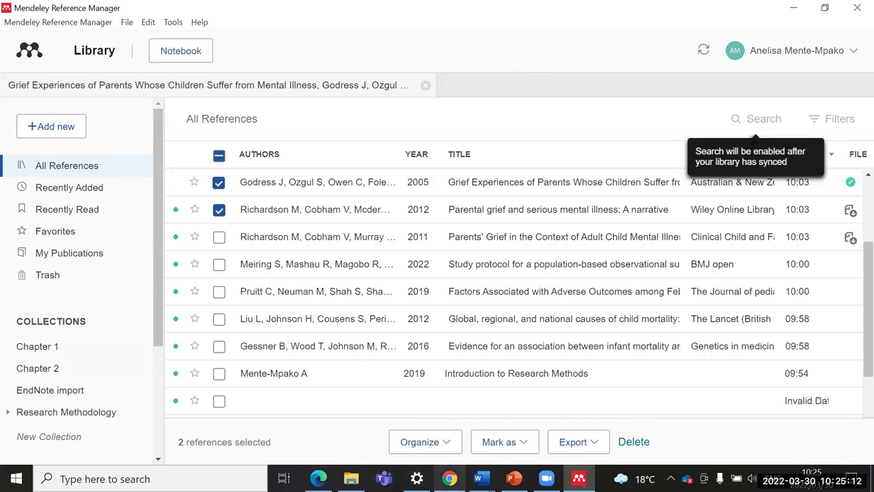
click(446, 446)
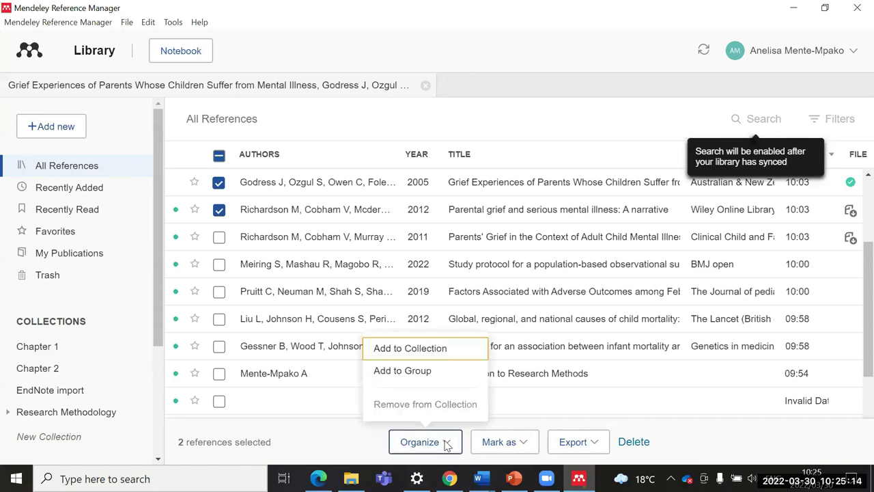
click(423, 349)
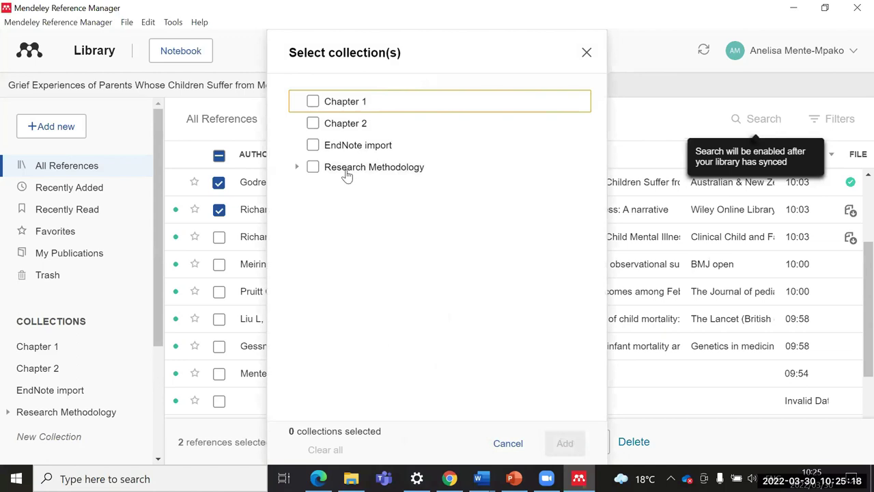
click(360, 146)
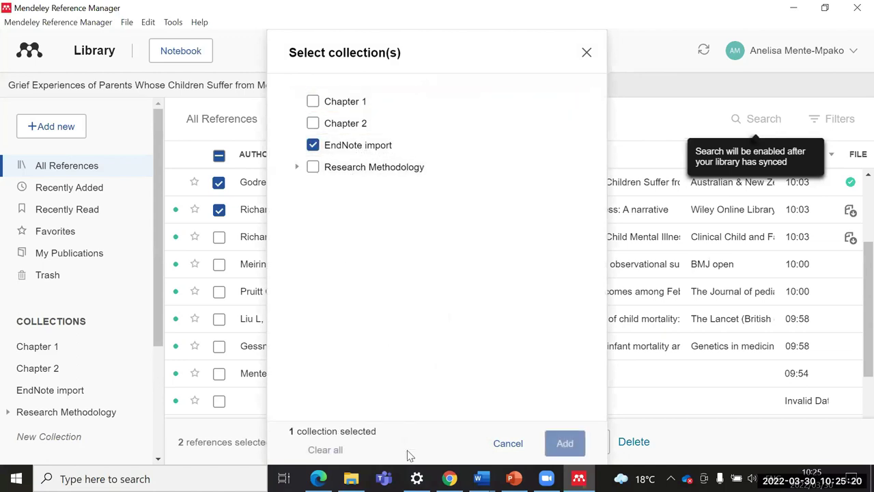
click(566, 443)
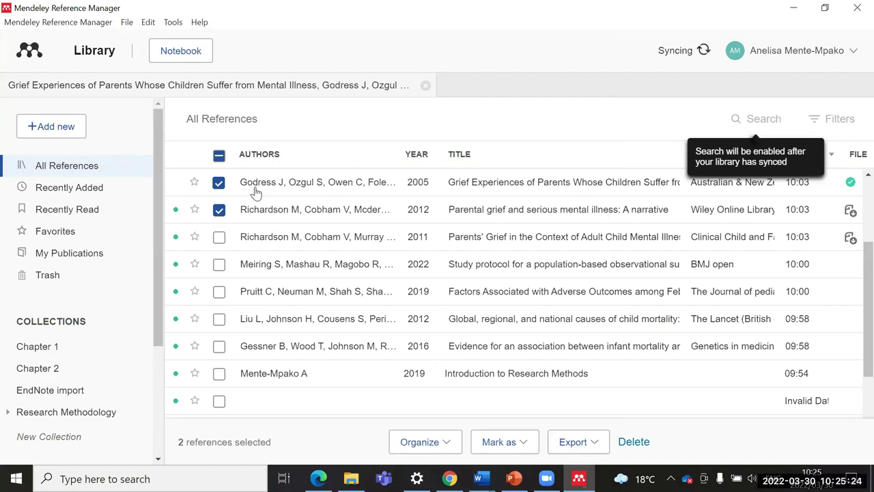
click(57, 392)
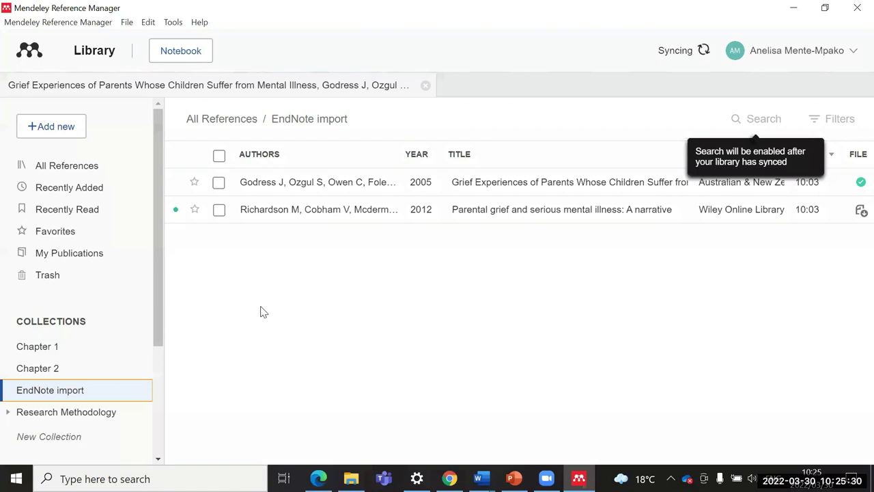
Step: Delete the Grief Experiences of Parents reference from the EndNote import collection
click(78, 167)
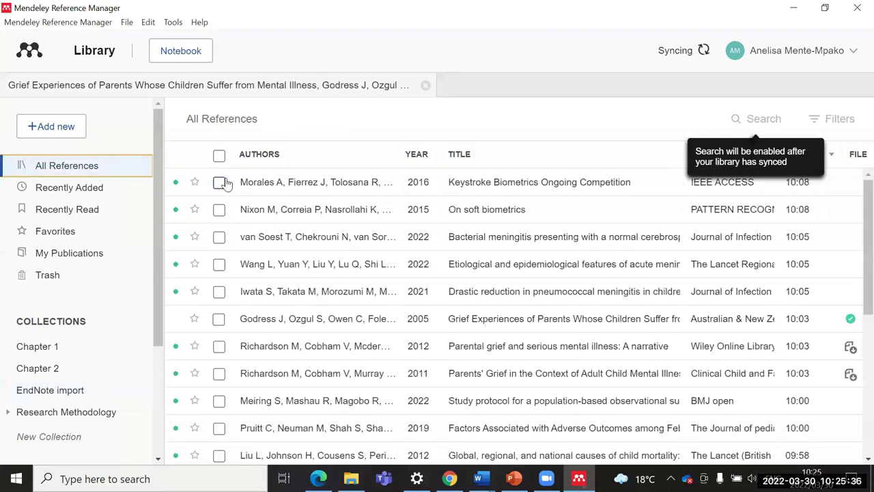
scroll(253, 234, down, 2)
scroll(264, 239, up, 2)
click(53, 390)
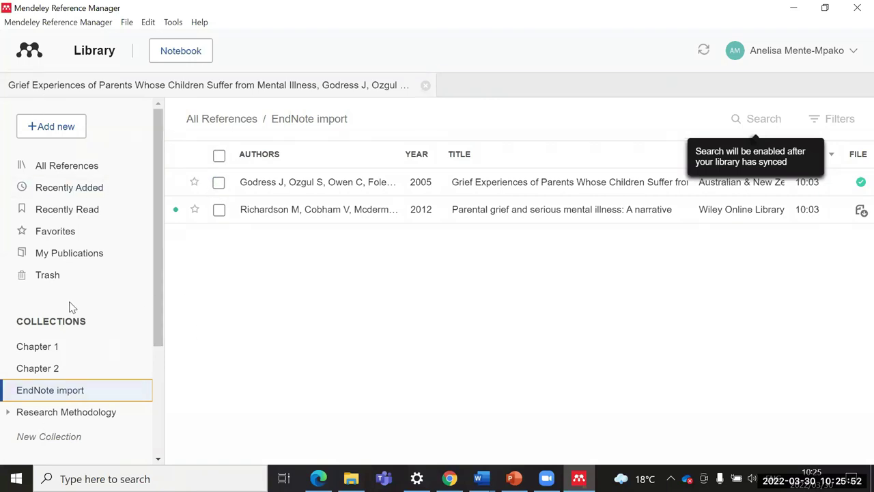
click(81, 166)
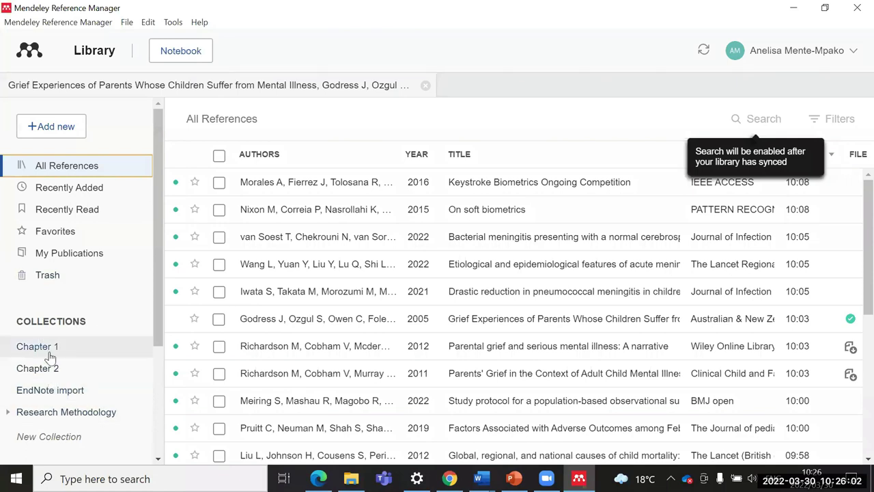
click(48, 390)
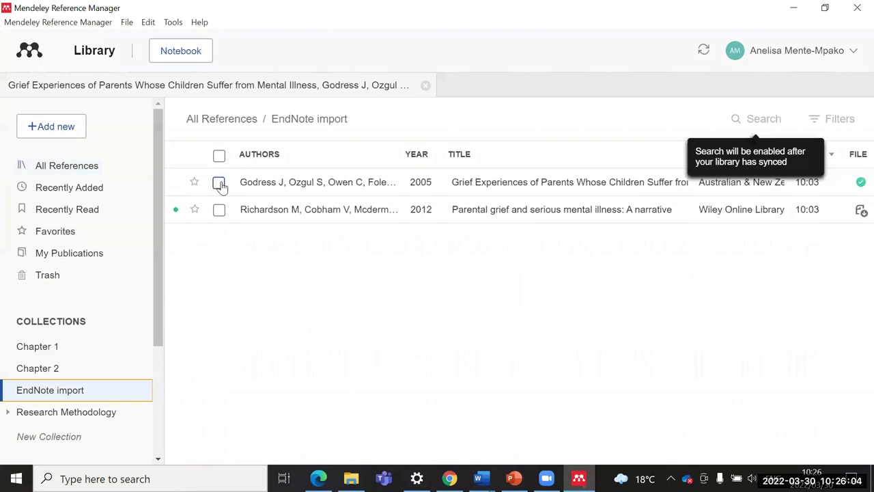
click(218, 181)
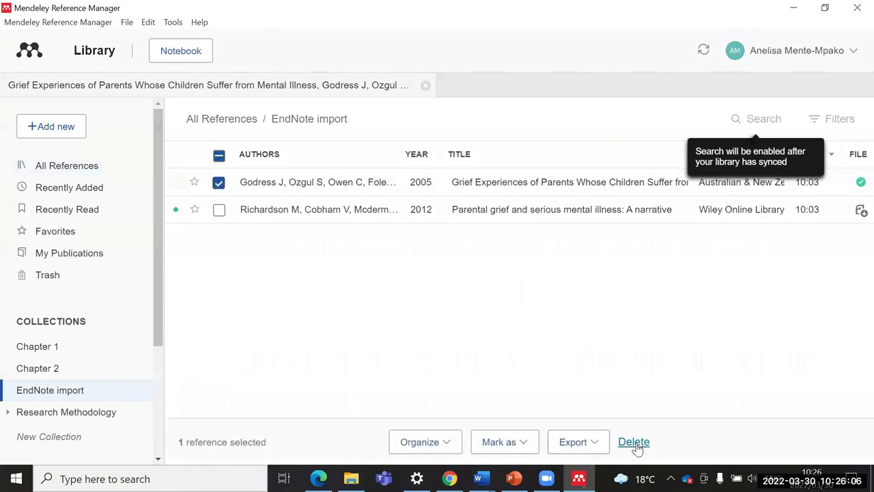
click(633, 441)
Step: Recheck All References and EndNote import, then dismiss the trash error notice
click(70, 148)
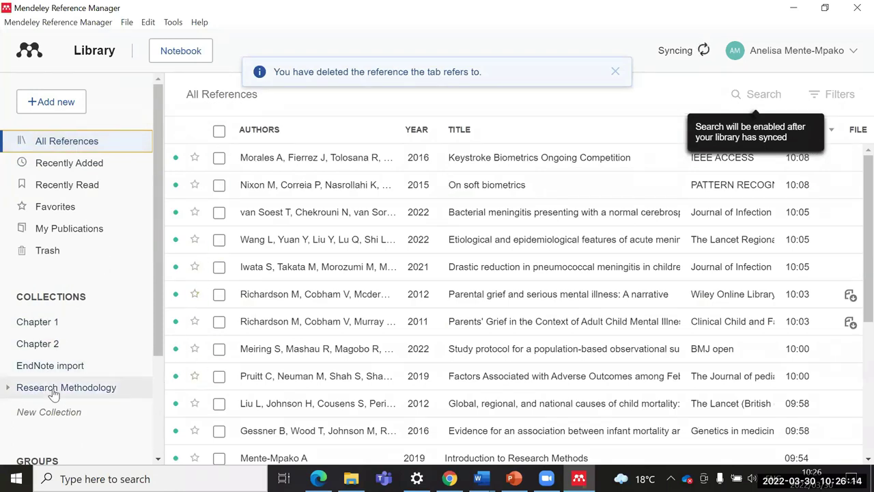
click(60, 368)
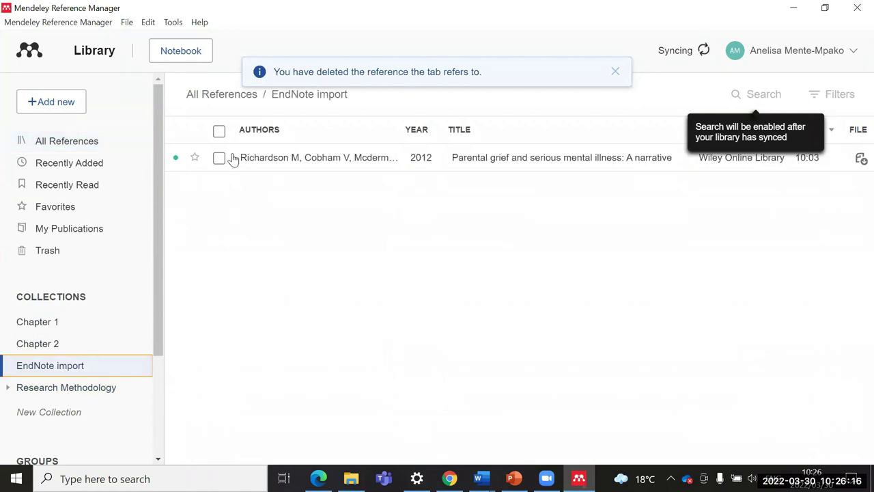
click(69, 141)
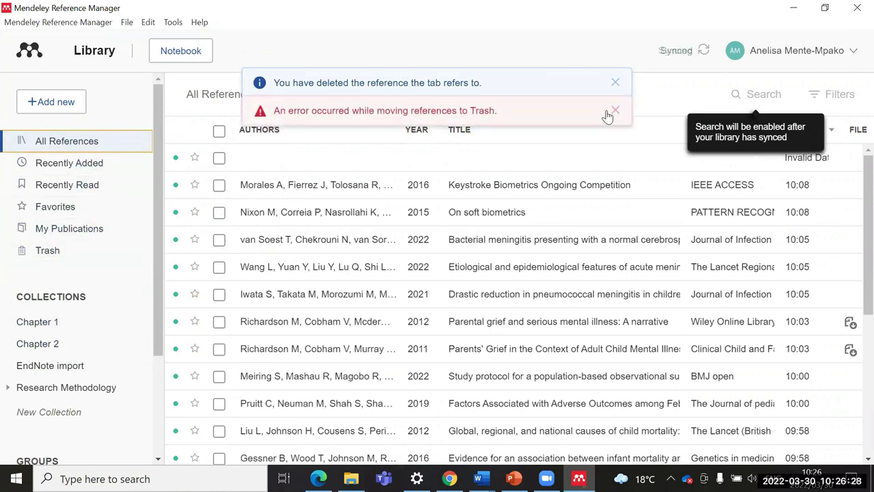
click(615, 111)
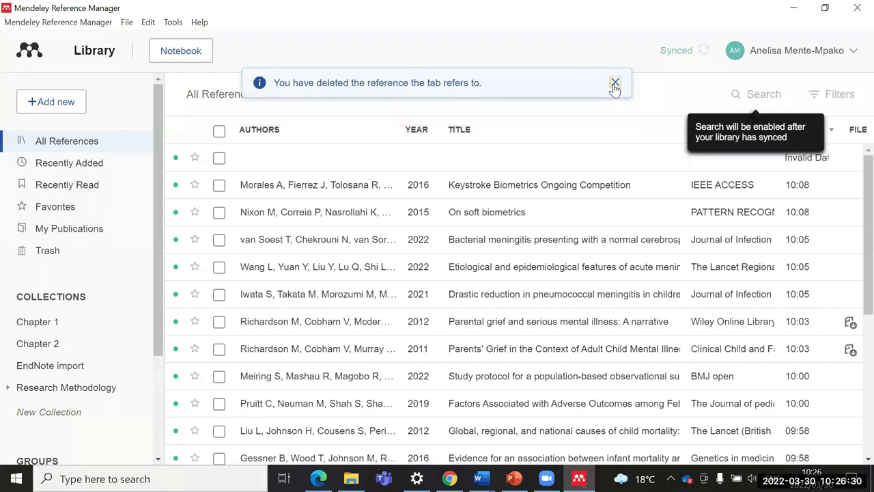
click(615, 83)
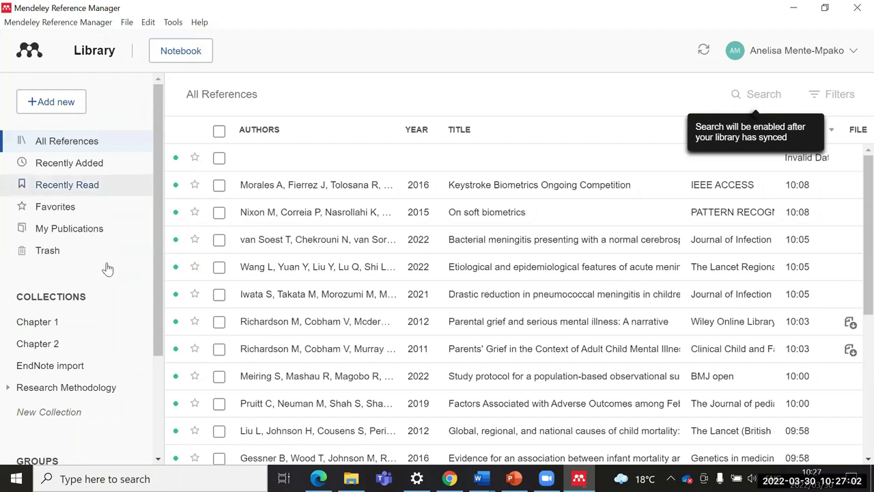
mouse_move(449, 478)
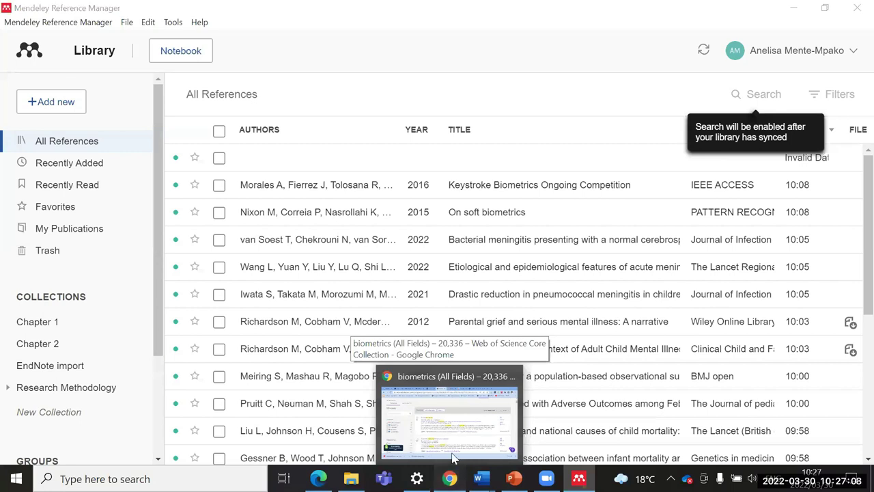
Step: Search Google for 'mendel csl editor' in a new Chrome tab
click(450, 423)
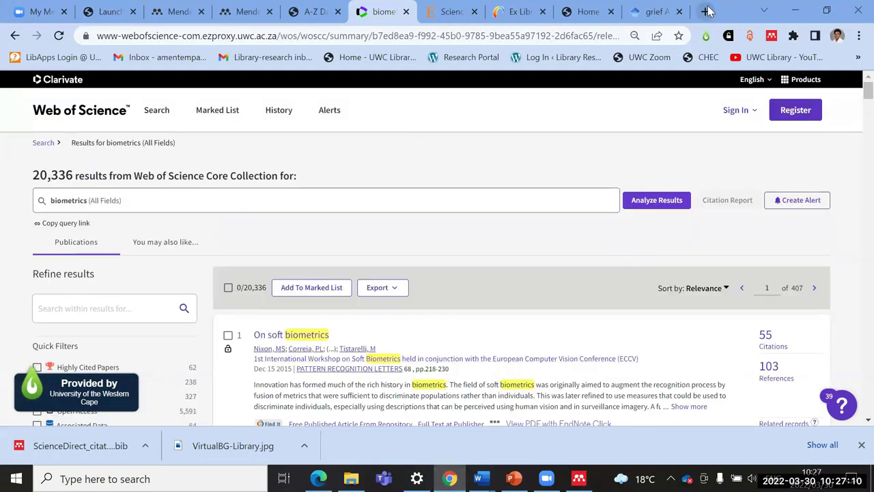
click(705, 11)
click(321, 290)
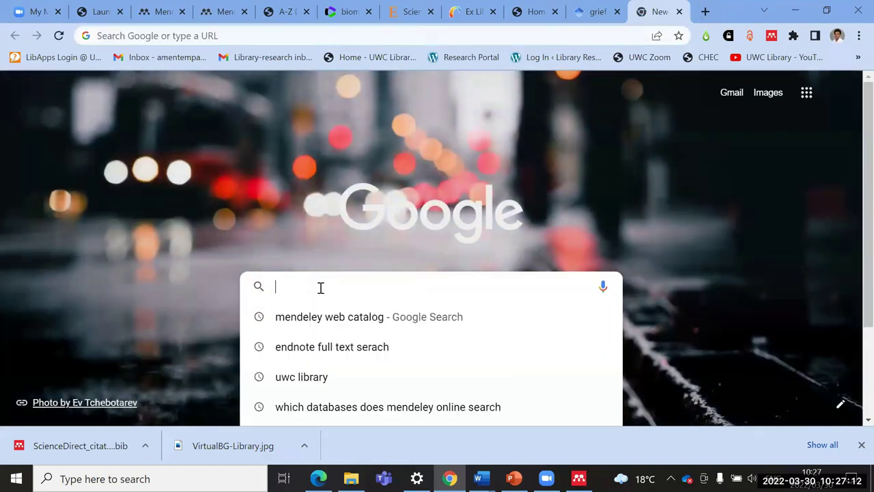
text(mendel c)
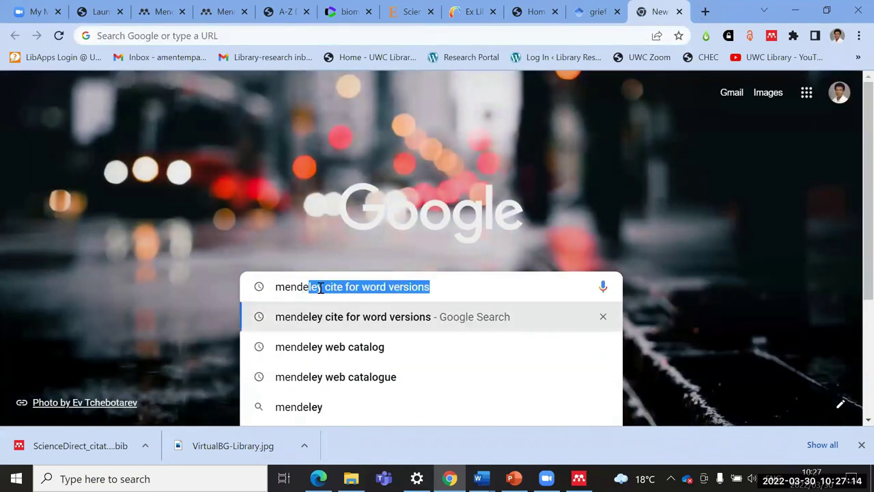
text(s)
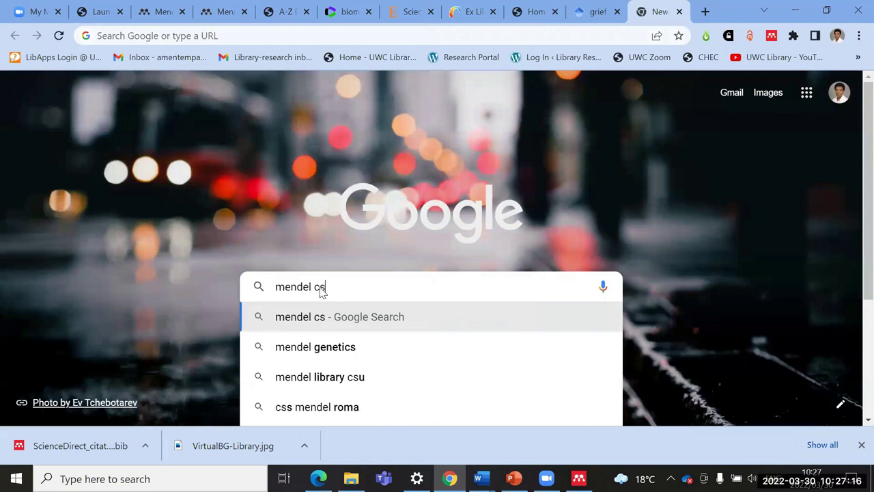
text(l edi)
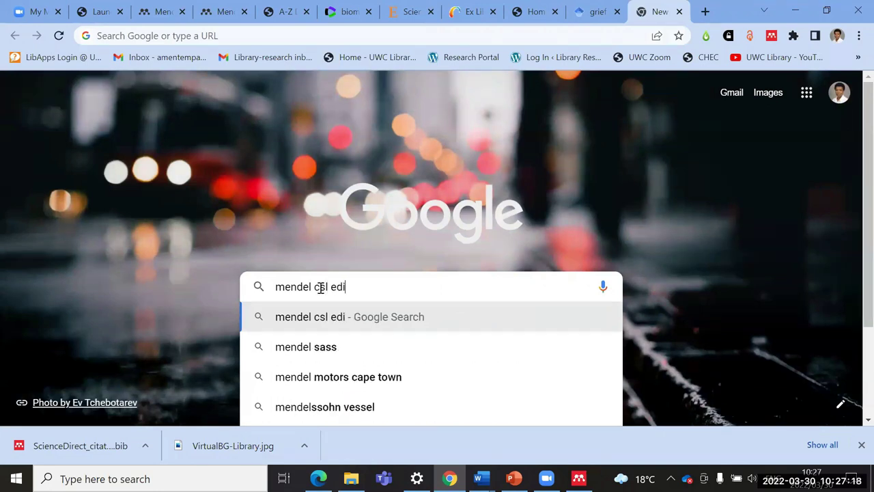
text(tor)
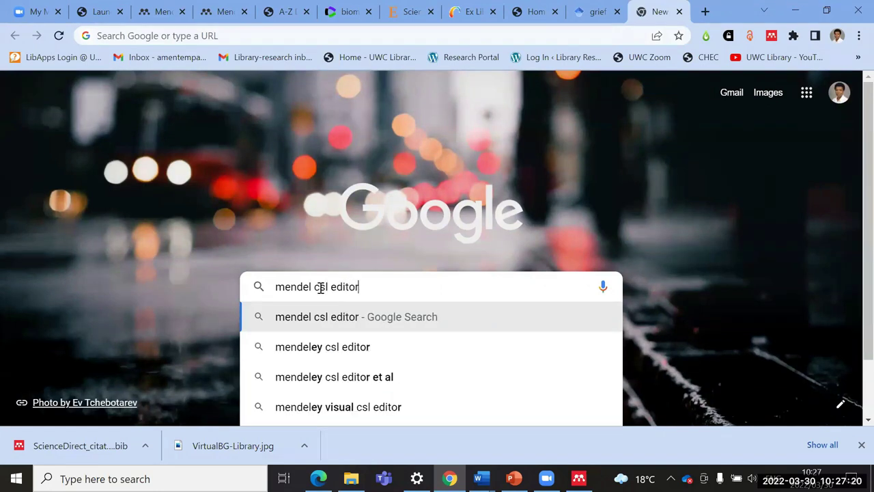
key(Return)
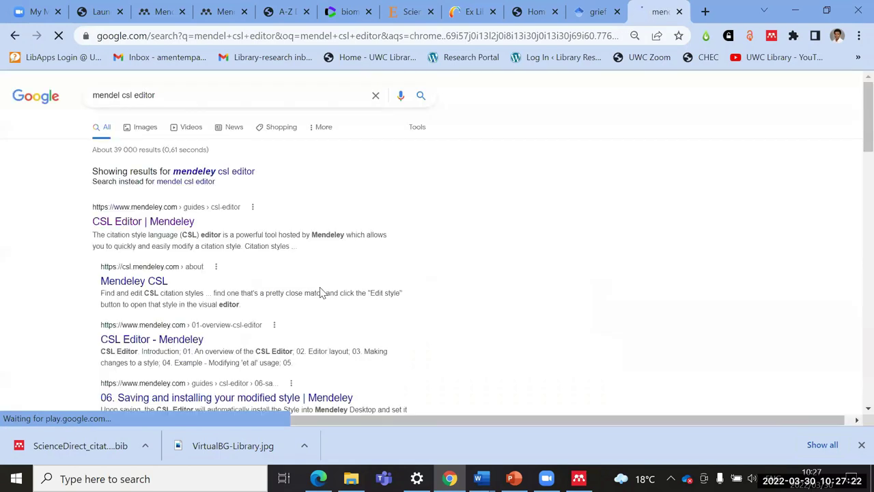
Step: Skim the CSL Editor | Mendeley guide, then close its tab
click(140, 224)
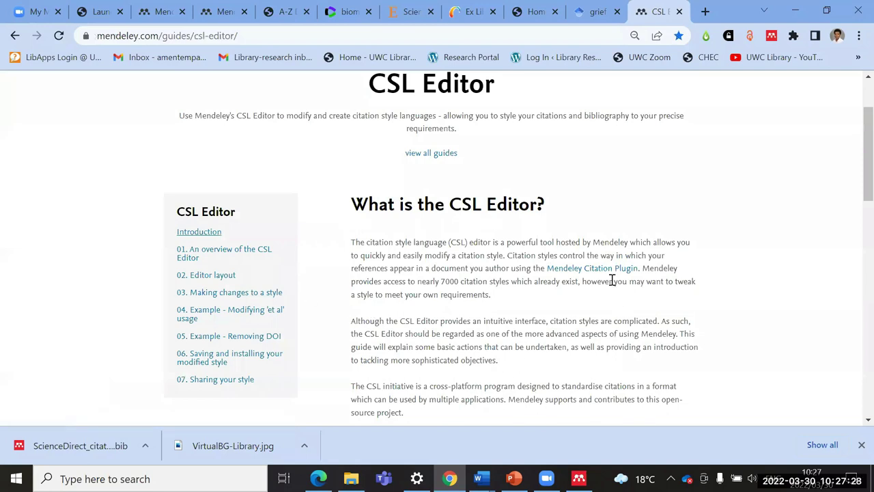
scroll(611, 277, down, 4)
scroll(583, 208, down, 1)
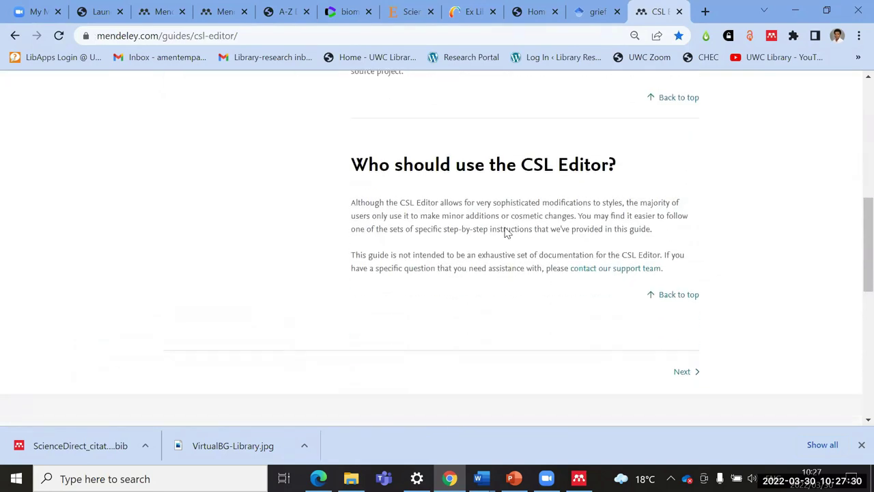
scroll(489, 320, up, 7)
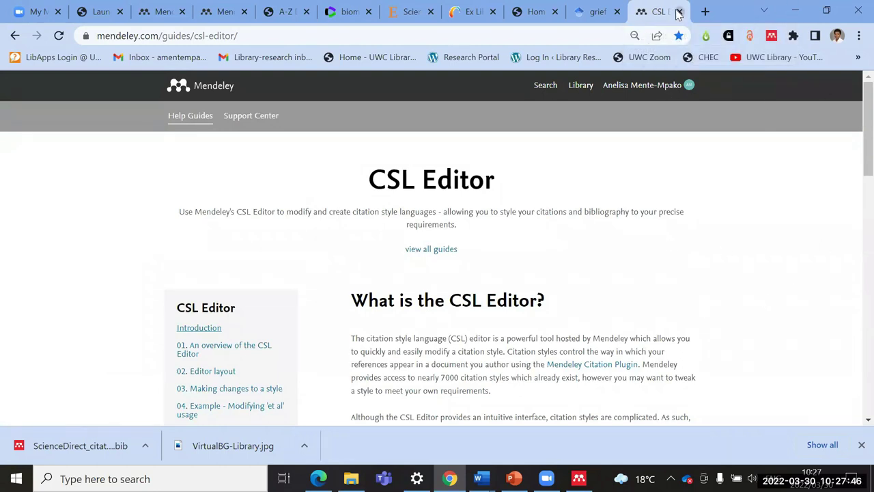
click(678, 11)
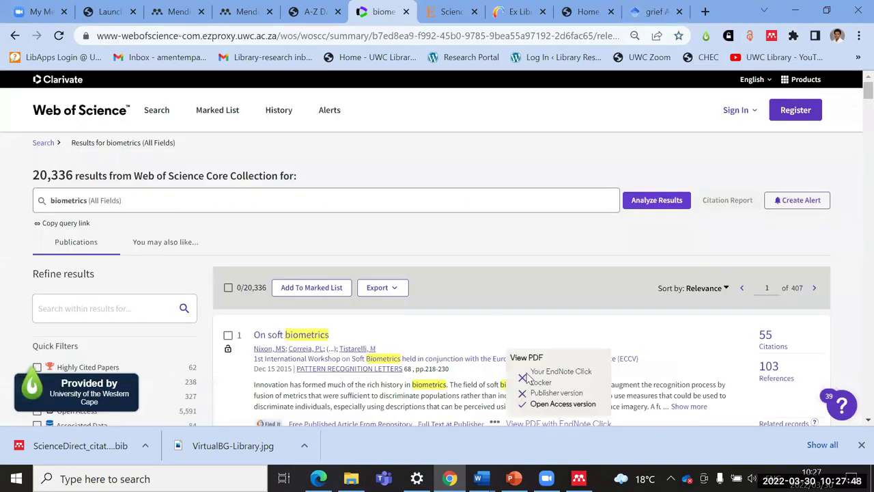